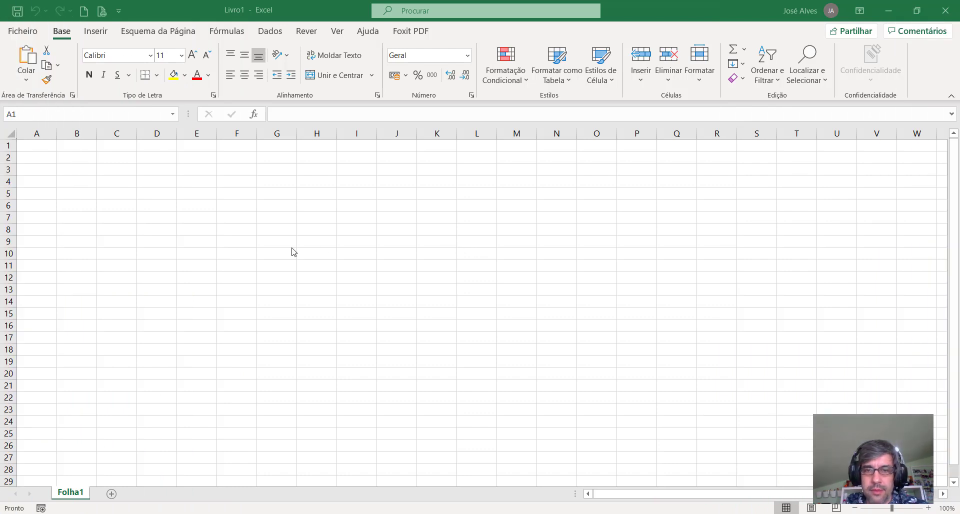
# Enter the title 'Hotel MIRASOL' in cell A1 and move down to row 3.
pyautogui.click(74, 182)
pyautogui.click(211, 170)
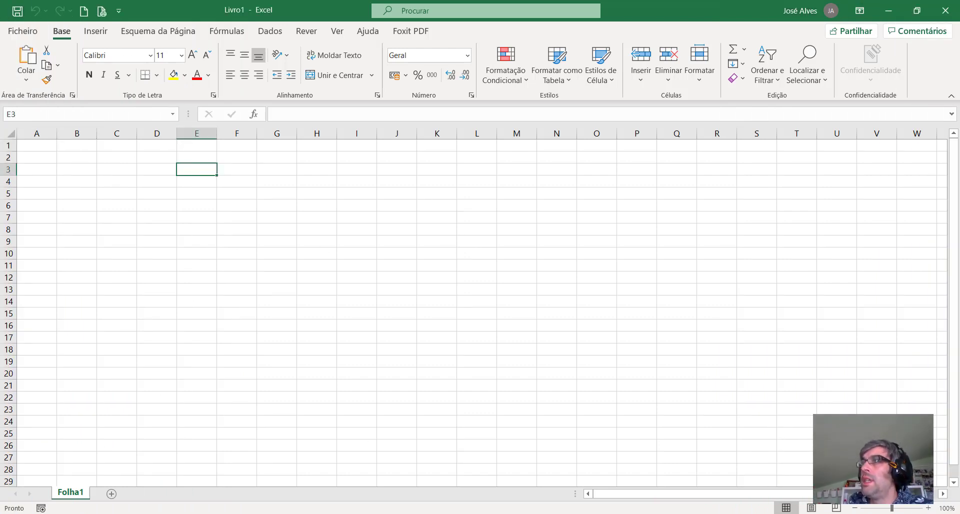
pyautogui.click(54, 146)
pyautogui.write('H')
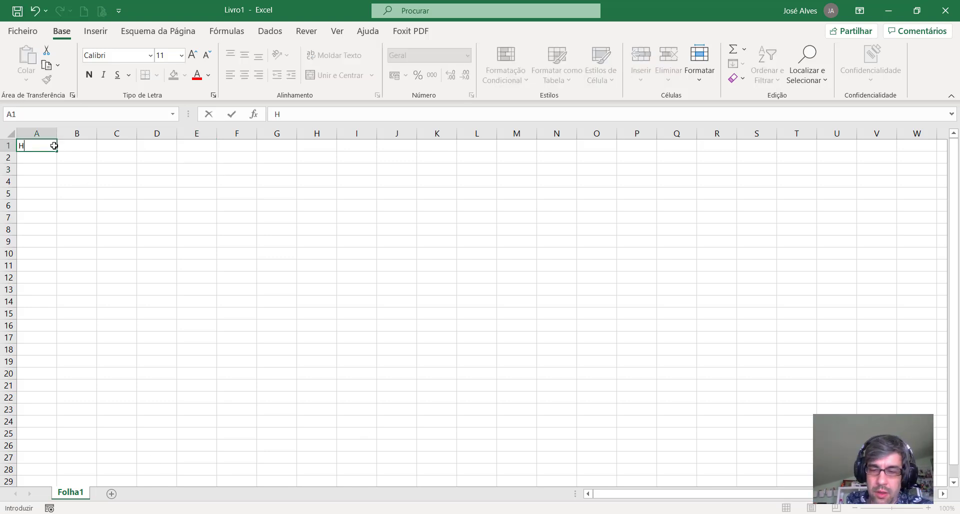
pyautogui.write('otel')
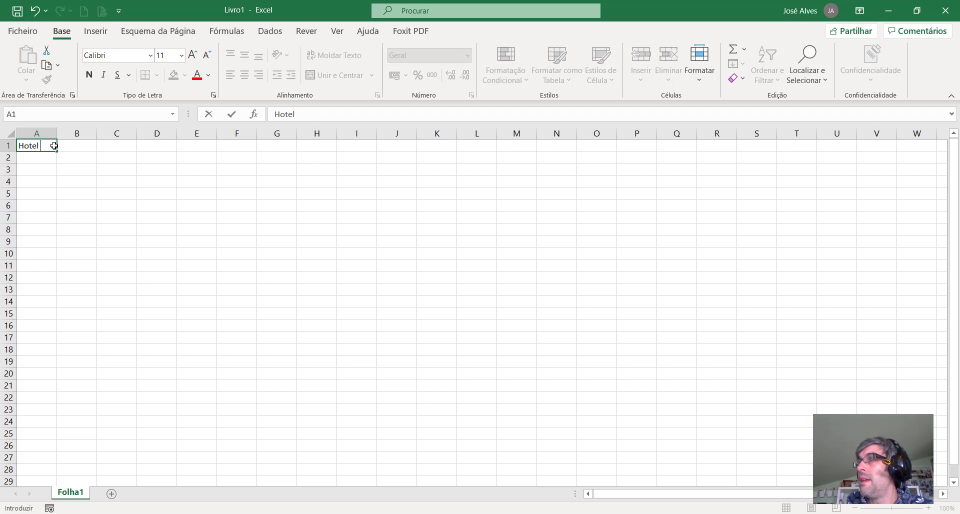
pyautogui.write(' M')
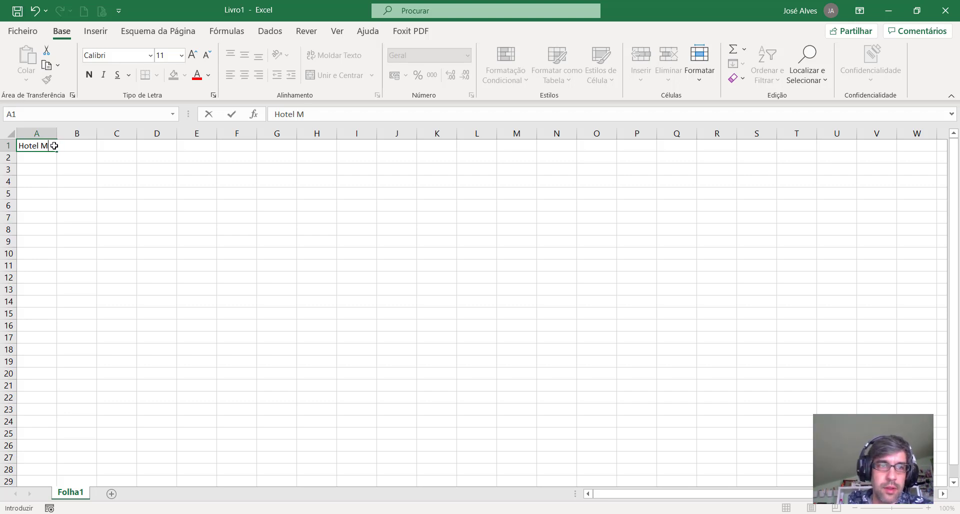
pyautogui.write('irRASOL')
pyautogui.press('Return')
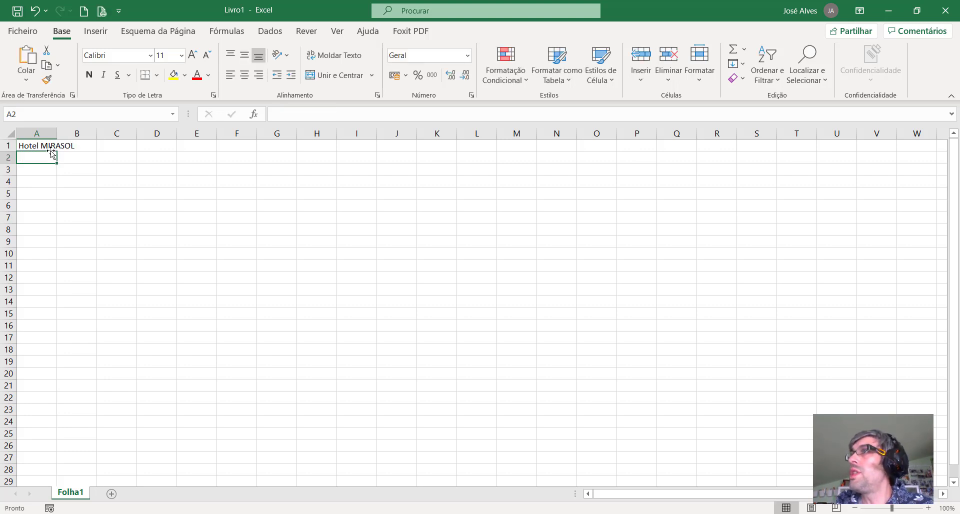
pyautogui.press('Return')
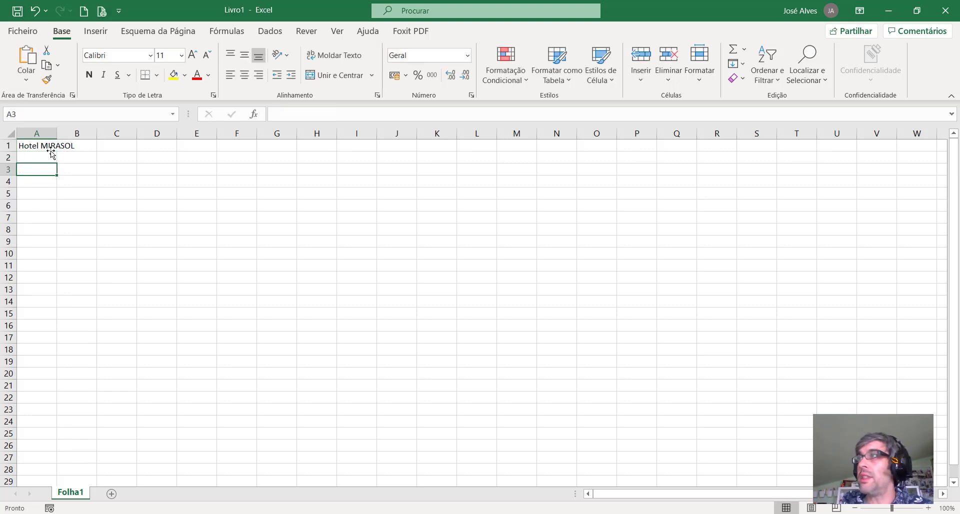
# Enter the headers Hóspede, Quarto Tipo and Estadia Dias in A3:C3.
pyautogui.write('Hó')
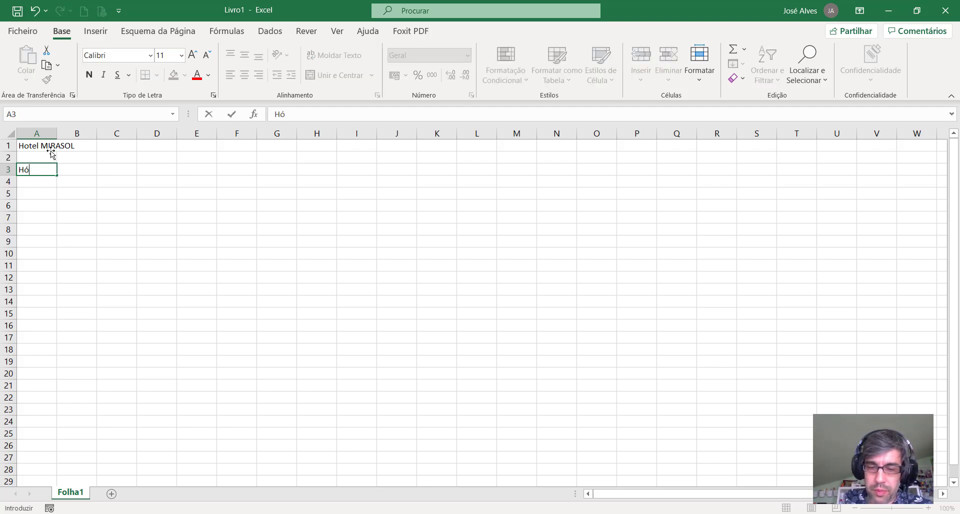
pyautogui.write('spede')
pyautogui.press('Tab')
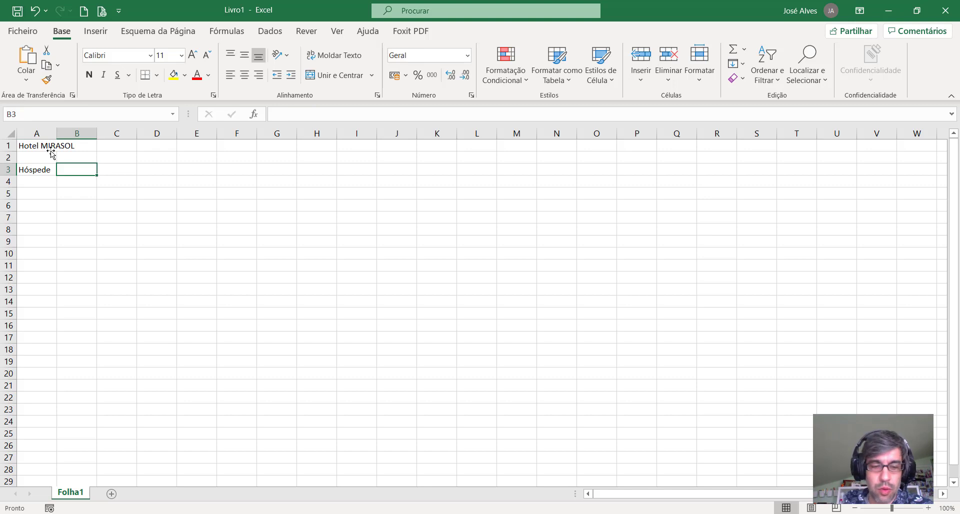
pyautogui.write('Quart')
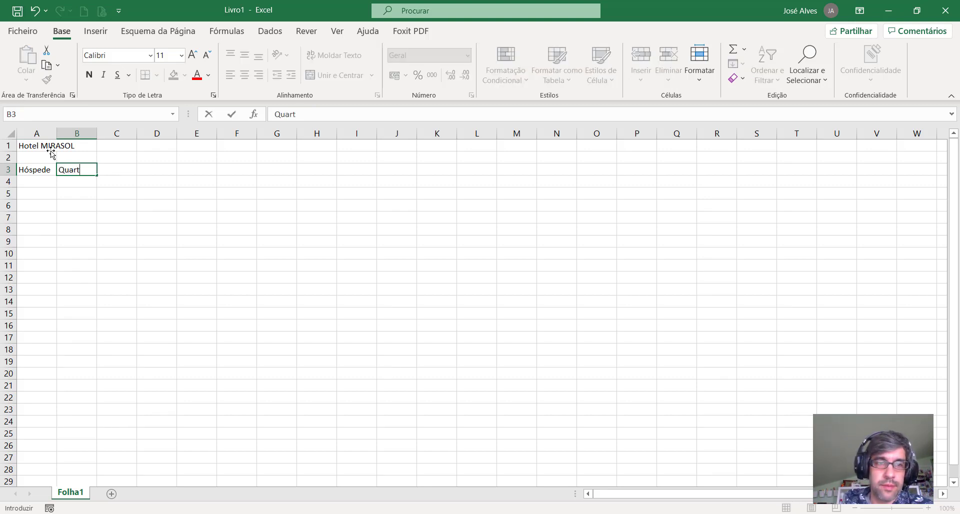
pyautogui.write('o Tipo')
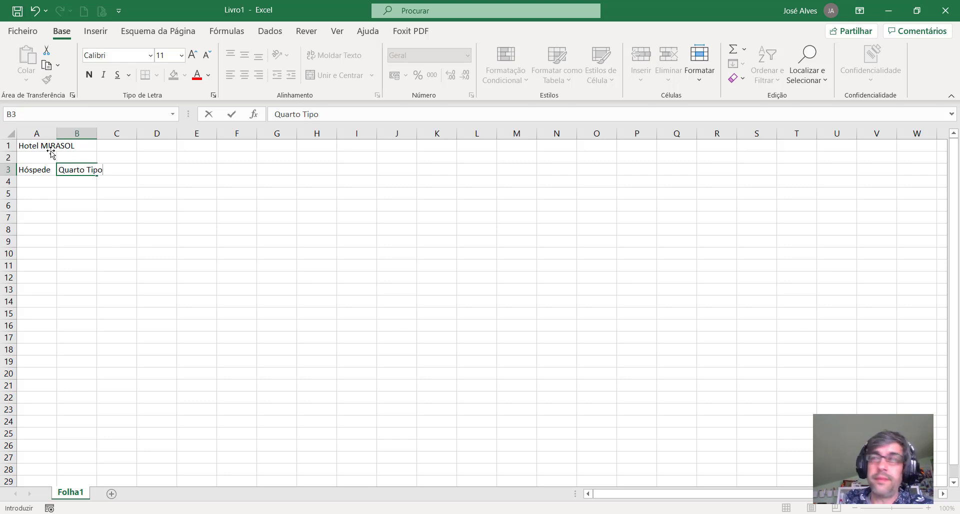
pyautogui.press('Return')
pyautogui.press('Up')
pyautogui.press('Right')
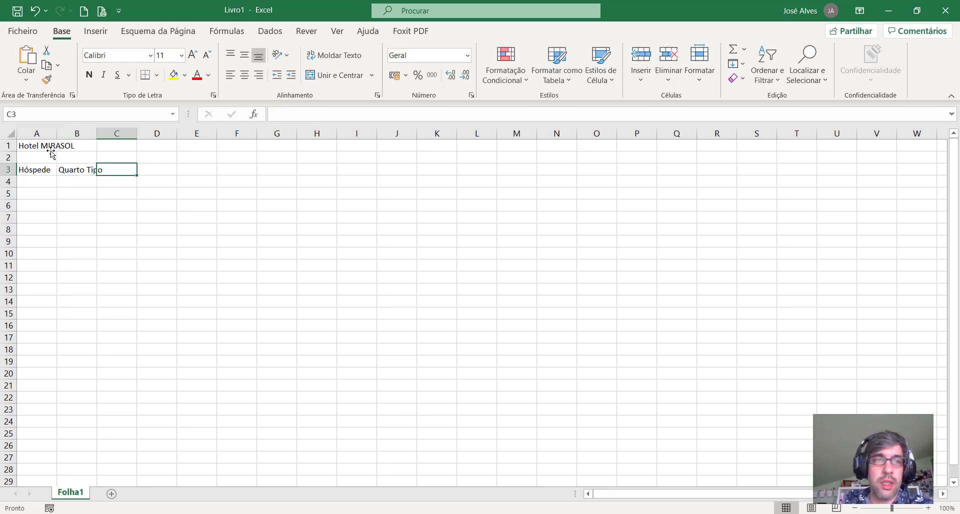
pyautogui.write('Est')
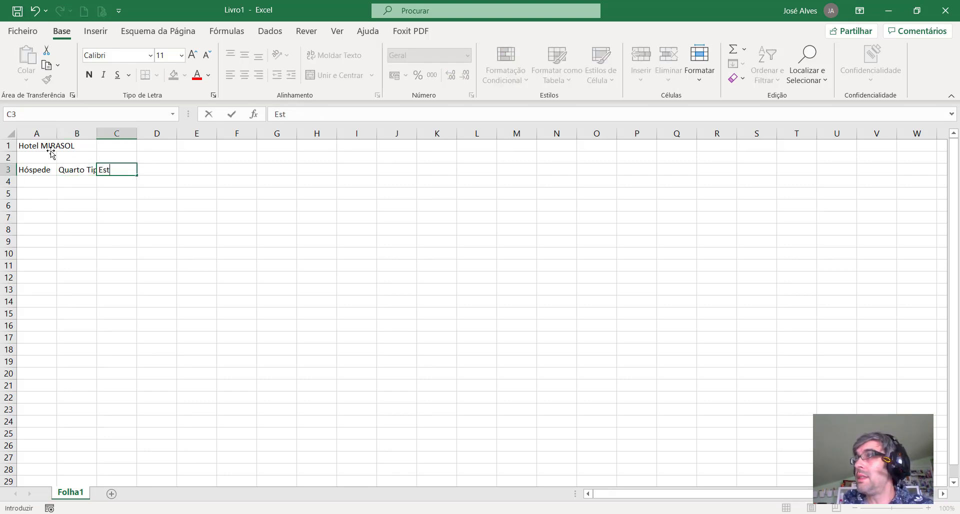
pyautogui.write('adia ')
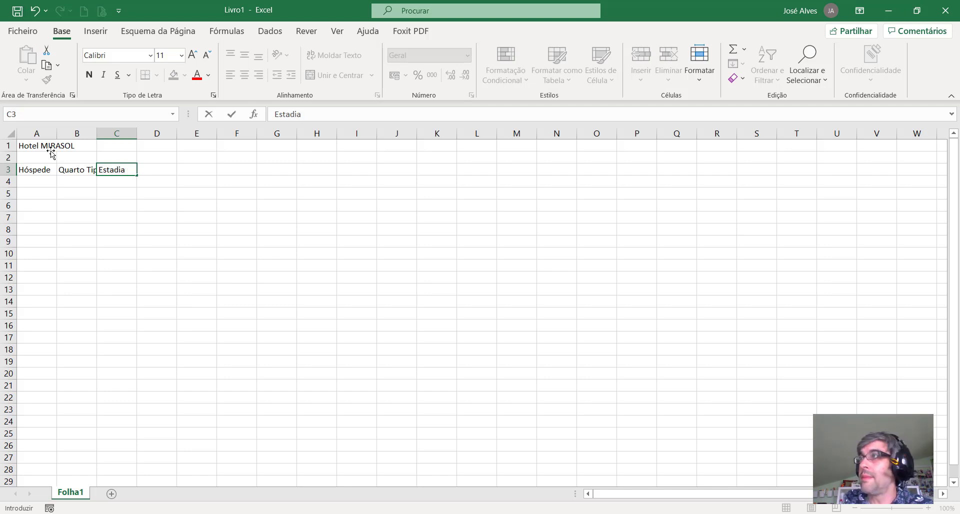
pyautogui.write('Dias')
pyautogui.press('Return')
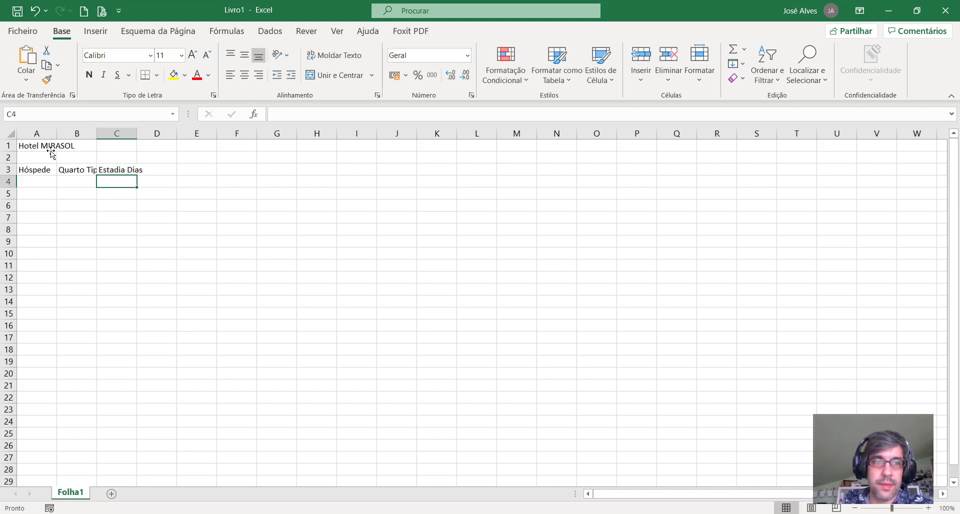
pyautogui.press('Up')
pyautogui.press('Right')
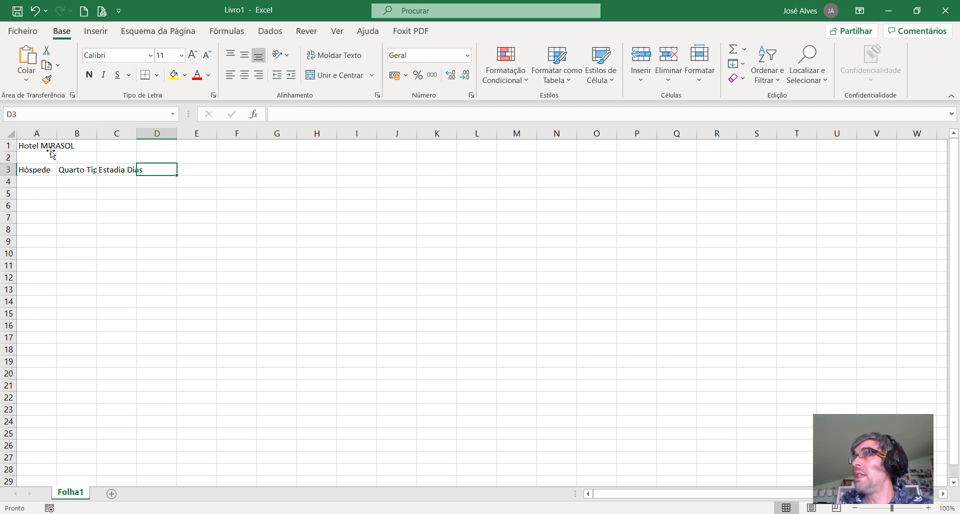
# Enter the headers Valor, Desconto, Total and Arredondar in D3:G3.
pyautogui.write('Va')
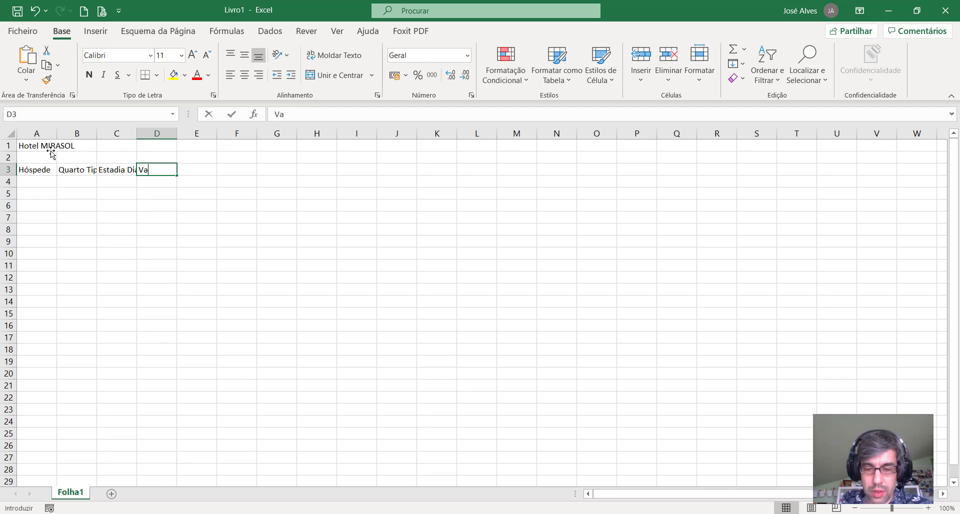
pyautogui.write('lor')
pyautogui.press('Tab')
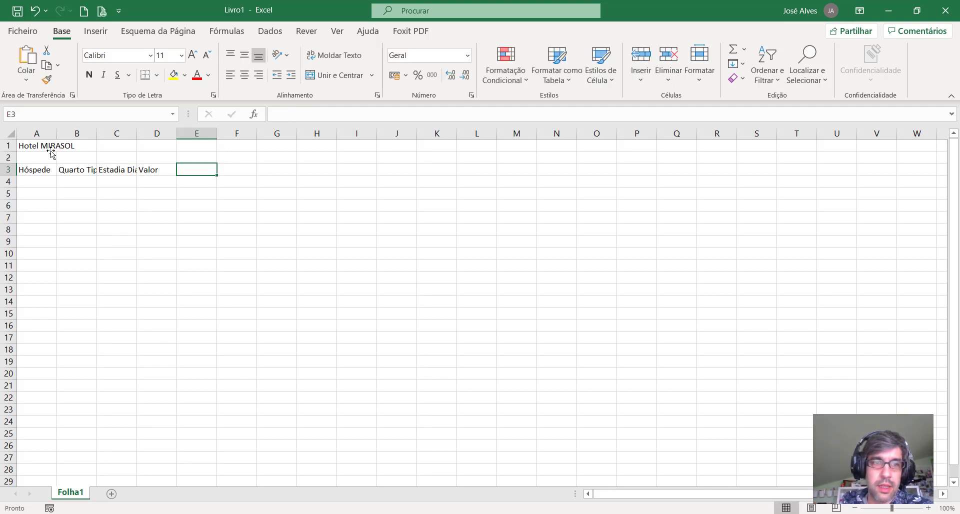
pyautogui.write('Des')
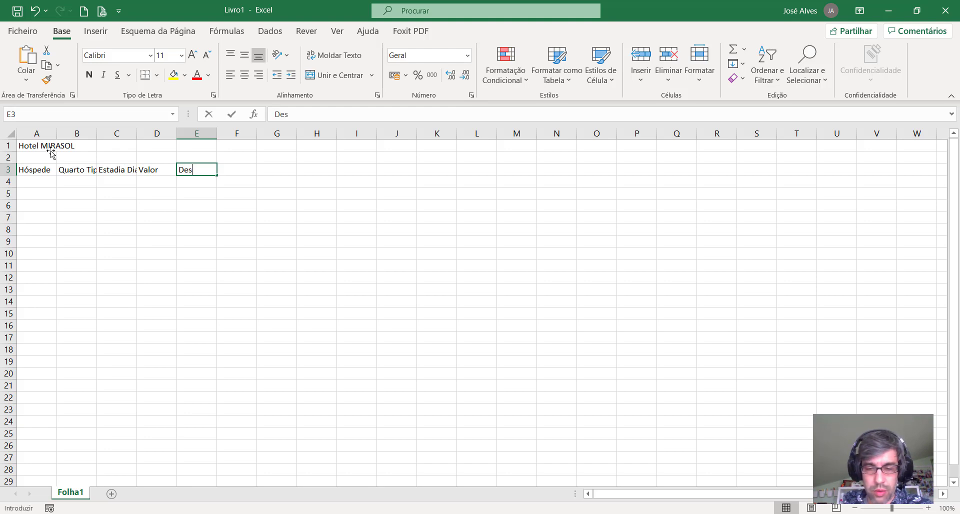
pyautogui.write('conto')
pyautogui.press('Tab')
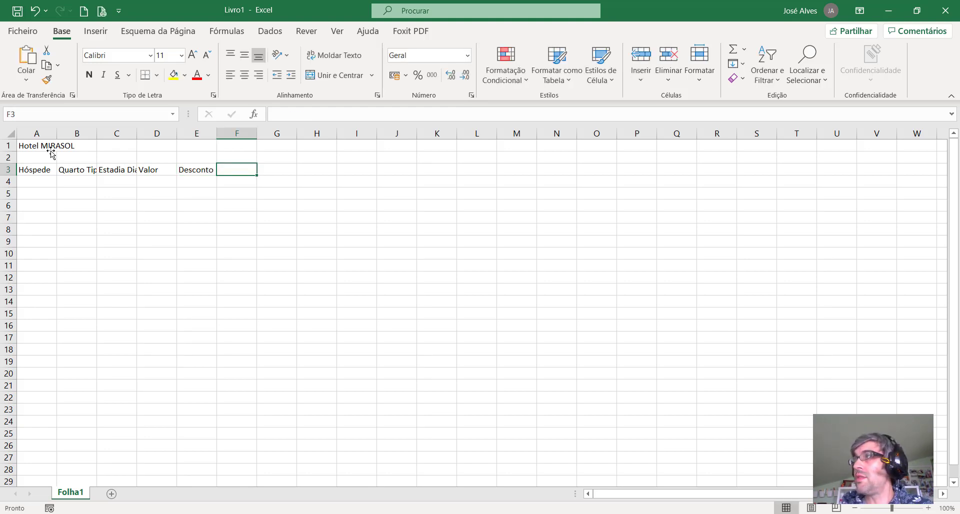
pyautogui.write('Total')
pyautogui.press('Tab')
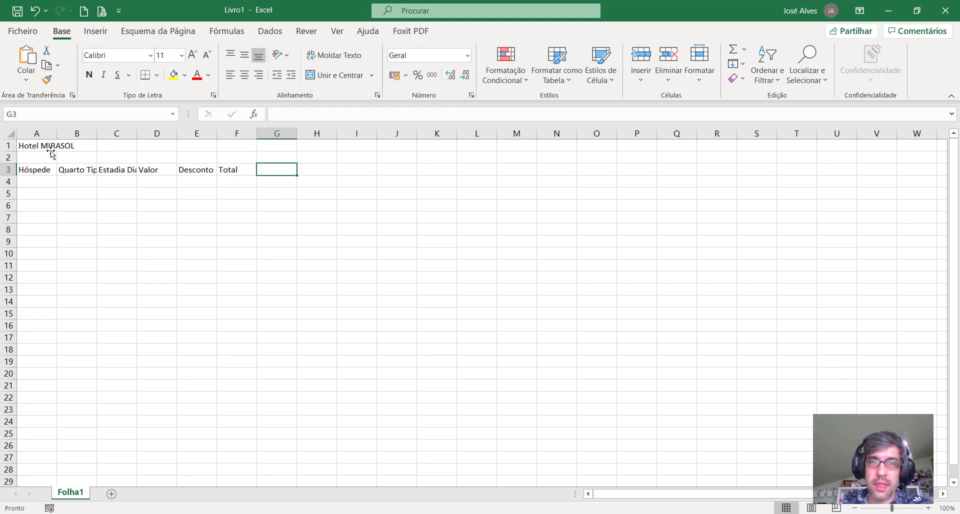
pyautogui.write('Arre')
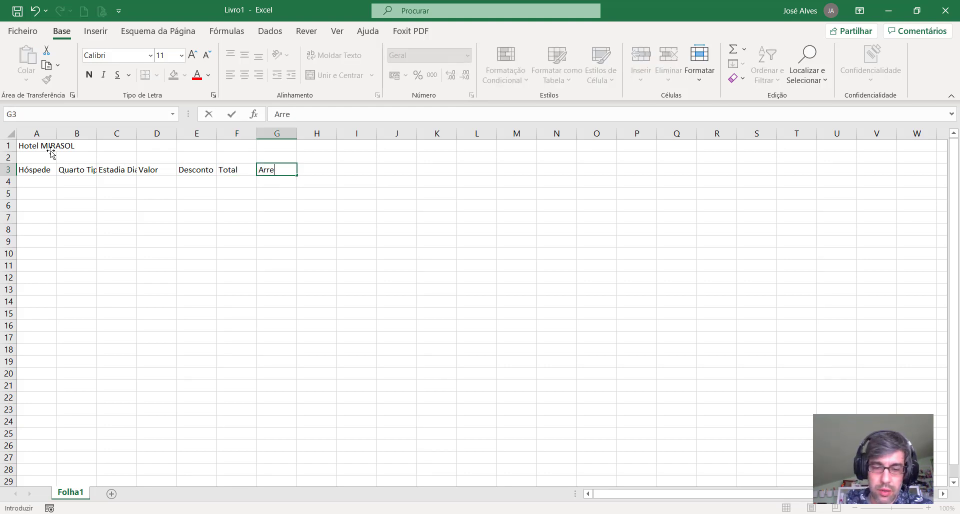
pyautogui.write('dondar')
pyautogui.press('Return')
pyautogui.press('Left')
pyautogui.press('Left')
pyautogui.press('Left')
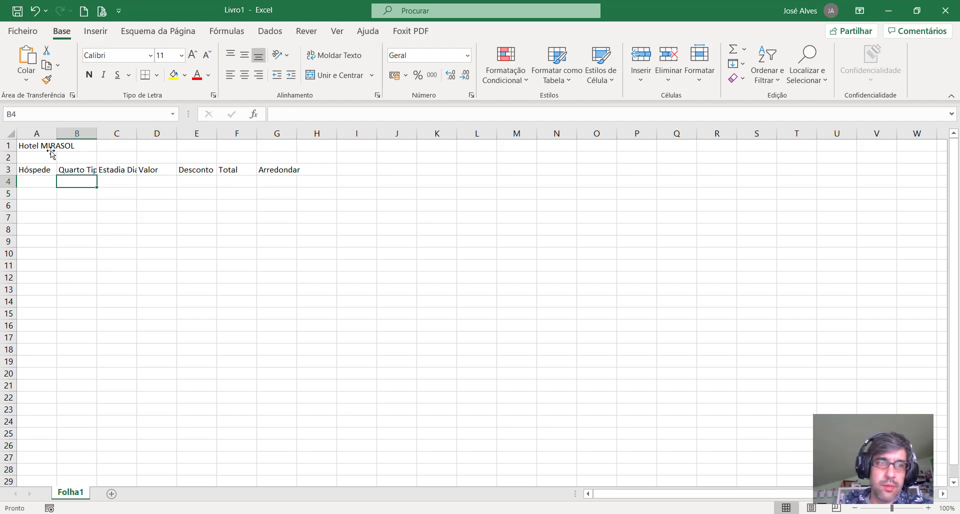
pyautogui.press('Left')
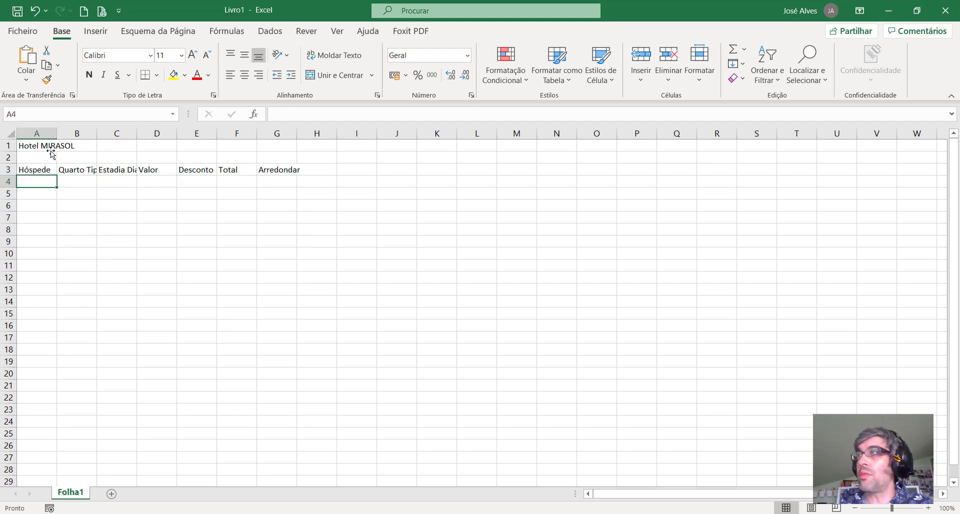
# Enter the five guest names down A4:A8.
pyautogui.write('António')
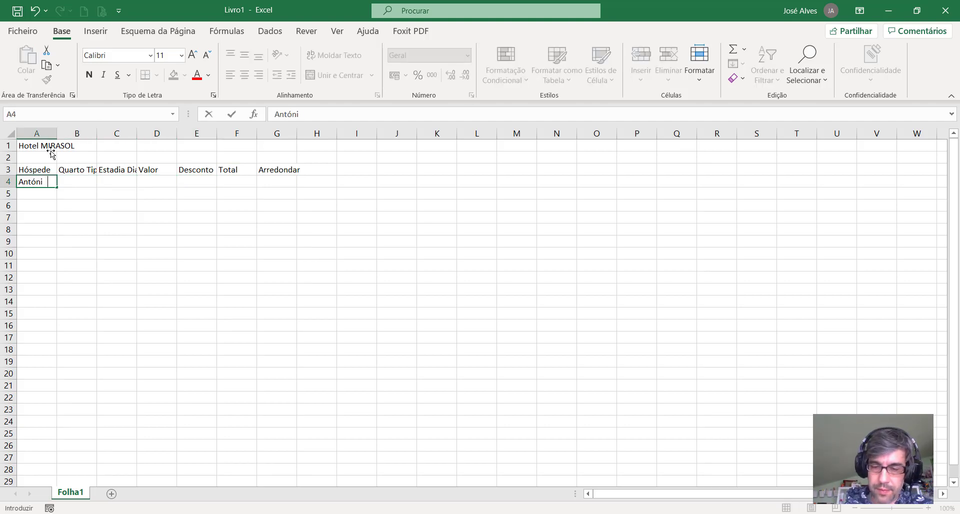
pyautogui.press('Return')
pyautogui.write('Carlos')
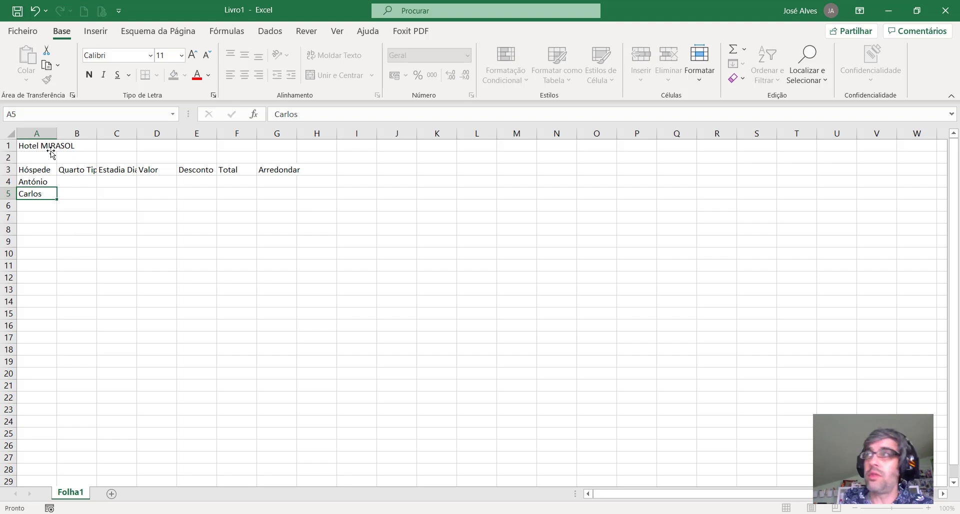
pyautogui.press('Return')
pyautogui.write('Ana')
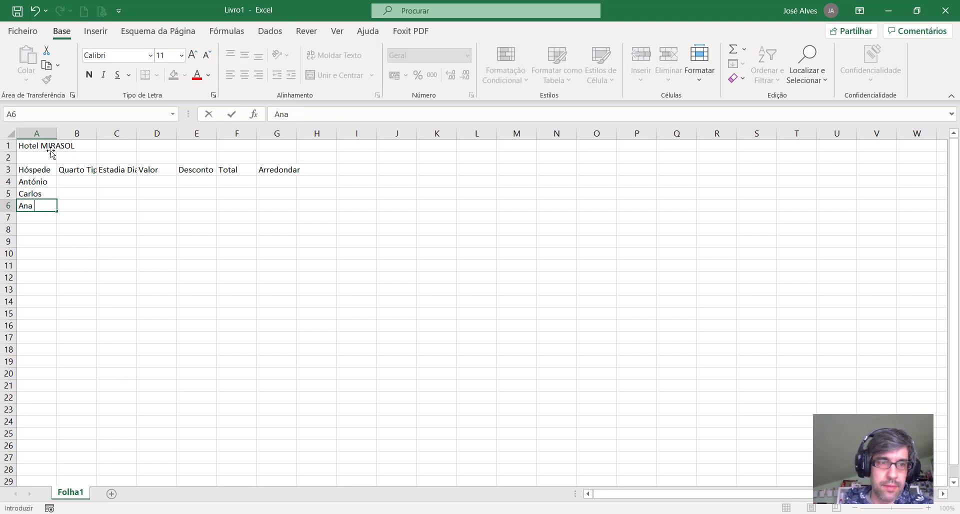
pyautogui.press('Return')
pyautogui.write('Carla')
pyautogui.press('Return')
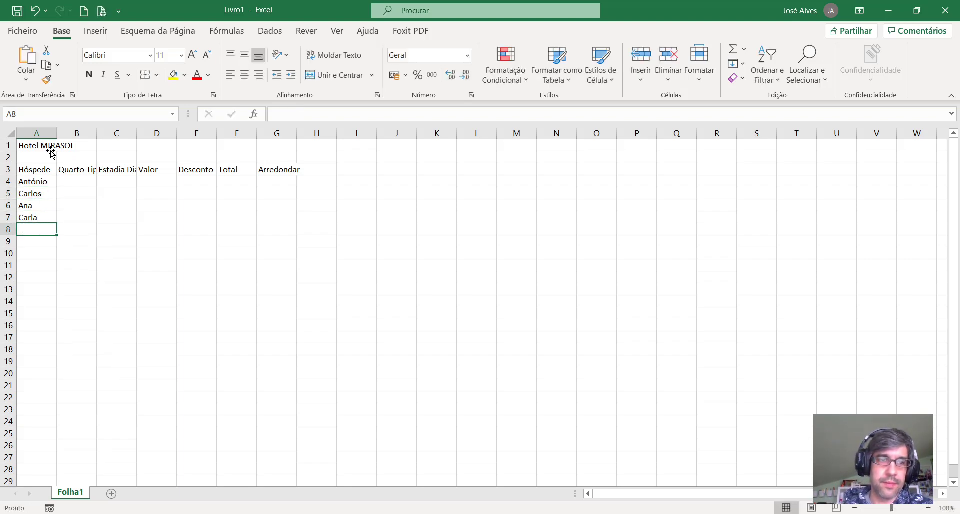
pyautogui.write('Danie')
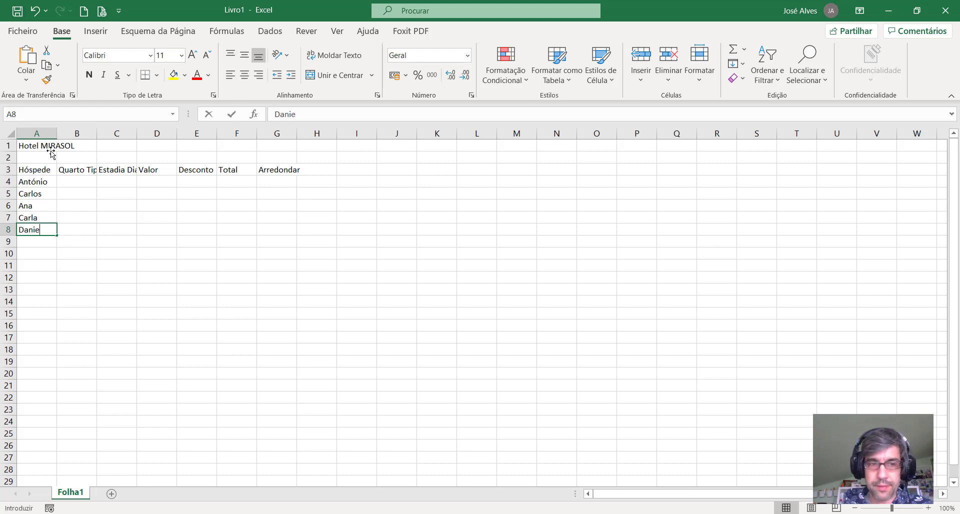
pyautogui.write('l')
pyautogui.press('Return')
pyautogui.press('Up')
pyautogui.press('Up')
pyautogui.press('Up')
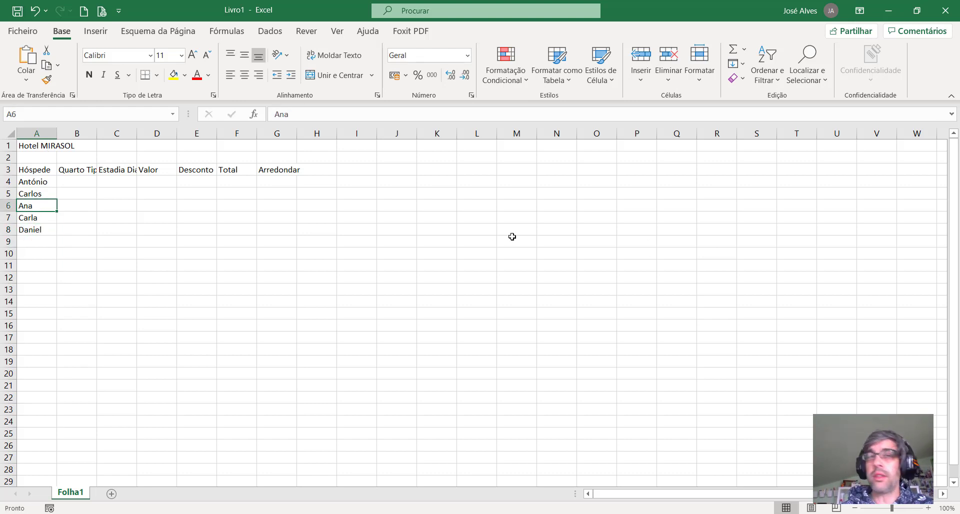
# Widen column B and enter room type A for all five guests in B4:B8.
pyautogui.moveTo(96, 132); pyautogui.dragTo(124, 133)
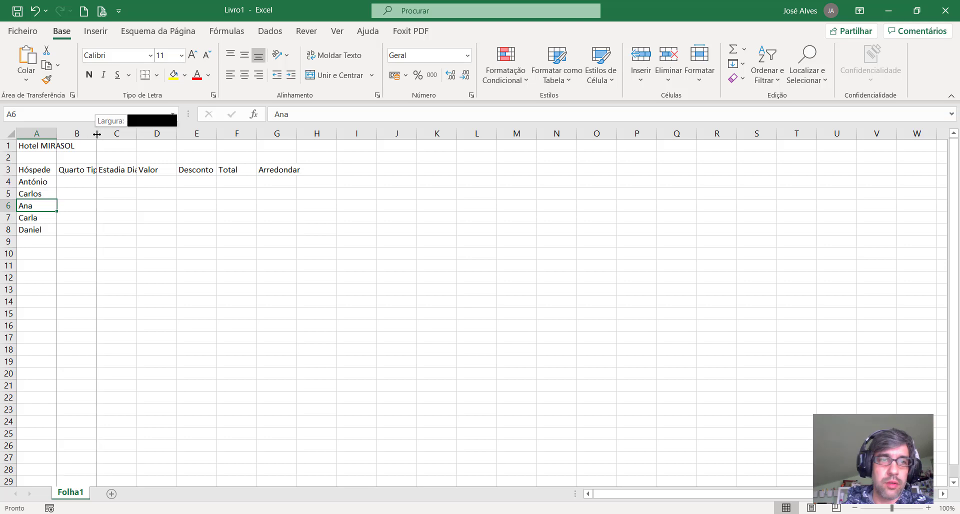
pyautogui.click(92, 180)
pyautogui.write('A')
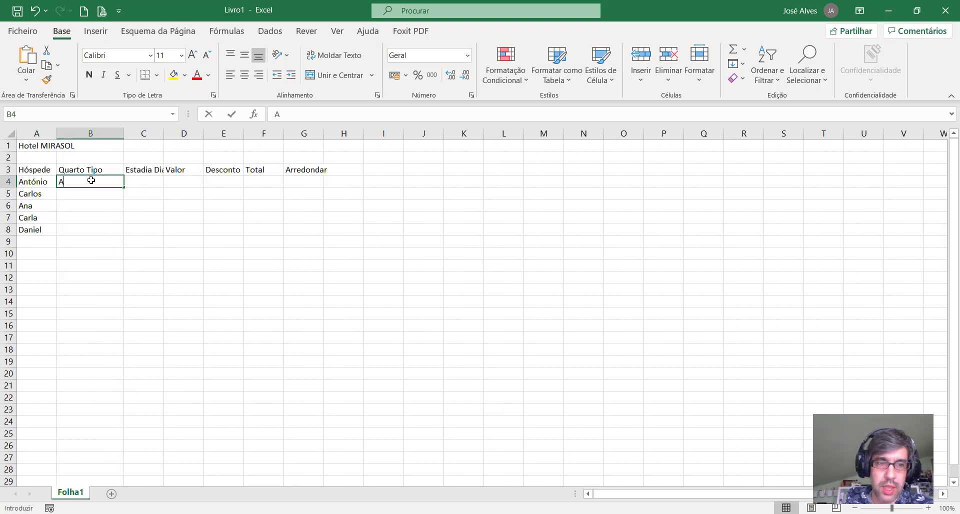
pyautogui.press('Return')
pyautogui.write('a')
pyautogui.press('Return')
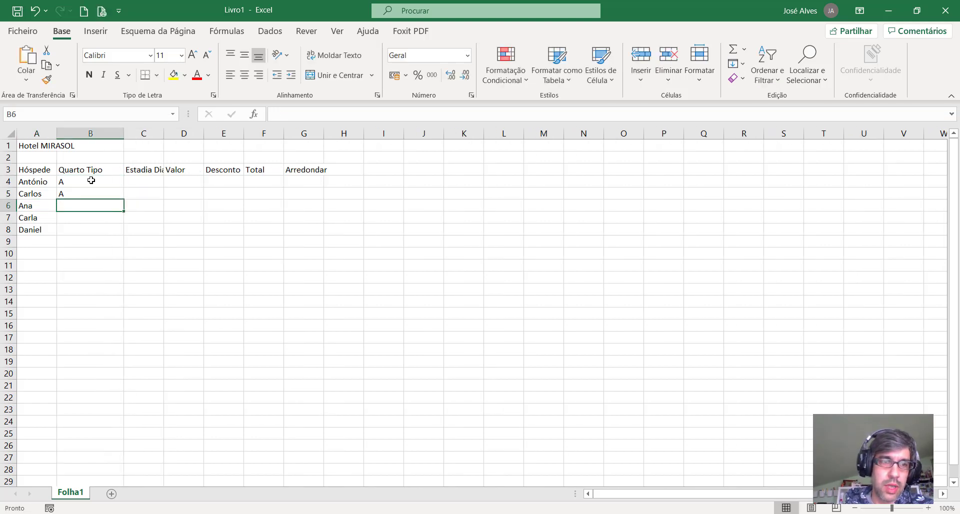
pyautogui.write('a')
pyautogui.press('Return')
pyautogui.write('a')
pyautogui.press('Return')
pyautogui.write('a')
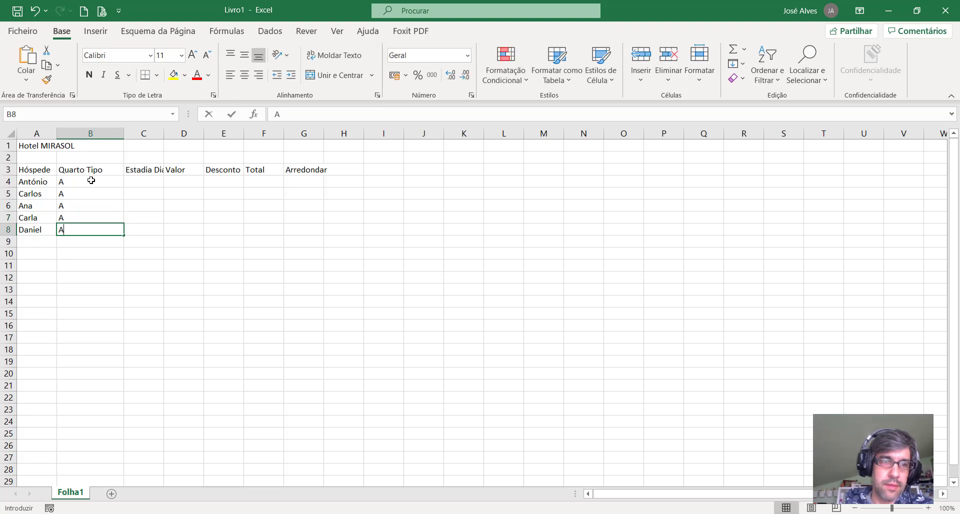
pyautogui.press('Tab')
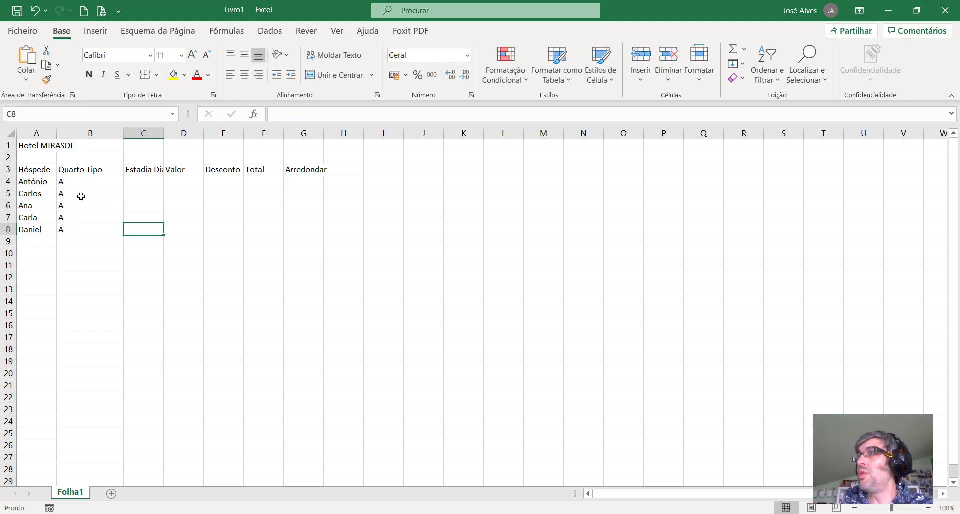
# Autofit column C and enter stays of 3, 5, 2, 8 and 4 days in C4:C8.
pyautogui.doubleClick(163, 133)
pyautogui.click(150, 180)
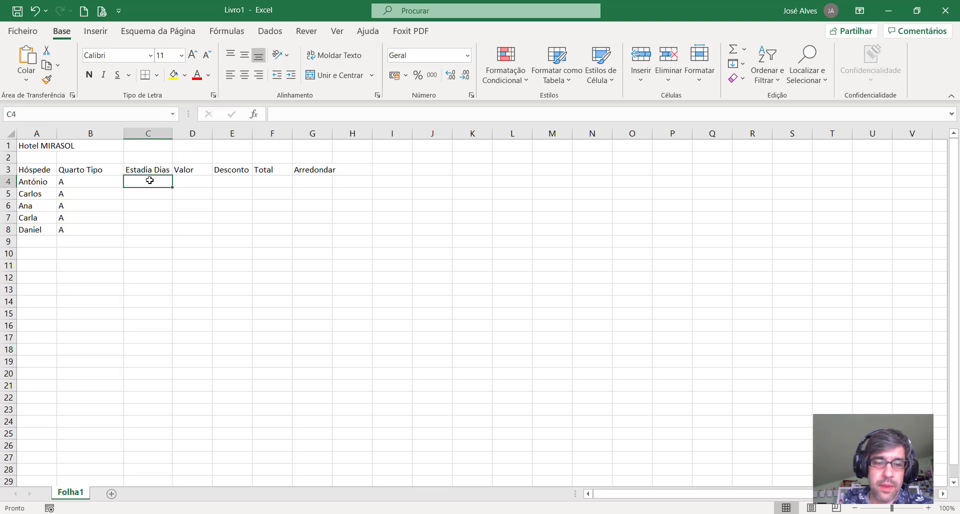
pyautogui.write('3')
pyautogui.press('Return')
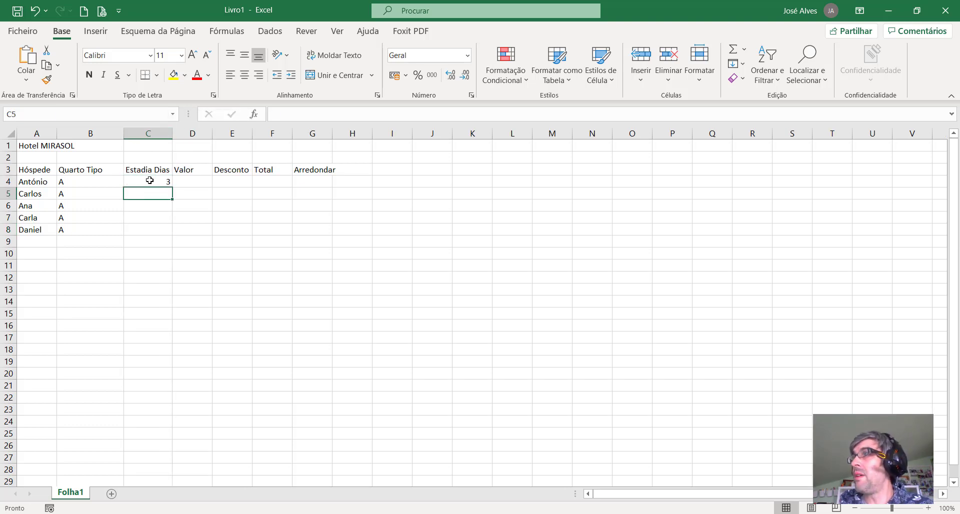
pyautogui.write('5')
pyautogui.press('Return')
pyautogui.write('2')
pyautogui.press('Return')
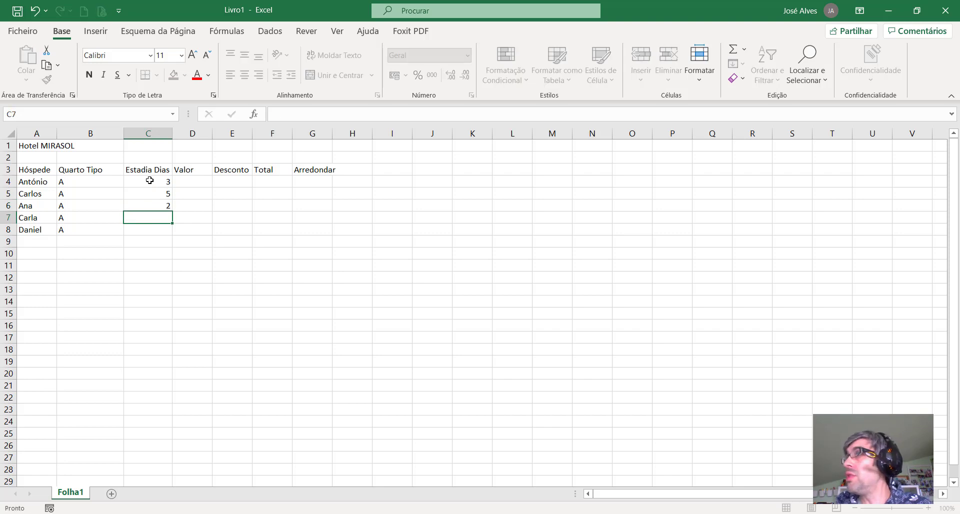
pyautogui.write('8')
pyautogui.press('Return')
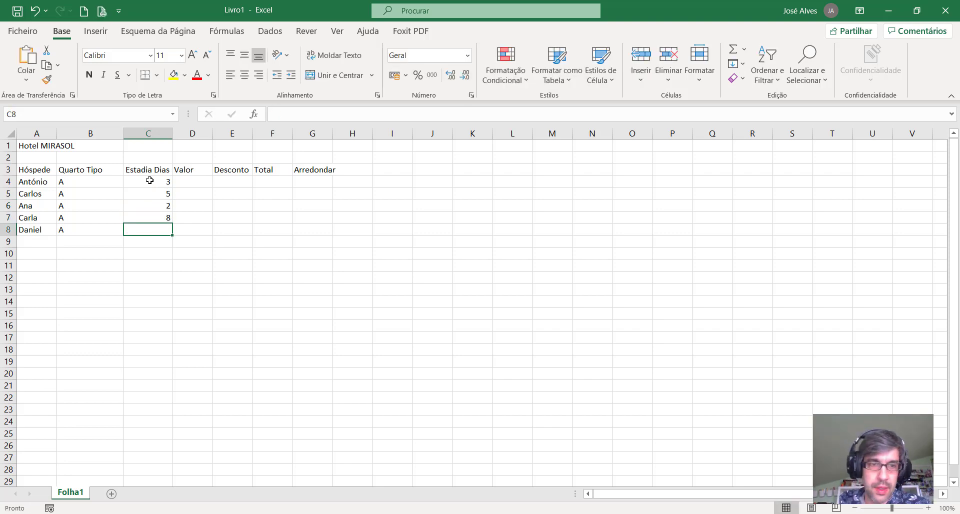
pyautogui.write('4')
pyautogui.press('Tab')
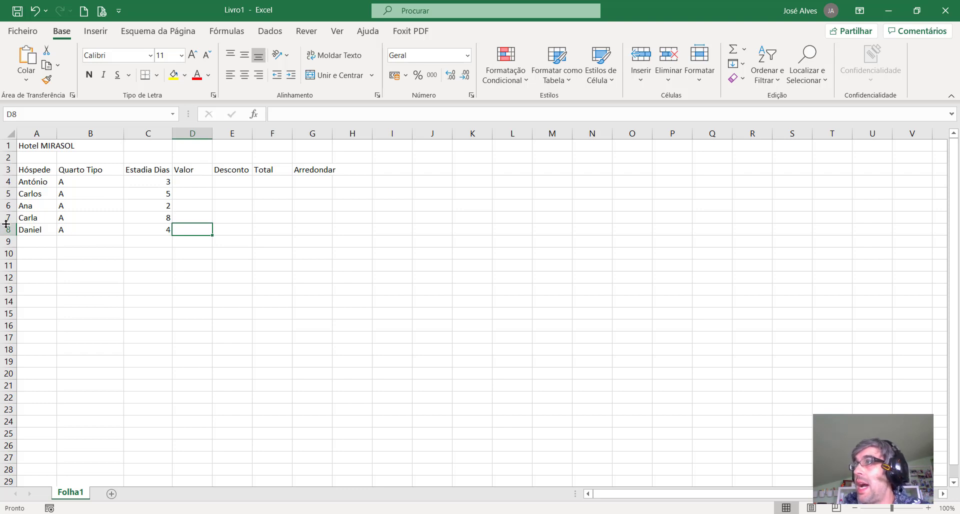
# Enter the label 'N.º Médio de dias de estadia' in A10, fixing its misspelling.
pyautogui.click(51, 254)
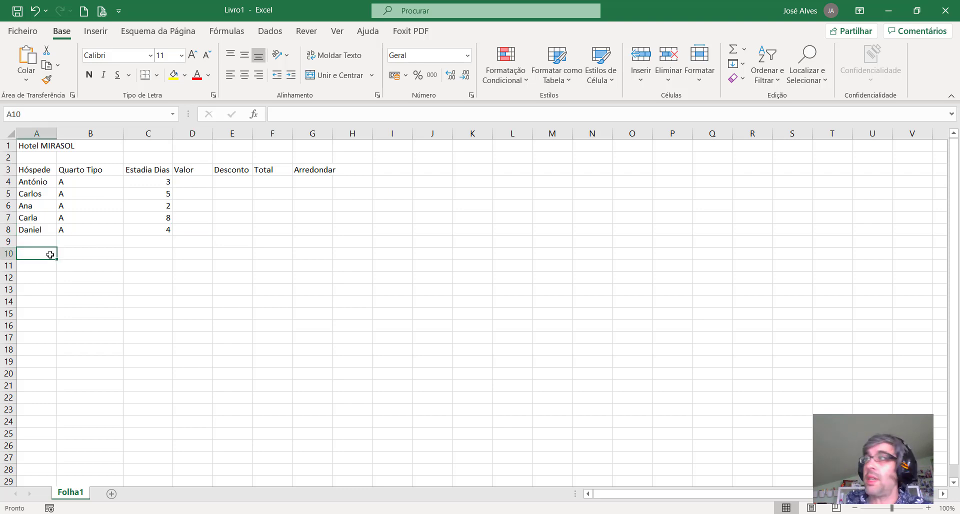
pyautogui.write('N.º')
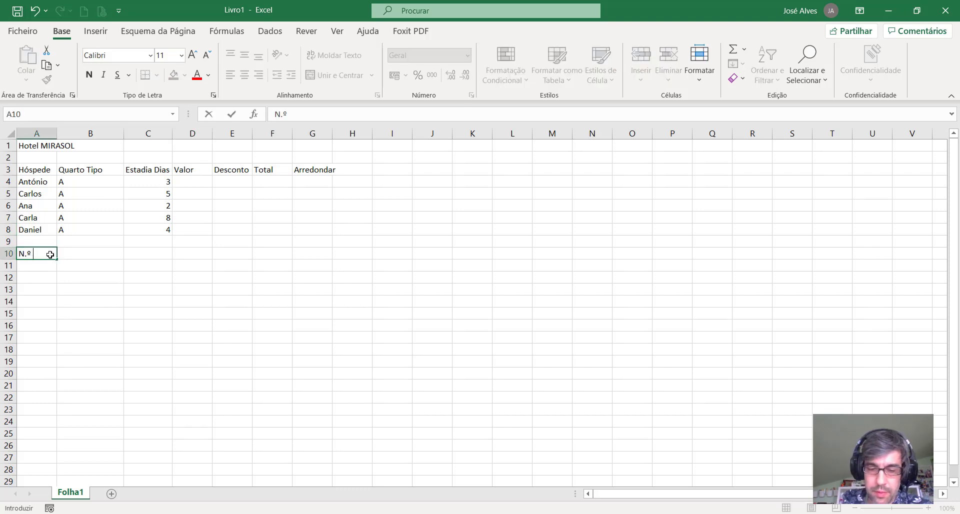
pyautogui.write(' M´deio')
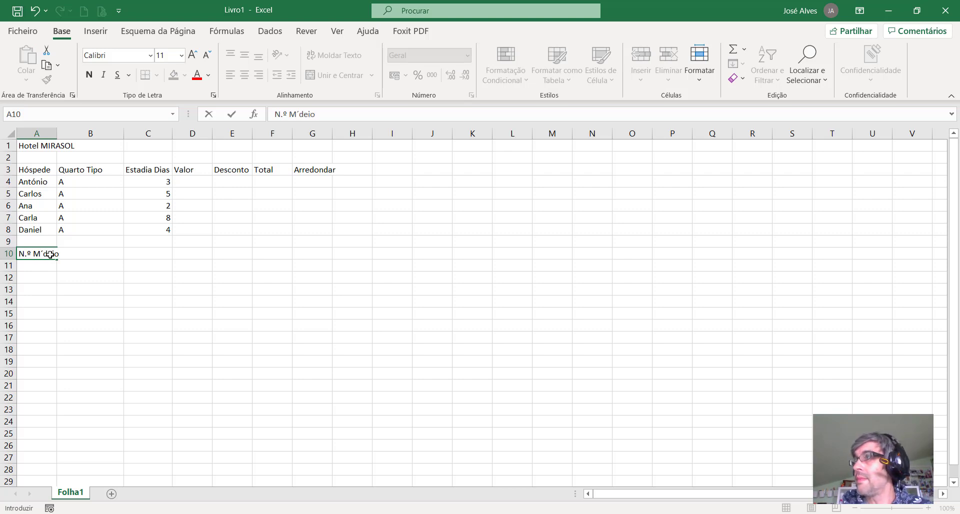
pyautogui.write(' de dias de ')
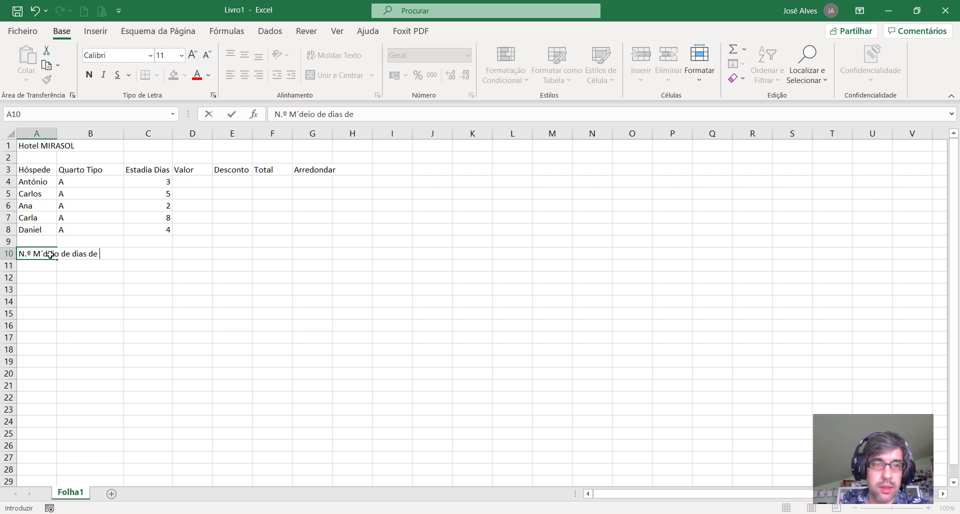
pyautogui.write('estadia')
pyautogui.press('Return')
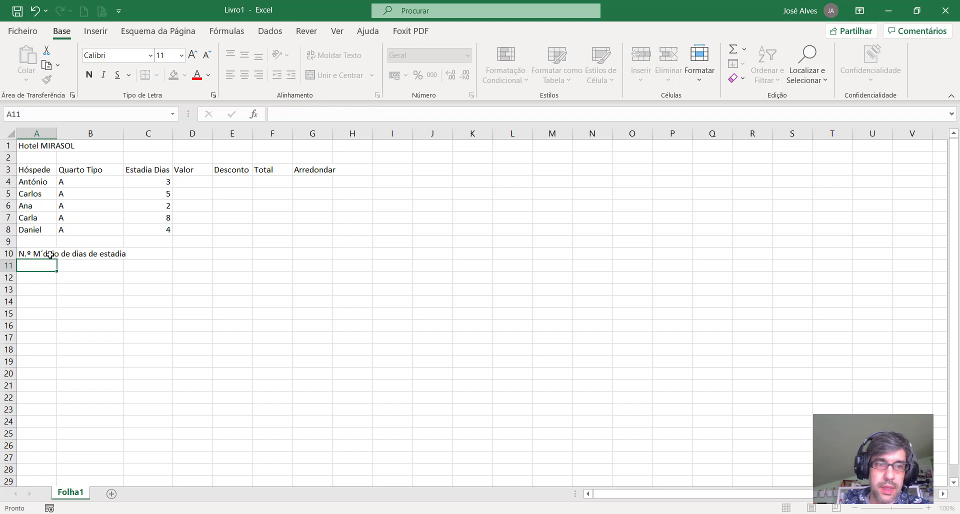
pyautogui.doubleClick(43, 254)
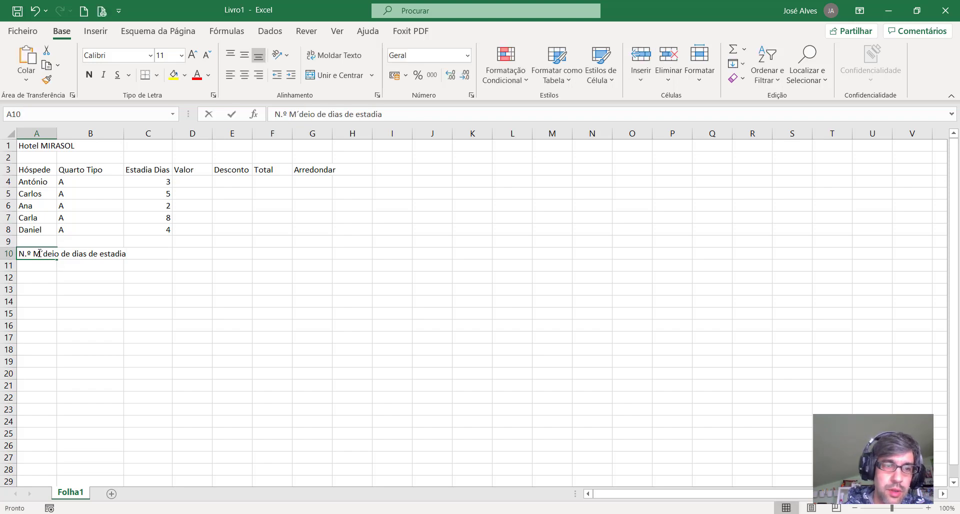
pyautogui.press('BackSpace')
pyautogui.press('Delete')
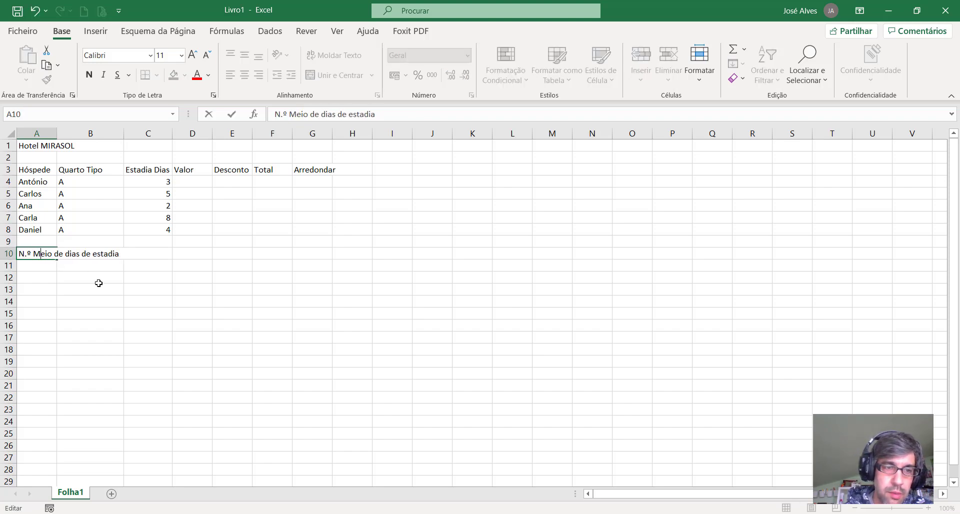
pyautogui.press('Delete')
pyautogui.press('Delete')
pyautogui.press('Delete')
pyautogui.write('édio')
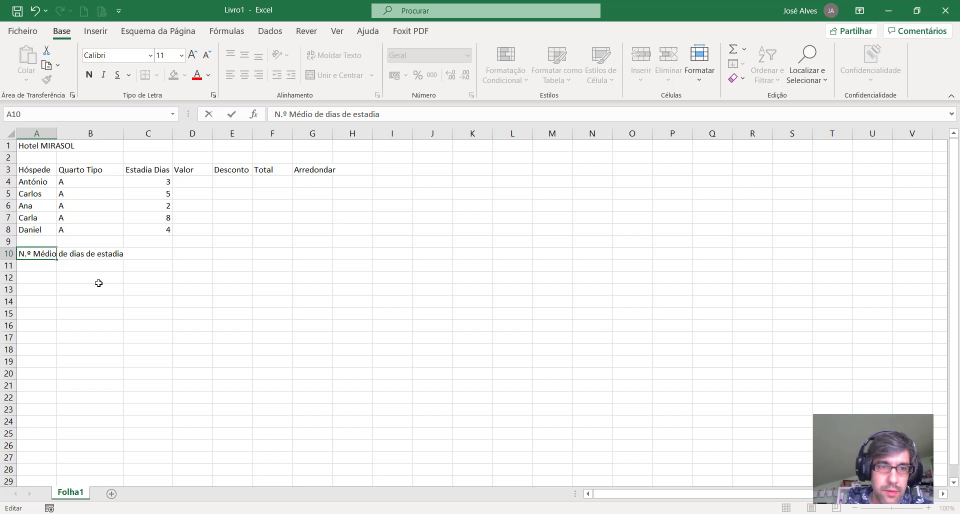
pyautogui.press('Return')
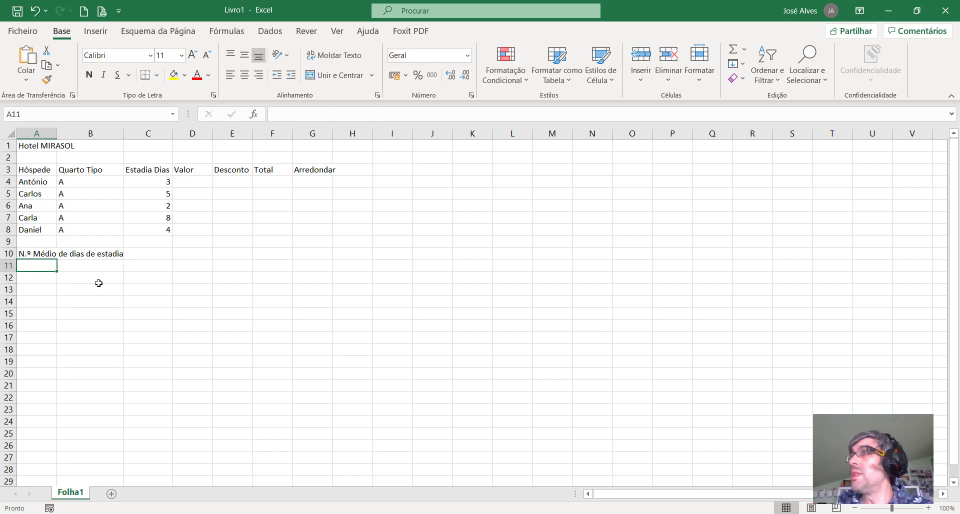
# Enter the labels 'Maior n.º de dias de estadia', 'Soma Valor estadias >= a 5 dias' and 'N.º de estadias inferiores a 3 dias' in A11:A13.
pyautogui.write('Maior ')
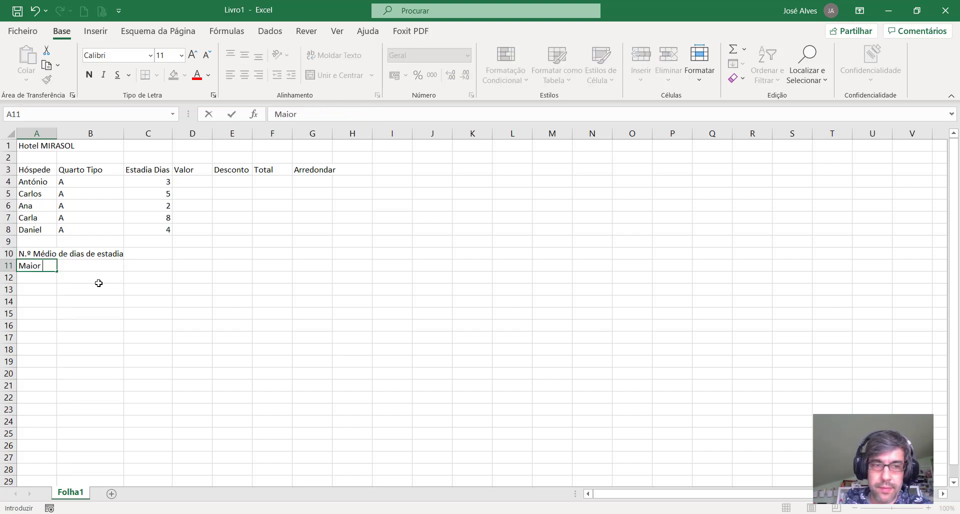
pyautogui.write('n')
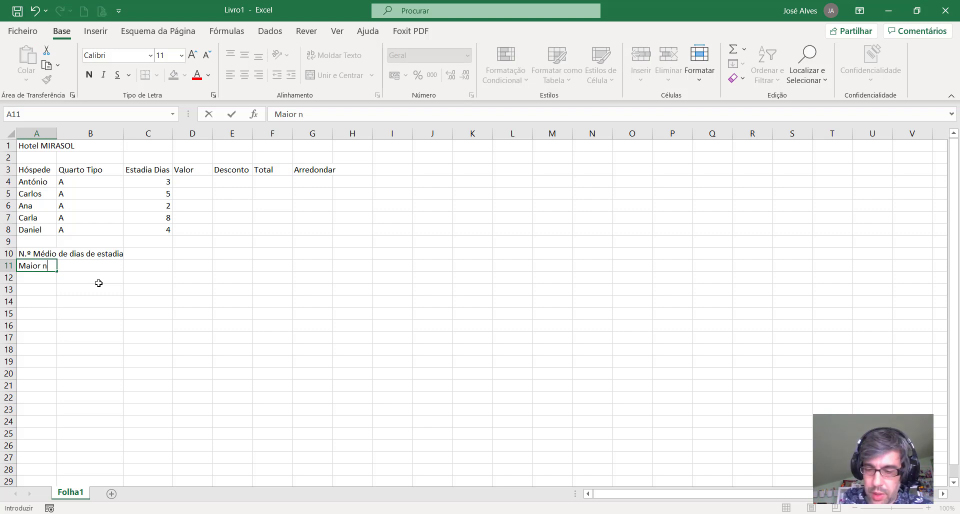
pyautogui.write('.º')
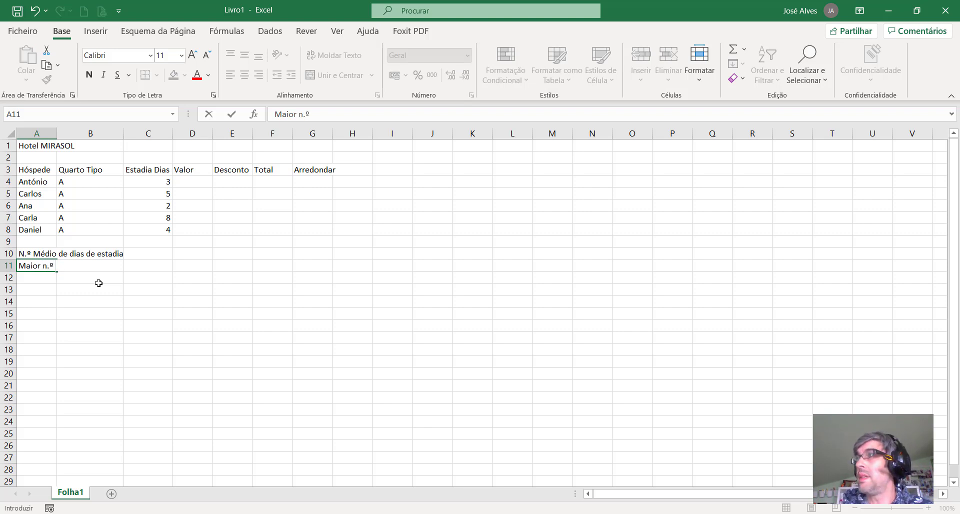
pyautogui.write(' de di')
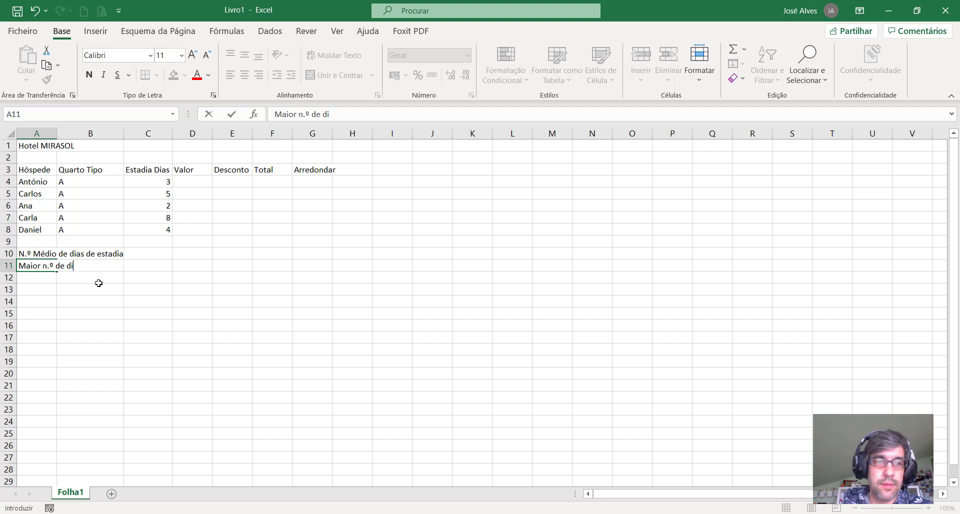
pyautogui.write('as de esta')
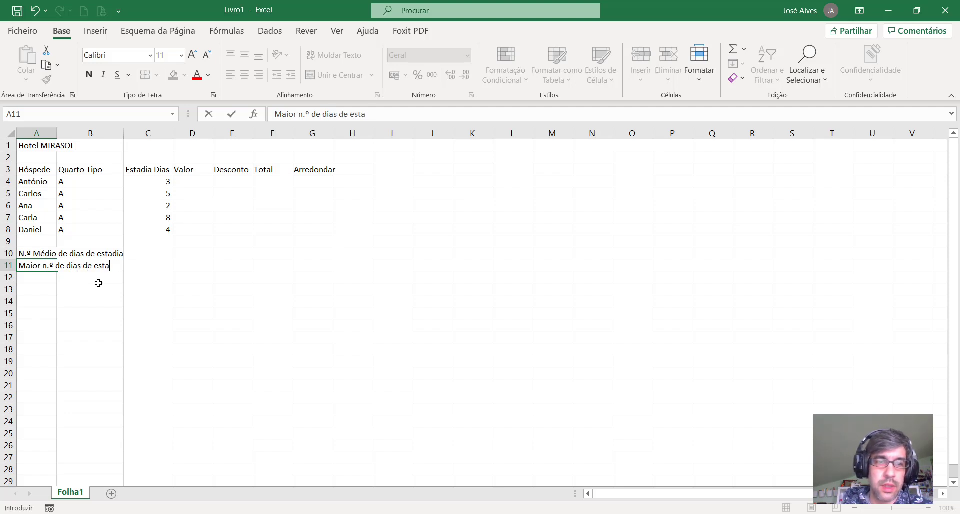
pyautogui.write('dia')
pyautogui.press('Return')
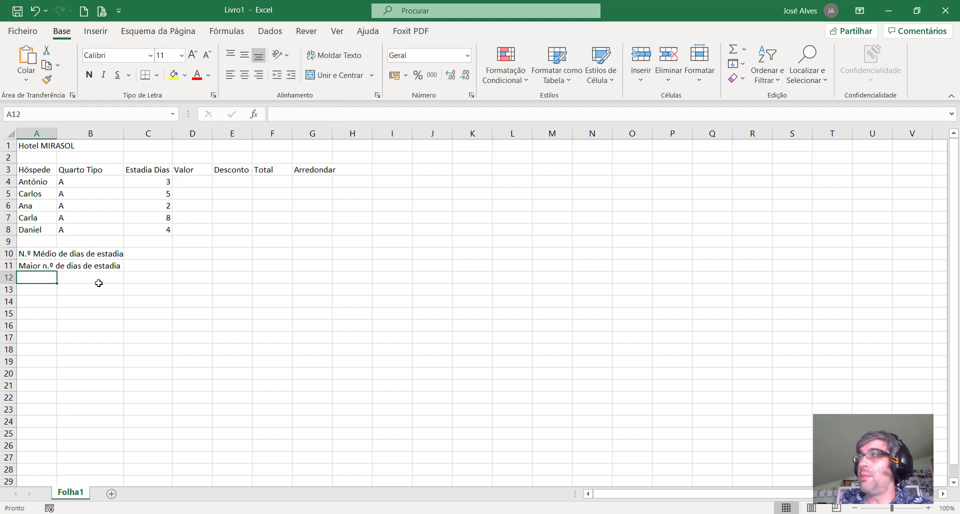
pyautogui.write('S')
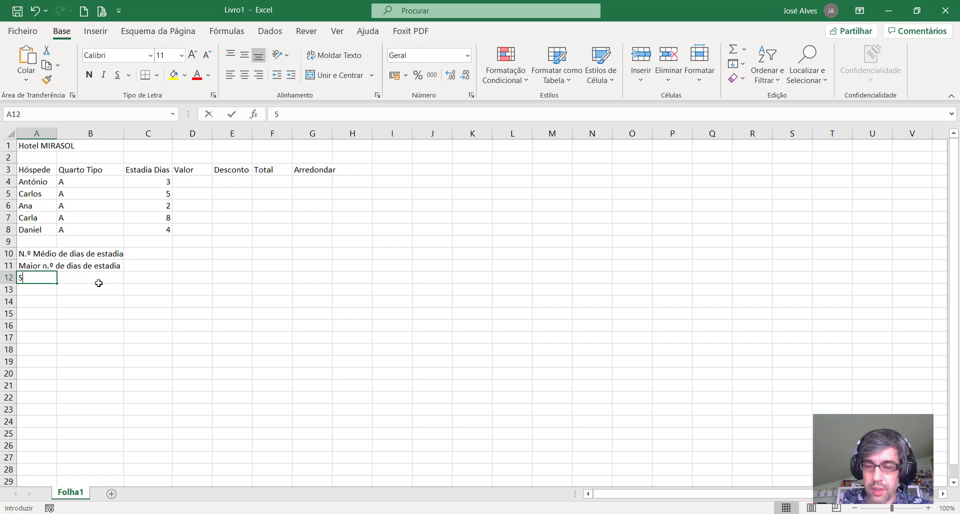
pyautogui.write('oma Valor ')
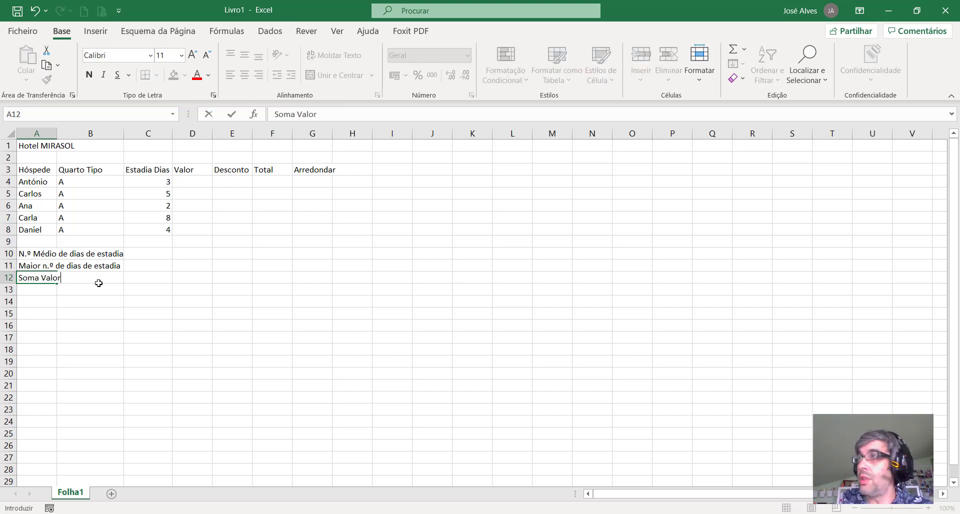
pyautogui.write('estad')
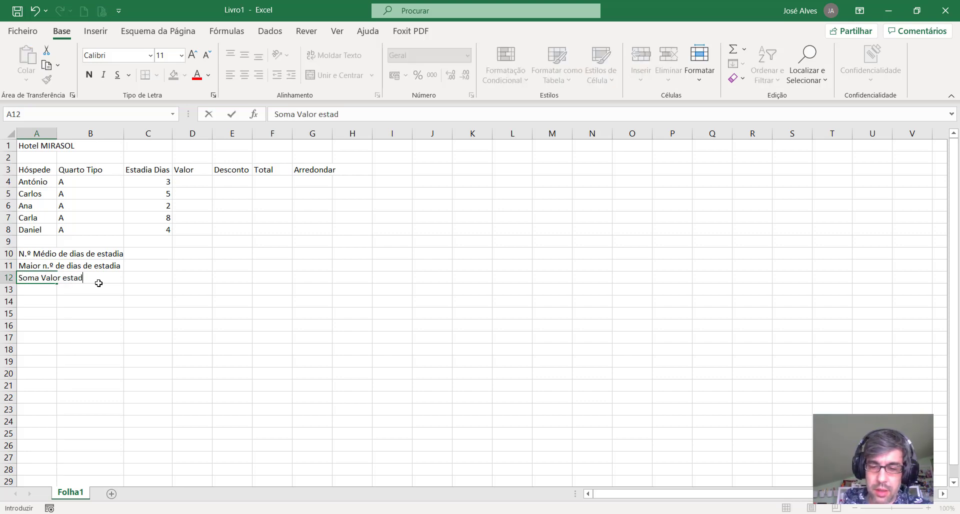
pyautogui.write('ias')
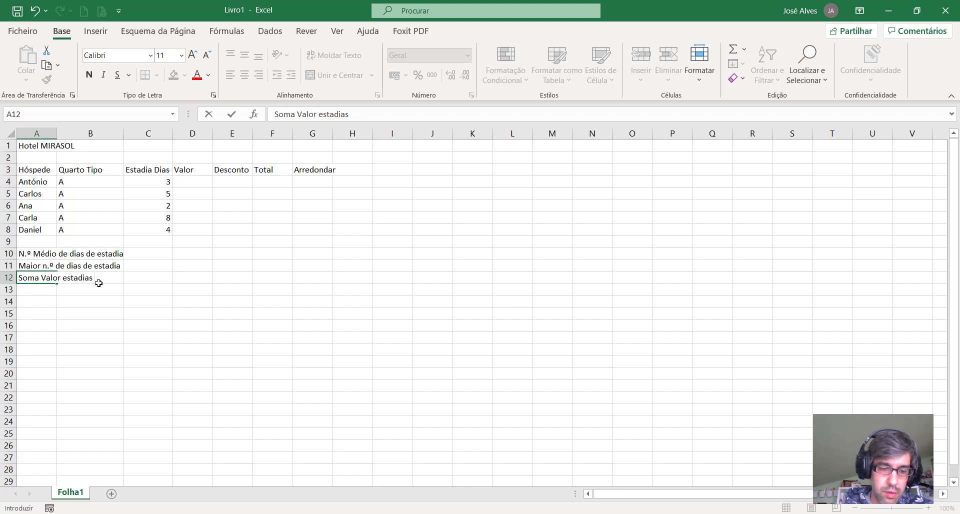
pyautogui.write('>=')
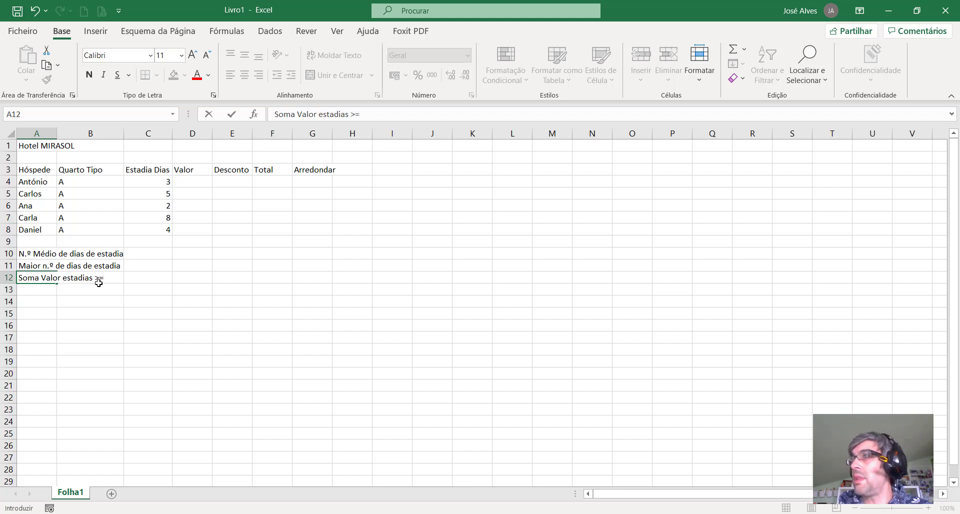
pyautogui.write(' a 5 di')
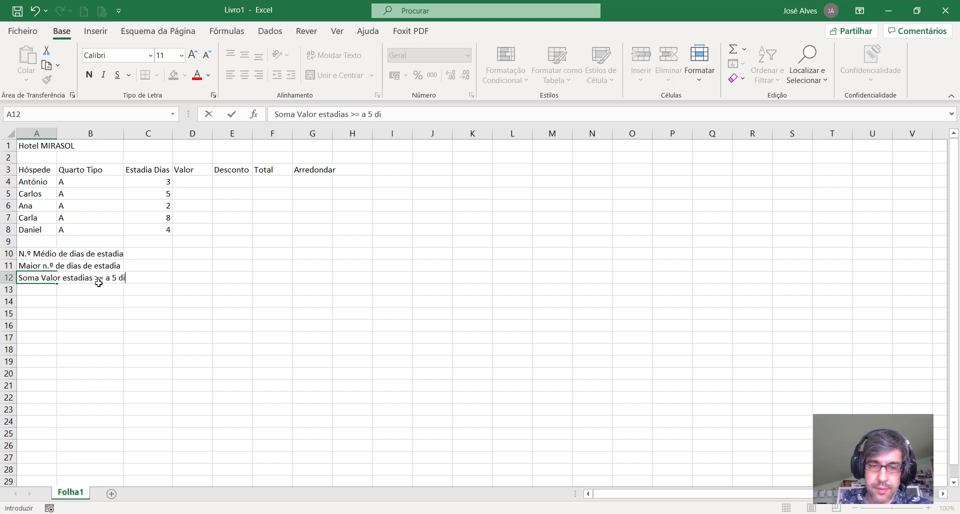
pyautogui.write('as')
pyautogui.press('Return')
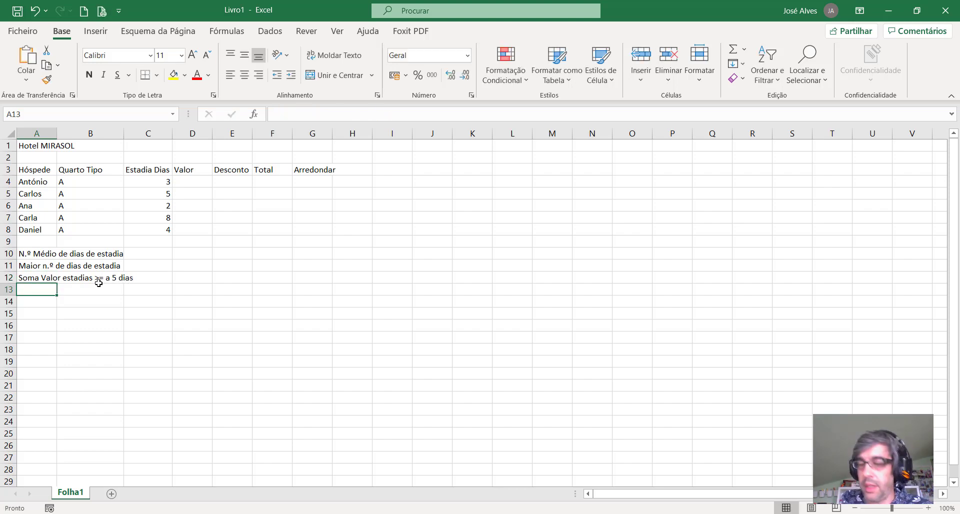
pyautogui.write('N.º ')
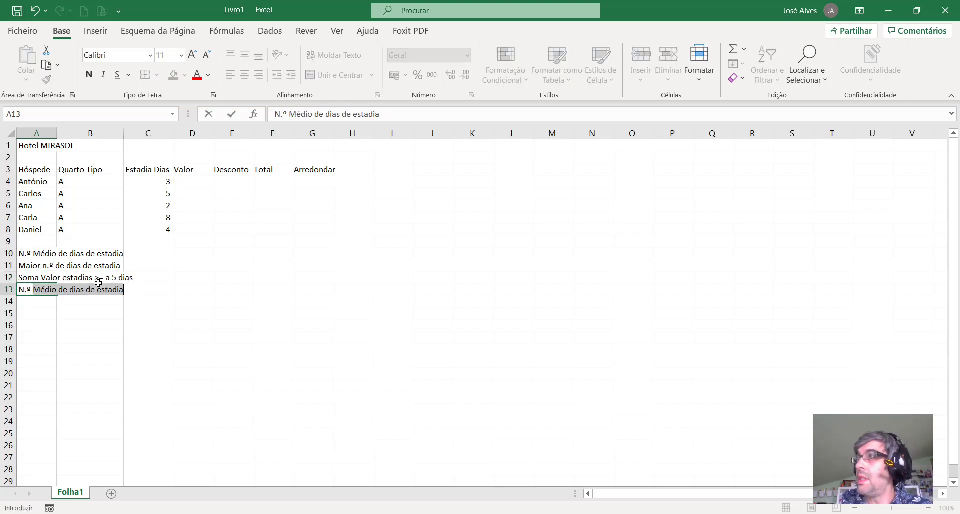
pyautogui.write('de estadi')
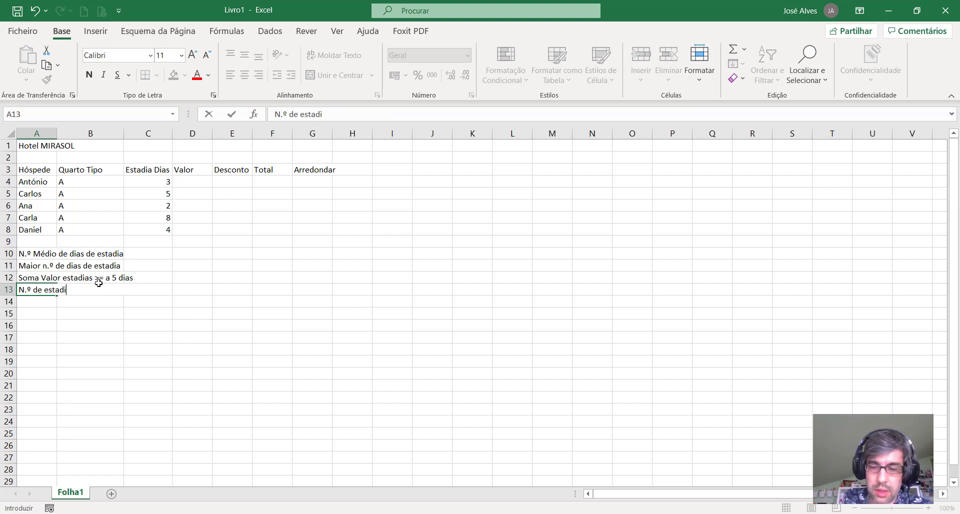
pyautogui.write('as inf')
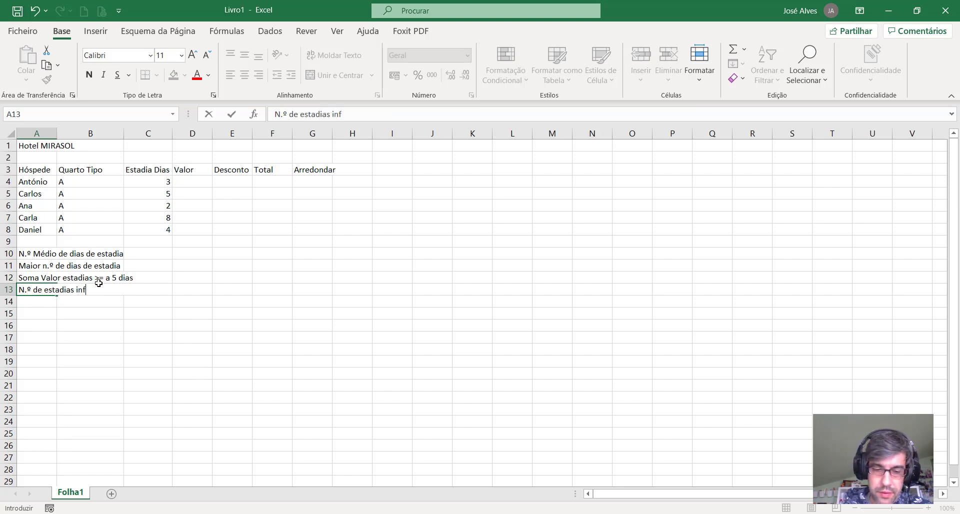
pyautogui.write('eriores a ')
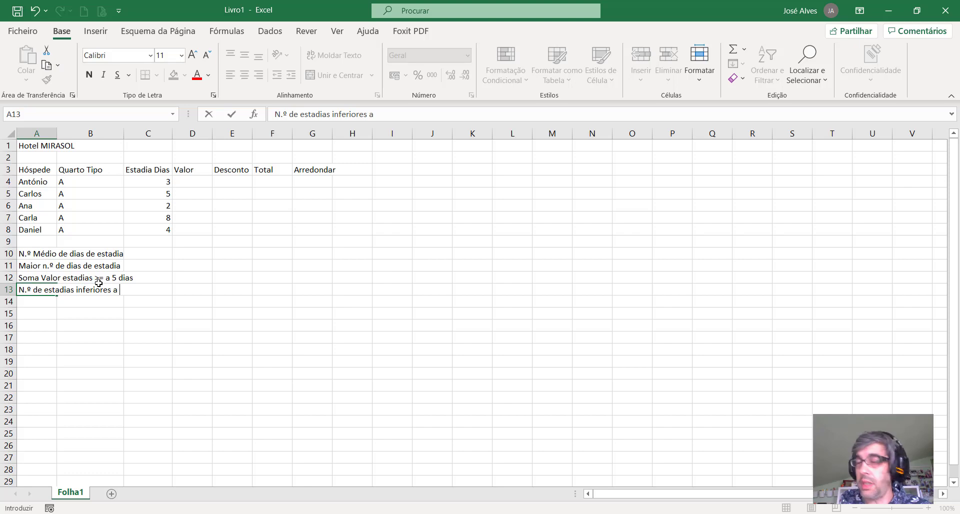
pyautogui.write('3 dias')
pyautogui.press('Return')
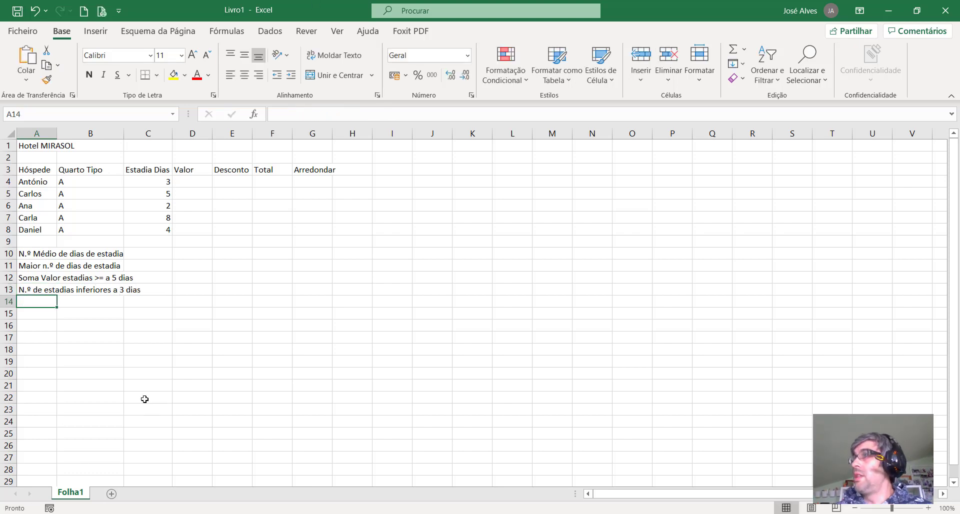
# Enter the label 'Preço dia' in E10 with the value 36 in G10.
pyautogui.click(237, 254)
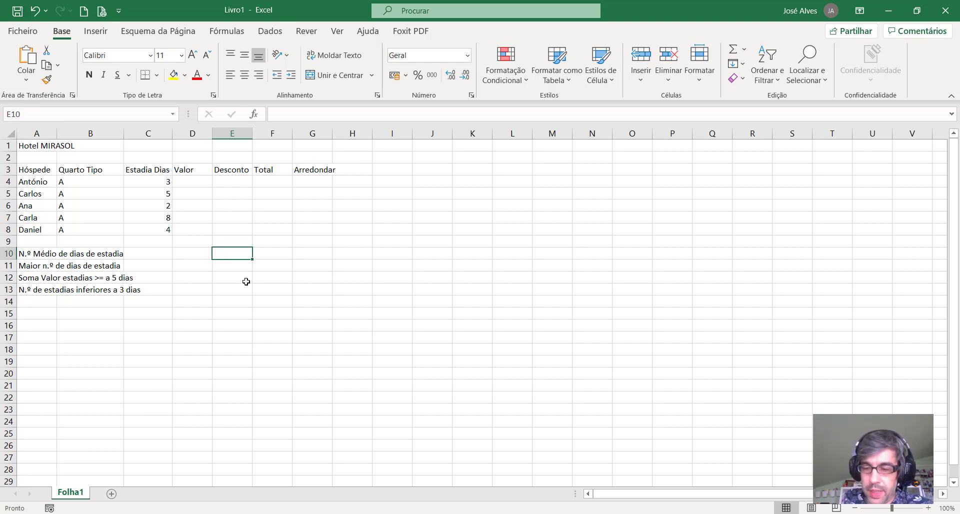
pyautogui.write('Preço dia')
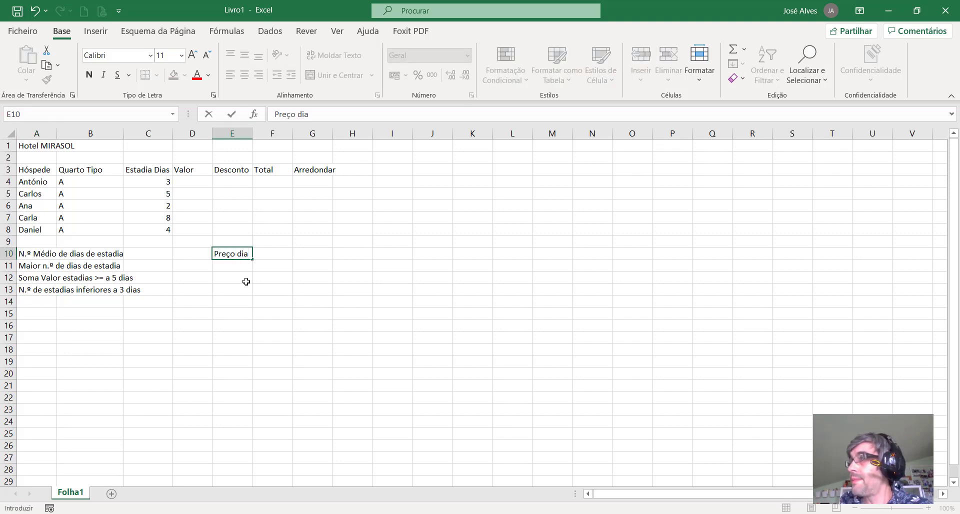
pyautogui.press('Tab')
pyautogui.press('Tab')
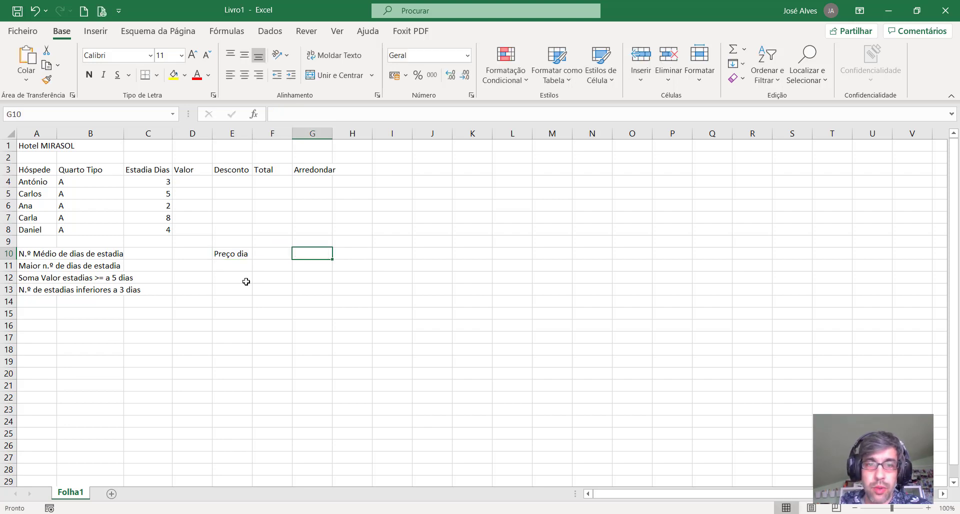
pyautogui.write('36')
pyautogui.press('Return')
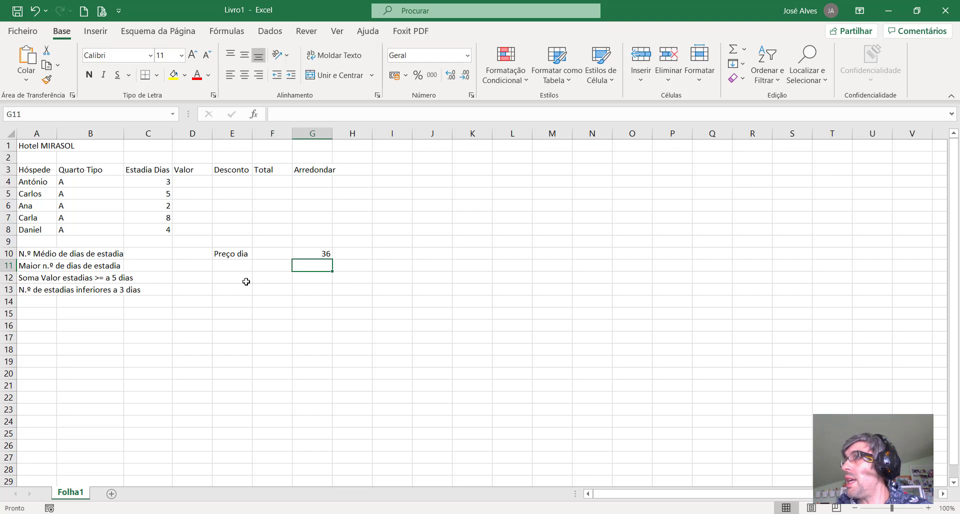
# Enter the label 'Desconto' in E12, with 10% in G12 and 0% in G13.
pyautogui.press('Left')
pyautogui.press('Left')
pyautogui.press('Down')
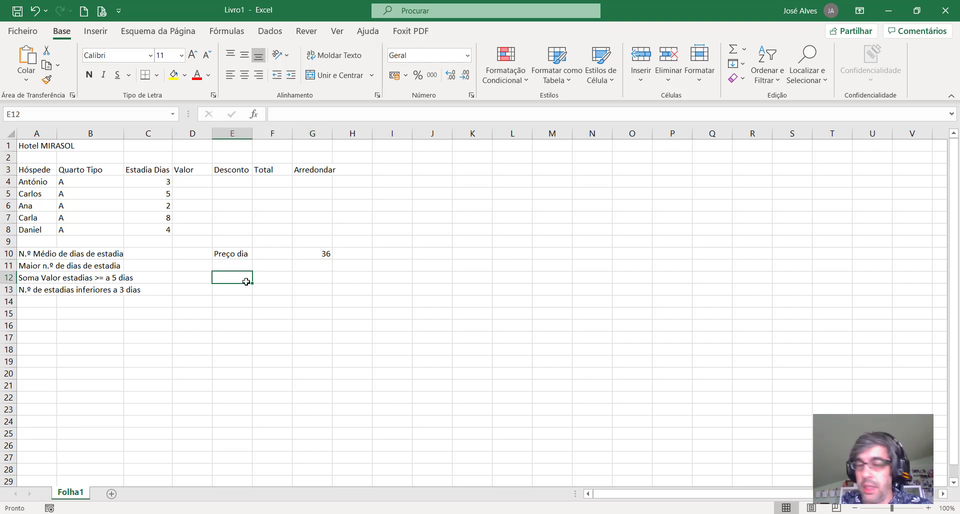
pyautogui.write('Desconto')
pyautogui.press('Right')
pyautogui.press('Right')
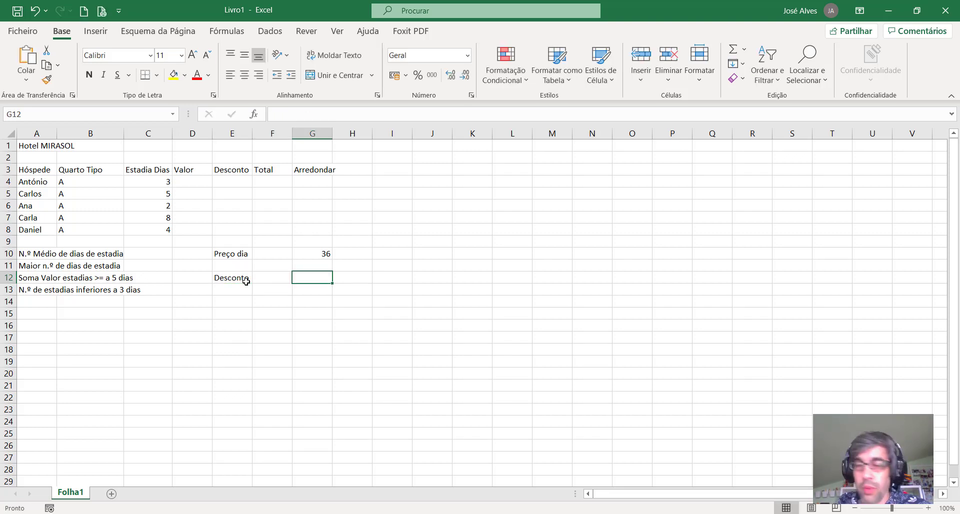
pyautogui.write('10%')
pyautogui.press('Return')
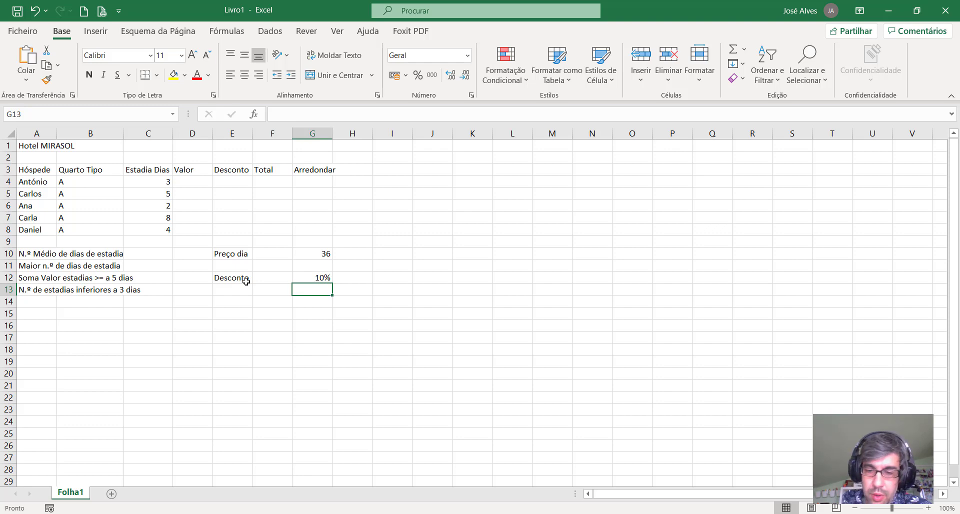
pyautogui.write('0%')
pyautogui.press('Return')
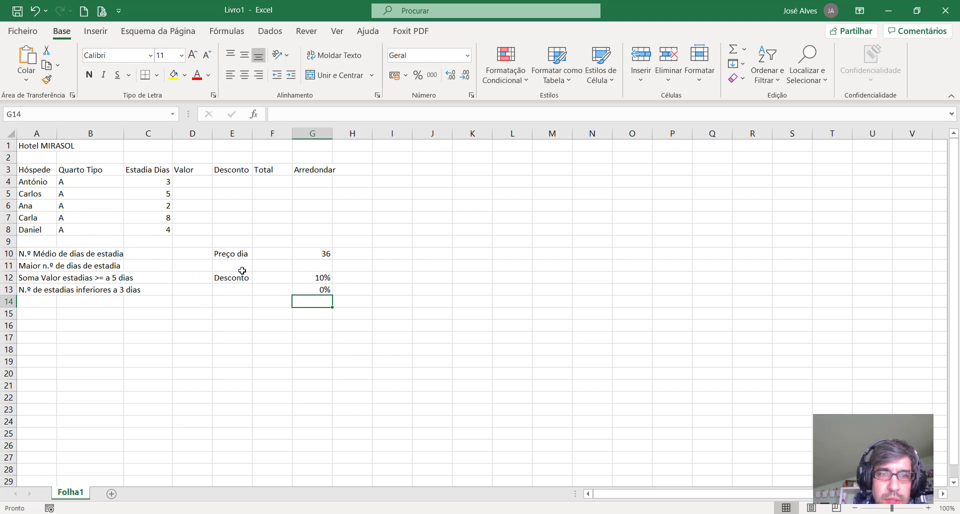
# Format the daily price in G10 as Accounting so it shows 36,00 €.
pyautogui.click(314, 253)
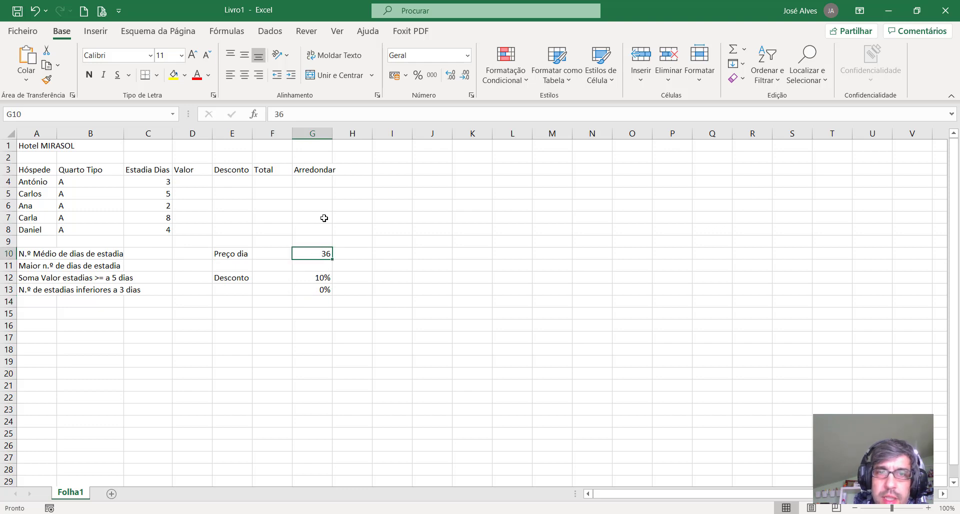
pyautogui.click(395, 75)
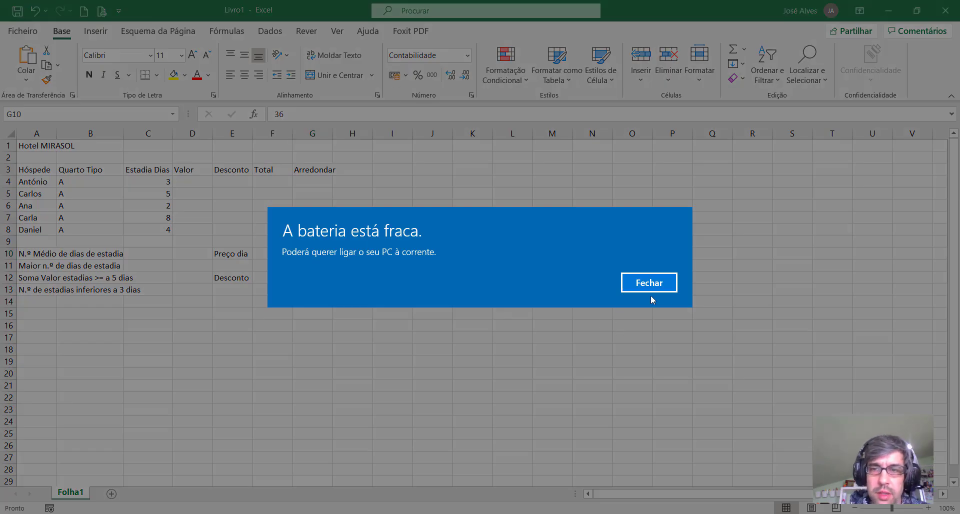
pyautogui.click(650, 284)
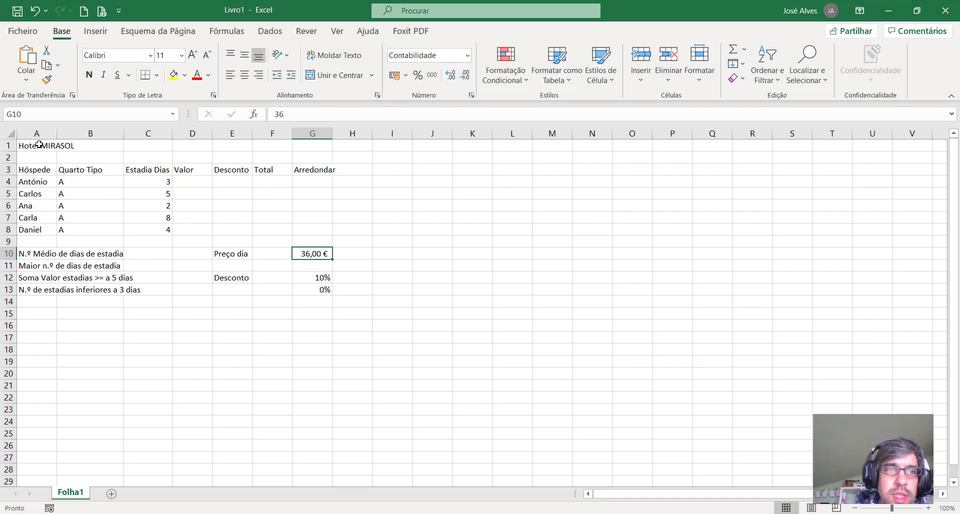
# Merge and centre the title across A1:G1, middle-aligned, at font size 20.
pyautogui.moveTo(39, 144); pyautogui.dragTo(316, 144)
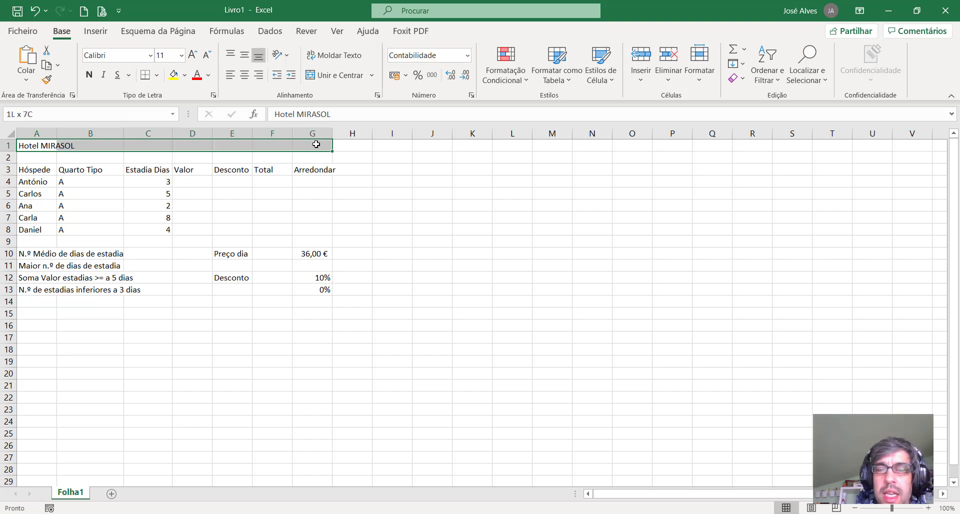
pyautogui.click(336, 75)
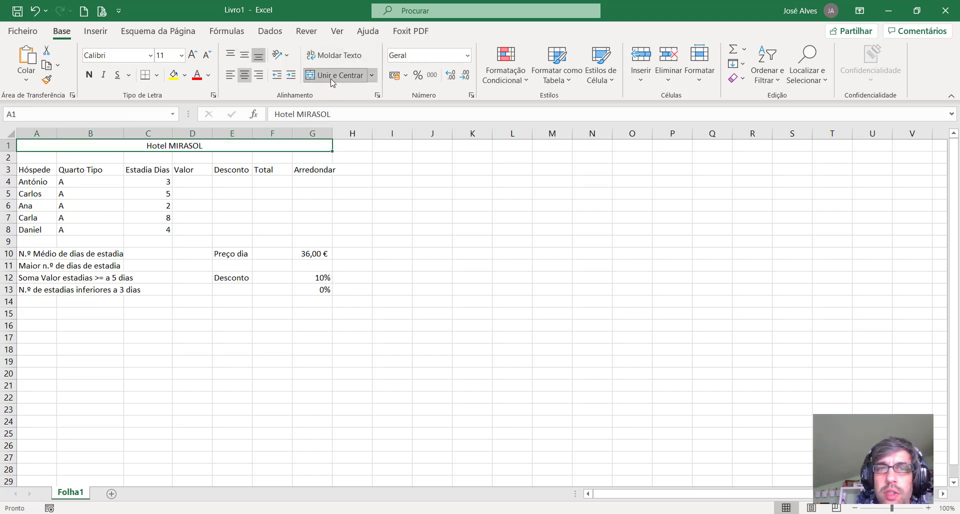
pyautogui.click(245, 55)
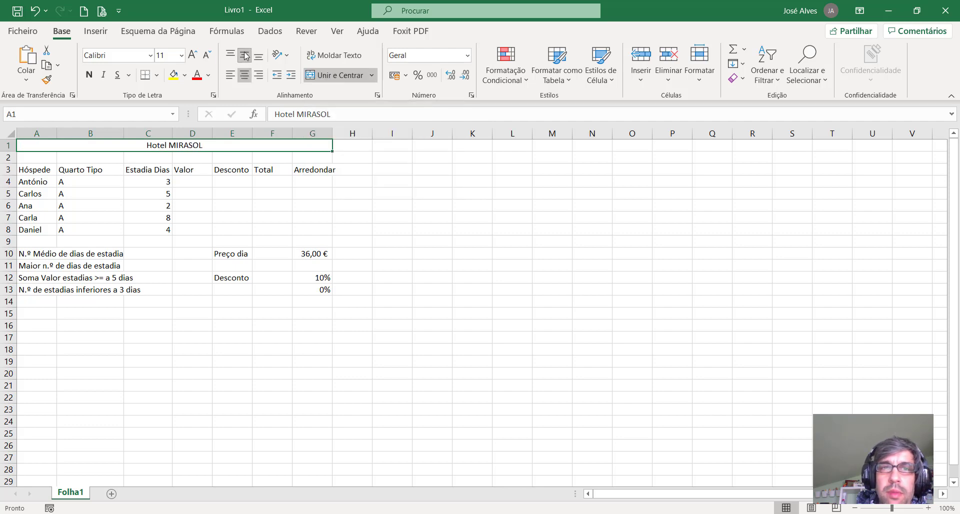
pyautogui.click(195, 58)
pyautogui.click(195, 58)
pyautogui.click(195, 58)
pyautogui.click(195, 58)
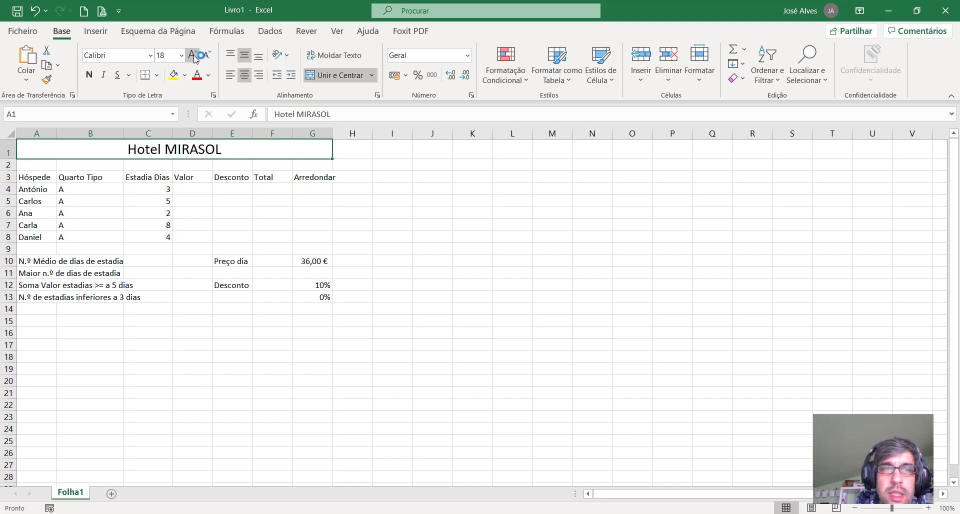
pyautogui.click(195, 56)
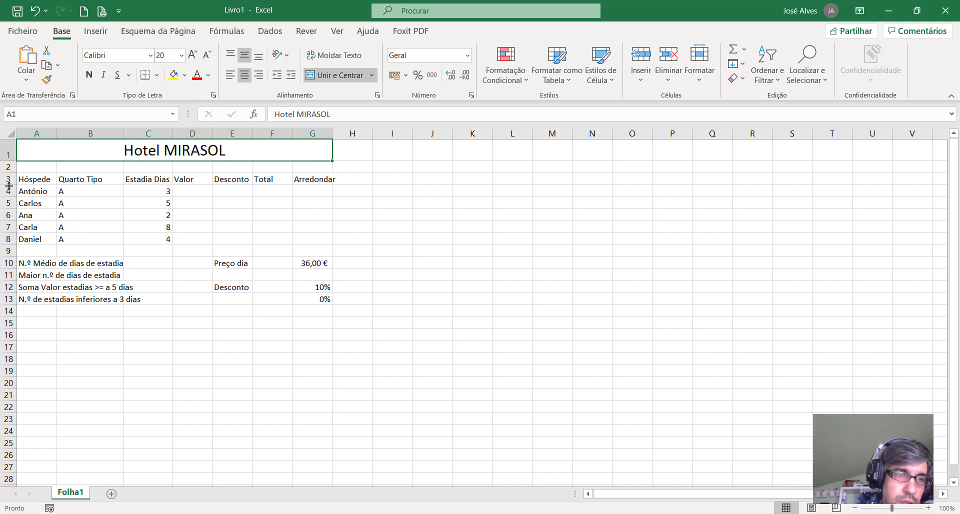
# Make header row 3 taller, centre it horizontally and vertically, and wrap its text.
pyautogui.moveTo(9, 185); pyautogui.dragTo(9, 200)
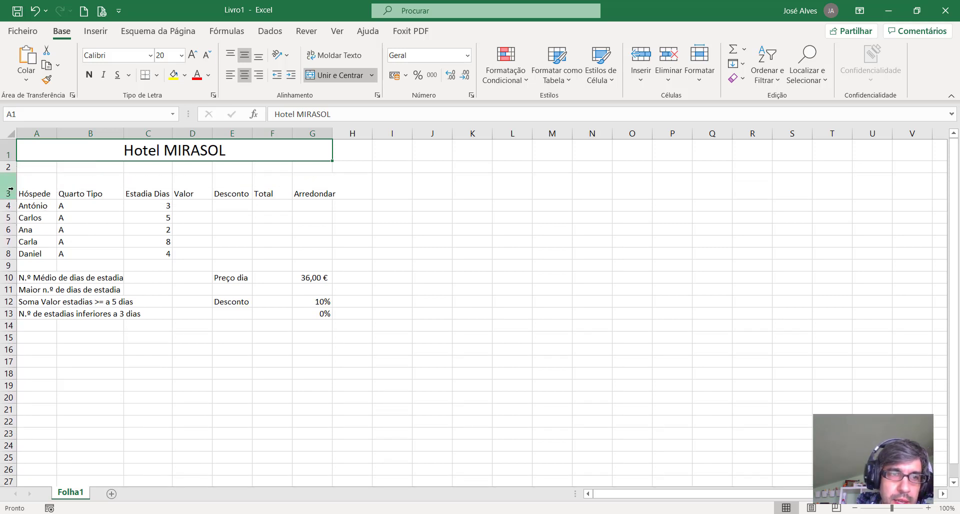
pyautogui.click(13, 186)
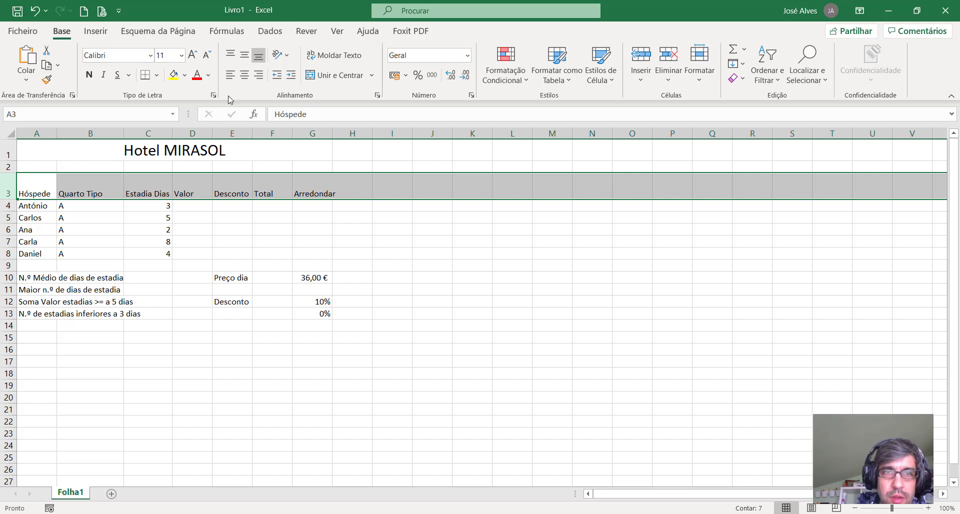
pyautogui.click(244, 75)
pyautogui.click(244, 55)
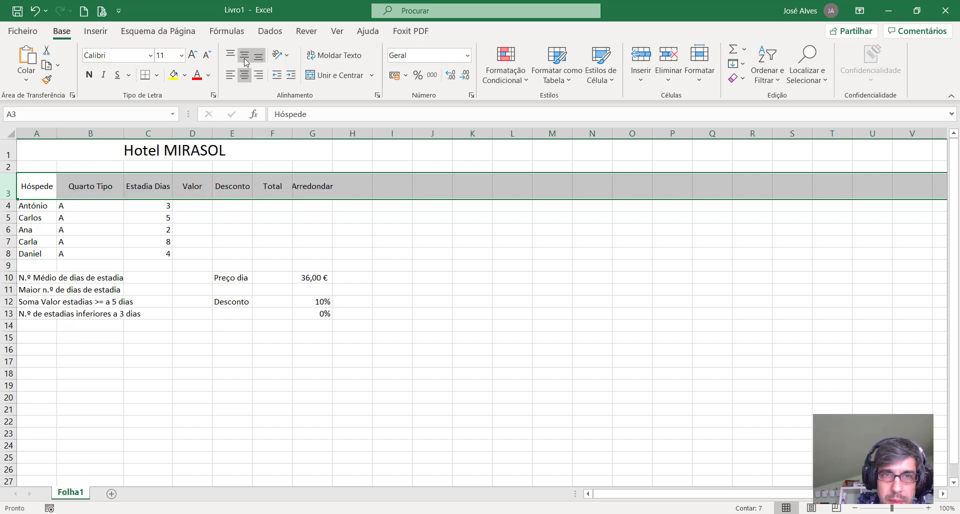
pyautogui.click(332, 58)
pyautogui.click(289, 218)
# Adjust column G, and narrow columns C and B so their headers wrap onto two lines.
pyautogui.moveTo(335, 130); pyautogui.dragTo(347, 130)
pyautogui.moveTo(175, 137); pyautogui.dragTo(167, 137)
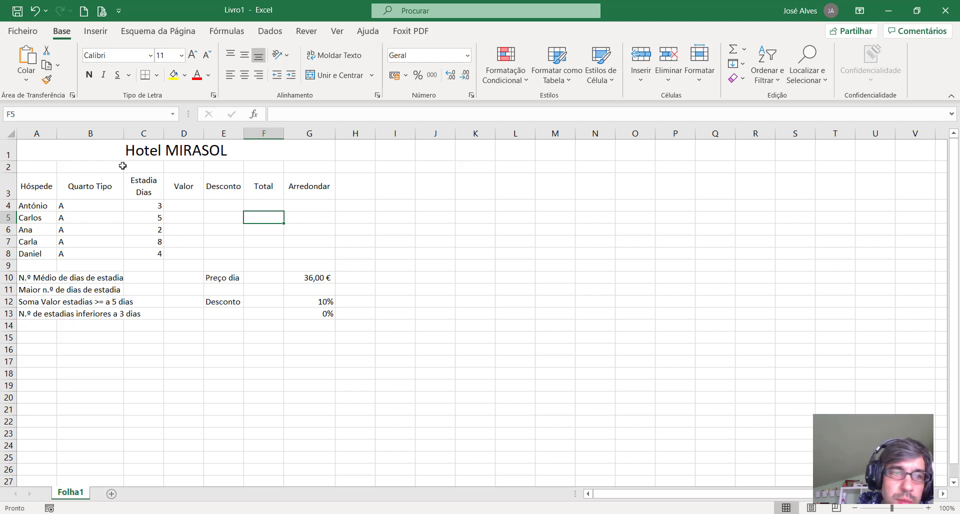
pyautogui.moveTo(129, 136); pyautogui.dragTo(89, 133)
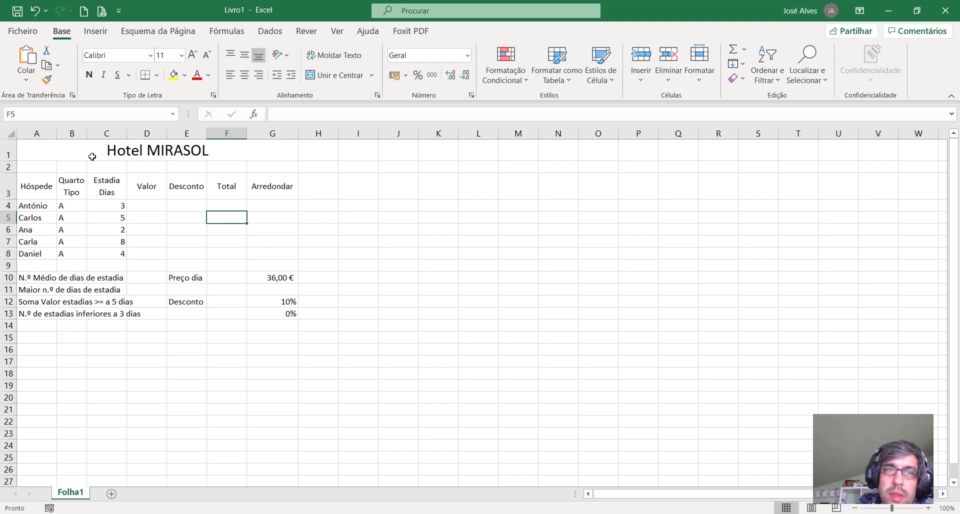
pyautogui.moveTo(86, 133); pyautogui.dragTo(87, 133)
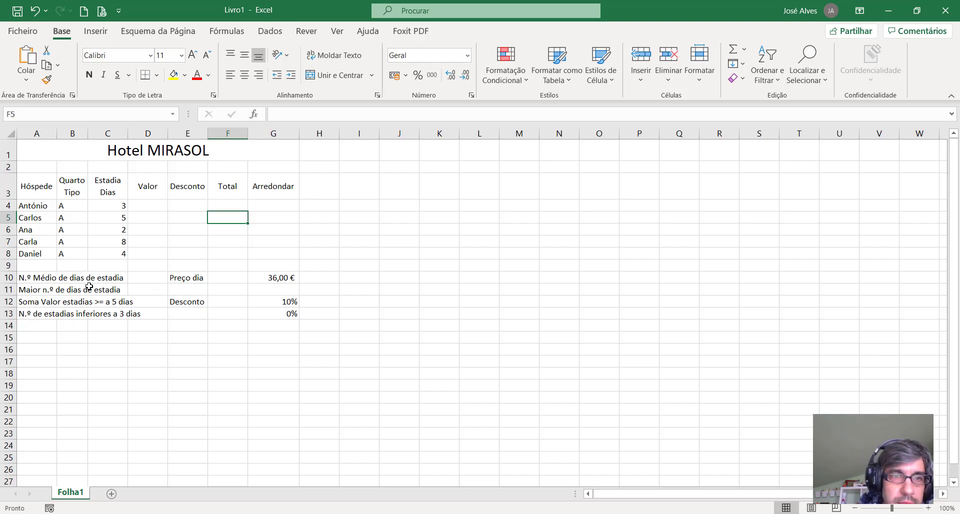
# Apply Unir e Centrar separately to A10:C10, A11:C11 and A12:C12.
pyautogui.moveTo(35, 278); pyautogui.dragTo(103, 277)
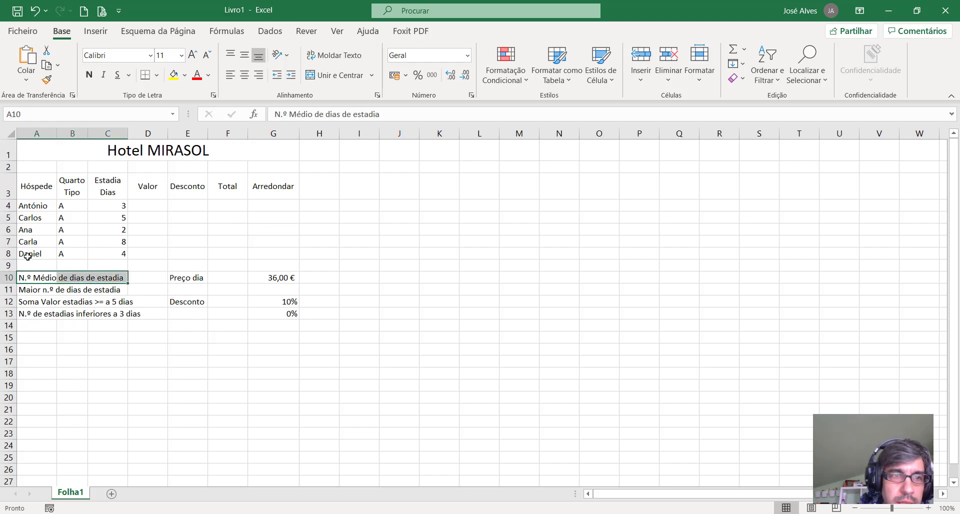
pyautogui.click(325, 75)
pyautogui.moveTo(55, 289); pyautogui.dragTo(115, 291)
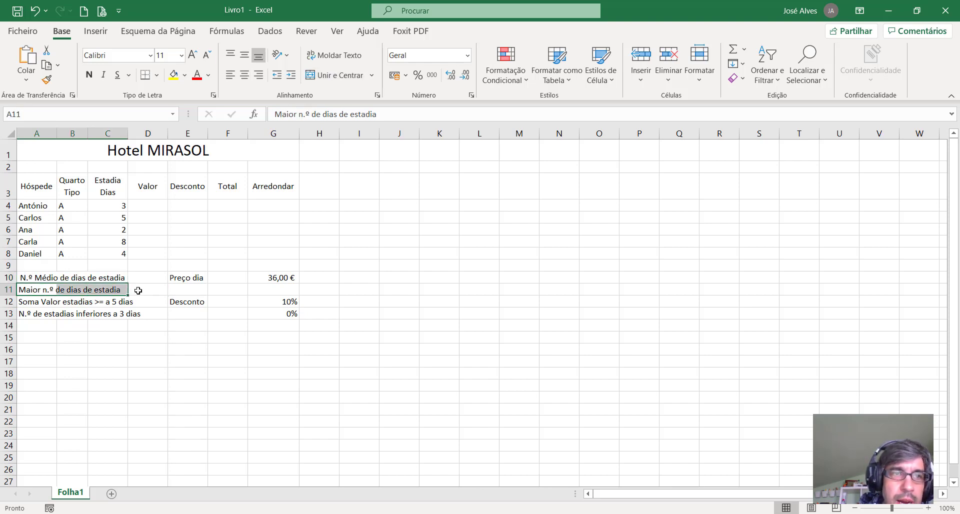
pyautogui.click(321, 76)
pyautogui.moveTo(30, 301); pyautogui.dragTo(119, 301)
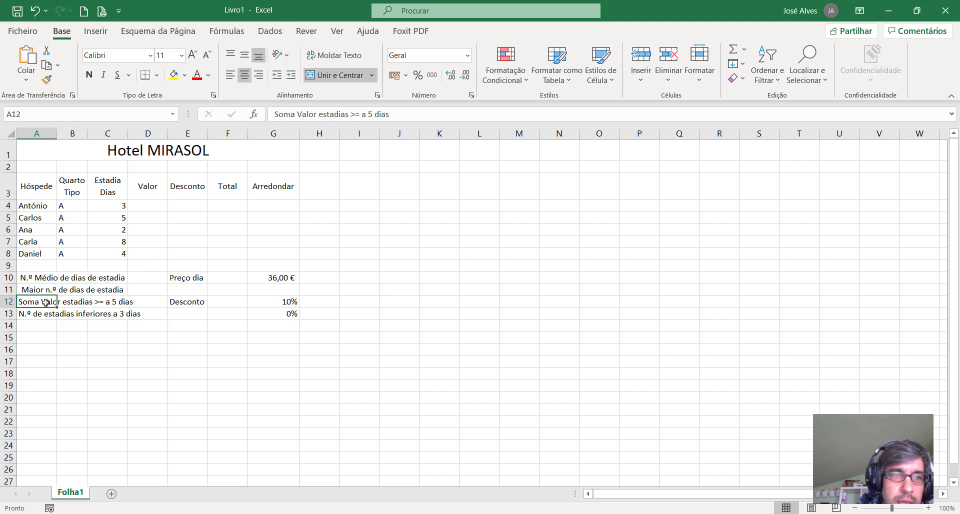
pyautogui.click(349, 76)
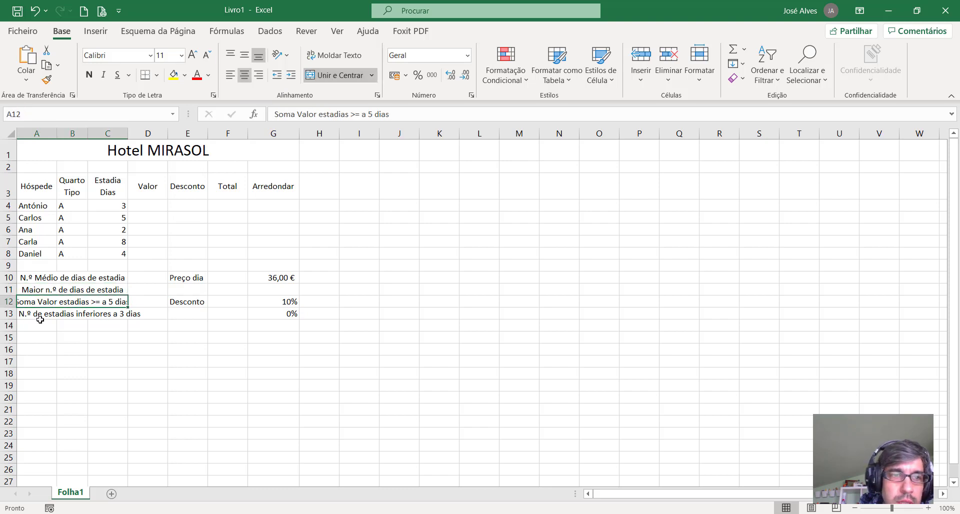
# Merge and centre A13:C13, widen column A, and readjust columns B and C.
pyautogui.moveTo(31, 314); pyautogui.dragTo(119, 313)
pyautogui.click(330, 75)
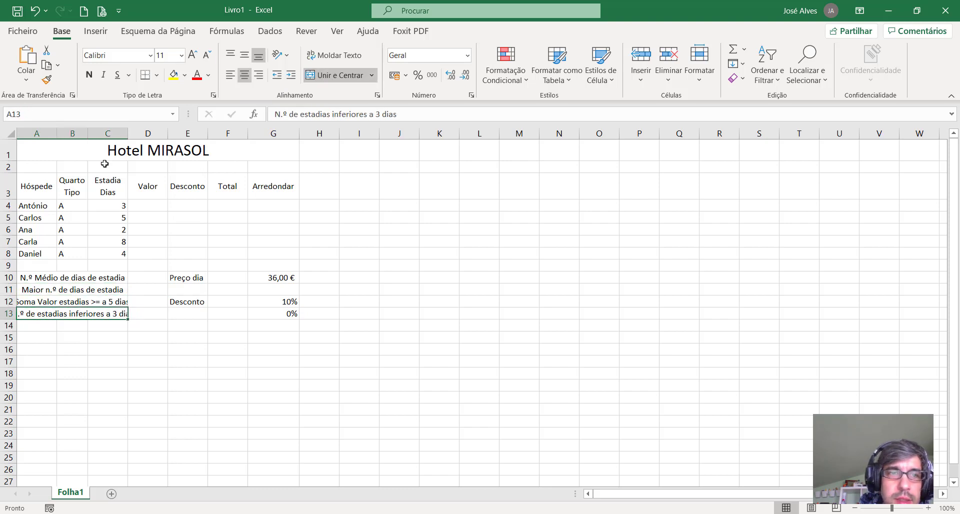
pyautogui.moveTo(129, 134); pyautogui.dragTo(149, 135)
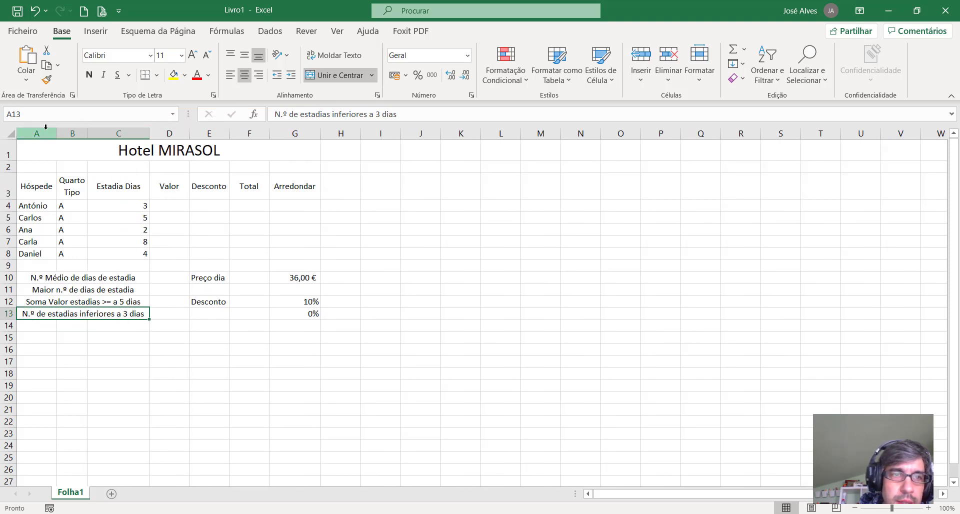
pyautogui.moveTo(59, 133); pyautogui.dragTo(114, 134)
pyautogui.moveTo(176, 134); pyautogui.dragTo(164, 134)
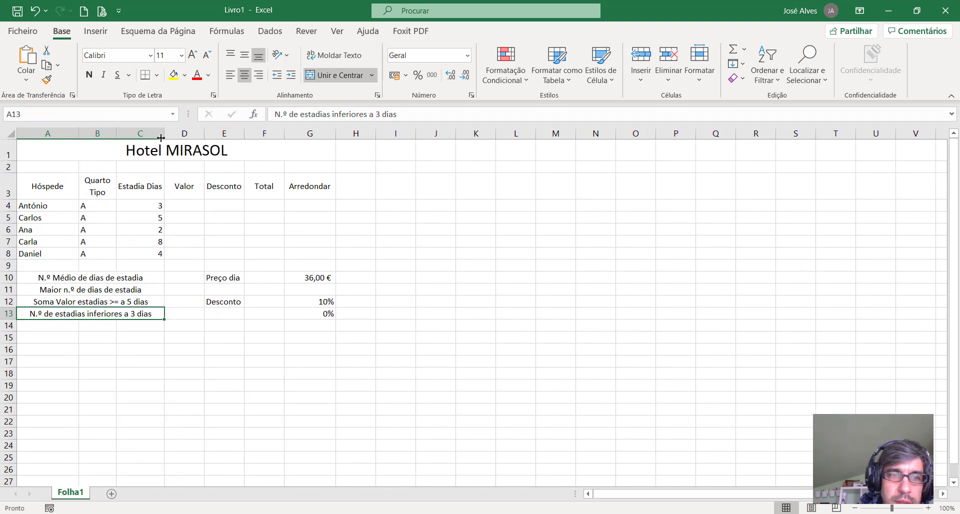
pyautogui.click(188, 290)
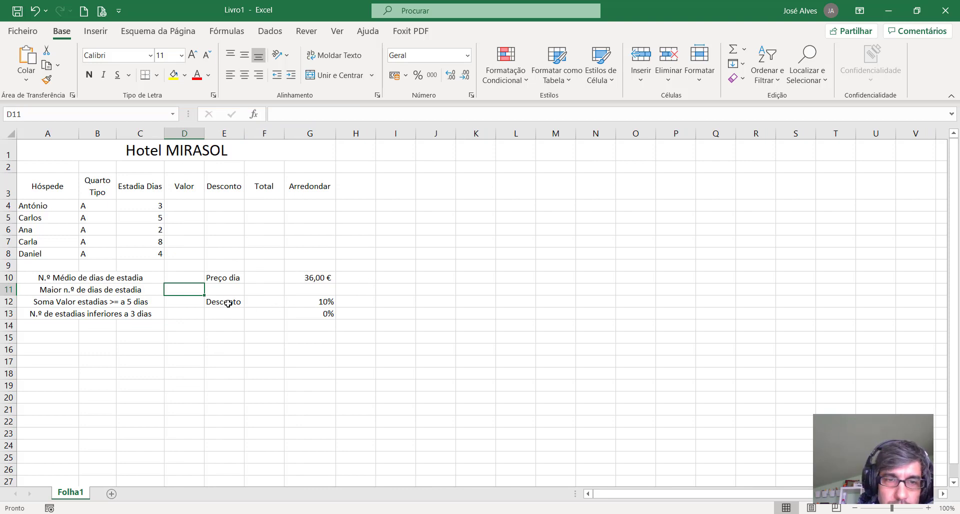
pyautogui.moveTo(228, 303); pyautogui.dragTo(230, 314)
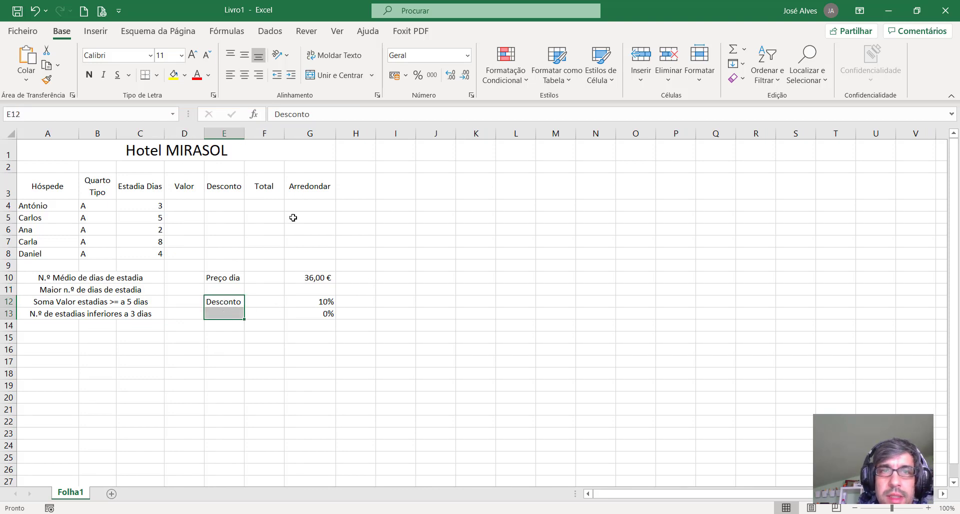
# Merge E12:E13 for the Desconto label, centre it vertically, and widen column D.
pyautogui.click(335, 75)
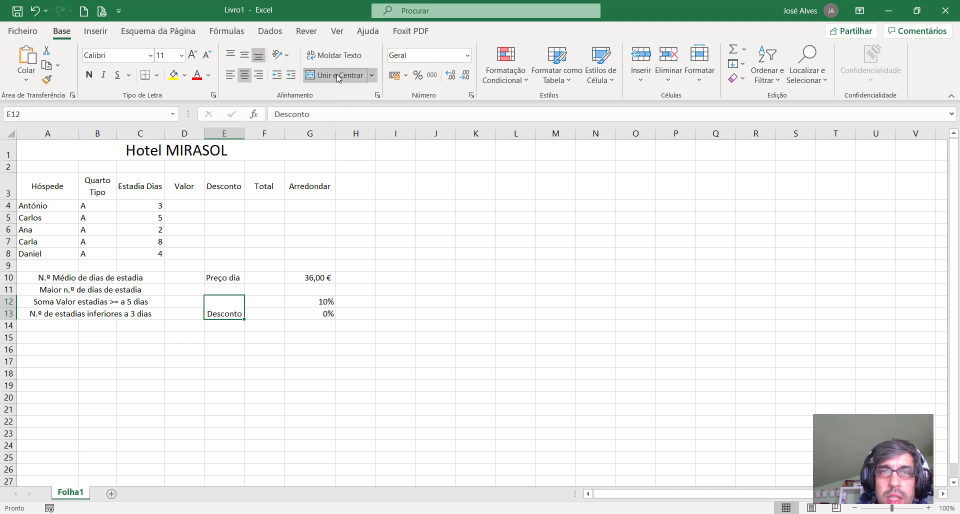
pyautogui.click(245, 55)
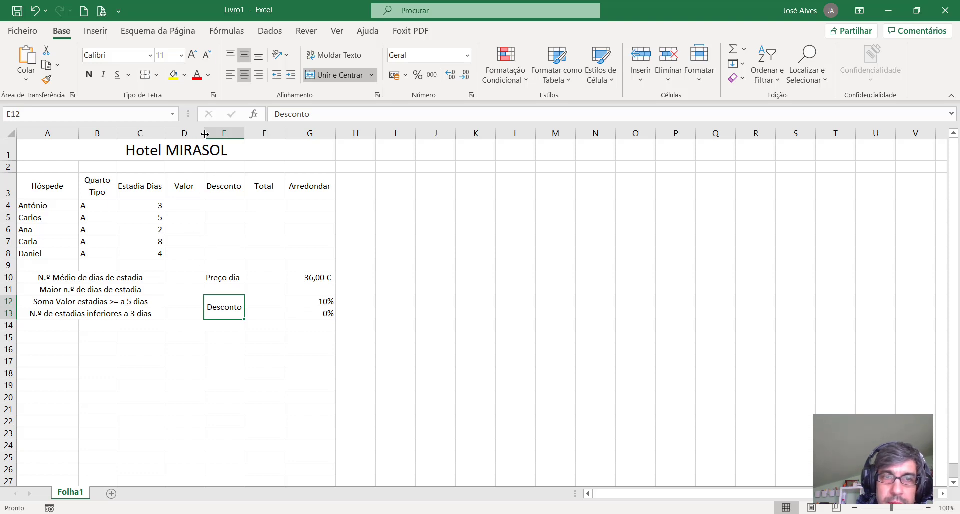
pyautogui.moveTo(205, 134); pyautogui.dragTo(220, 134)
pyautogui.click(228, 206)
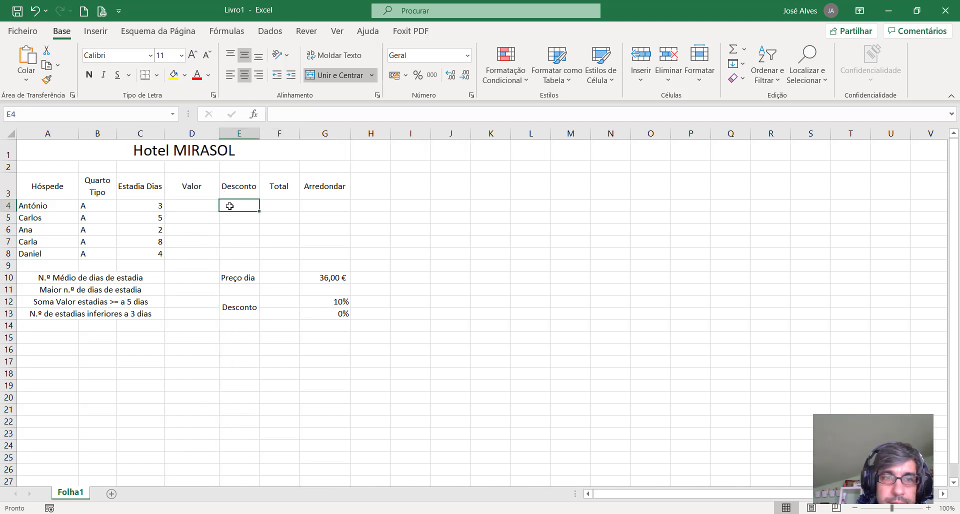
# Check António's stay days in C4 and the daily price in G10 before writing the Valor formula.
pyautogui.click(191, 206)
pyautogui.click(152, 207)
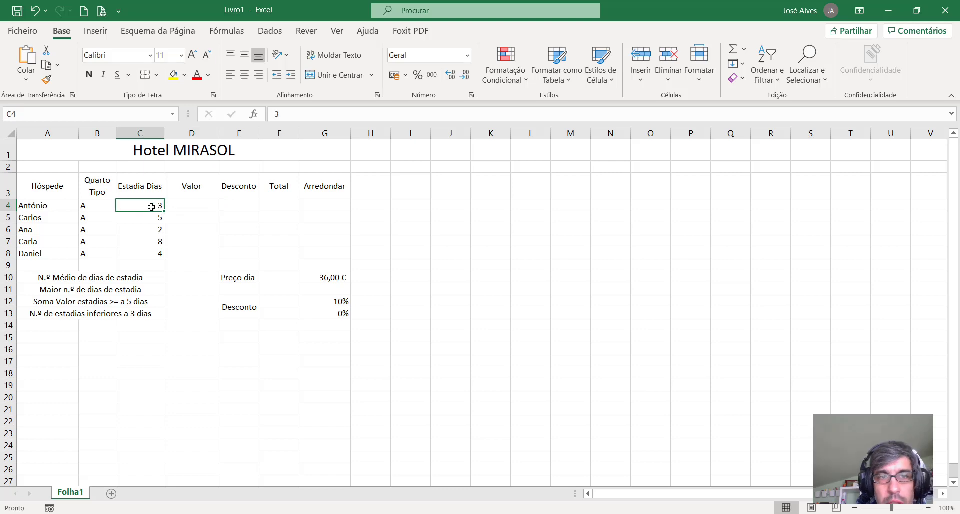
pyautogui.click(336, 278)
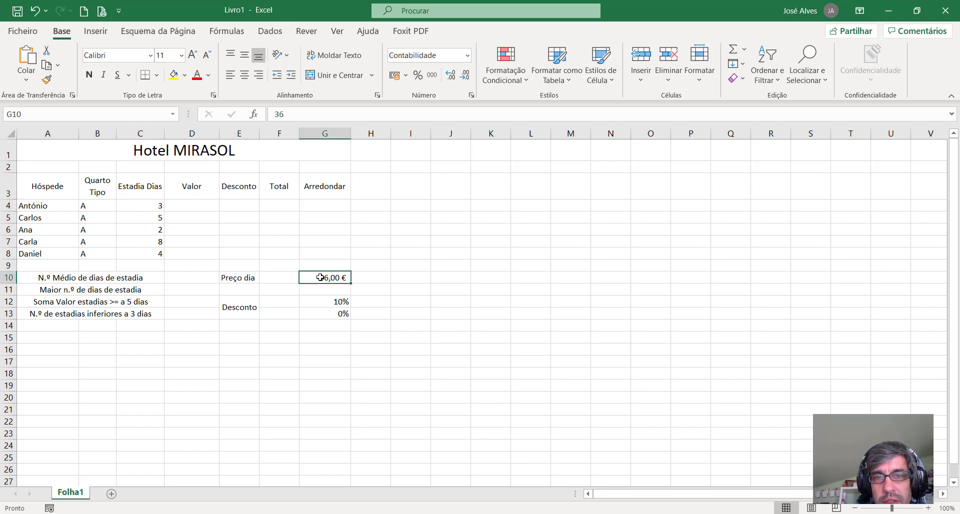
pyautogui.click(150, 207)
pyautogui.click(207, 207)
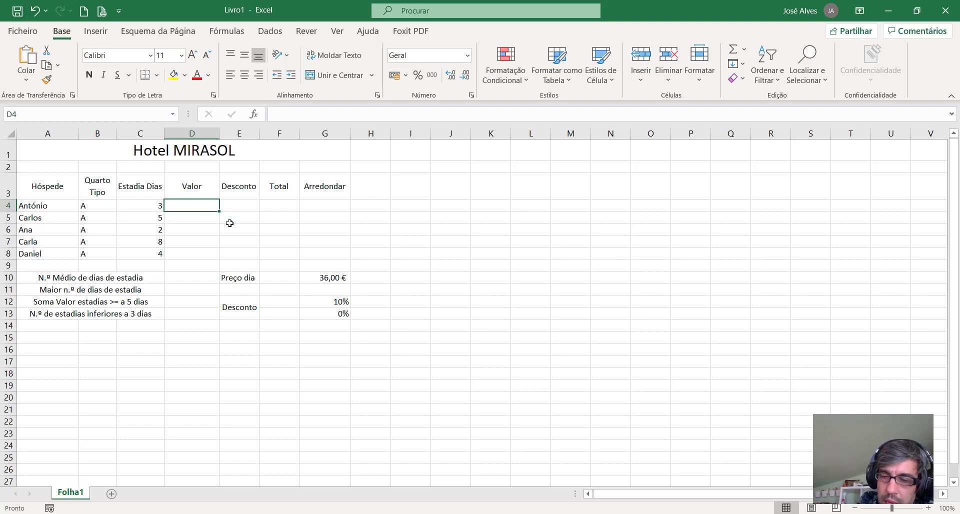
# Enter =C4*$G$10 in D4 so António's Valor shows 108,00 €.
pyautogui.write('=')
pyautogui.click(161, 210)
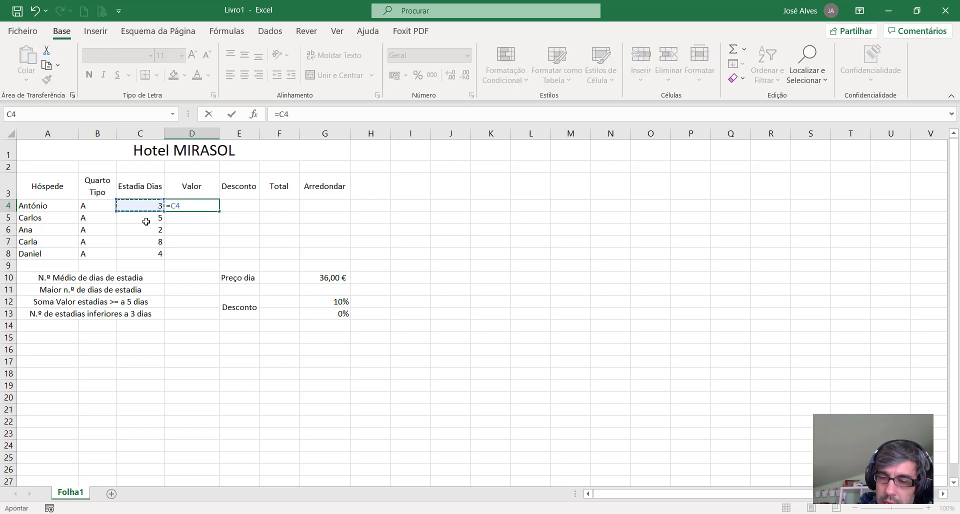
pyautogui.write('*')
pyautogui.click(322, 280)
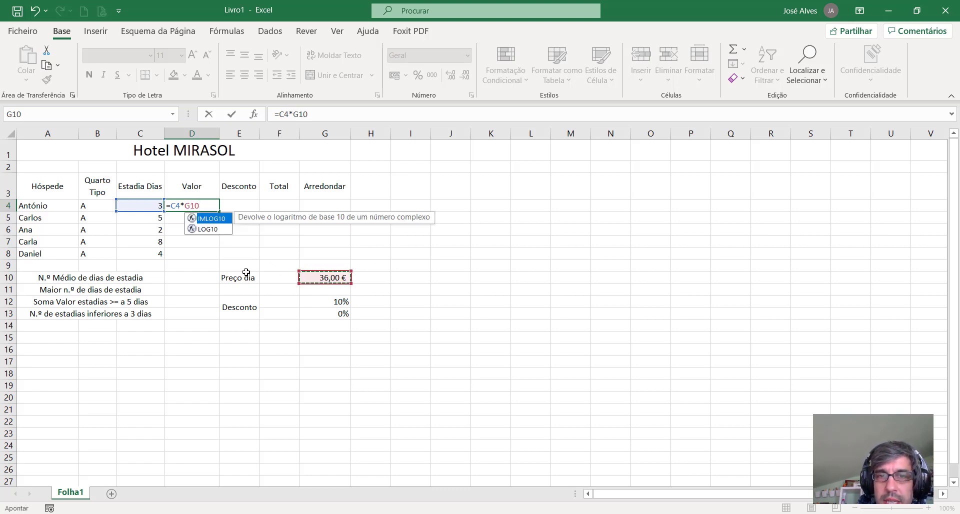
pyautogui.click(183, 205)
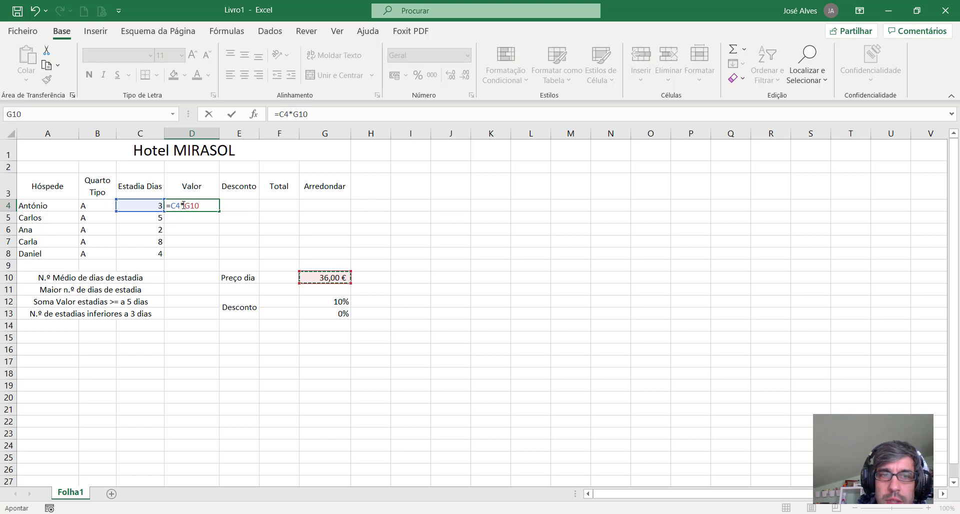
pyautogui.click(183, 205)
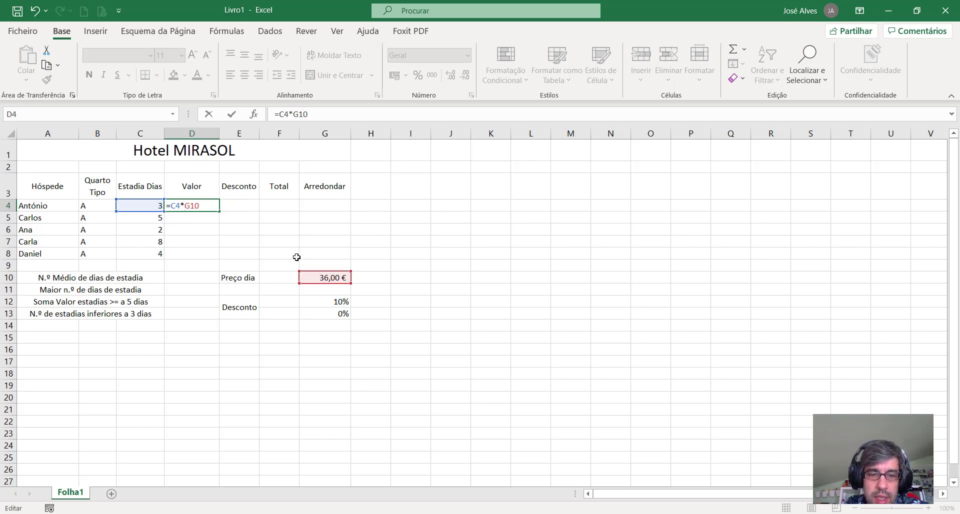
pyautogui.write('$G$')
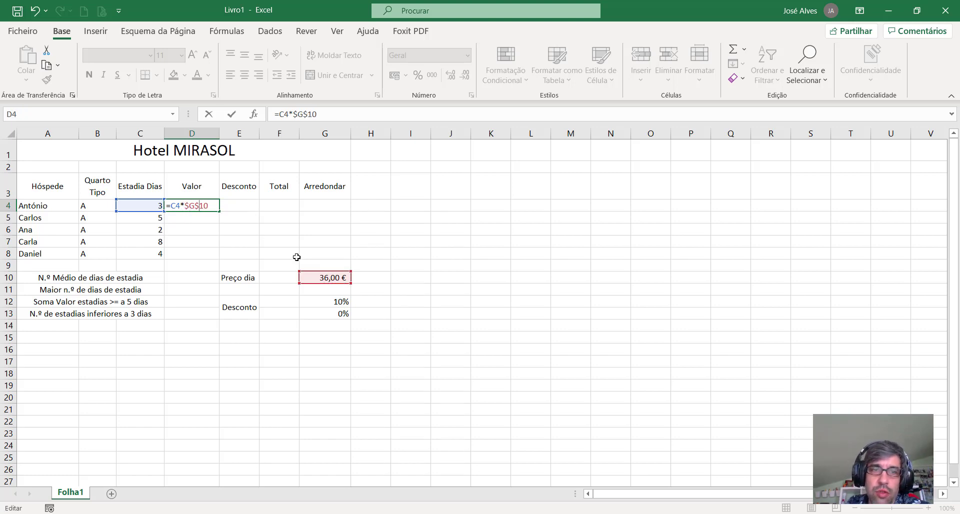
pyautogui.press('Return')
pyautogui.click(209, 206)
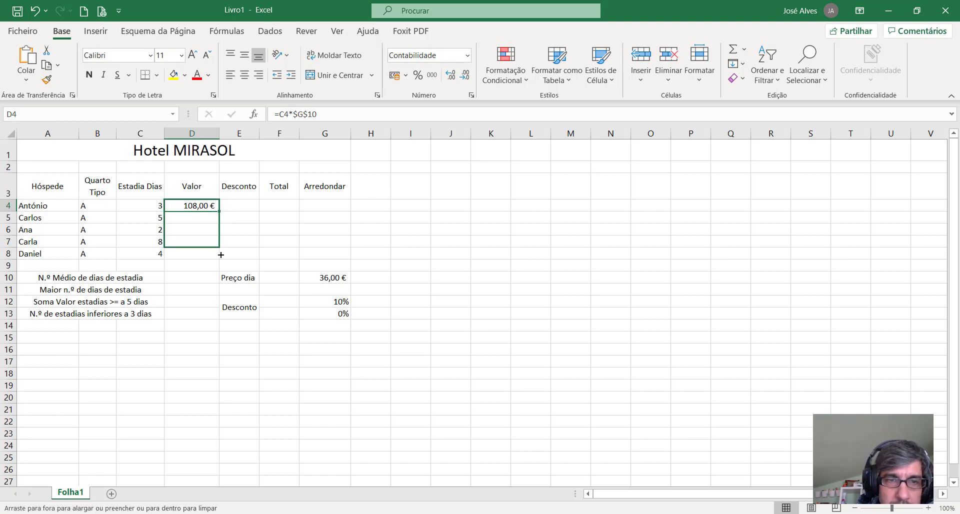
# Copy the Valor formula down to D8 and widen columns D and E.
pyautogui.moveTo(221, 213); pyautogui.dragTo(220, 256)
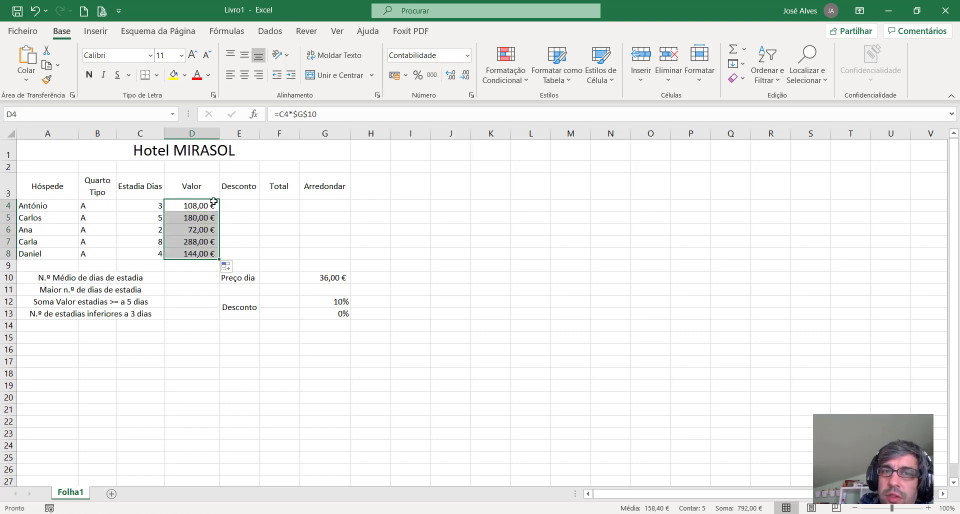
pyautogui.moveTo(259, 133); pyautogui.dragTo(288, 133)
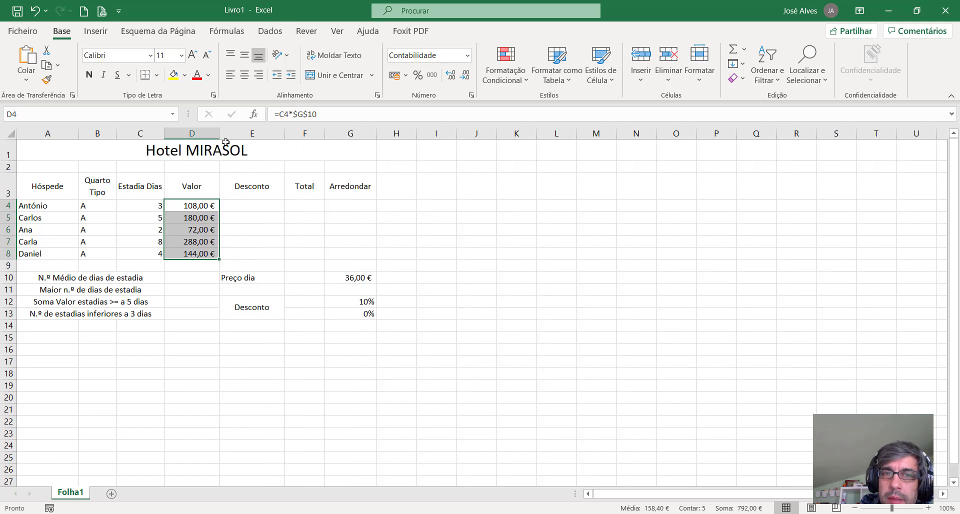
pyautogui.moveTo(219, 133); pyautogui.dragTo(246, 133)
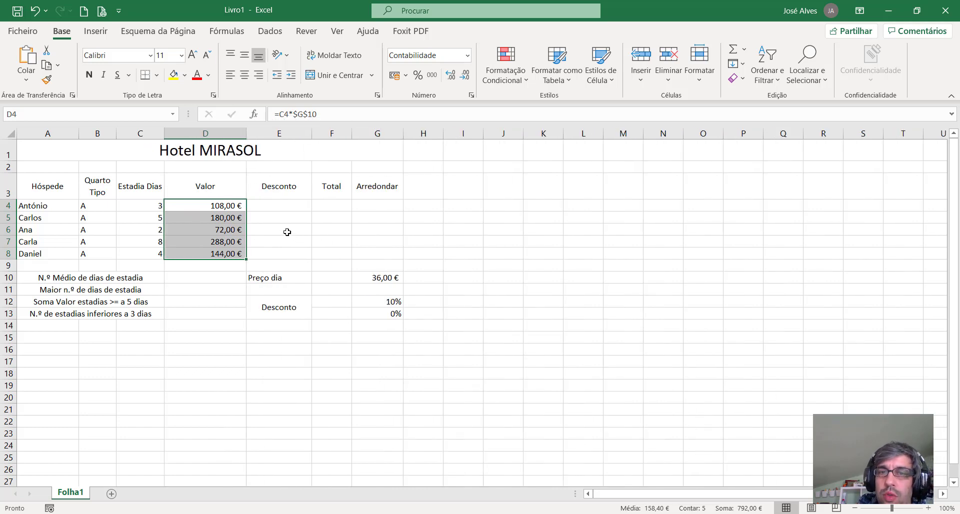
pyautogui.click(274, 208)
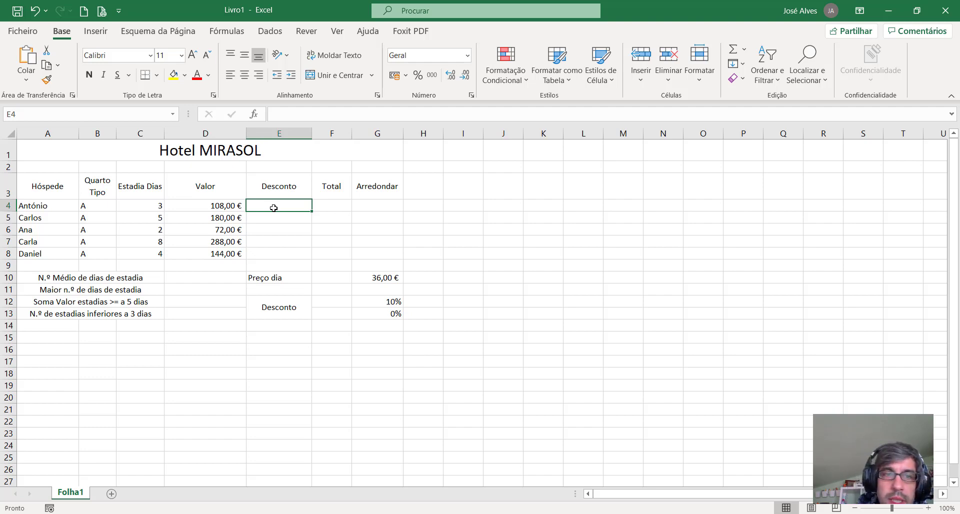
# Label the discount rates with >=5 in F12 and <5 in F13.
pyautogui.click(393, 307)
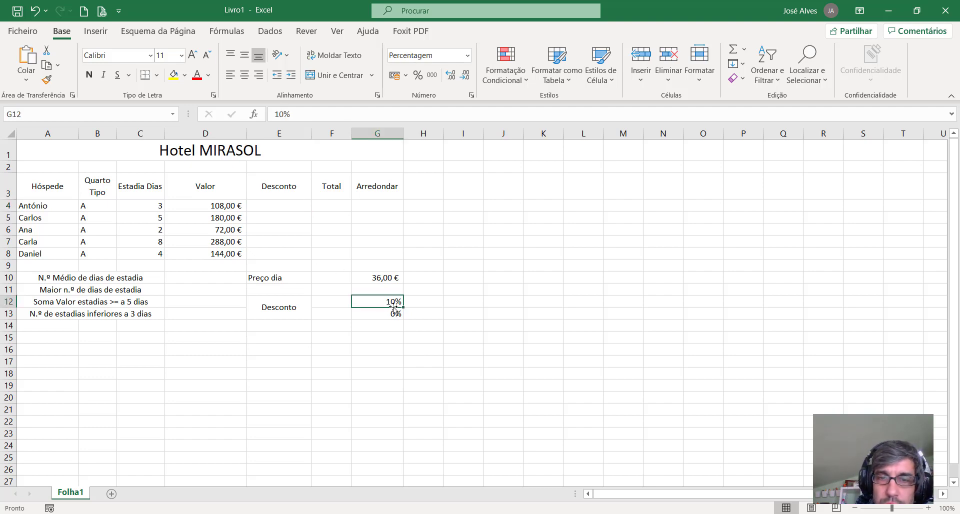
pyautogui.click(319, 303)
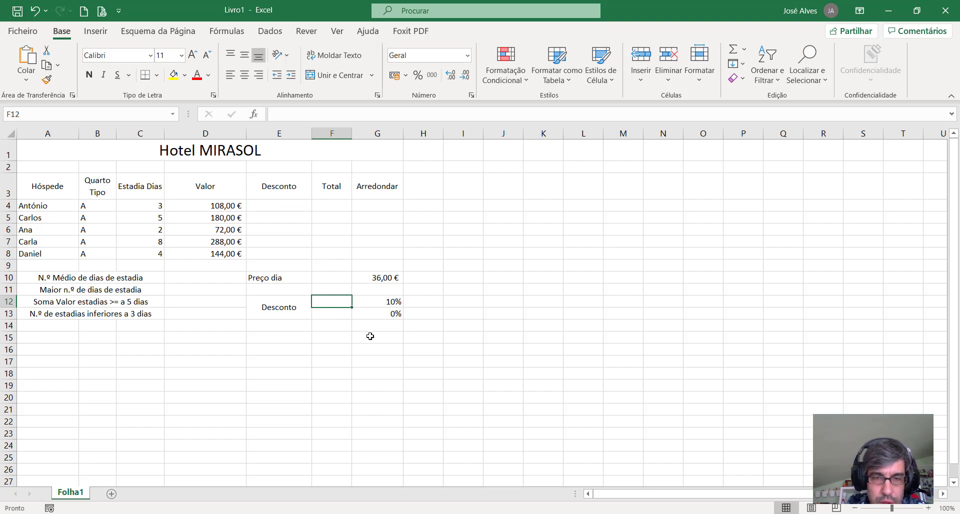
pyautogui.write('>=5')
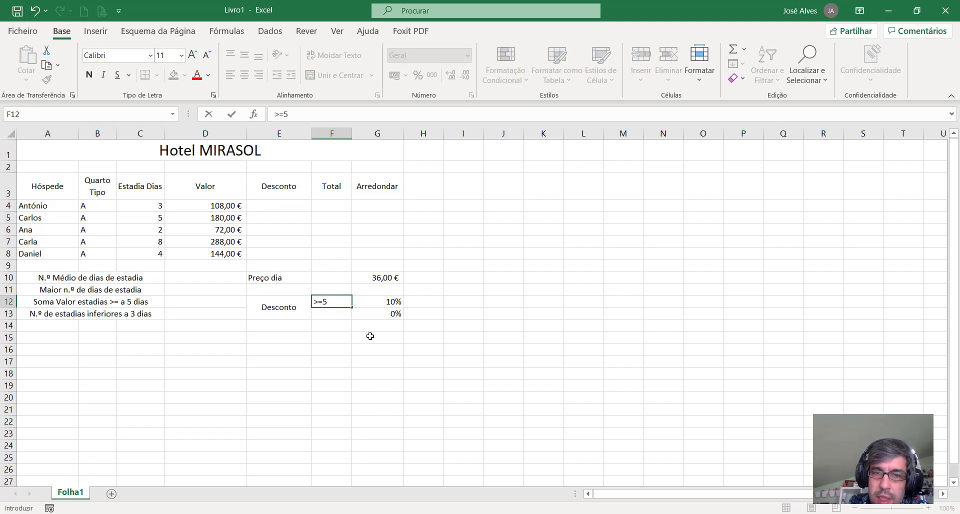
pyautogui.press('Return')
pyautogui.write('<5')
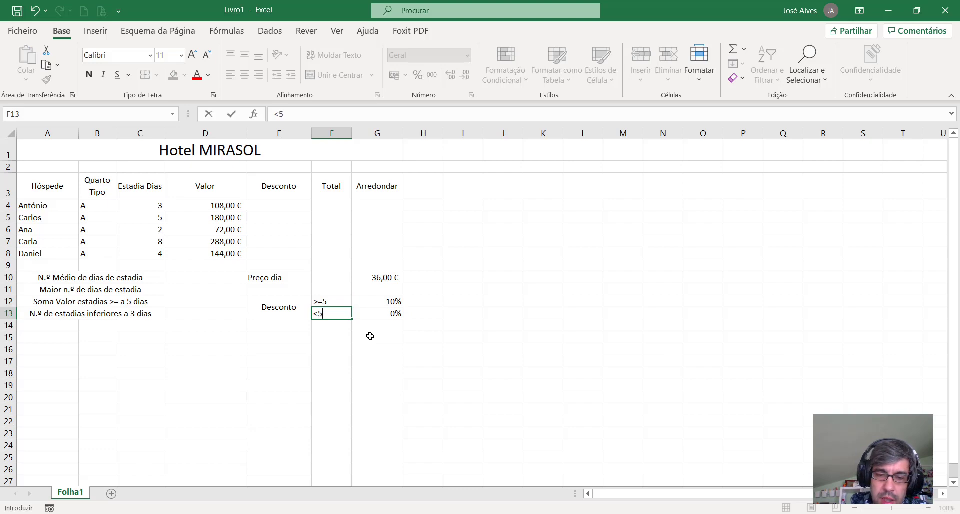
pyautogui.press('Tab')
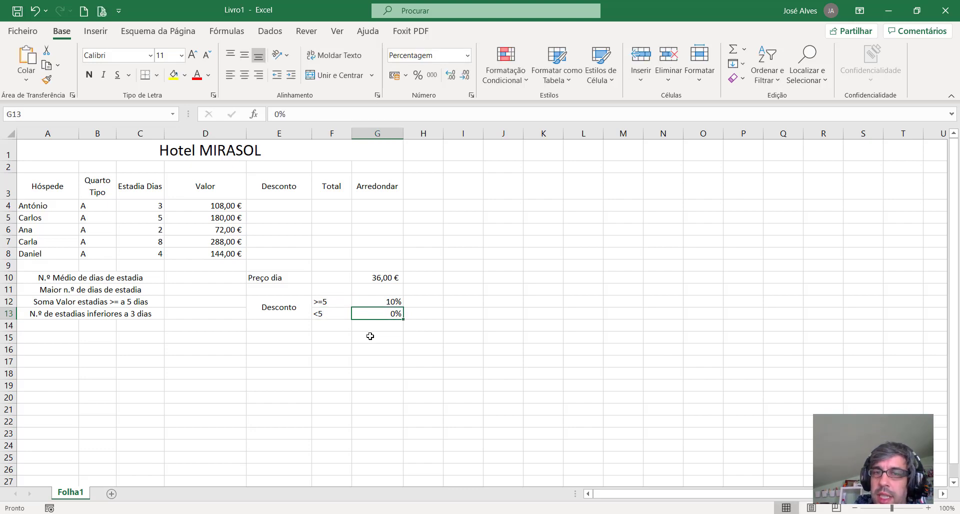
pyautogui.click(286, 204)
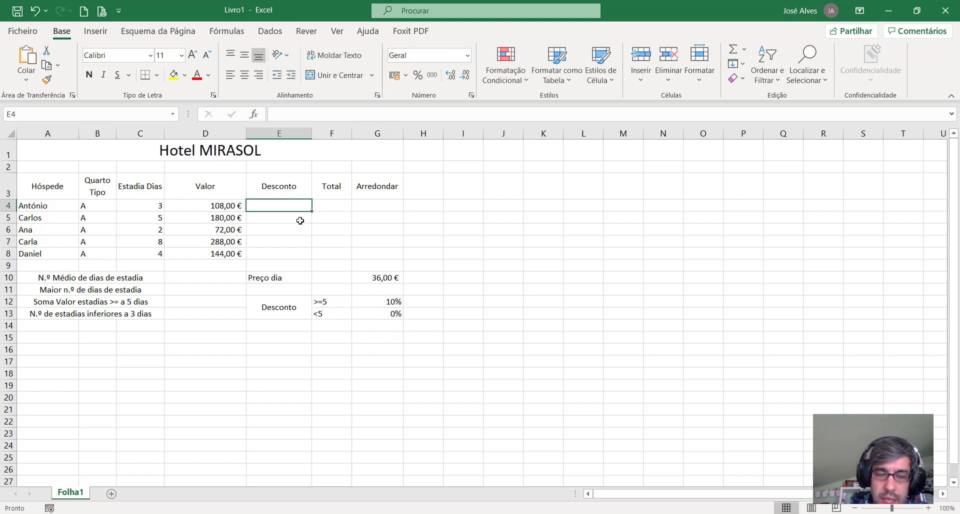
# Build the formula =SE(C4>=5;D4*10%;D4*0%) in E4.
pyautogui.write('=')
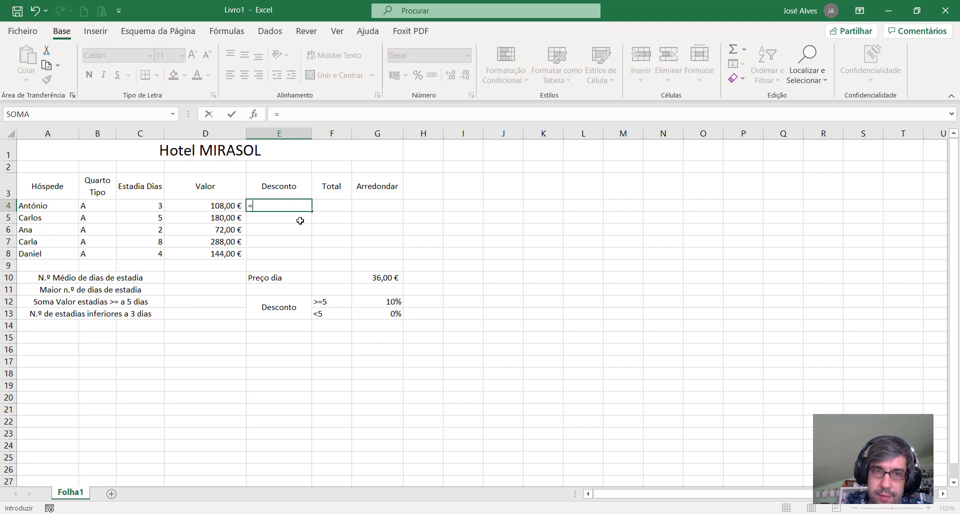
pyautogui.write('SE')
pyautogui.doubleClick(300, 220)
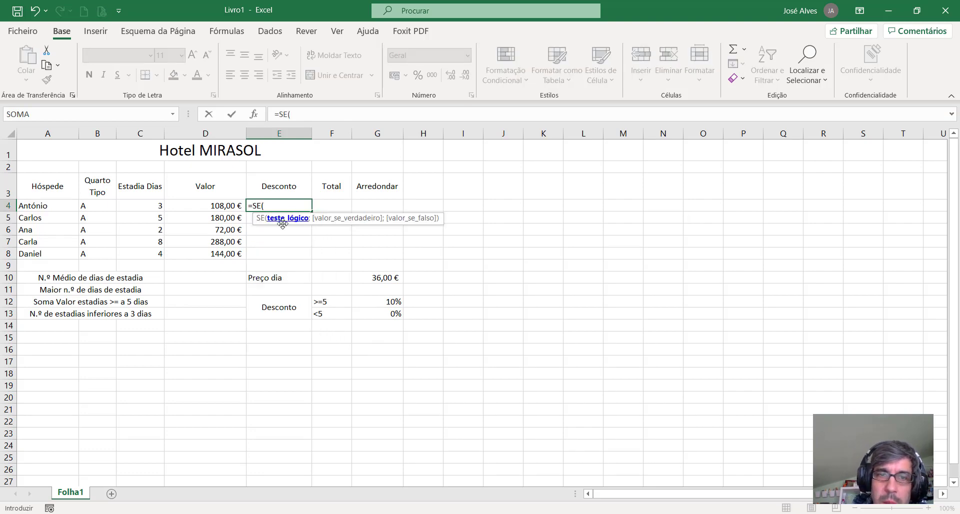
pyautogui.click(142, 206)
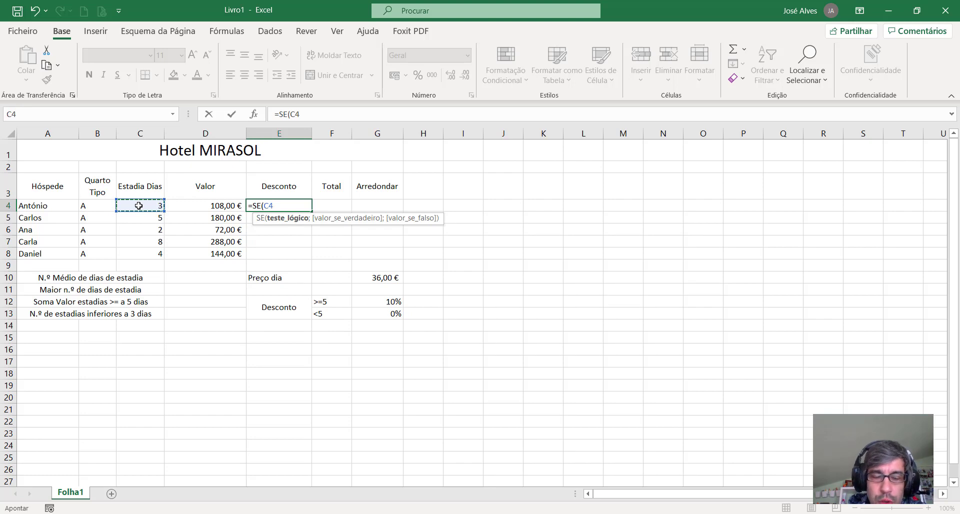
pyautogui.write('>=5')
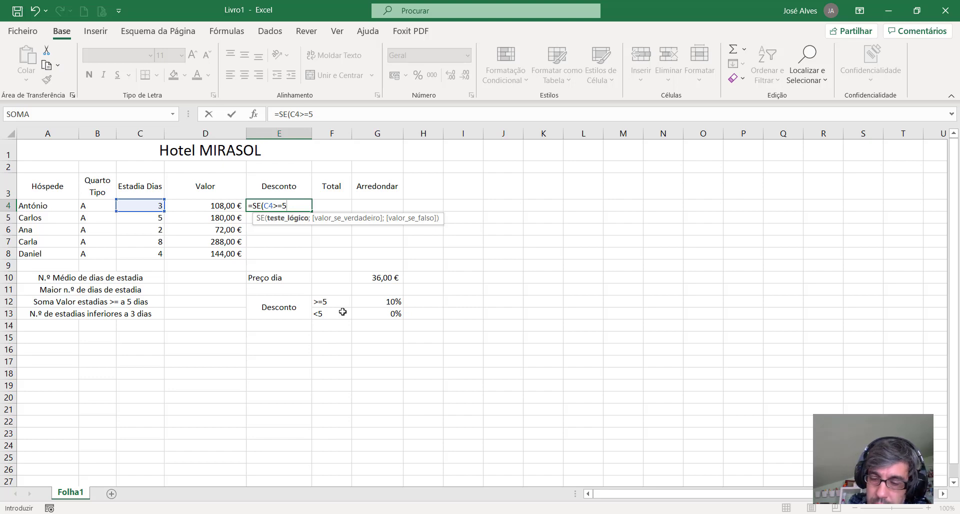
pyautogui.write(';')
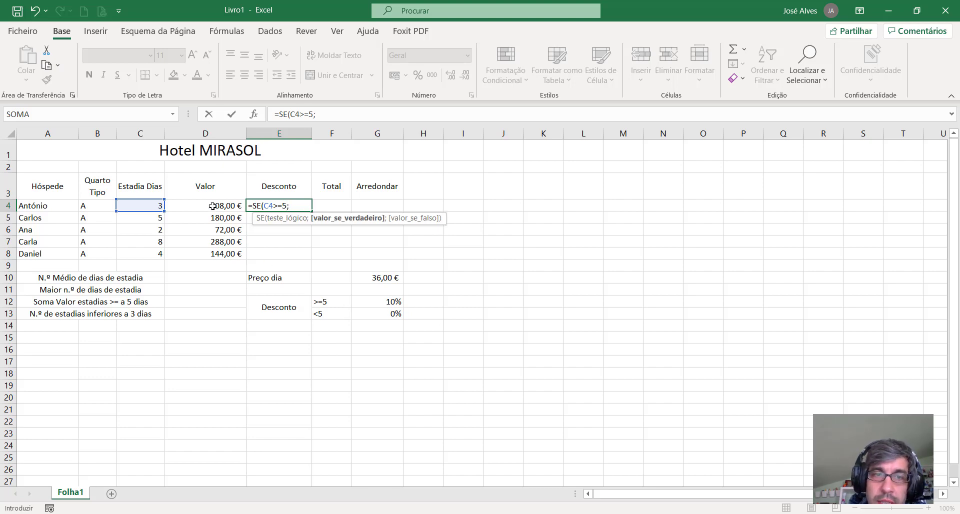
pyautogui.click(213, 205)
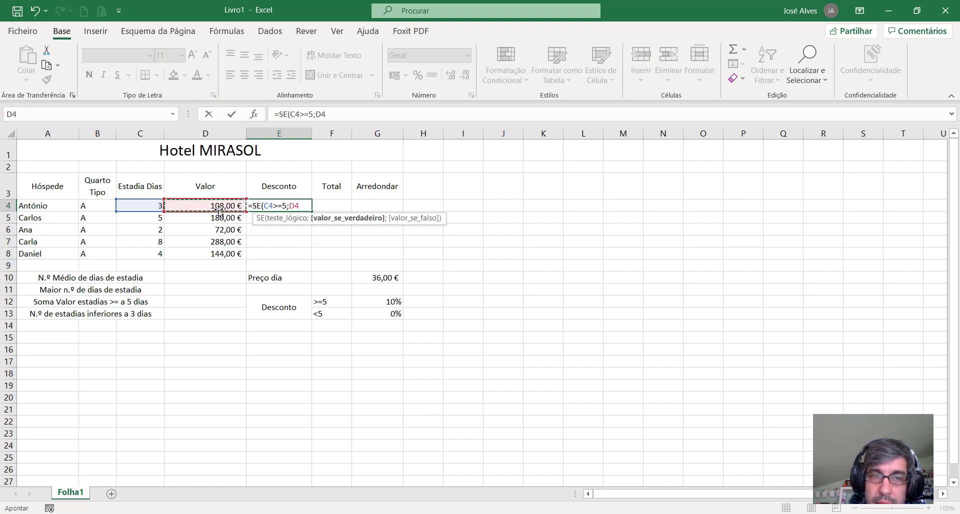
pyautogui.write('*')
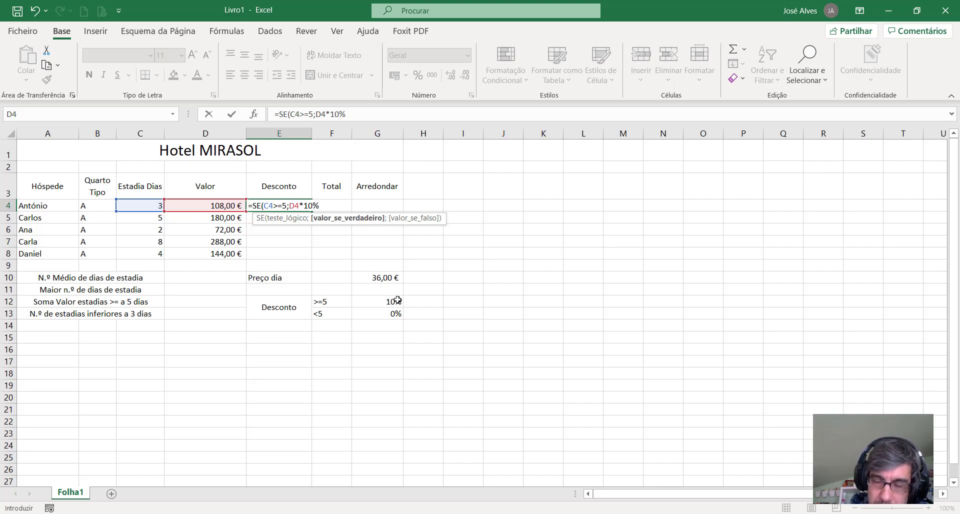
pyautogui.write(';')
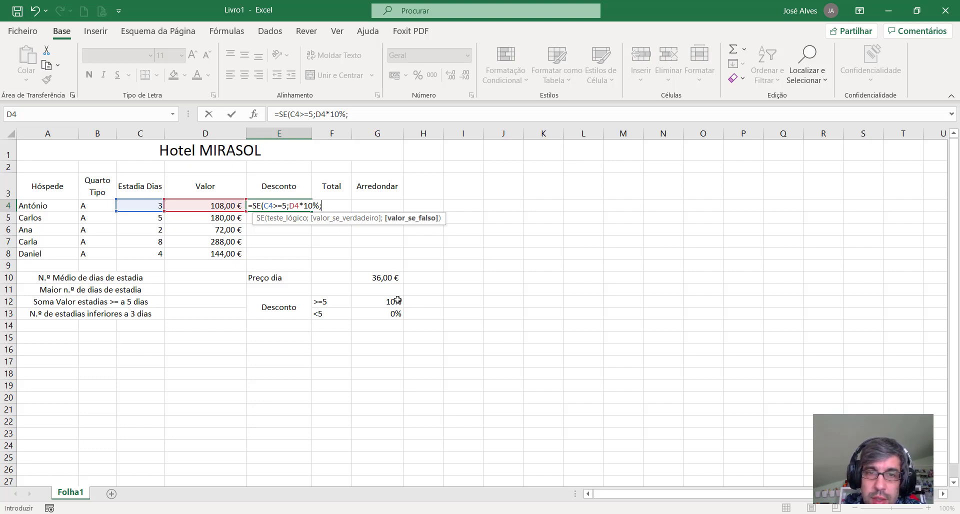
pyautogui.click(222, 204)
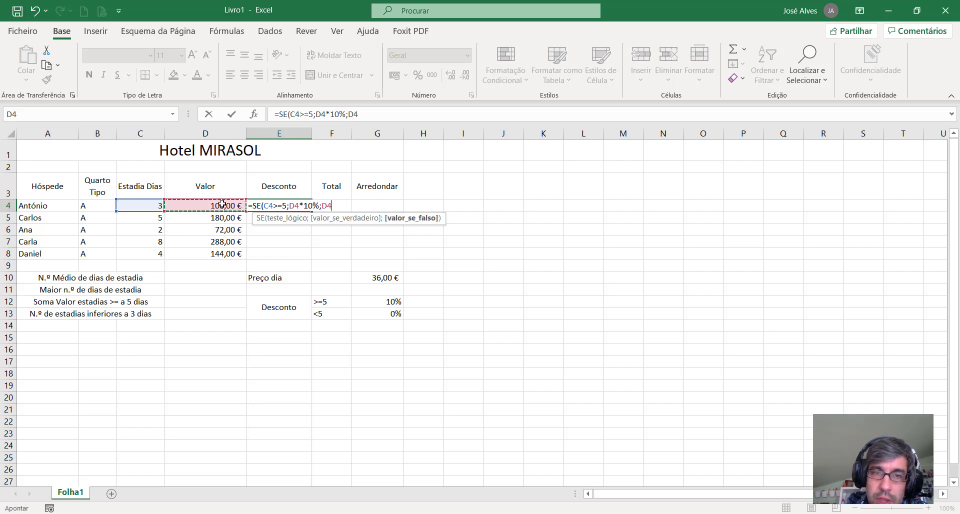
pyautogui.write('*0')
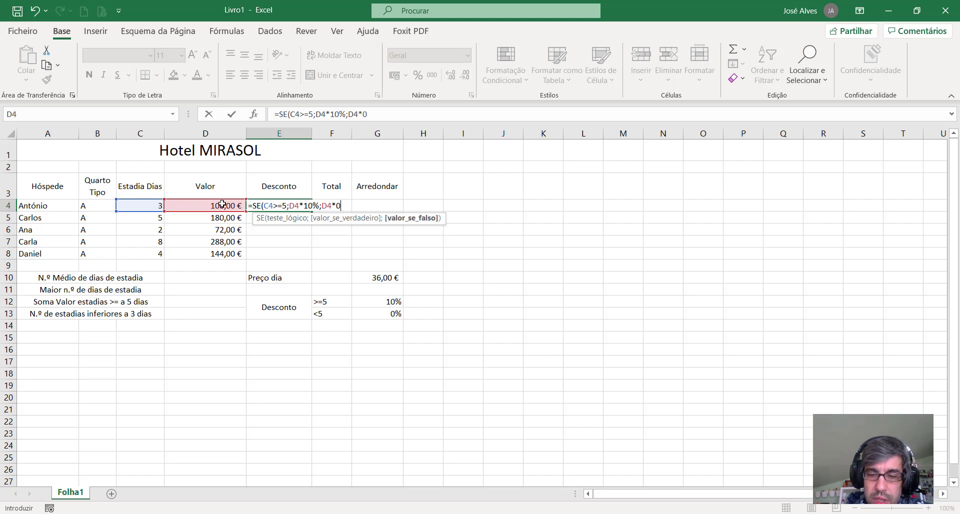
pyautogui.write('%')
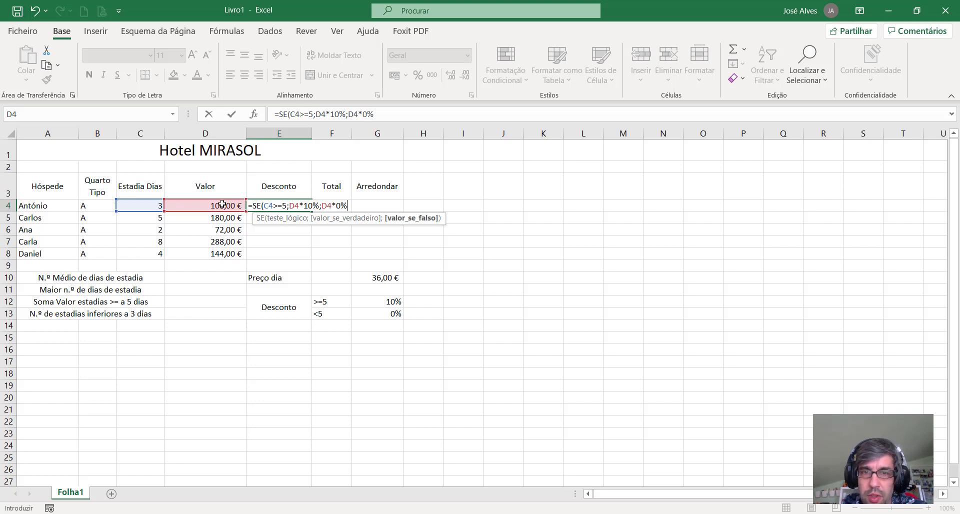
pyautogui.write(')')
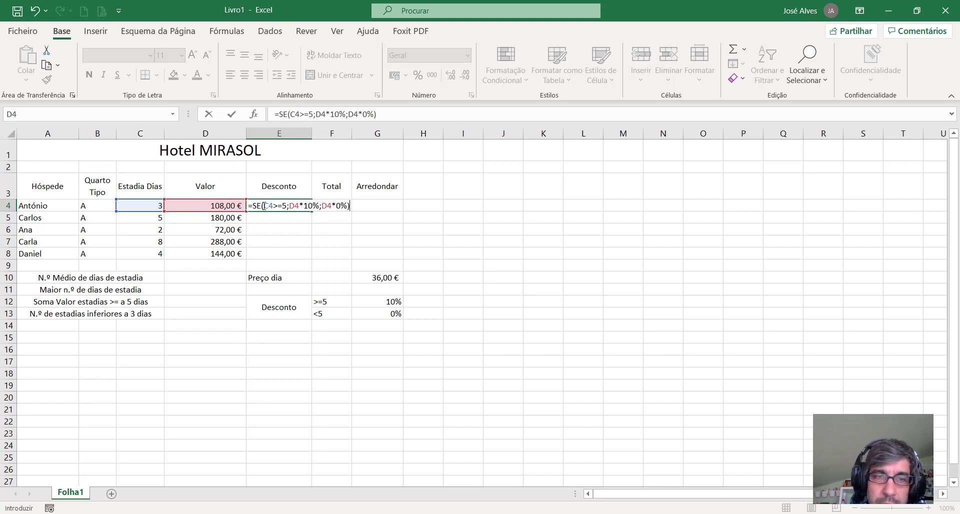
# Review the test, 10% and 0% parts, then commit the formula, giving António 0 discount.
pyautogui.moveTo(264, 206); pyautogui.dragTo(273, 206)
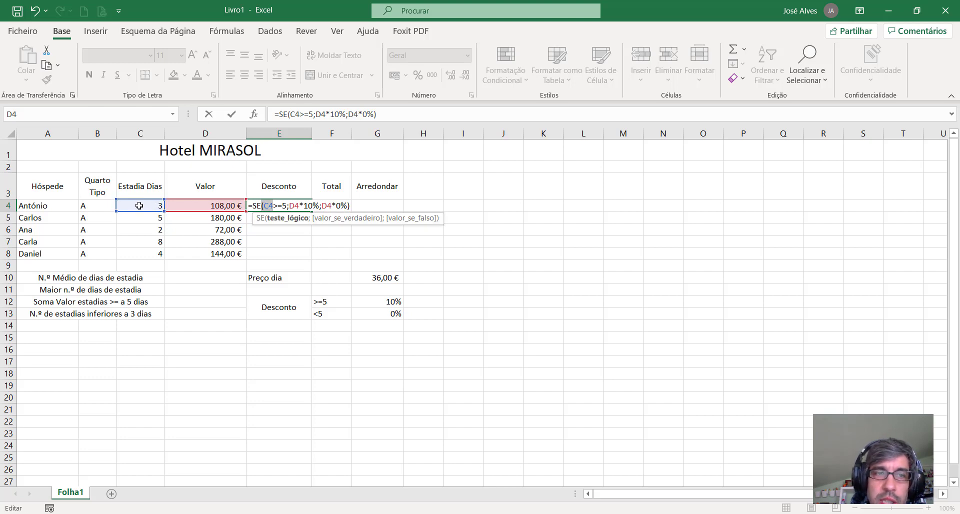
pyautogui.click(286, 205)
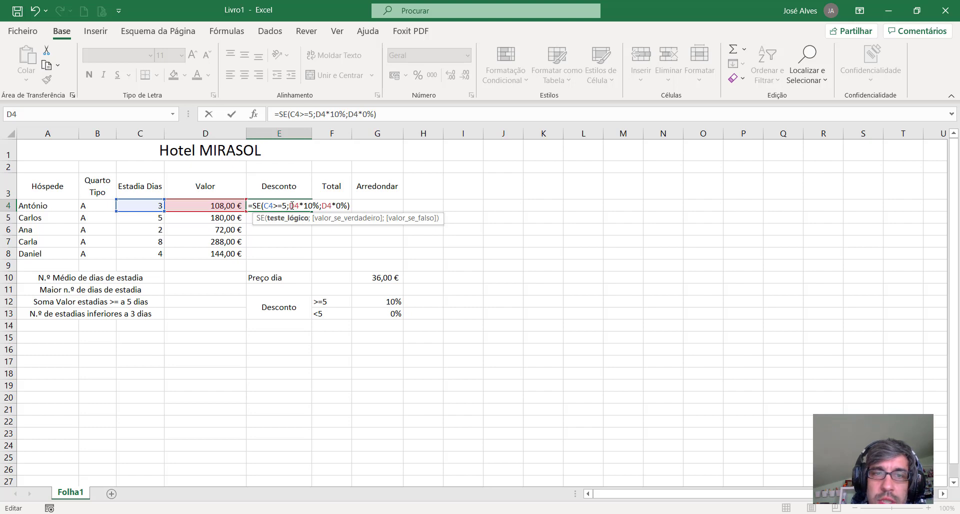
pyautogui.moveTo(290, 205); pyautogui.dragTo(316, 206)
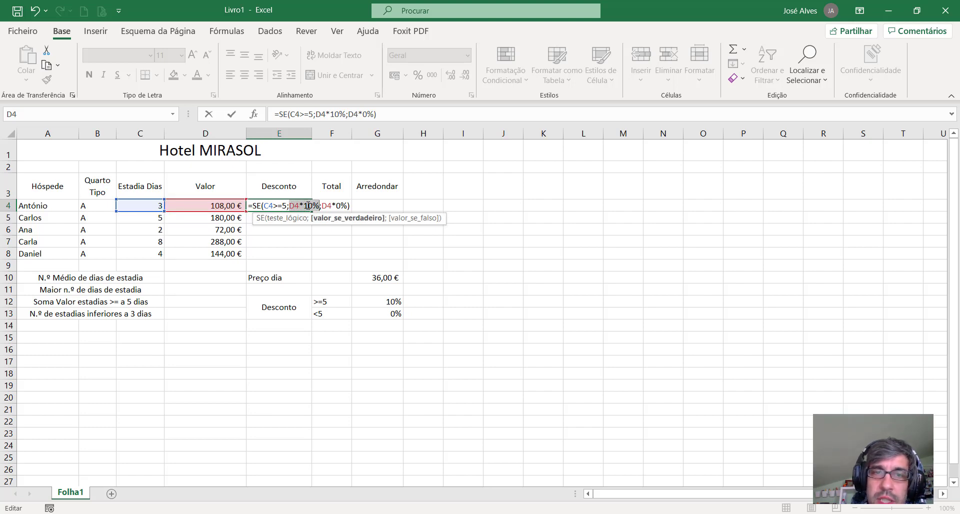
pyautogui.moveTo(322, 206); pyautogui.dragTo(346, 206)
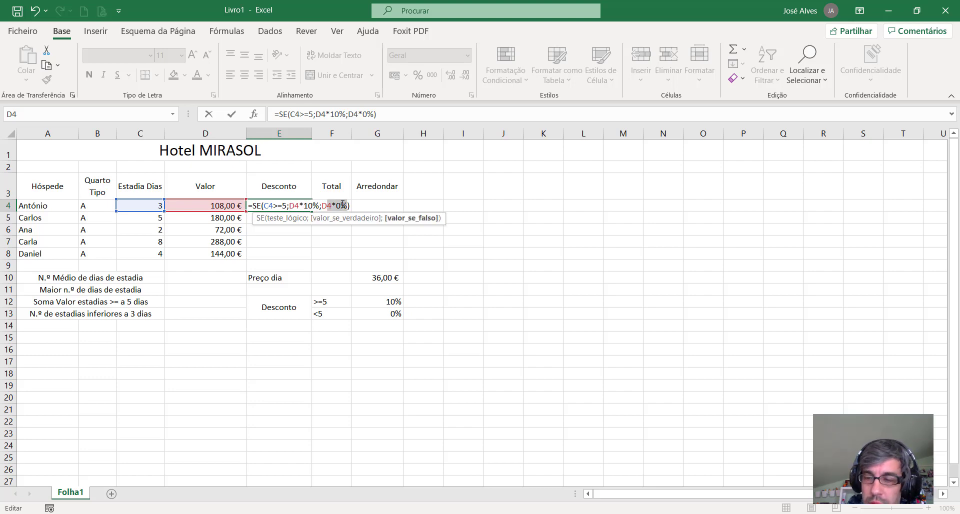
pyautogui.press('Return')
pyautogui.click(274, 206)
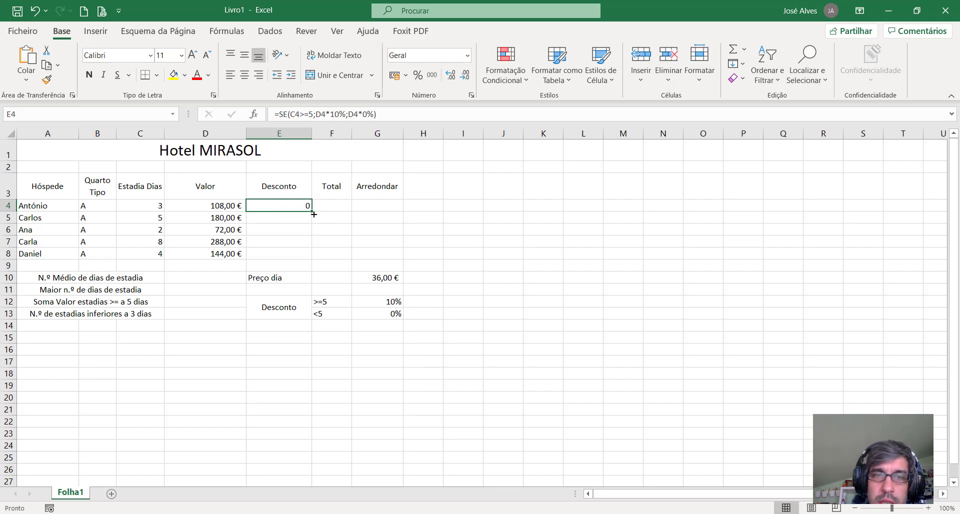
# Fill the discount formula down to E8, format it as euro accounting, and widen column F.
pyautogui.moveTo(314, 214); pyautogui.dragTo(308, 223)
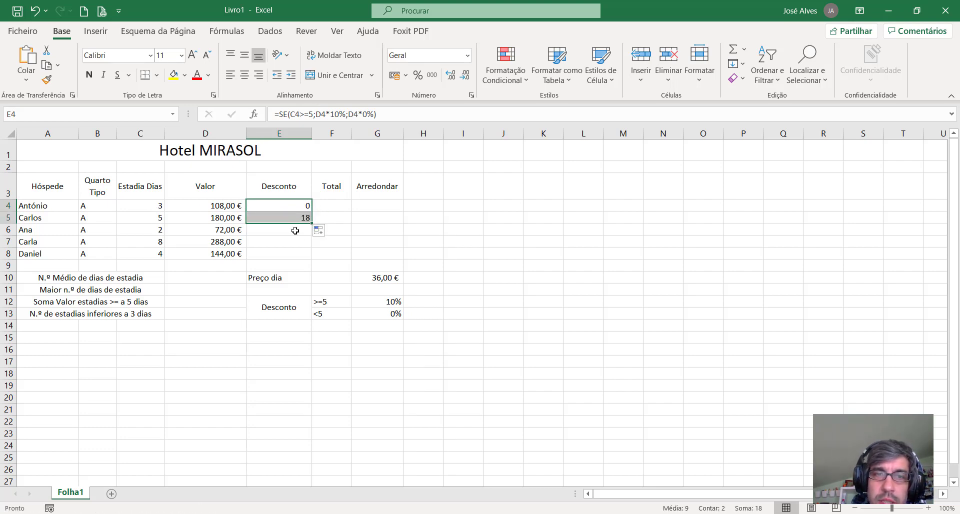
pyautogui.moveTo(312, 223); pyautogui.dragTo(312, 247)
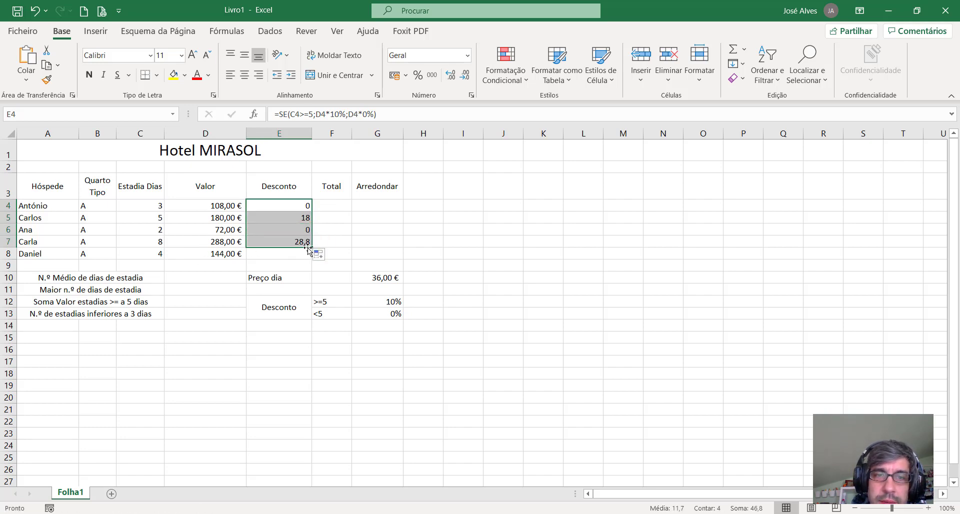
pyautogui.moveTo(311, 248); pyautogui.dragTo(309, 261)
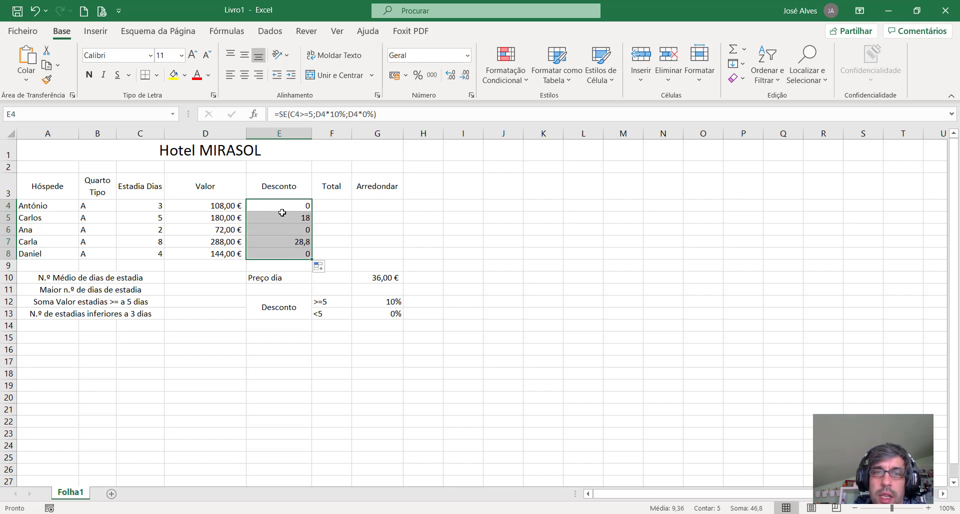
pyautogui.click(395, 76)
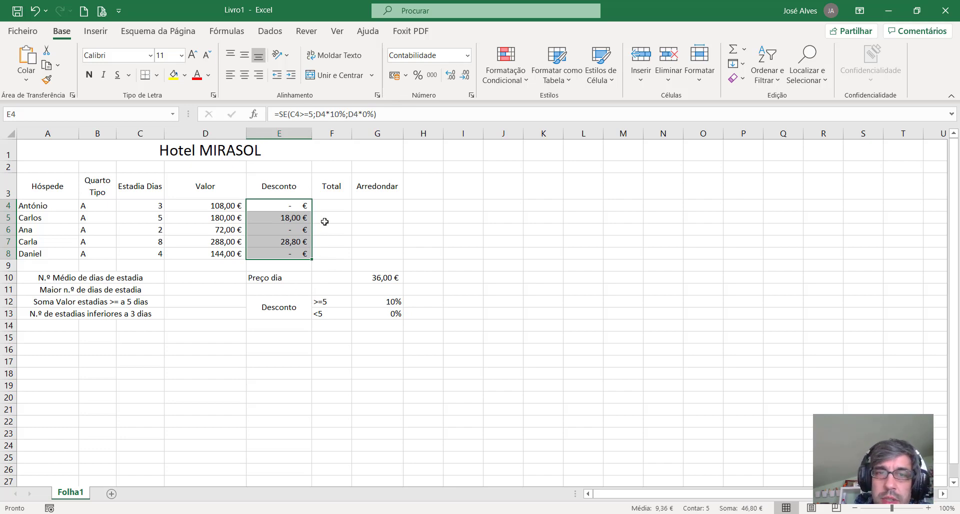
pyautogui.moveTo(352, 134); pyautogui.dragTo(362, 135)
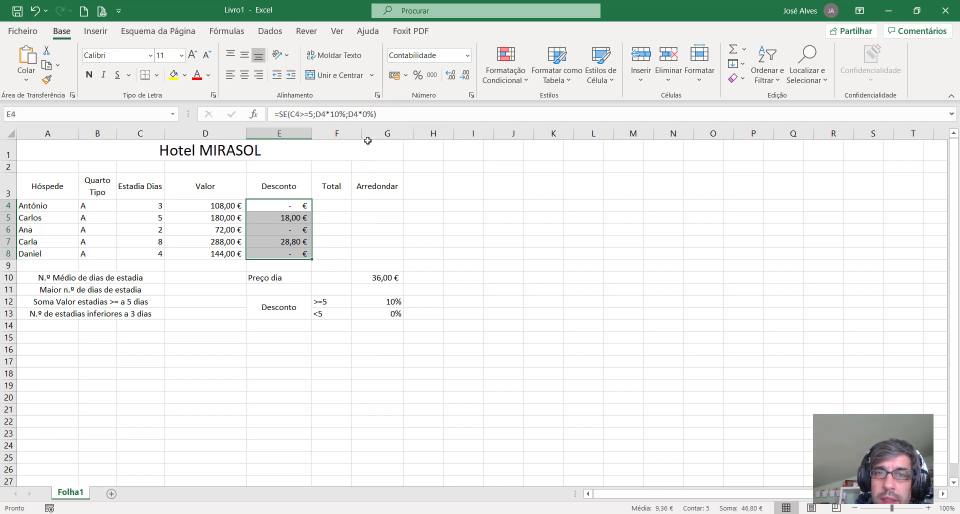
pyautogui.click(349, 205)
# Enter =D4-E4 in F4, fill it down to F8, and widen the Arredondar column.
pyautogui.write('=')
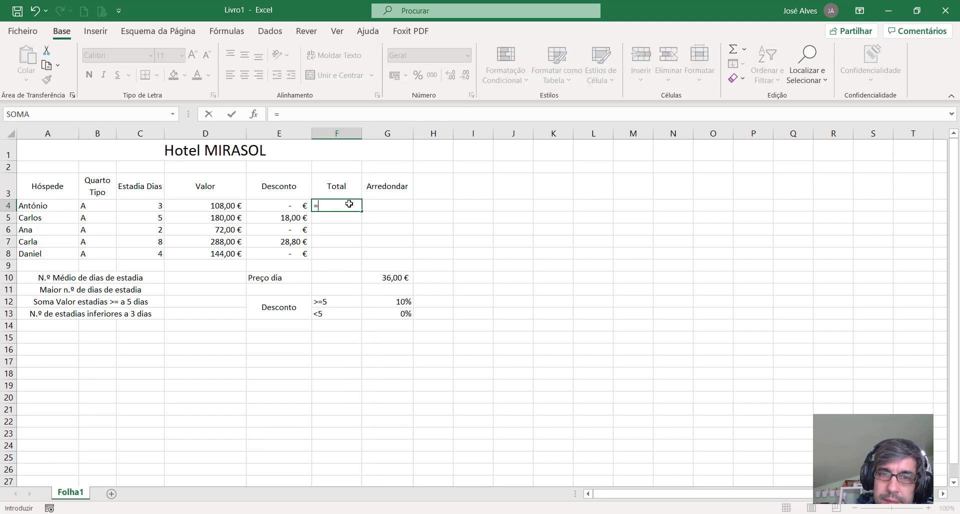
pyautogui.click(233, 205)
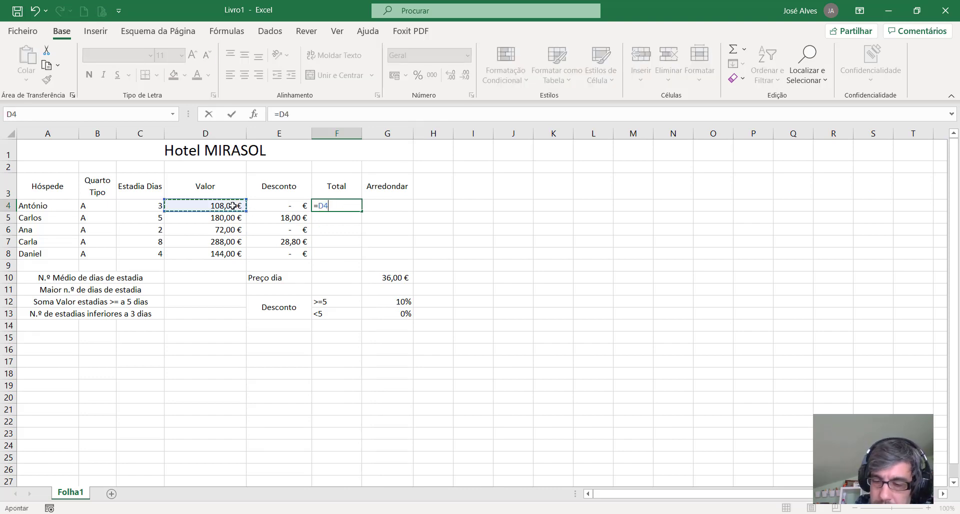
pyautogui.write('-')
pyautogui.click(294, 209)
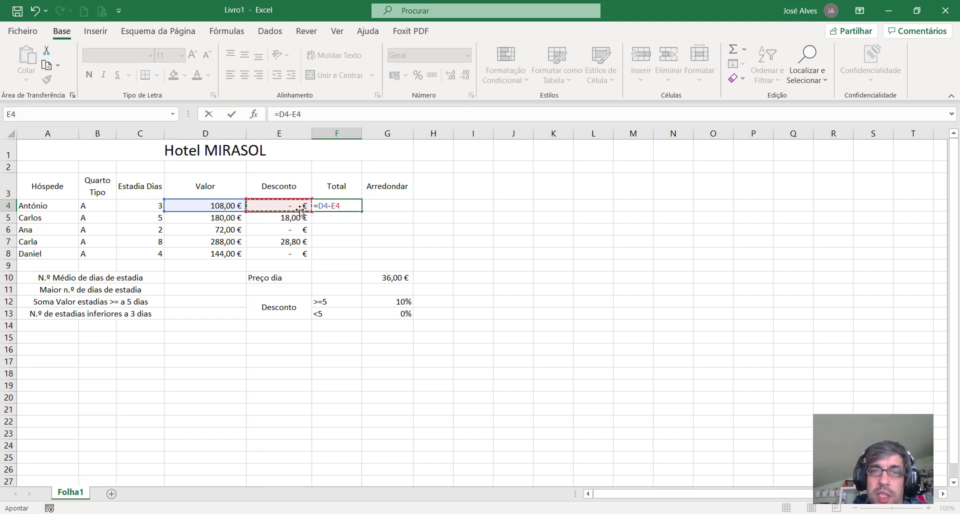
pyautogui.press('Return')
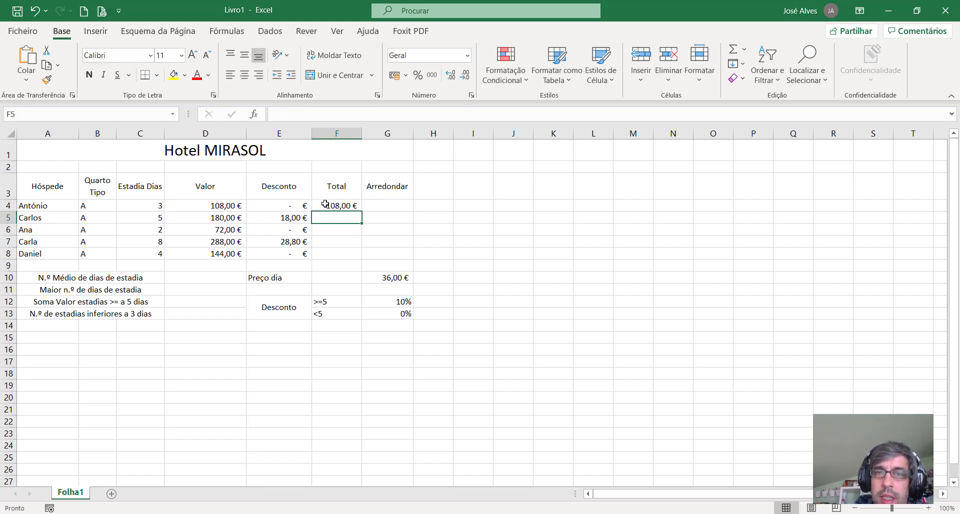
pyautogui.click(353, 205)
pyautogui.moveTo(363, 211); pyautogui.dragTo(360, 257)
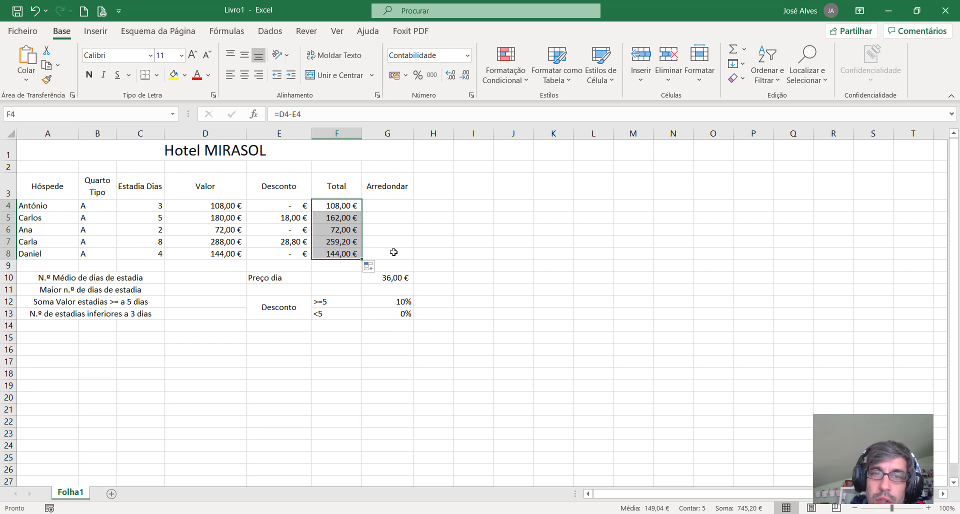
pyautogui.moveTo(419, 132); pyautogui.dragTo(434, 132)
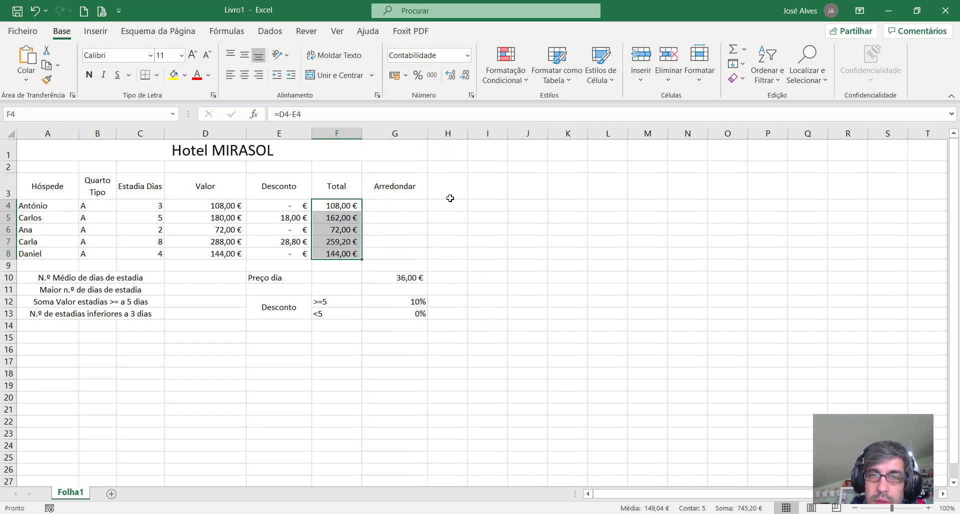
# Enter =ARRED(F4;0) in G4 to round the first Total to whole euros.
pyautogui.click(398, 207)
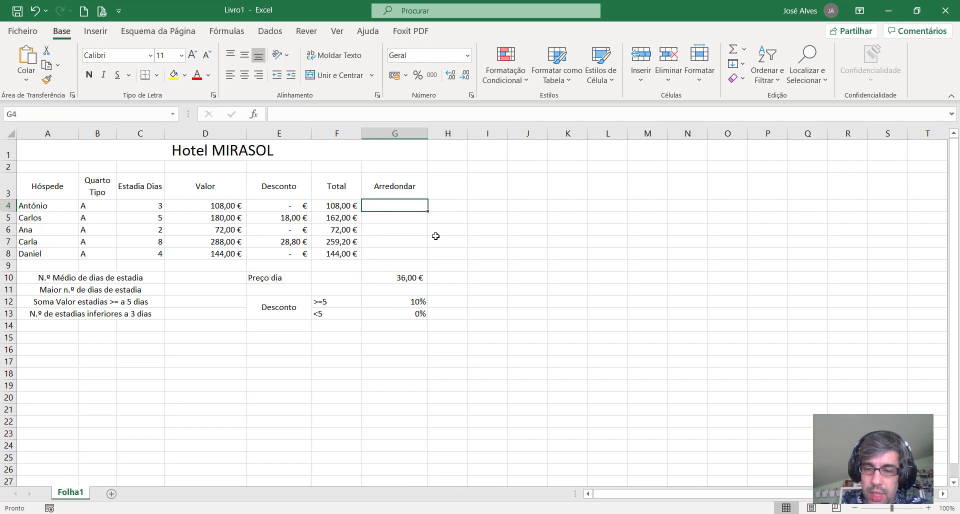
pyautogui.write('=AR')
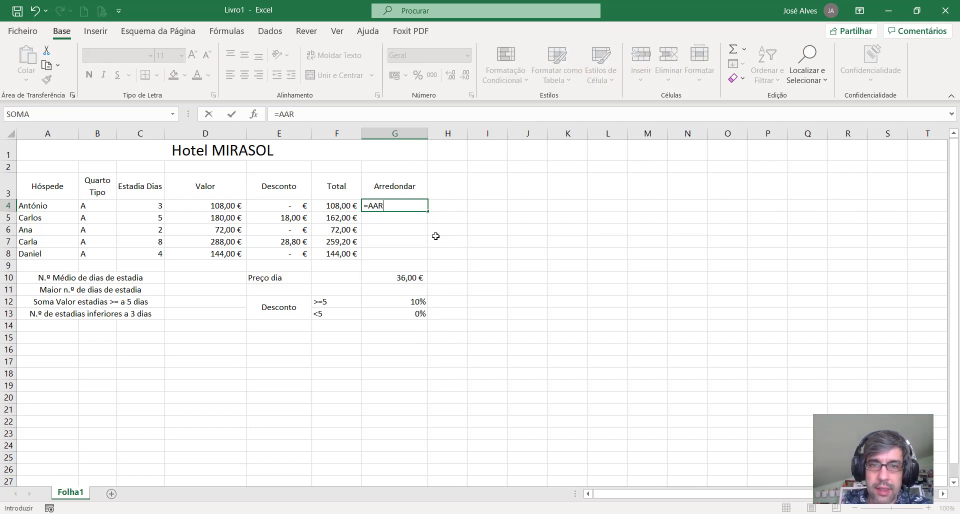
pyautogui.press('BackSpace')
pyautogui.write('RR')
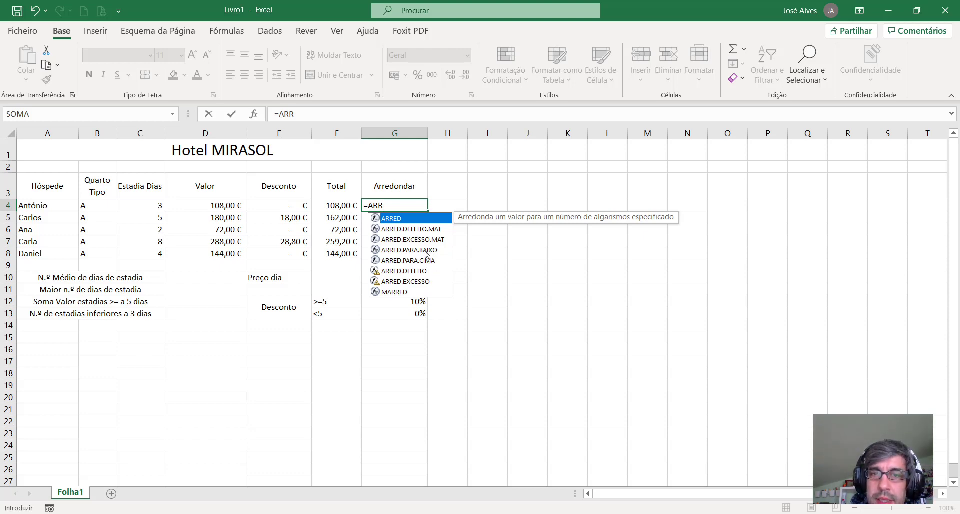
pyautogui.doubleClick(407, 220)
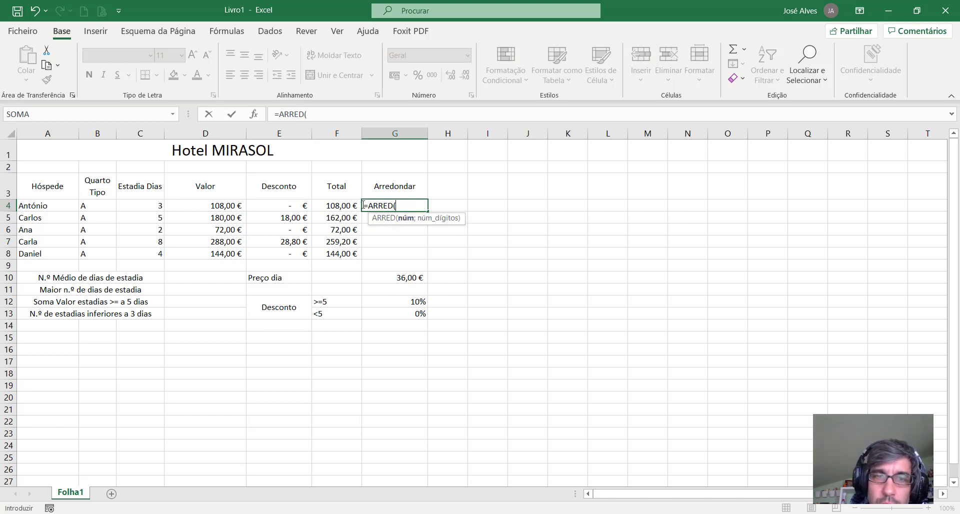
pyautogui.click(344, 204)
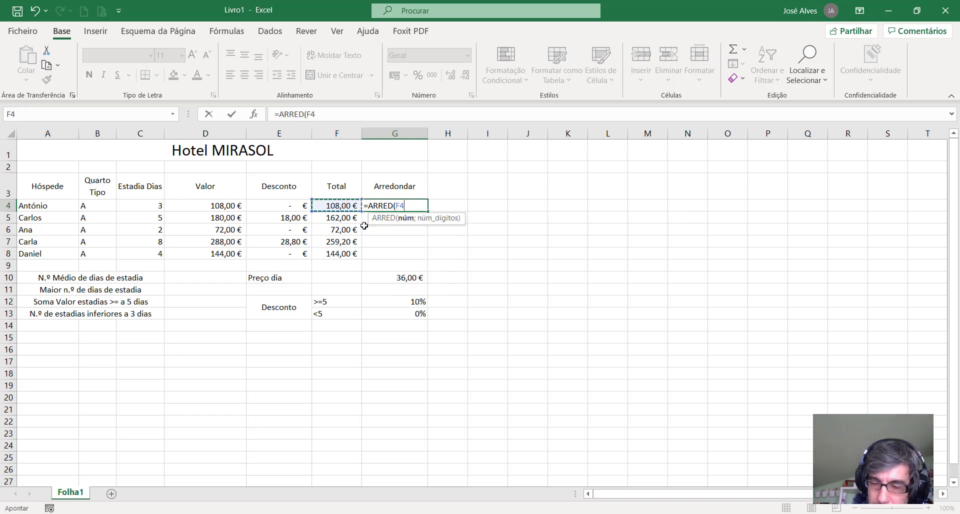
pyautogui.write(';')
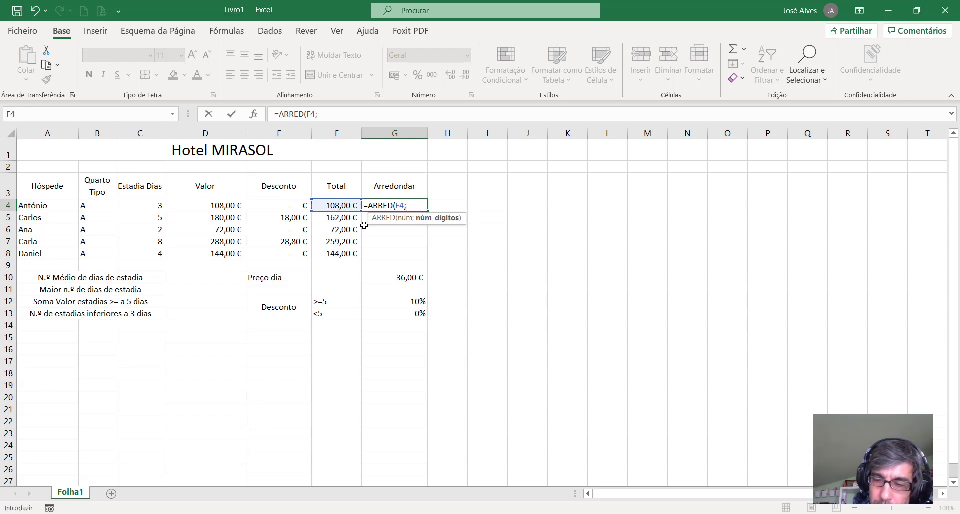
pyautogui.write(')')
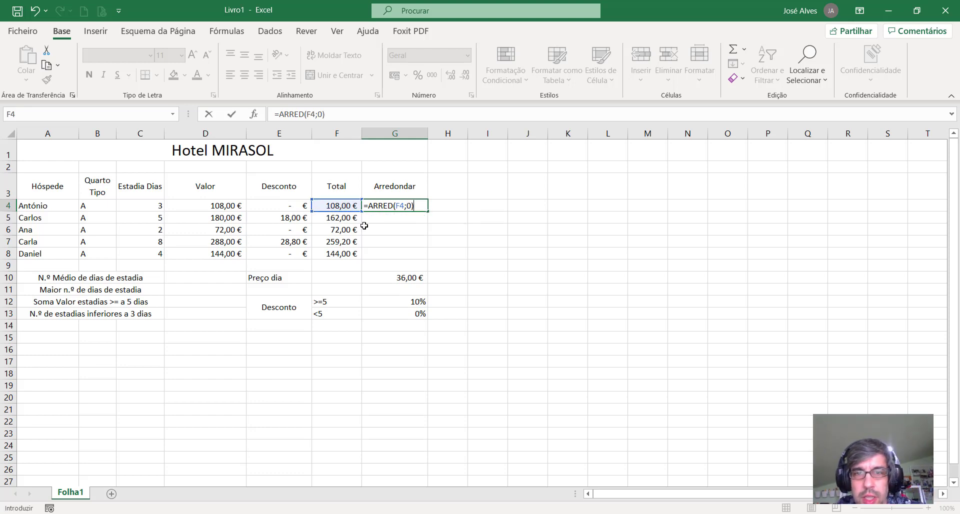
pyautogui.press('Return')
# Copy the rounding formula down from G4 to G8.
pyautogui.click(399, 206)
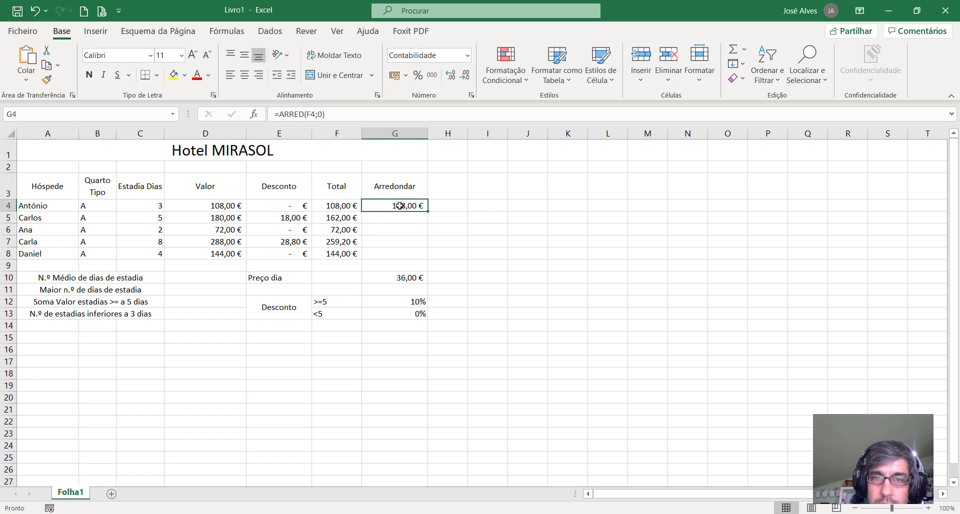
pyautogui.moveTo(421, 212); pyautogui.dragTo(410, 220)
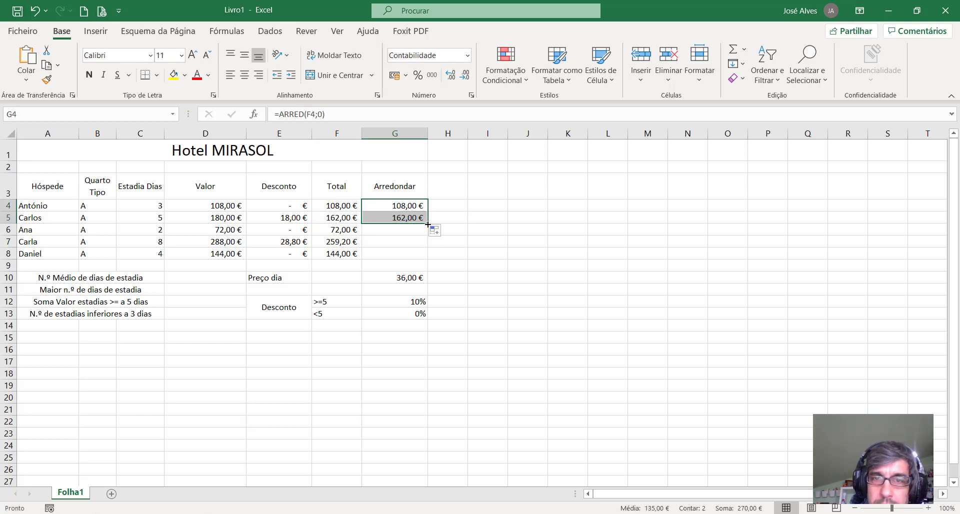
pyautogui.moveTo(427, 224); pyautogui.dragTo(428, 246)
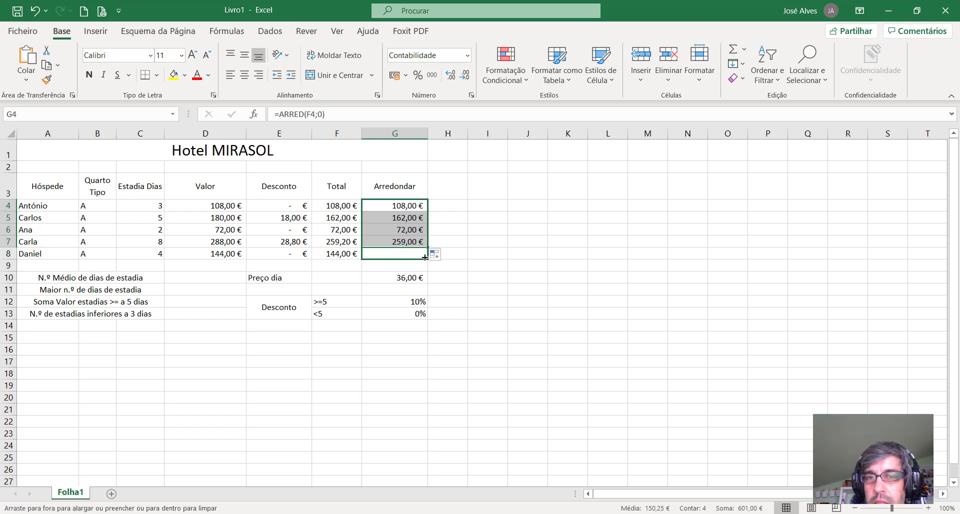
pyautogui.moveTo(427, 246); pyautogui.dragTo(428, 259)
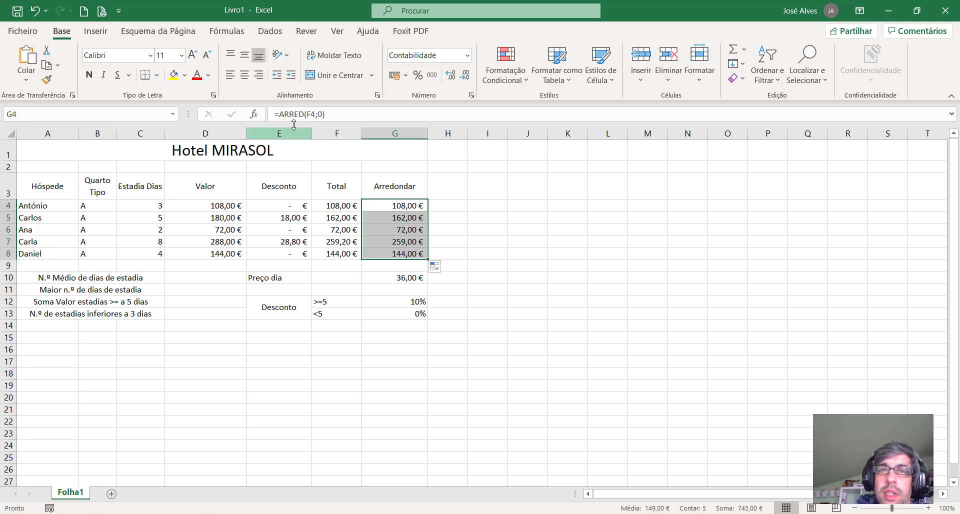
pyautogui.doubleClick(366, 208)
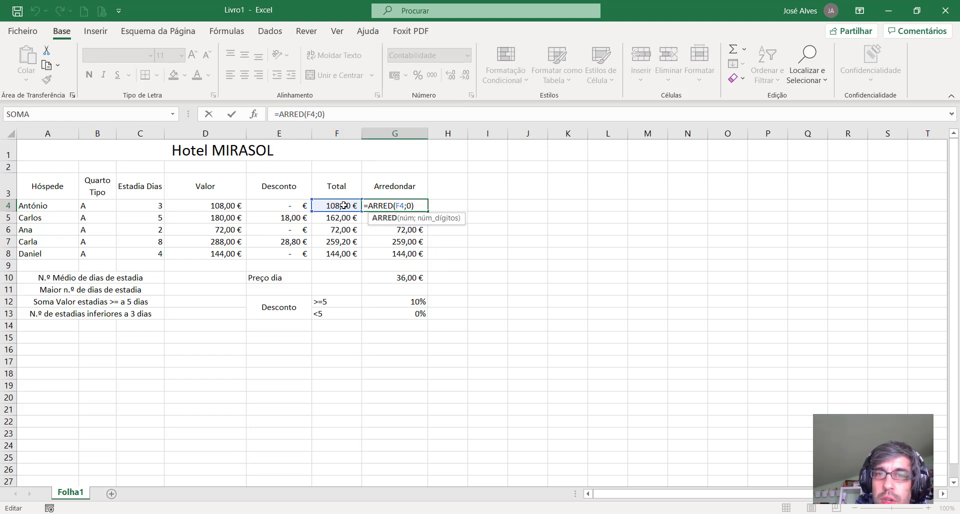
pyautogui.click(422, 211)
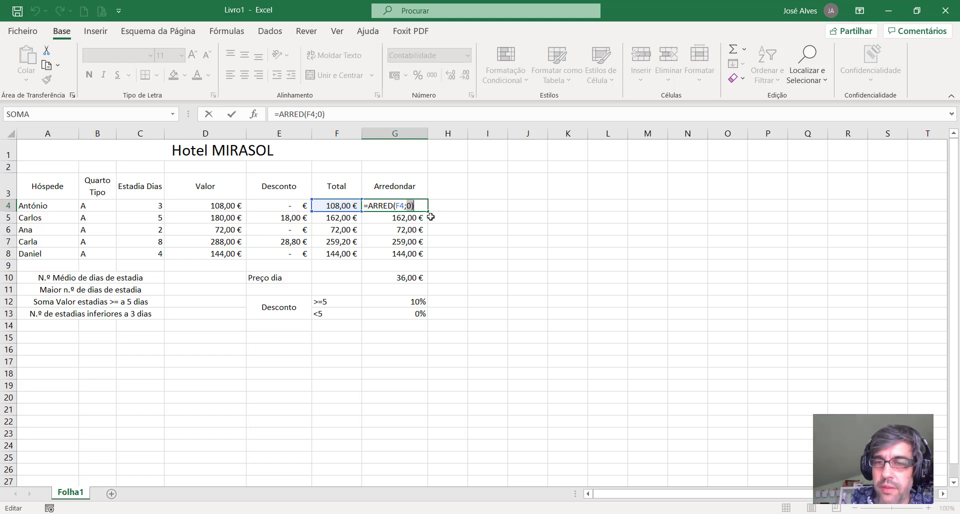
pyautogui.press('Return')
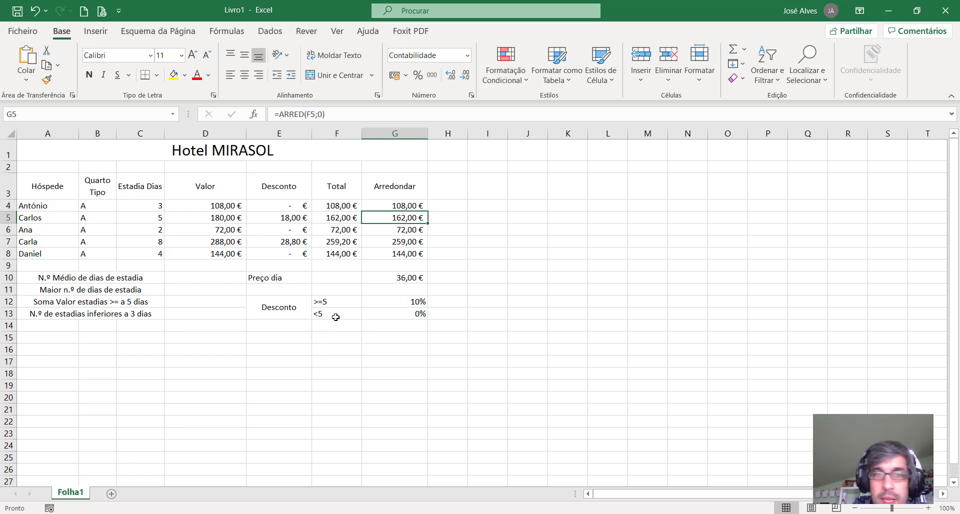
pyautogui.click(181, 274)
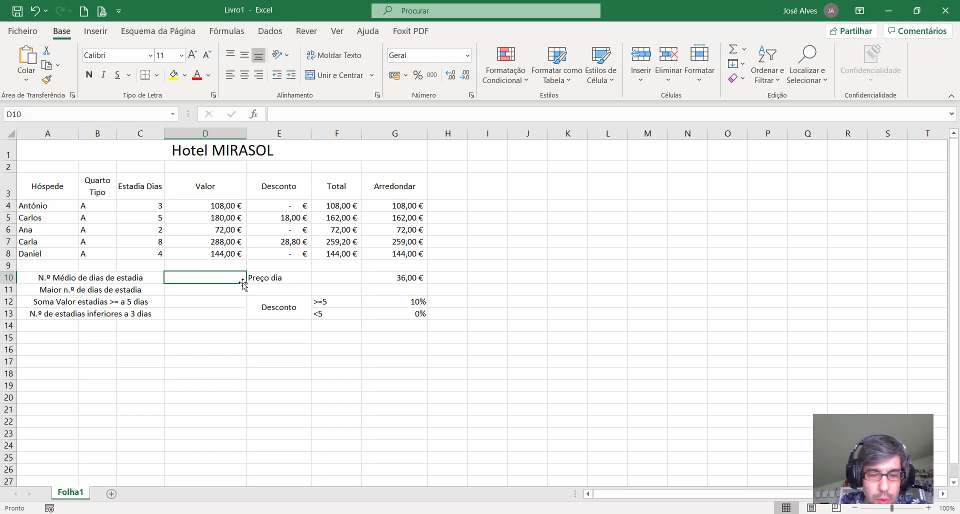
# Enter =MÉDIA(C4:C8) in D10 to average the stay days.
pyautogui.write('=MÉDI')
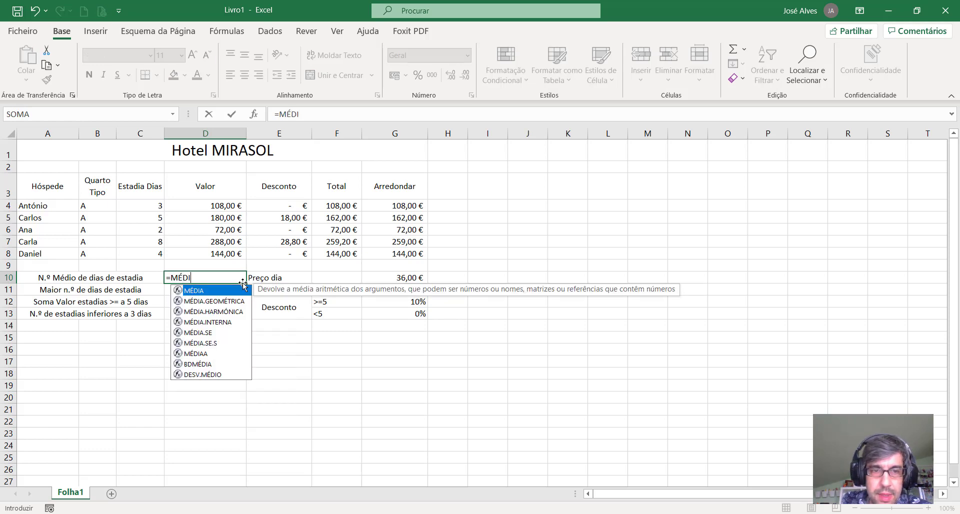
pyautogui.write('A(')
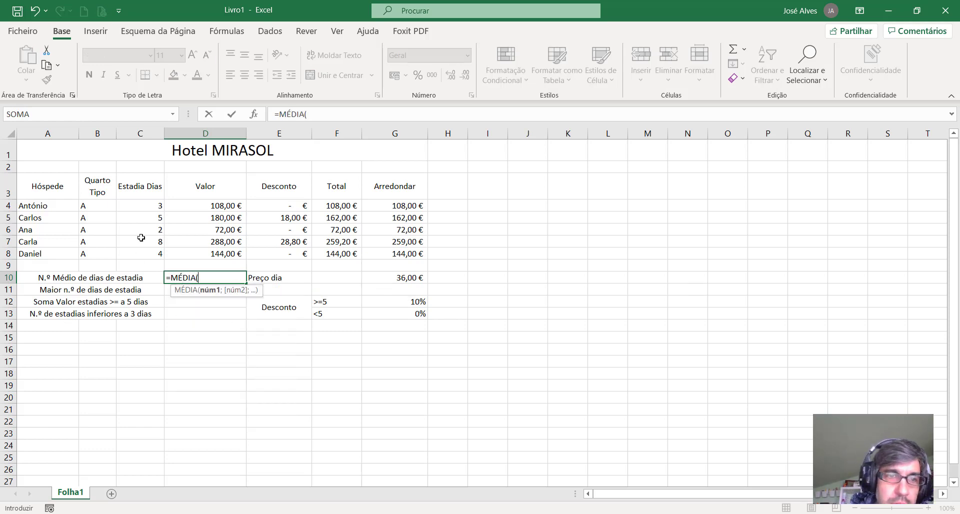
pyautogui.moveTo(144, 205); pyautogui.dragTo(143, 248)
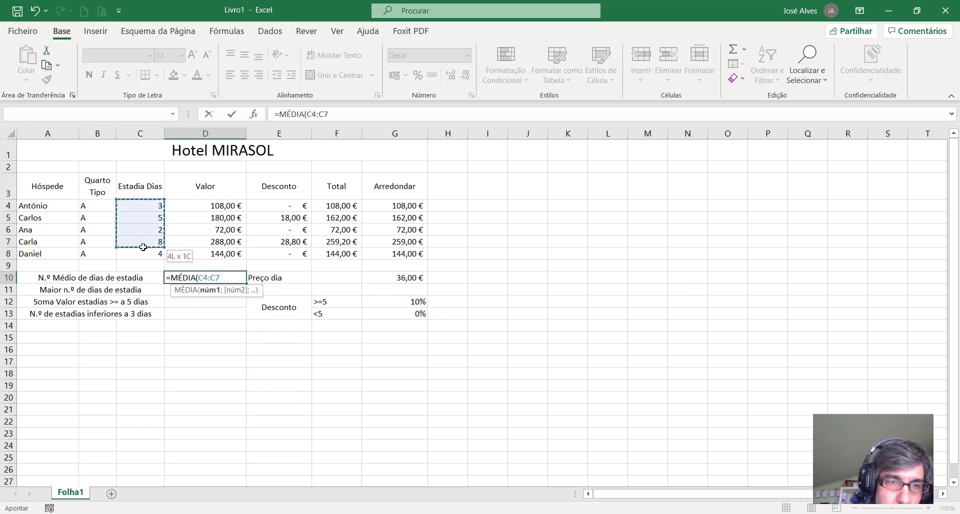
pyautogui.click(143, 205)
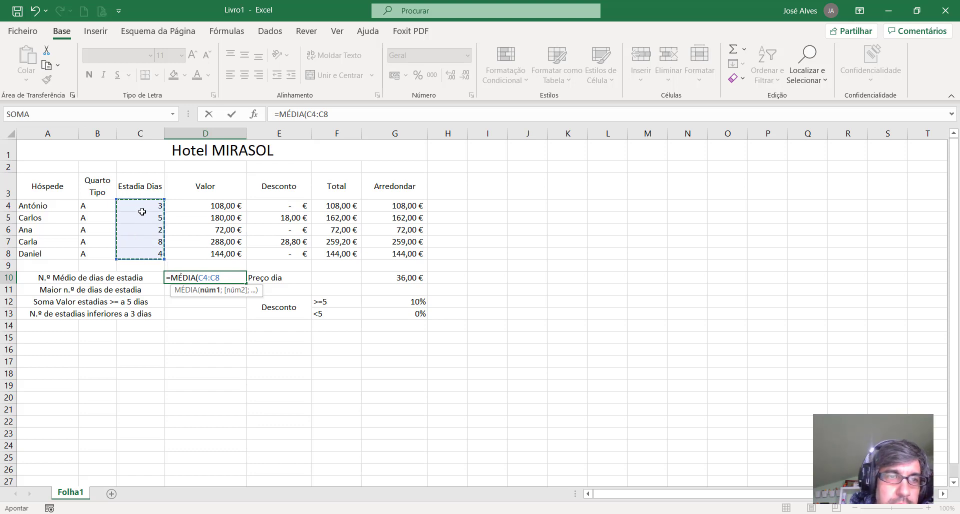
pyautogui.moveTo(143, 205); pyautogui.dragTo(143, 251)
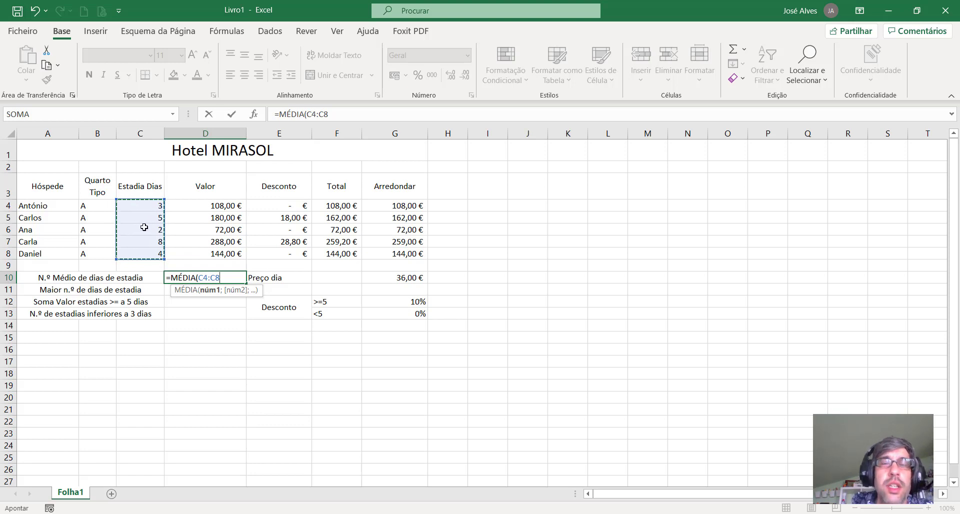
pyautogui.press('Return')
# Set D10's number format to Geral so the average shows 4,4.
pyautogui.click(225, 276)
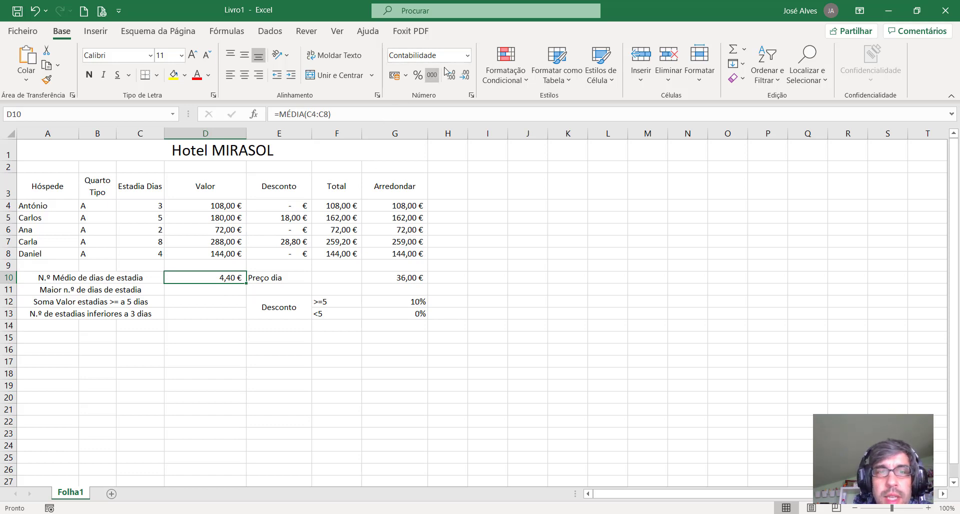
pyautogui.click(467, 55)
pyautogui.click(454, 73)
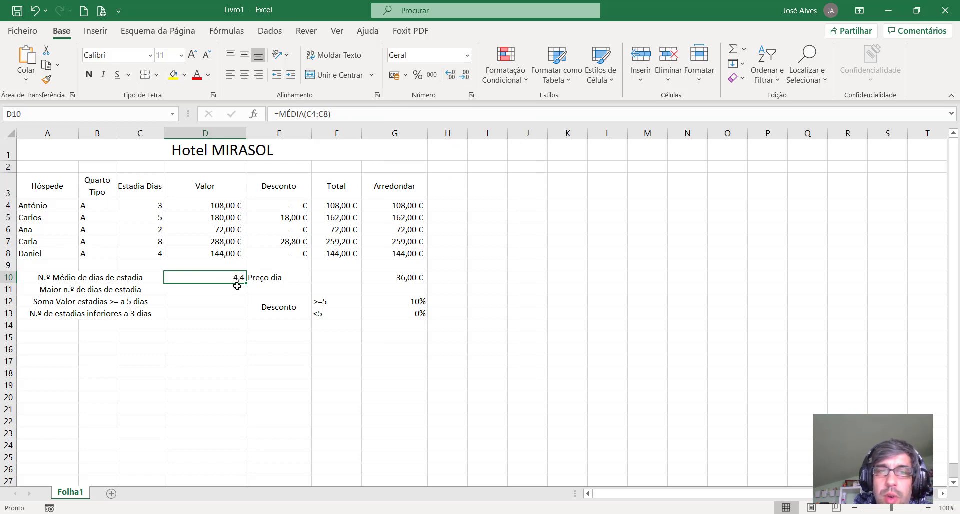
pyautogui.click(467, 55)
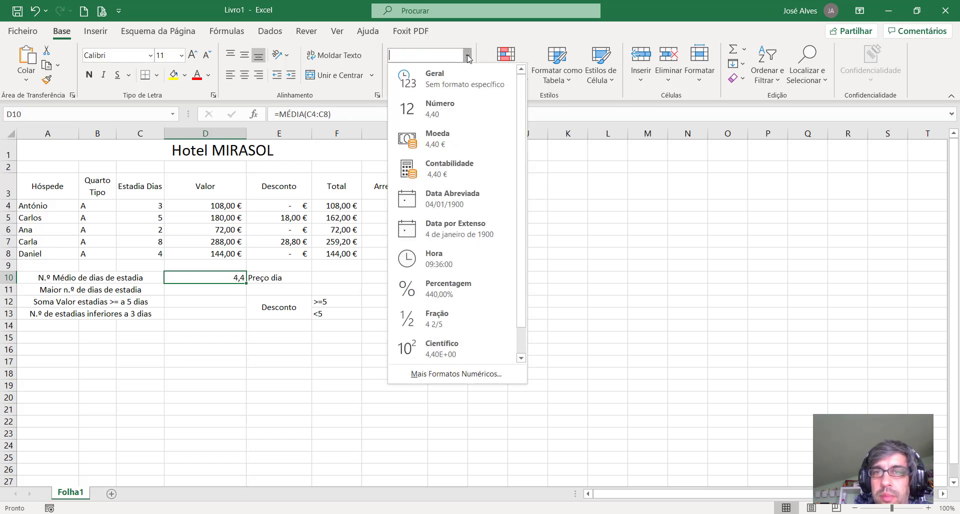
pyautogui.click(460, 81)
pyautogui.click(195, 290)
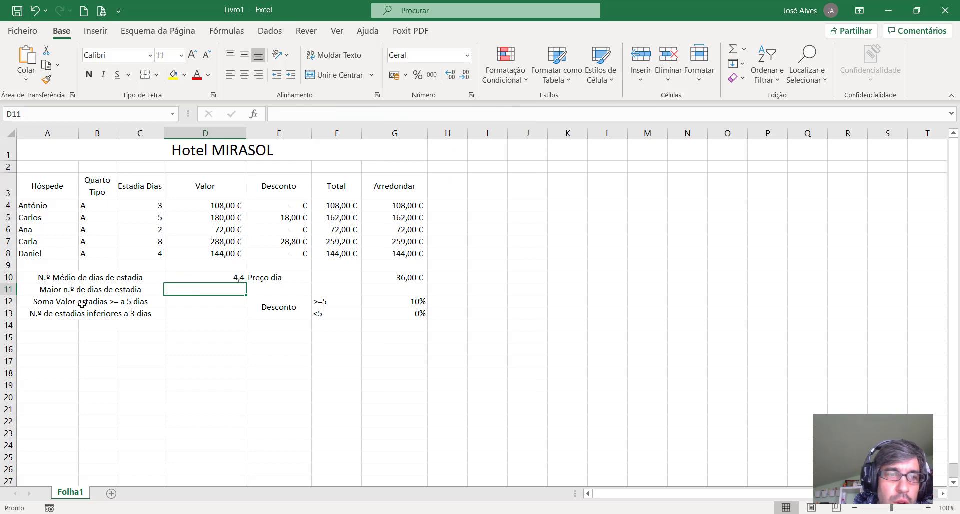
# Enter =MÁXIMO(C4:C8) in D11 to show the longest stay of 8 days.
pyautogui.write('=')
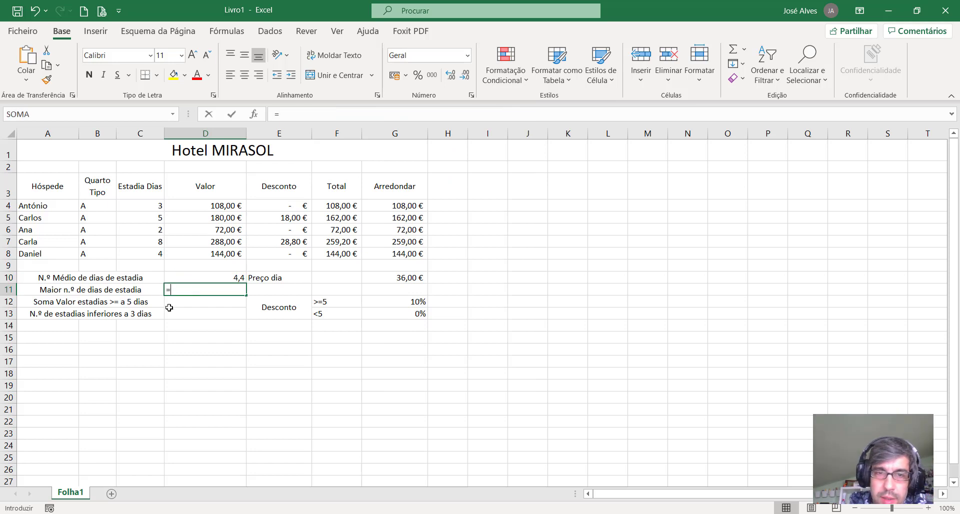
pyautogui.write('MÁXIM')
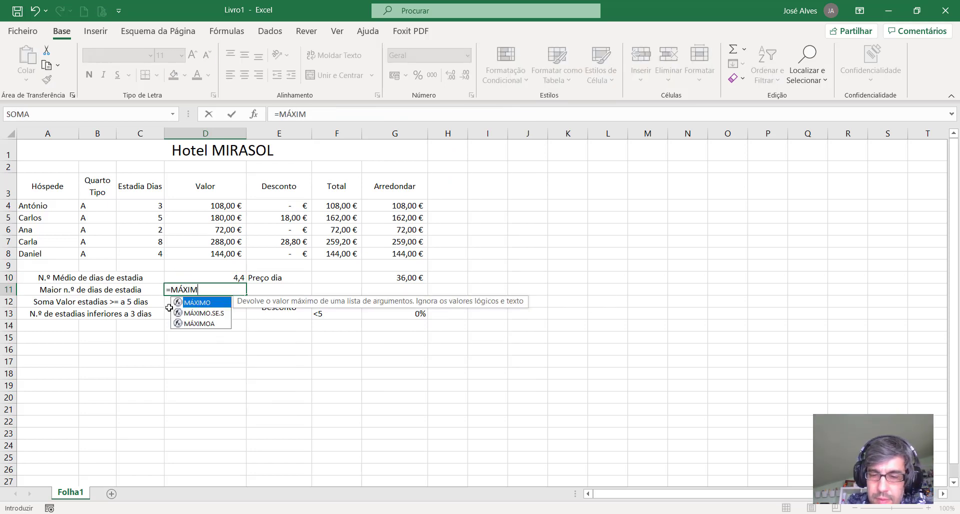
pyautogui.write('O(')
pyautogui.moveTo(146, 200); pyautogui.dragTo(141, 254)
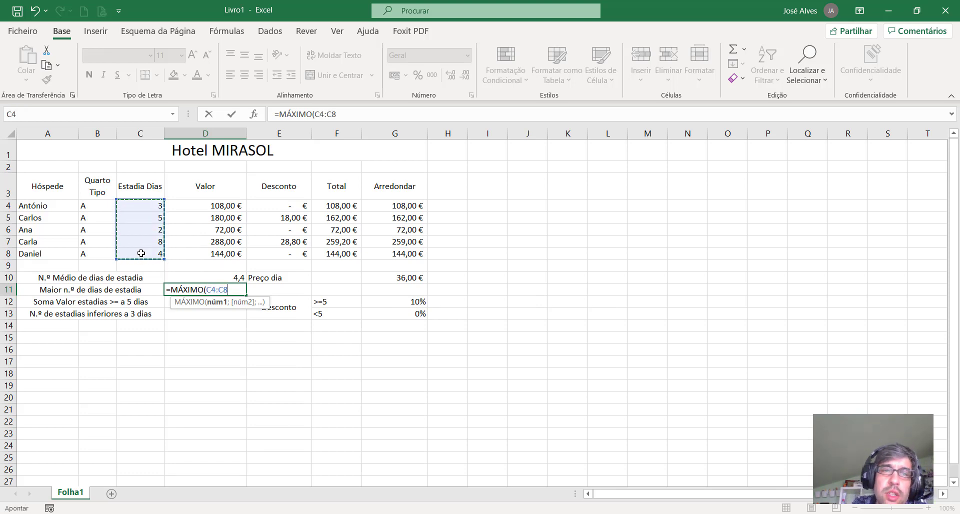
pyautogui.press('Return')
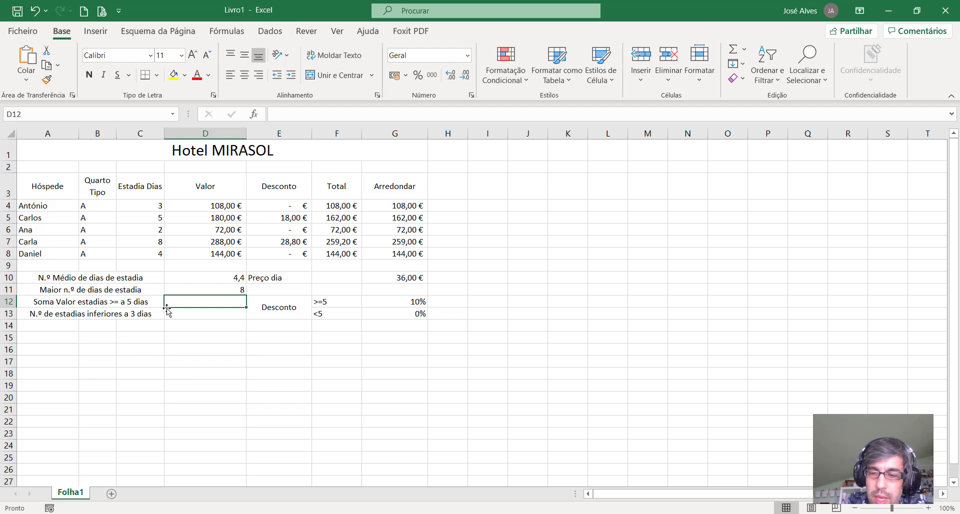
# Enter =SOMA.SE(C4:D8;">=5";D4:D8) in D12, giving 514,8.
pyautogui.write('=SO')
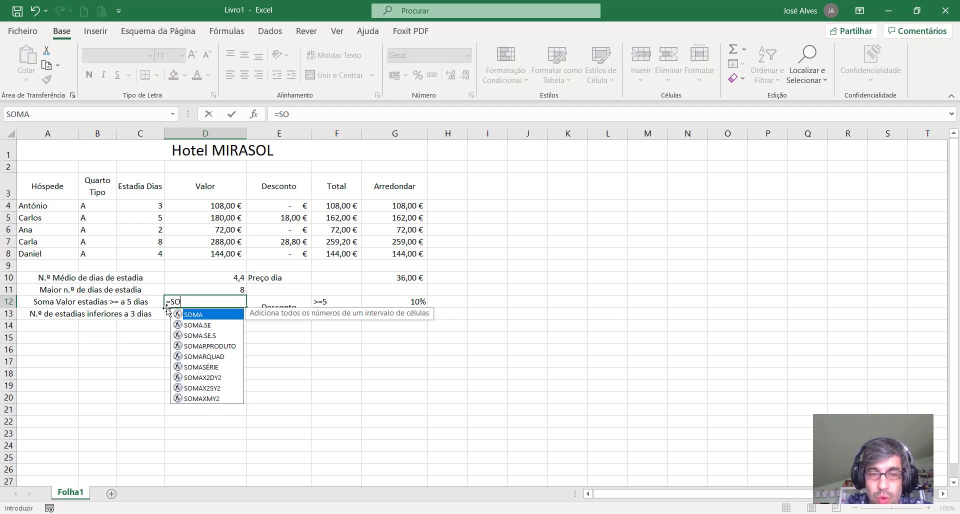
pyautogui.write('MA.SE')
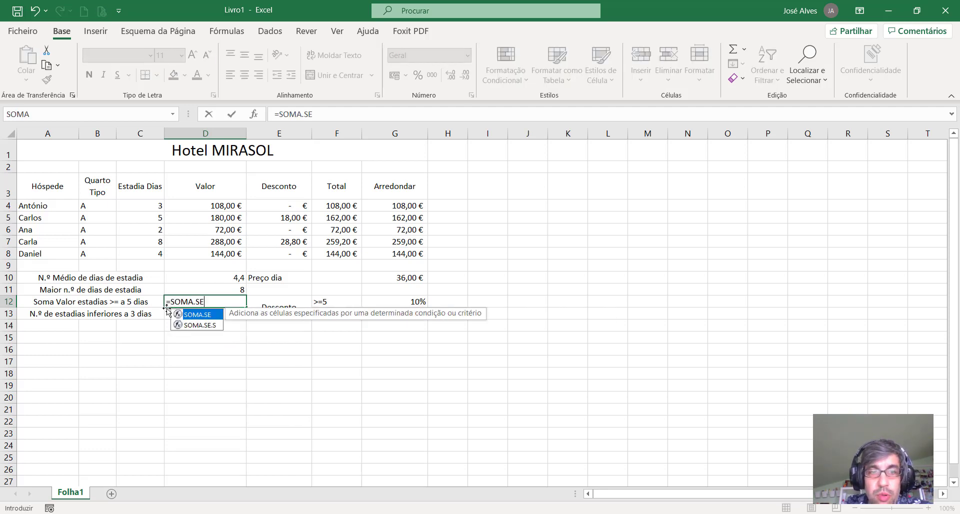
pyautogui.write('(')
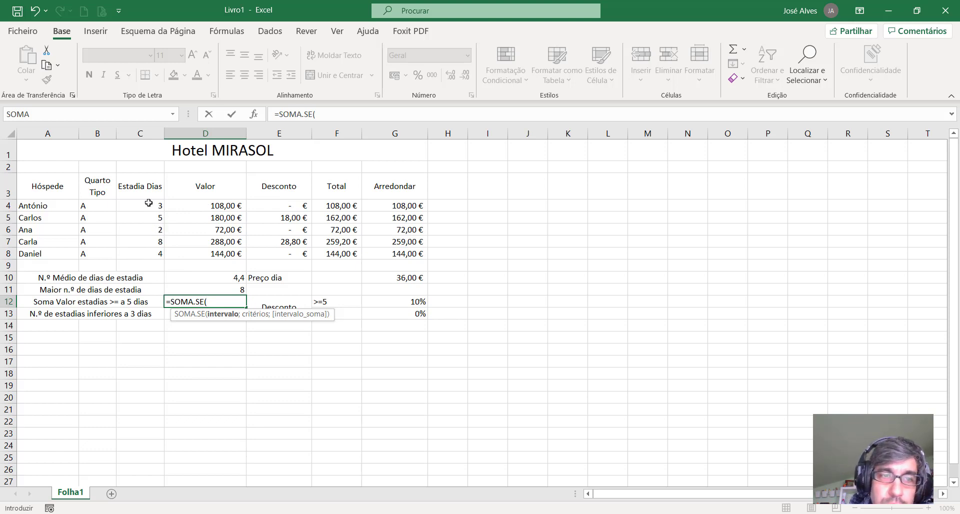
pyautogui.moveTo(145, 203); pyautogui.dragTo(205, 255)
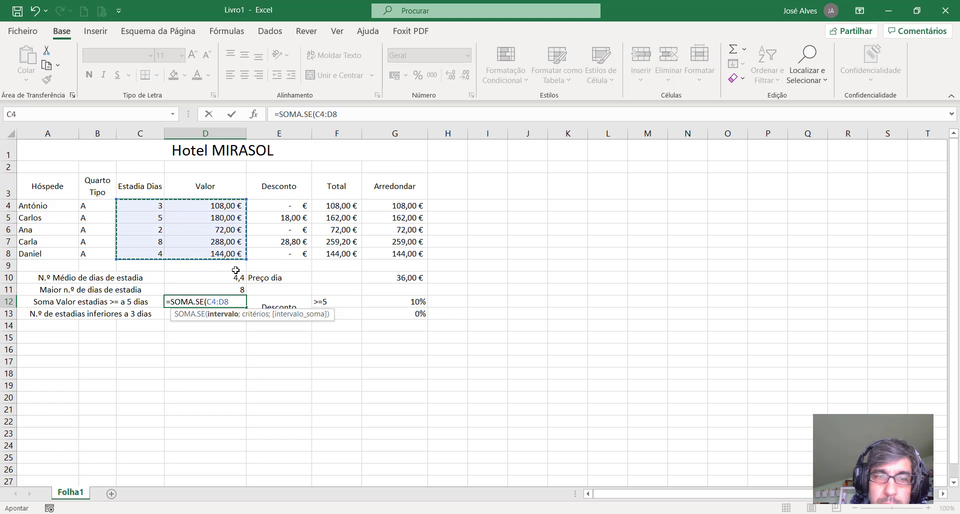
pyautogui.write(';')
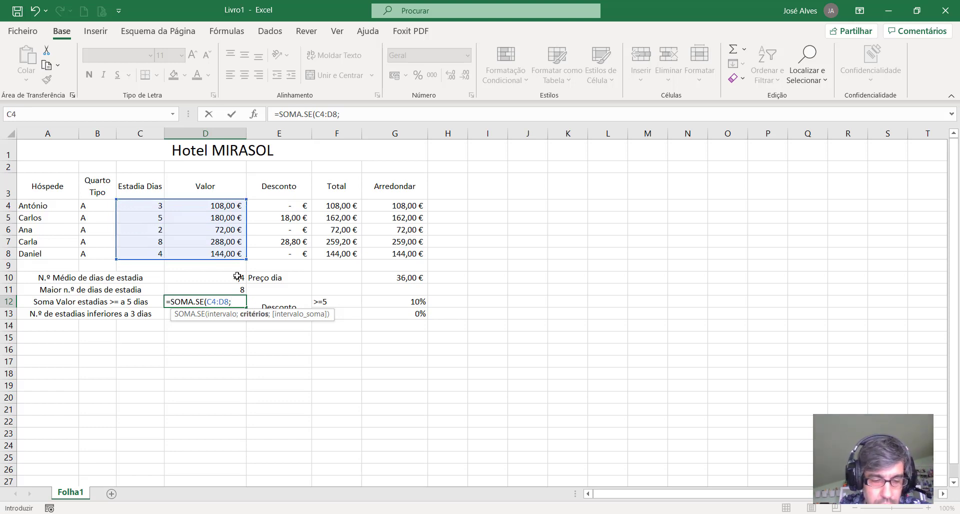
pyautogui.write('>')
pyautogui.press('BackSpace')
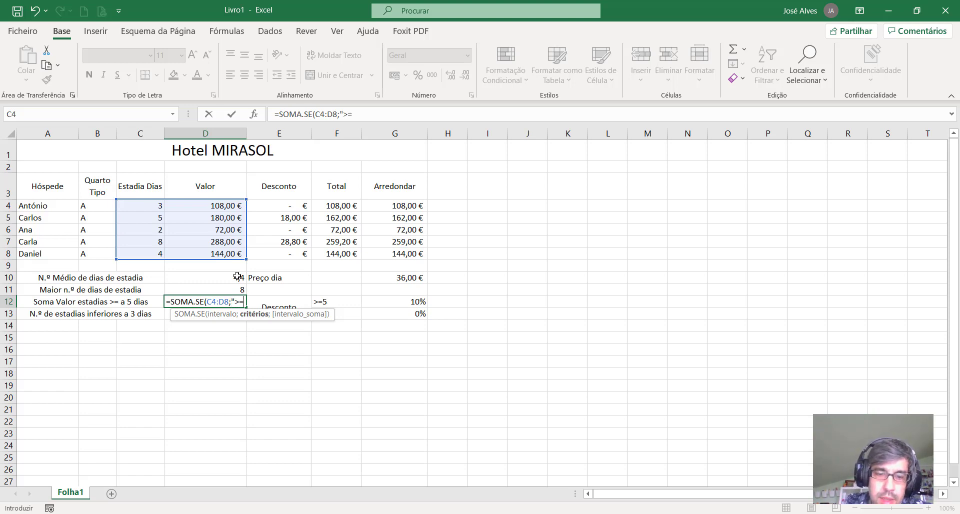
pyautogui.write('5"')
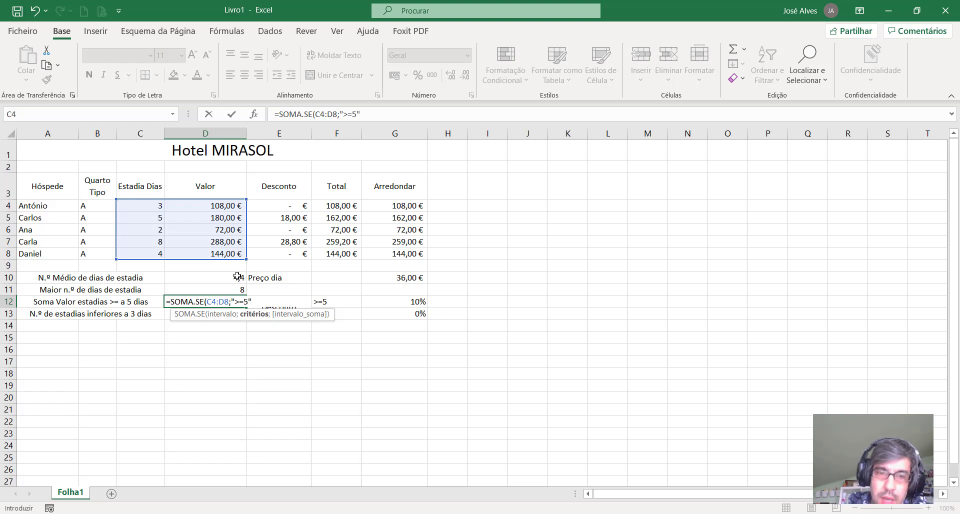
pyautogui.write(';')
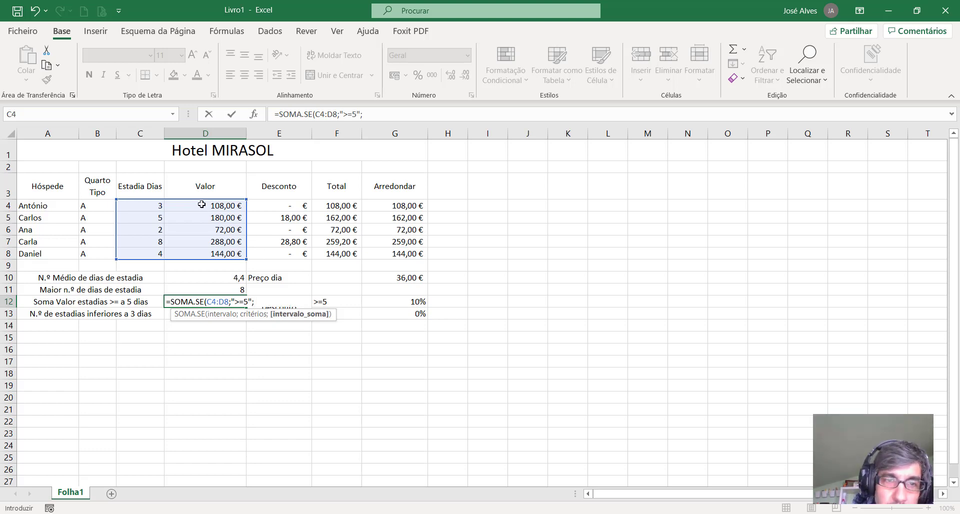
pyautogui.moveTo(210, 203); pyautogui.dragTo(209, 254)
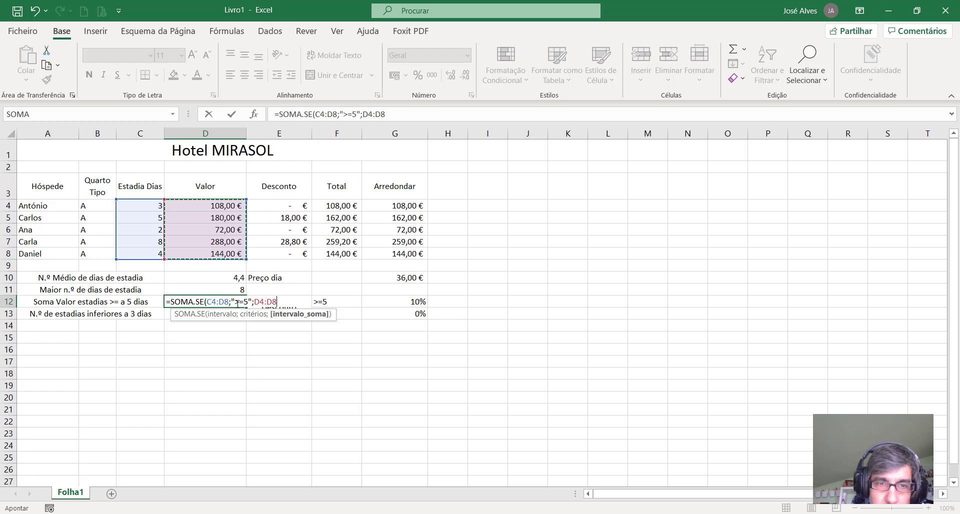
pyautogui.moveTo(232, 301); pyautogui.dragTo(251, 302)
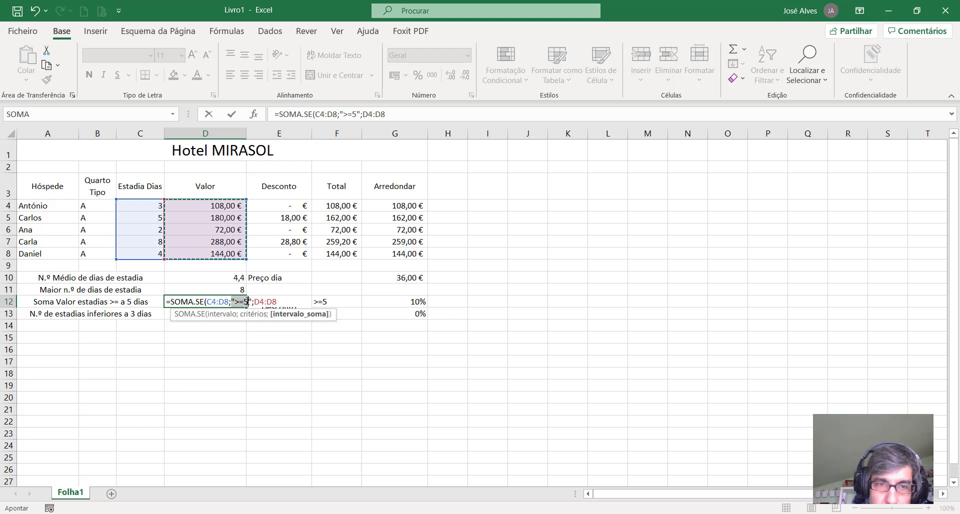
pyautogui.click(254, 302)
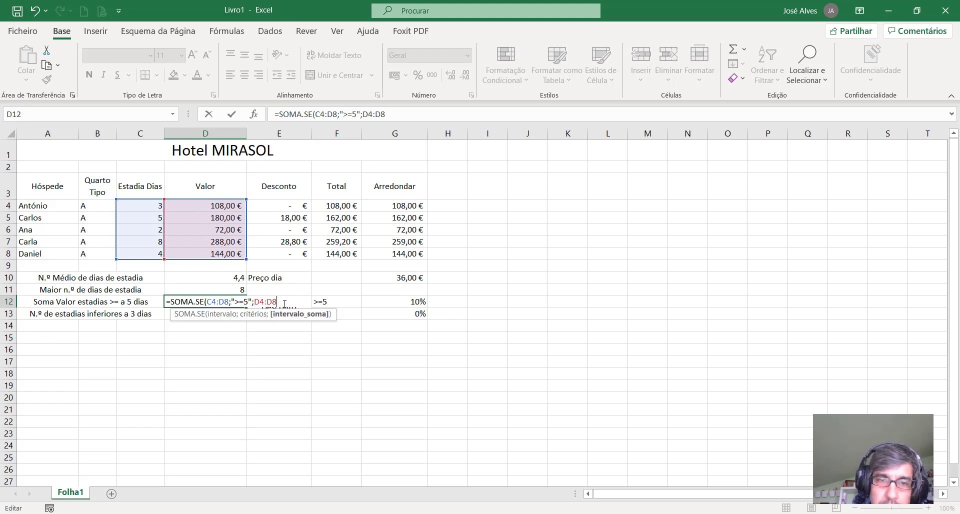
pyautogui.write(')')
pyautogui.press('Return')
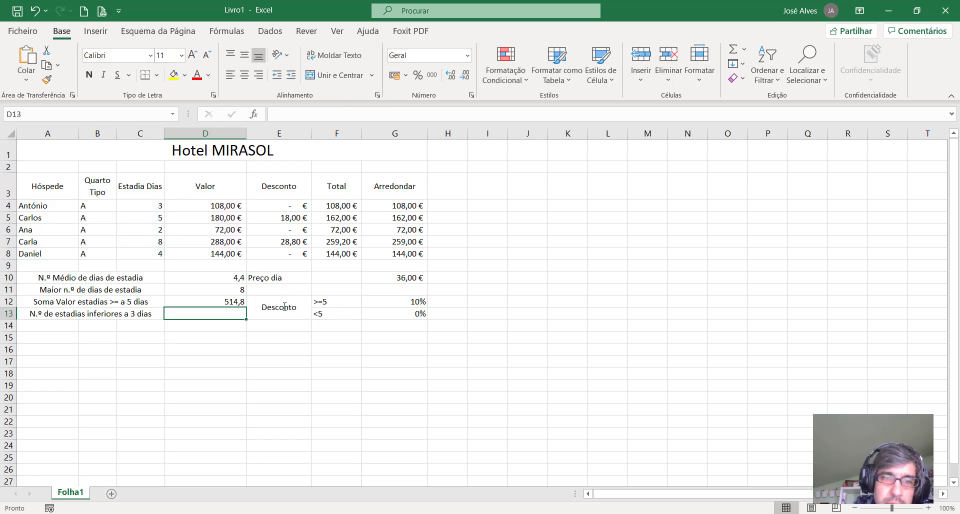
pyautogui.click(210, 302)
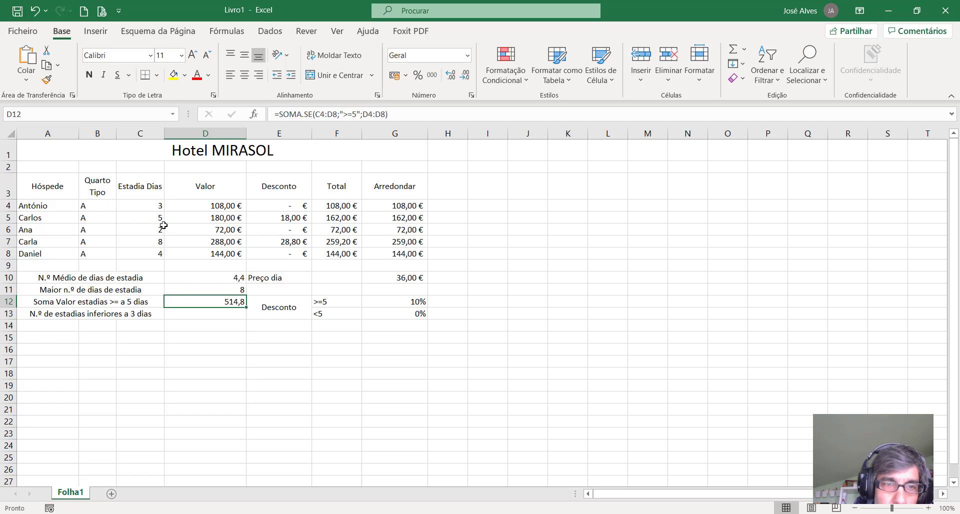
# Compare the values in D5 and D7 several times.
pyautogui.click(207, 217)
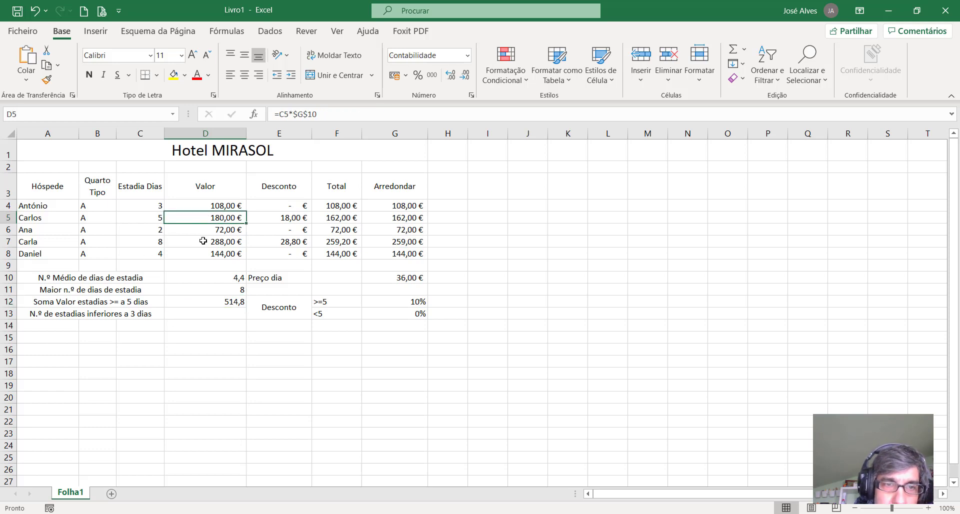
pyautogui.click(203, 241)
pyautogui.click(210, 219)
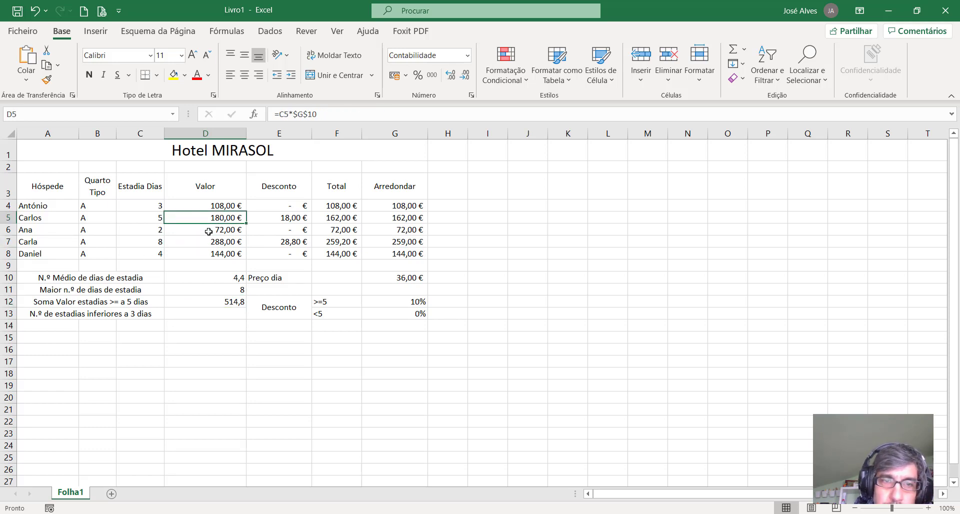
pyautogui.click(205, 240)
pyautogui.click(208, 219)
pyautogui.click(207, 242)
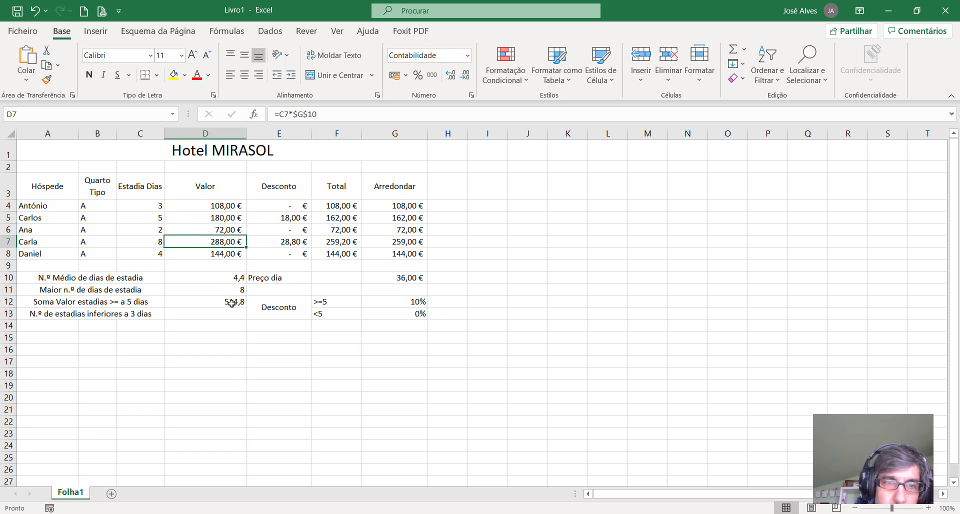
# Inspect D12's SOMA.SE formula unchanged, and cancel an accidental edit of D7.
pyautogui.doubleClick(231, 303)
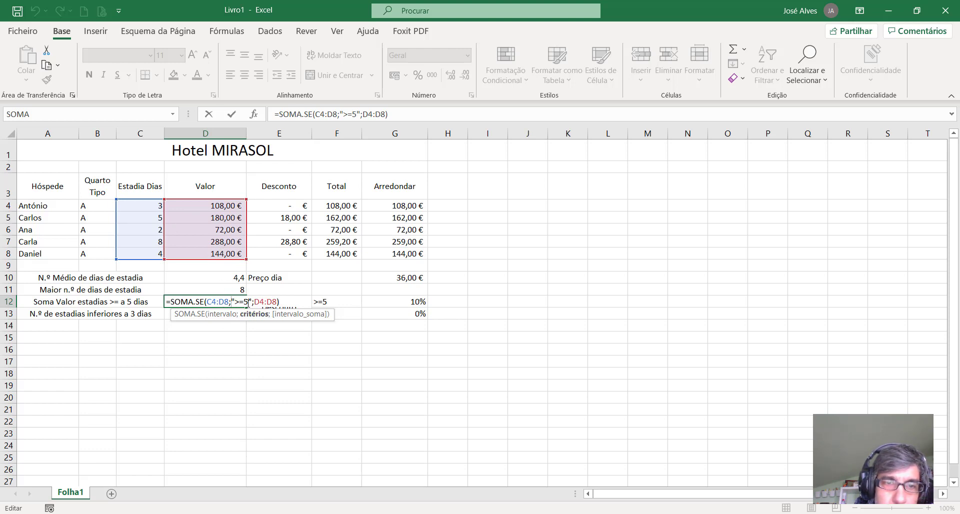
pyautogui.press('Return')
pyautogui.press('Return')
pyautogui.press('Return')
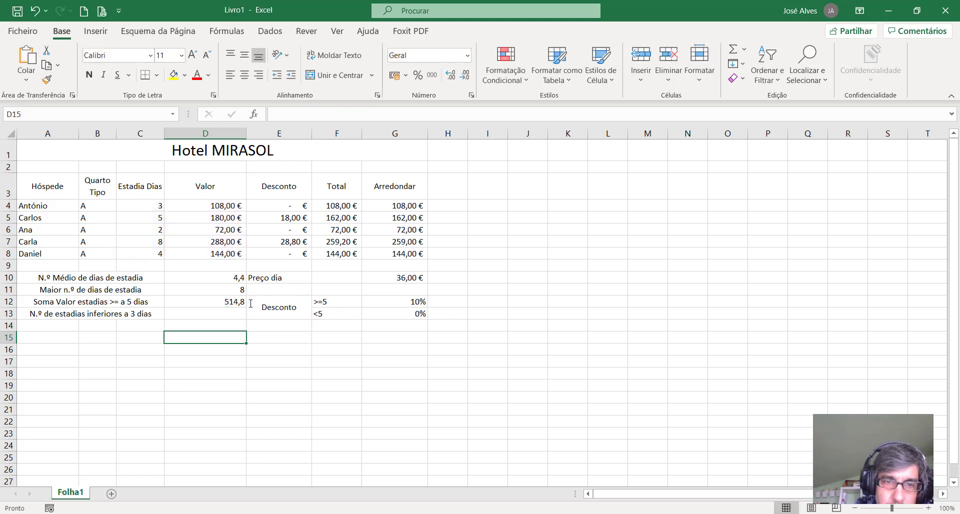
pyautogui.write(')')
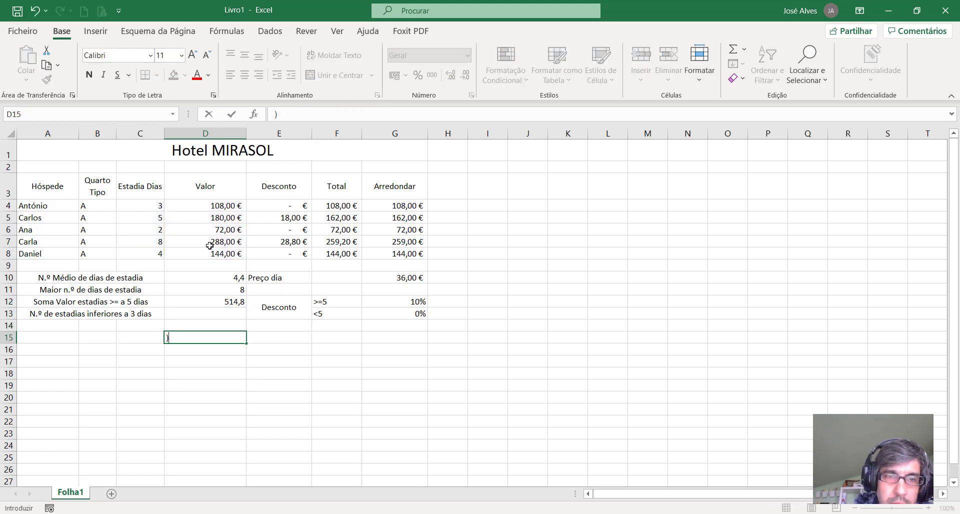
pyautogui.click(211, 244)
pyautogui.press('BackSpace')
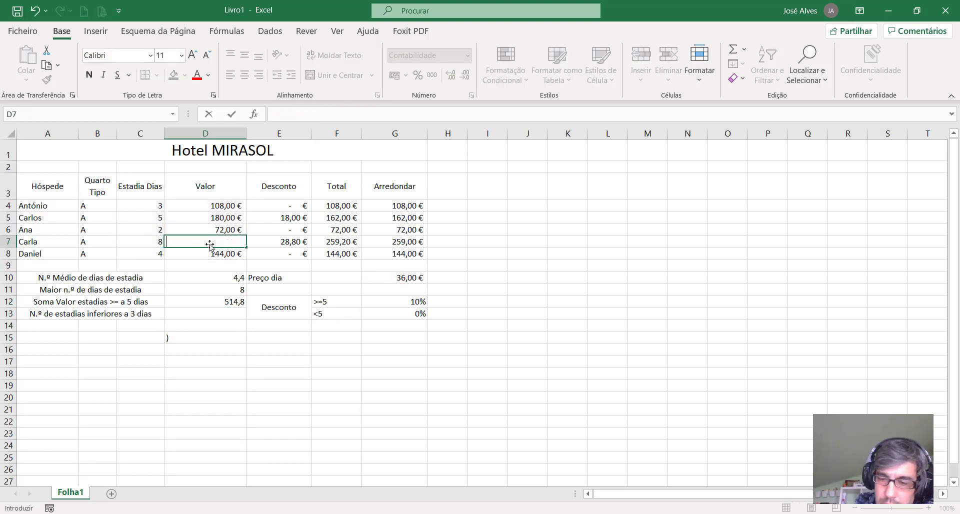
pyautogui.write('=')
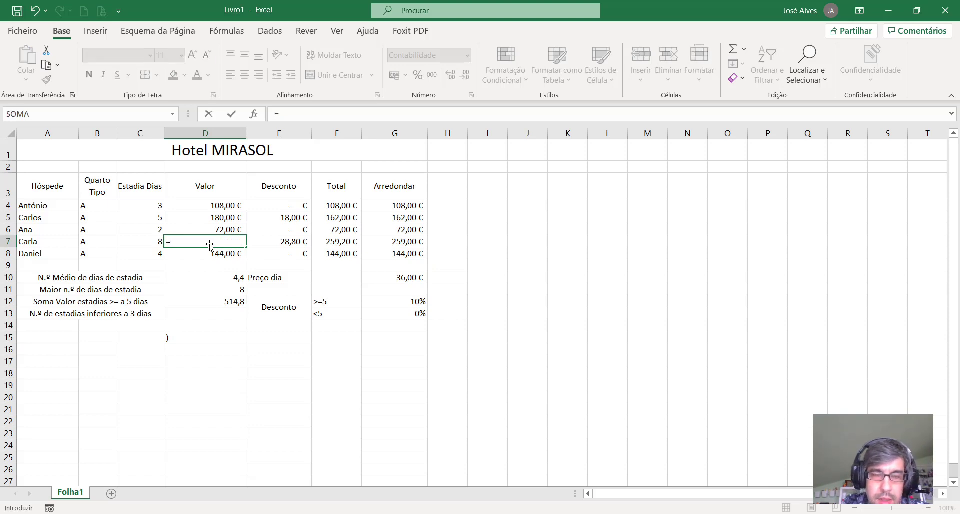
pyautogui.press('Escape')
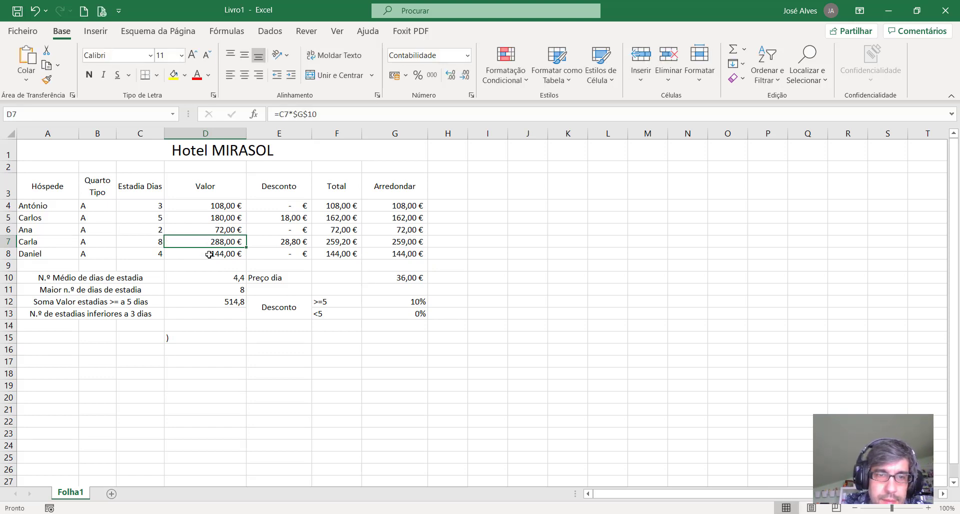
# Enter the check total =D7+D5 in D15, giving 468,00 €.
pyautogui.click(182, 339)
pyautogui.write('=')
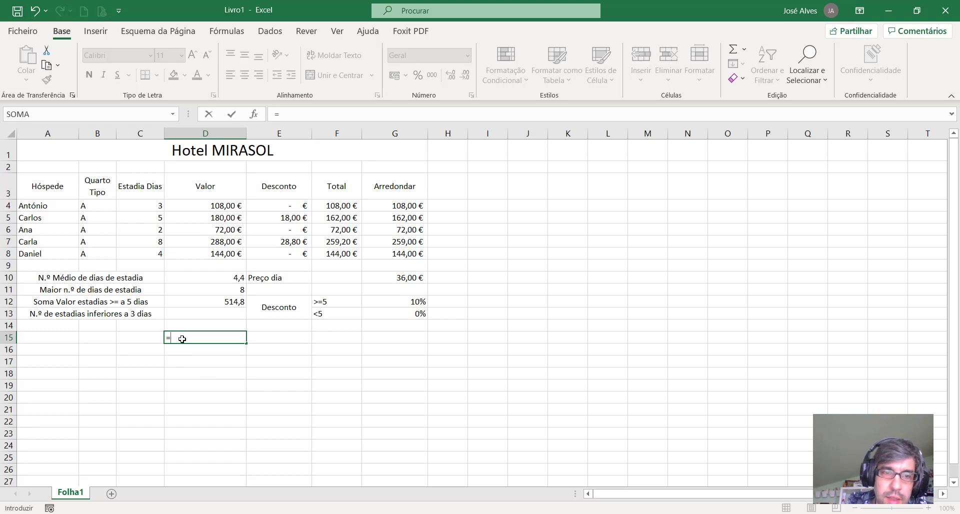
pyautogui.click(225, 240)
pyautogui.write('+')
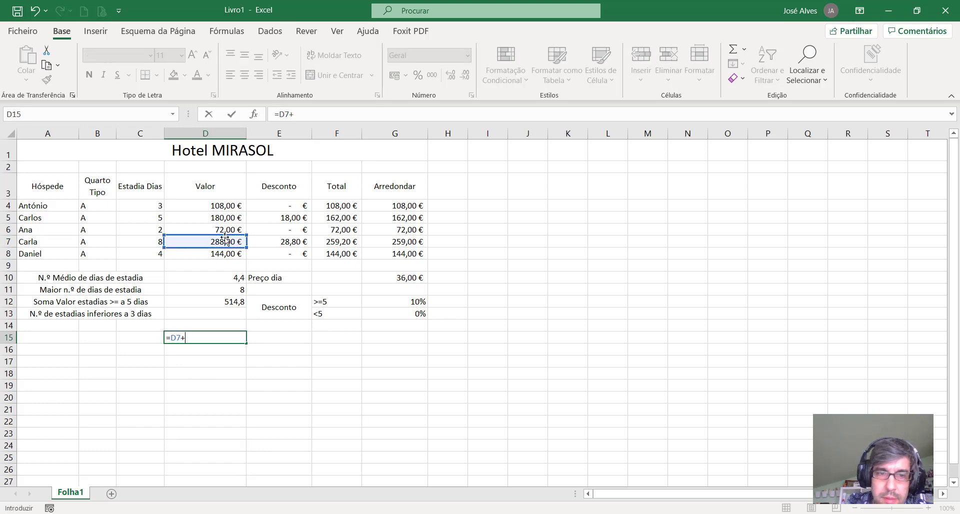
pyautogui.click(236, 218)
pyautogui.press('Return')
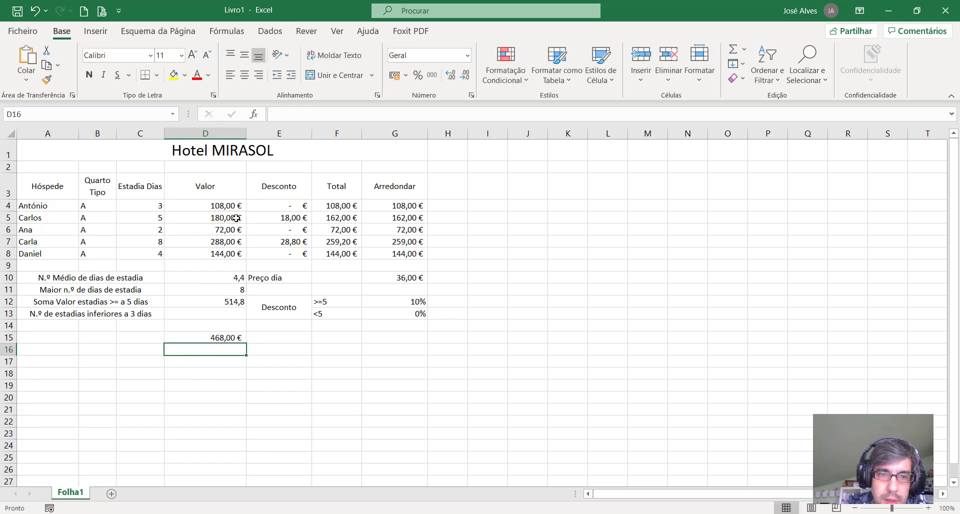
pyautogui.click(228, 338)
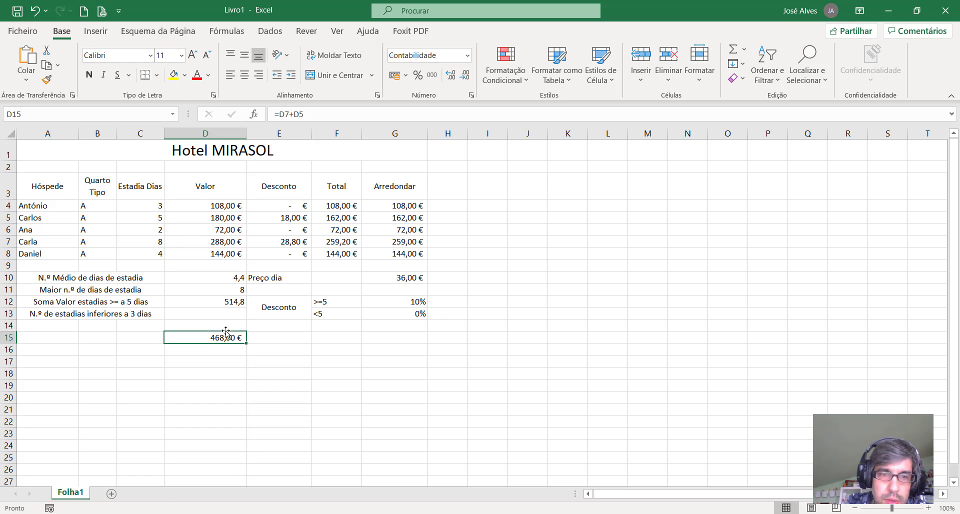
pyautogui.doubleClick(229, 301)
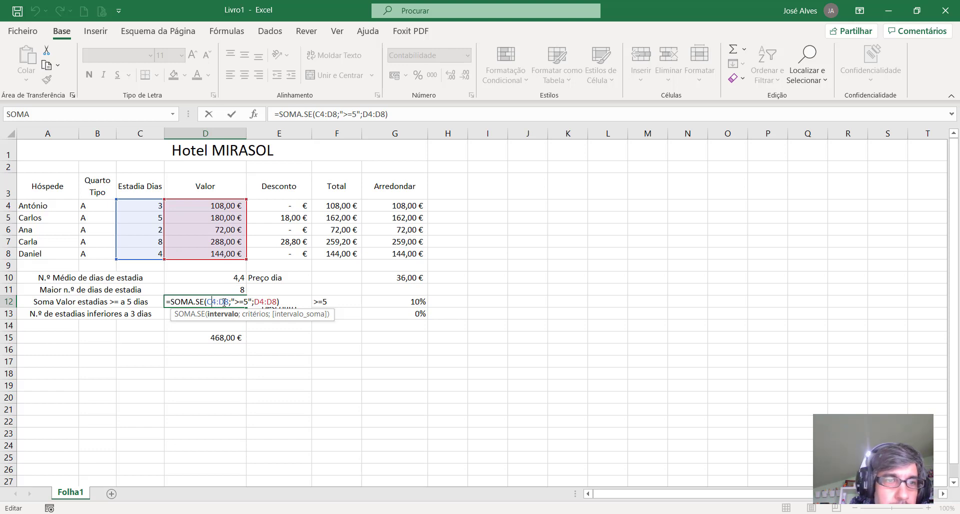
# Change D12's condition range to C4:C8 and clear the D15 check total.
pyautogui.press('BackSpace')
pyautogui.write('C')
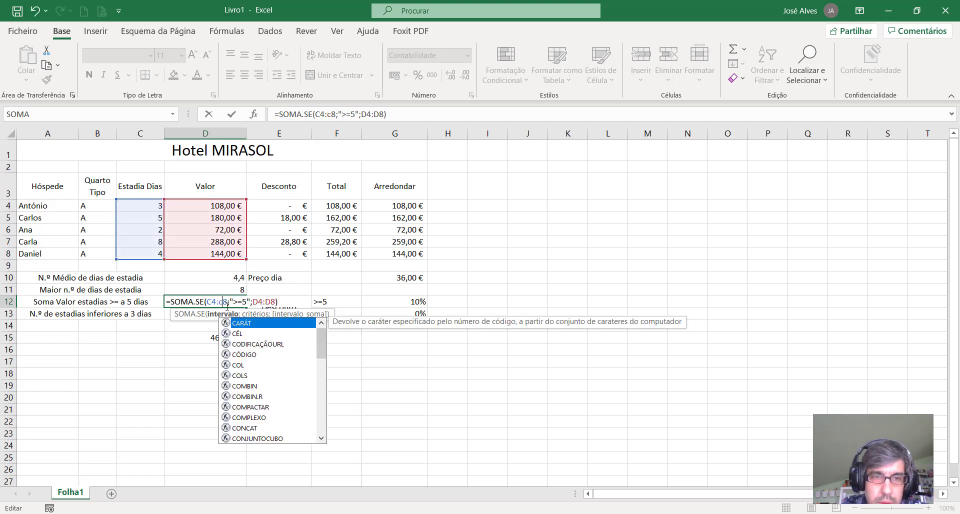
pyautogui.hotkey('ctrl', 'Return')
pyautogui.press('Down')
pyautogui.press('Down')
pyautogui.press('Down')
pyautogui.press('Delete')
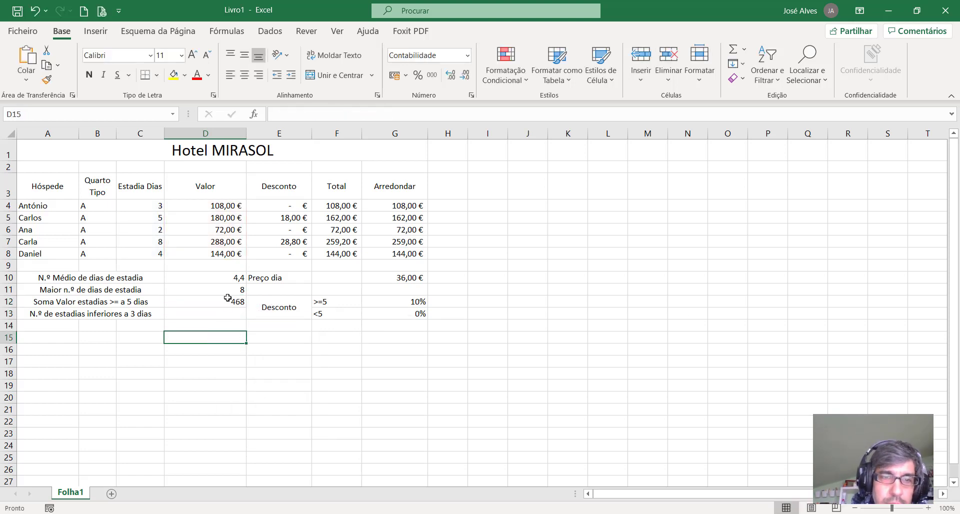
# Rewrite D12 as =SOMA.SE(C4:C8;">=5";D4:D8) to sum Valor for stays of 5+ days.
pyautogui.click(237, 301)
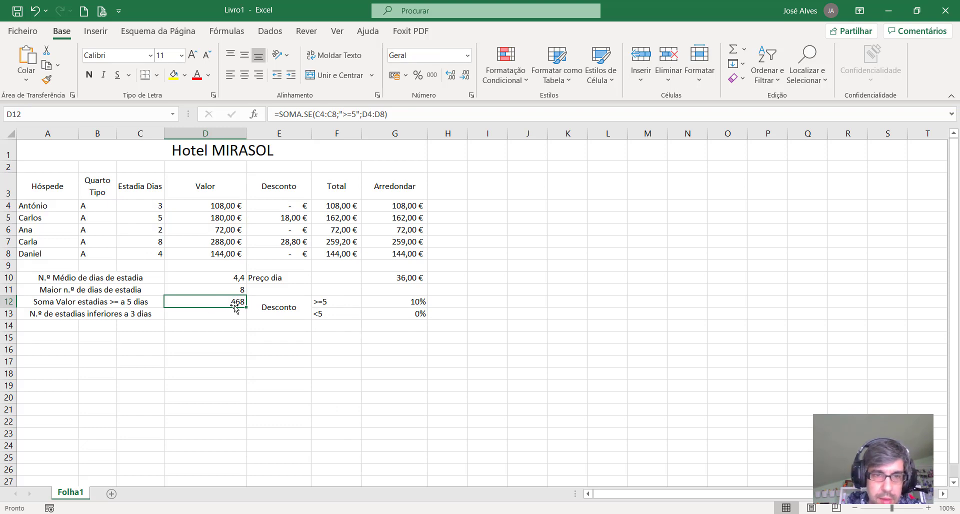
pyautogui.press('Delete')
pyautogui.write('=')
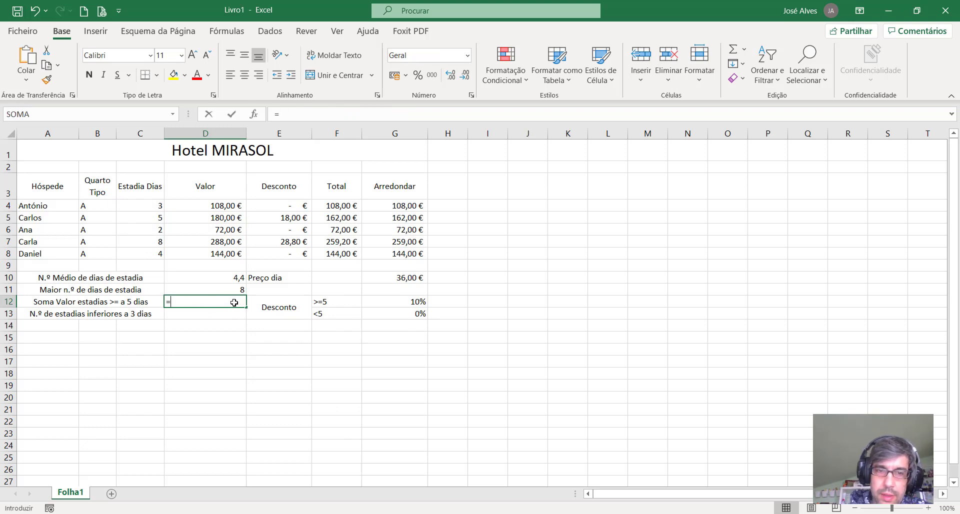
pyautogui.write('som')
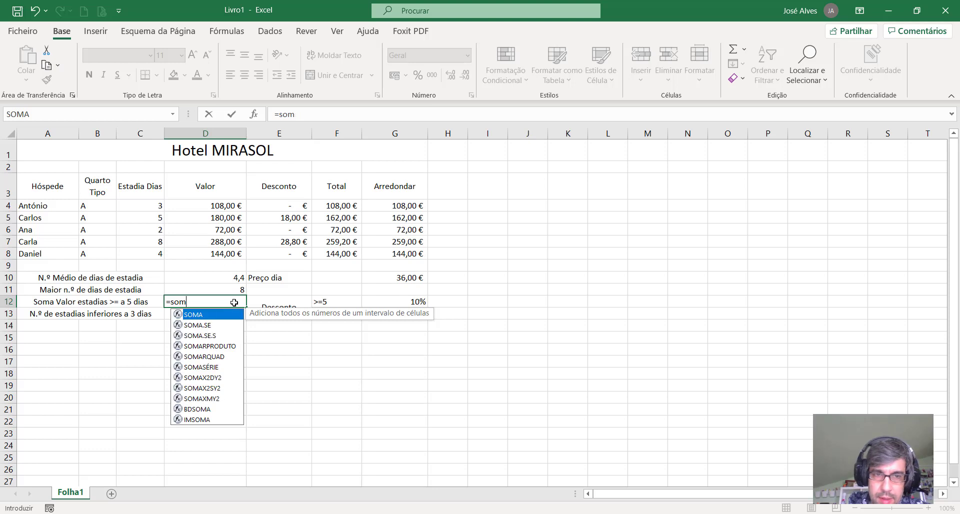
pyautogui.press('BackSpace')
pyautogui.press('BackSpace')
pyautogui.press('BackSpace')
pyautogui.write('so')
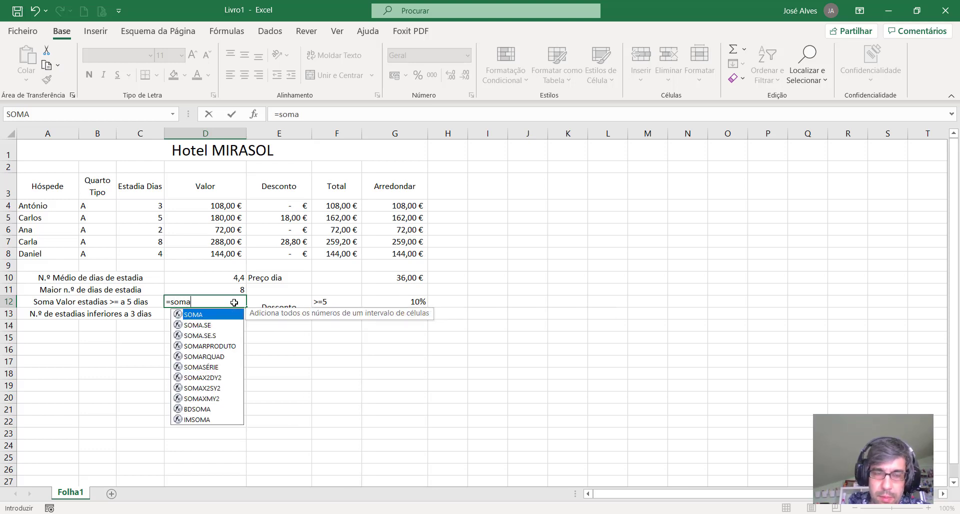
pyautogui.press('BackSpace')
pyautogui.press('BackSpace')
pyautogui.write('S')
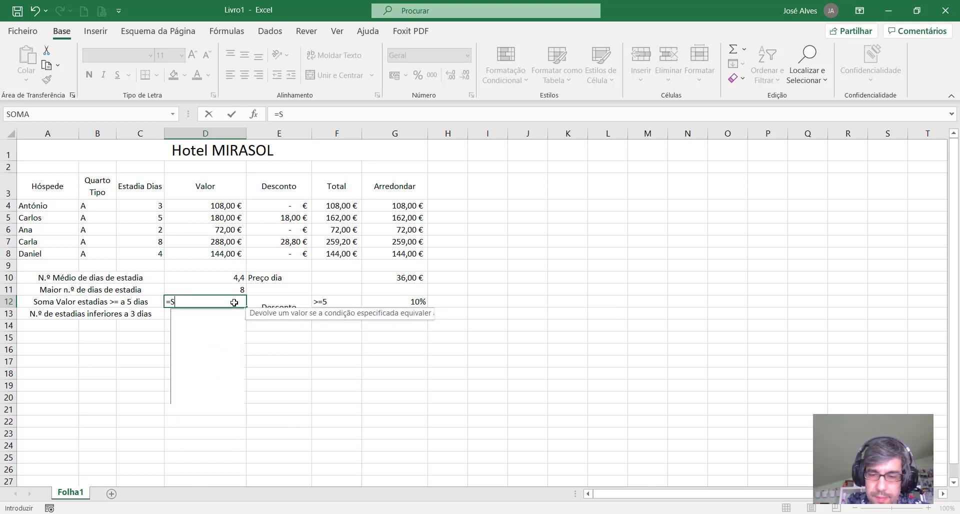
pyautogui.write('OMA.SE(')
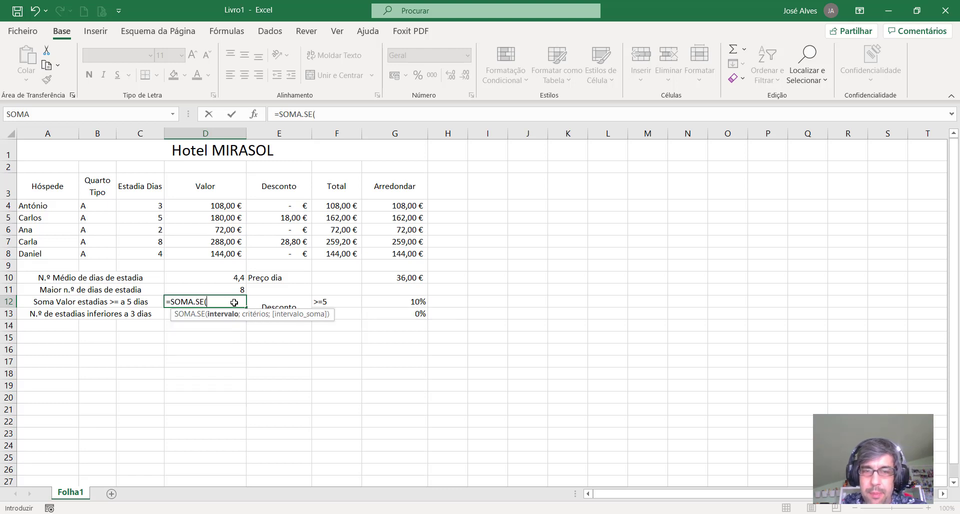
pyautogui.moveTo(154, 206); pyautogui.dragTo(149, 253)
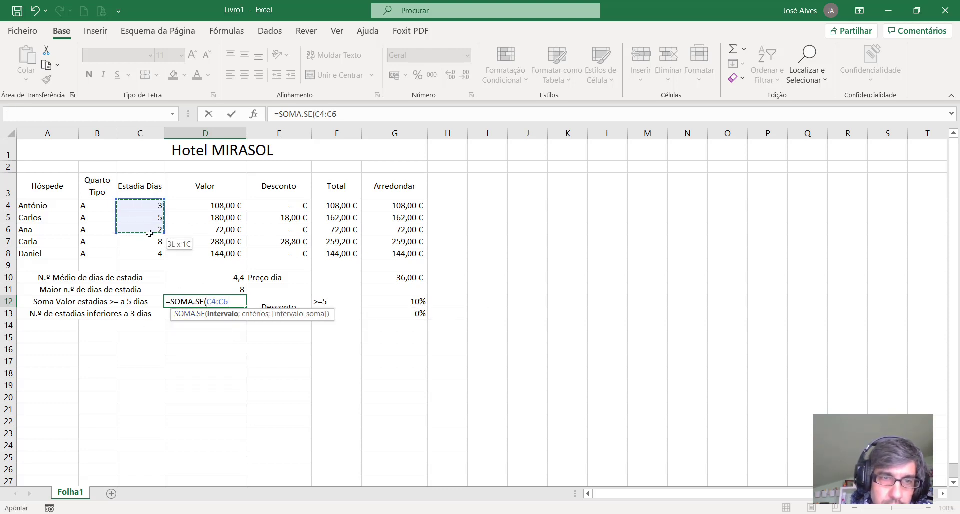
pyautogui.write(';">=5')
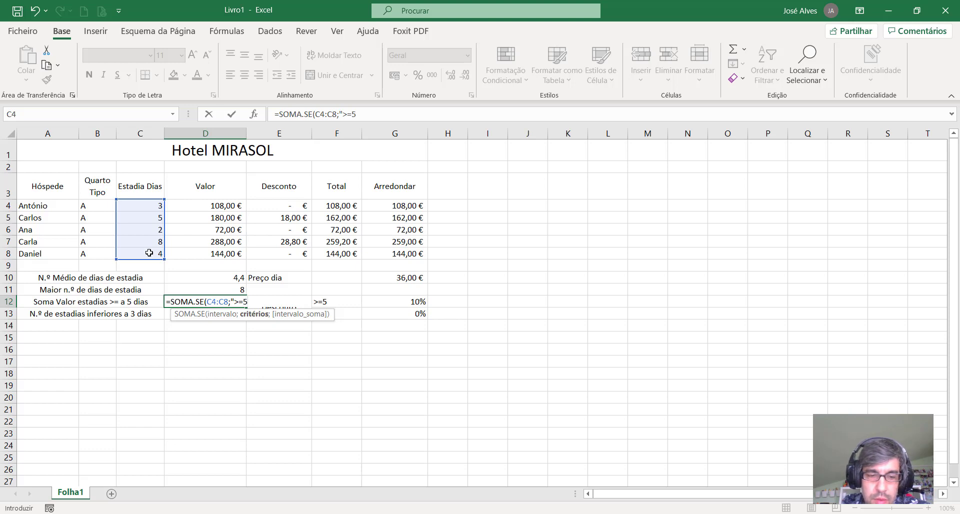
pyautogui.write(';')
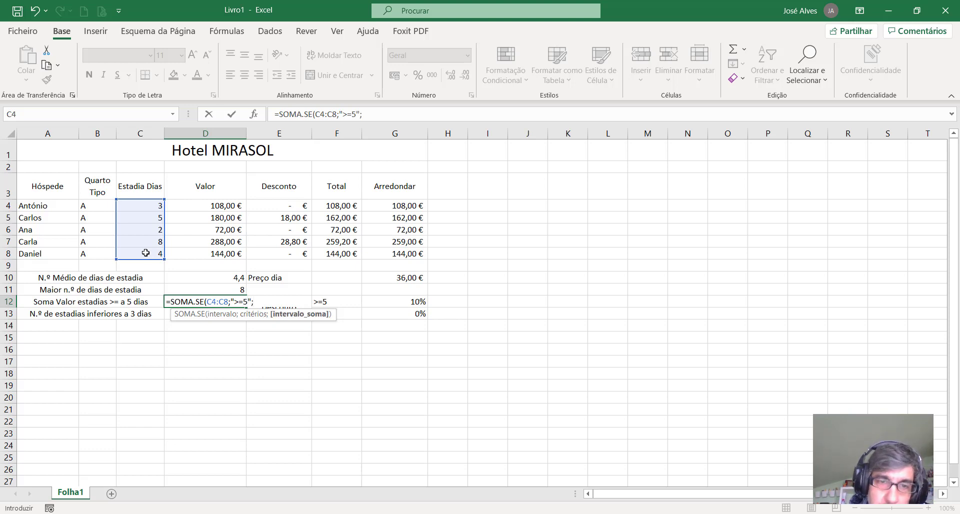
pyautogui.moveTo(216, 205); pyautogui.dragTo(218, 253)
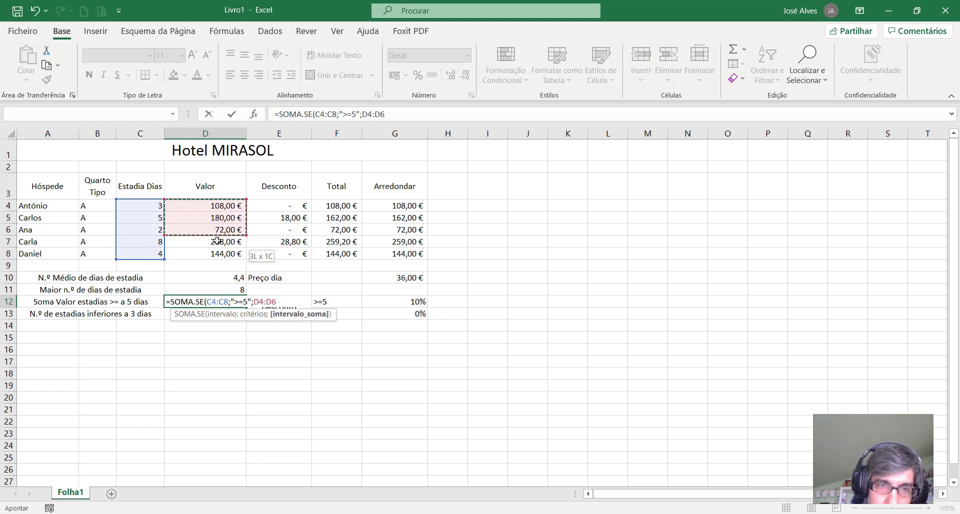
pyautogui.write(')')
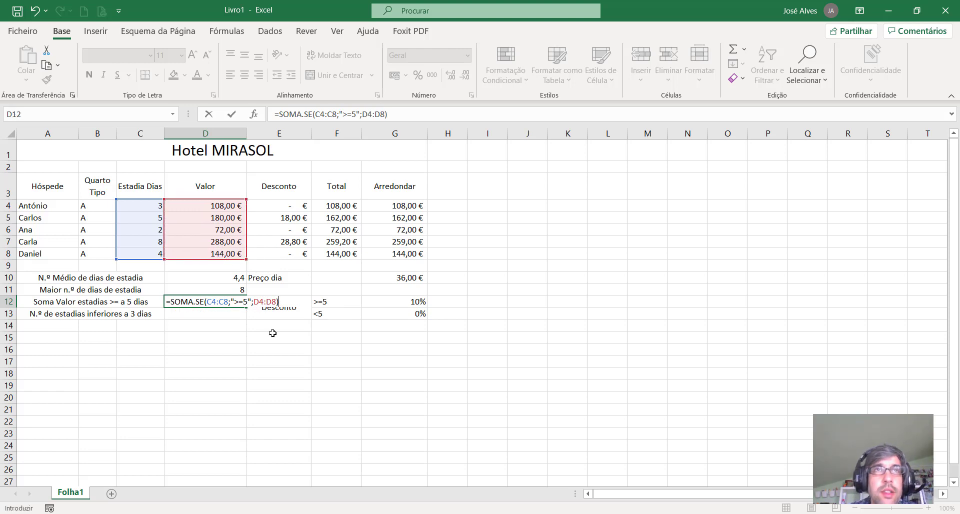
pyautogui.press('Return')
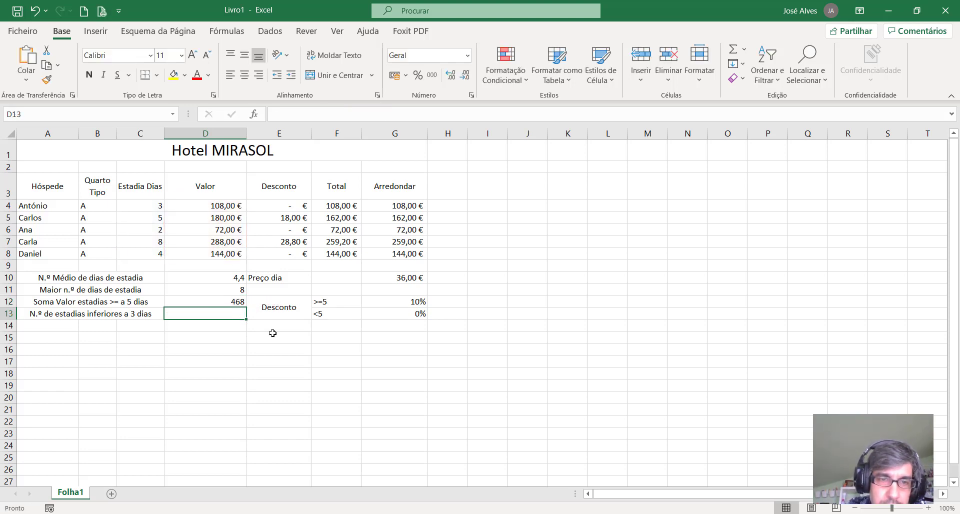
# Format D12 in euro Contabilidade format, showing 468,00 €.
pyautogui.click(236, 299)
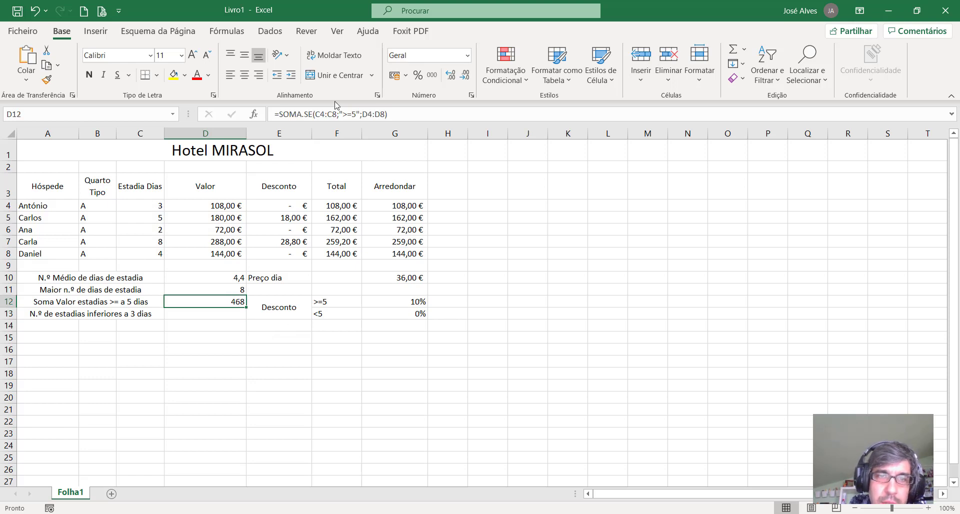
pyautogui.click(395, 75)
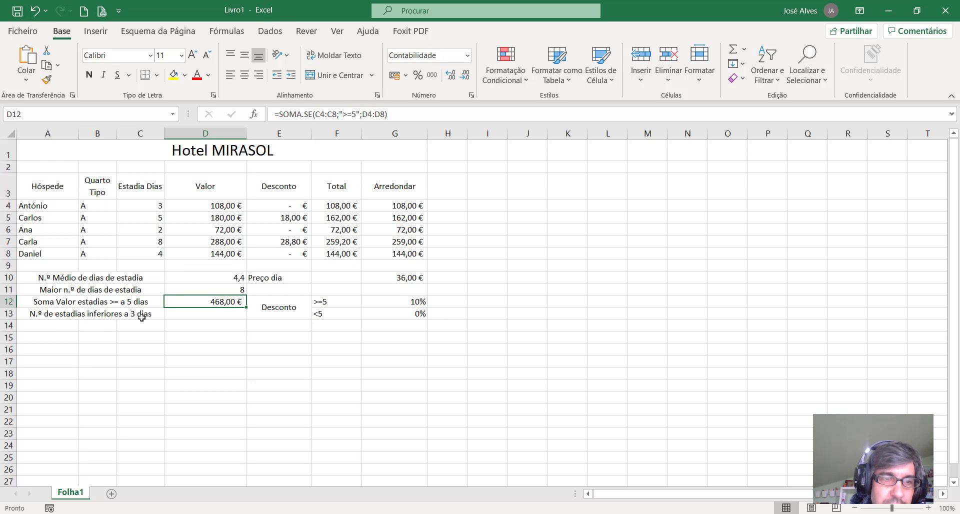
pyautogui.click(209, 318)
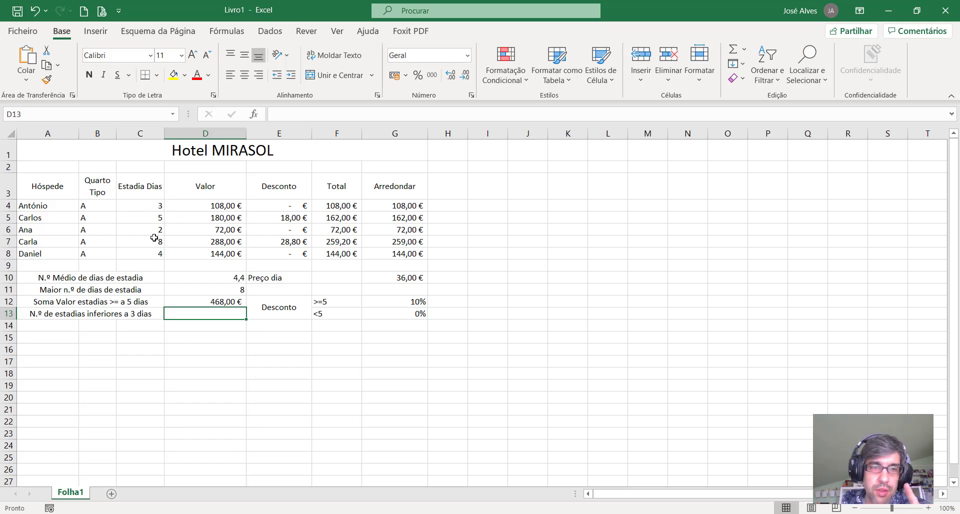
# Enter =CONTAR.SE(C4:C8;"<3") in D13, counting 1 stay under 3 days.
pyautogui.write('=')
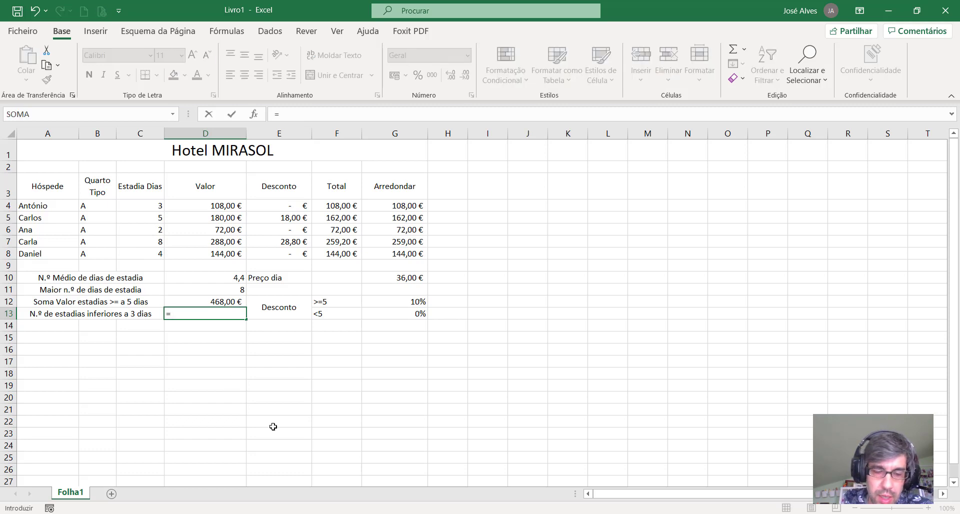
pyautogui.write('CONTAR')
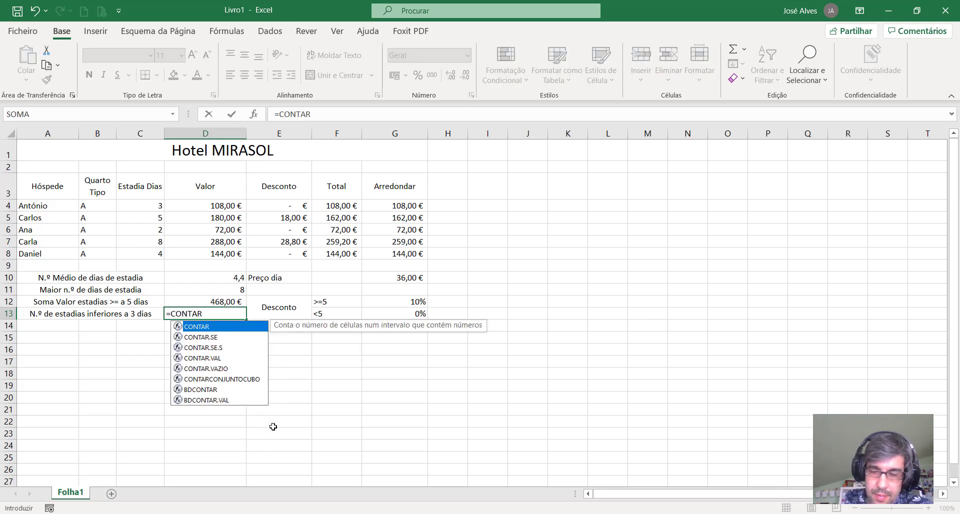
pyautogui.write('.SE(')
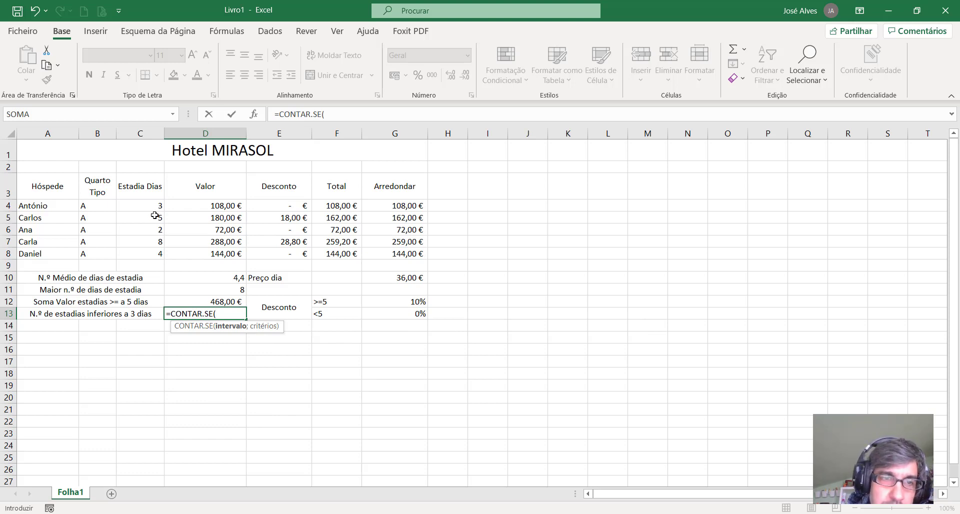
pyautogui.moveTo(152, 206); pyautogui.dragTo(156, 253)
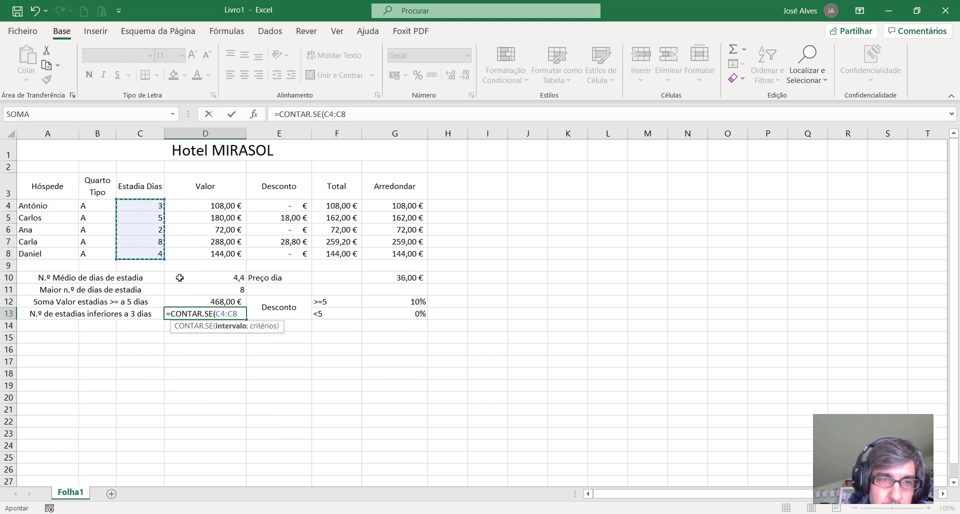
pyautogui.write(';"<')
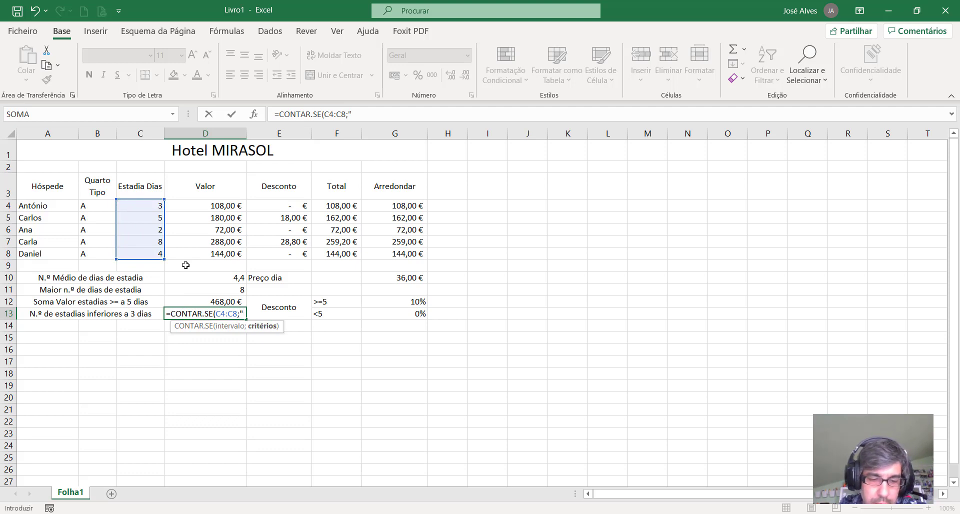
pyautogui.write('3')
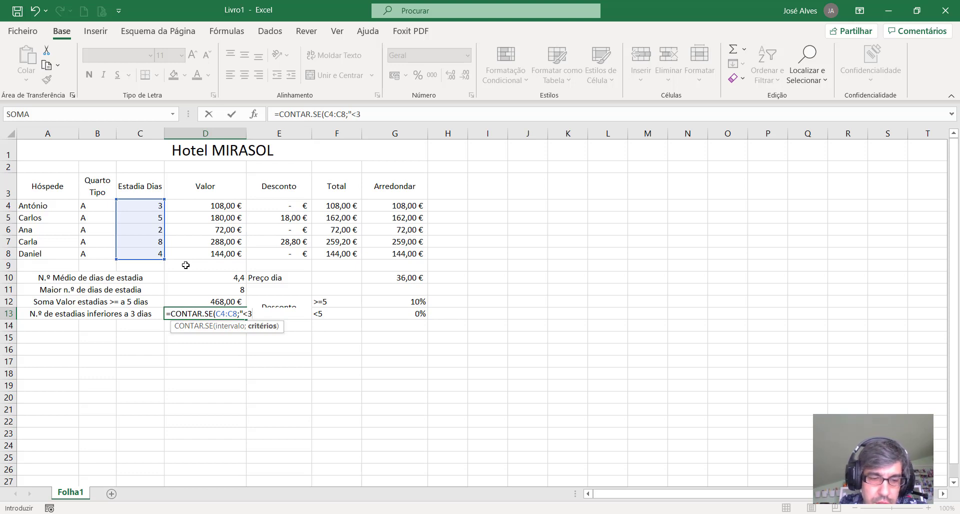
pyautogui.write('")')
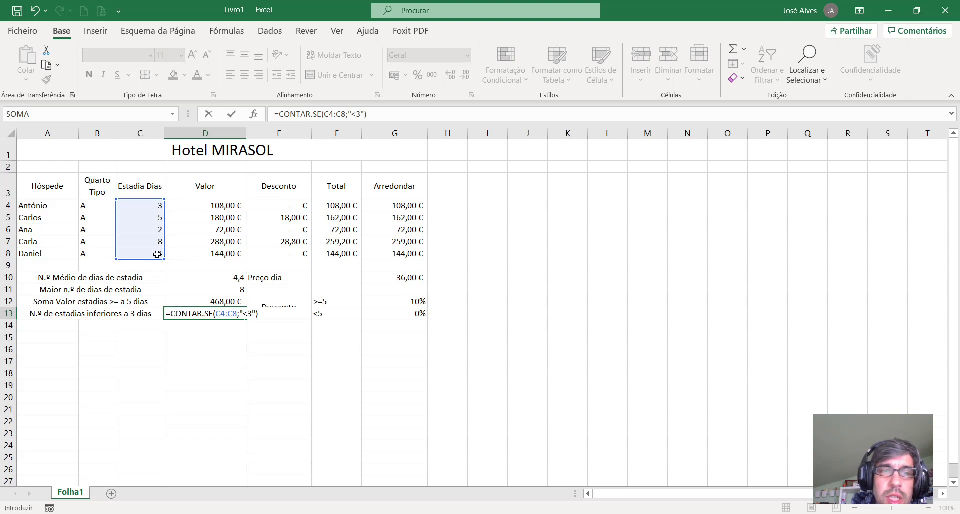
pyautogui.press('Return')
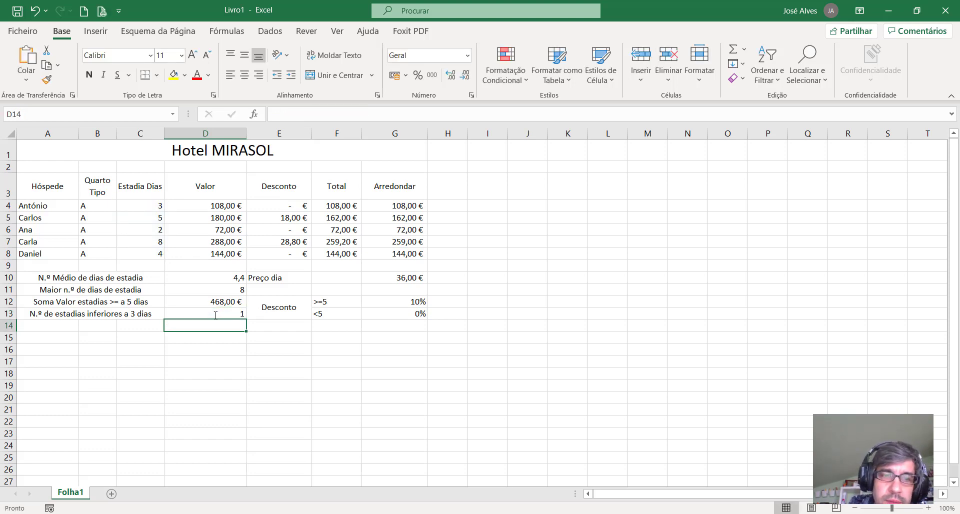
pyautogui.click(217, 314)
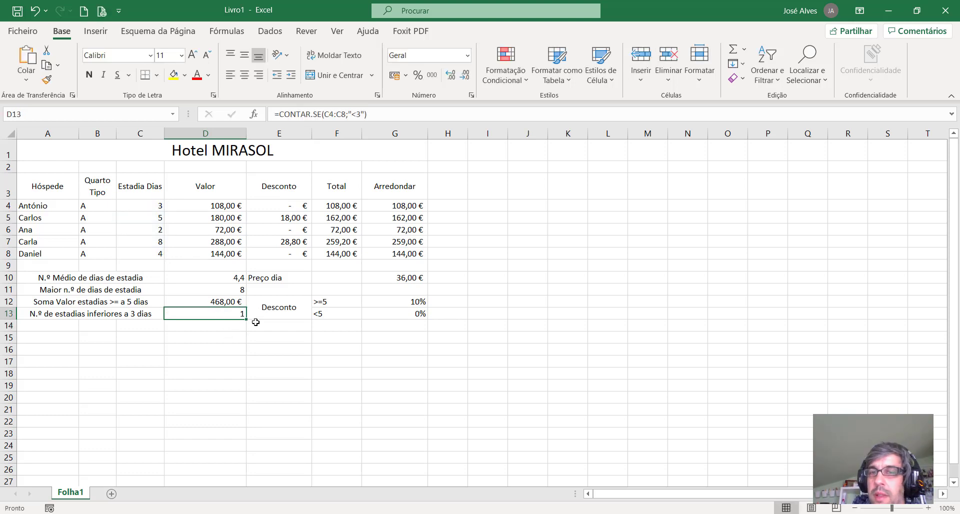
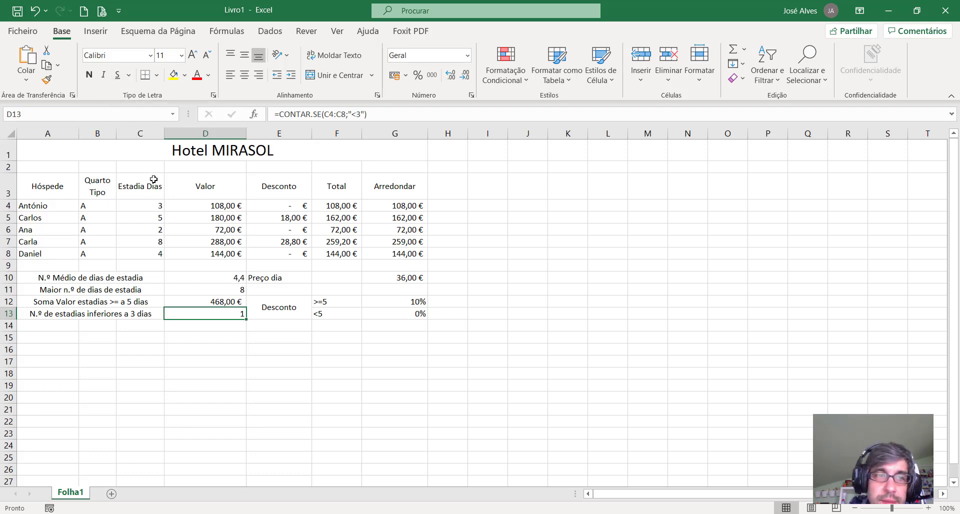
# Select guest names A3:A8 together with the Estadia Dias values C3:C8.
pyautogui.moveTo(48, 193); pyautogui.dragTo(56, 254)
pyautogui.moveTo(59, 181); pyautogui.dragTo(58, 256)
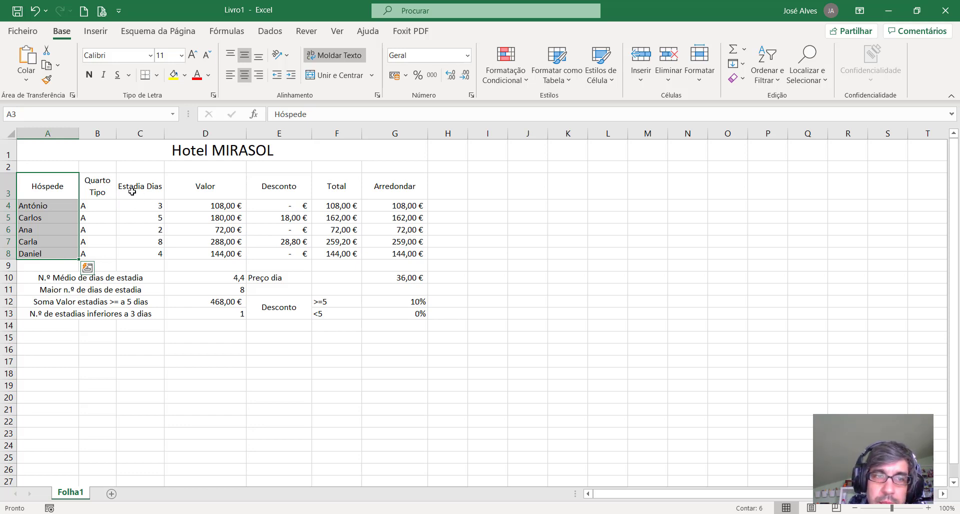
pyautogui.moveTo(133, 189); pyautogui.dragTo(133, 249)
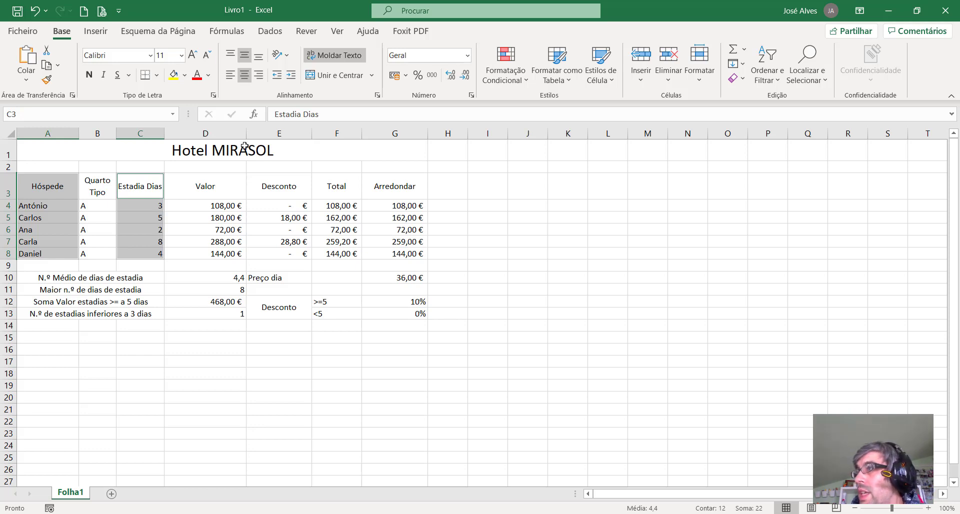
# Insert a Circular 3D pie chart from the selected guest stay data.
pyautogui.click(96, 32)
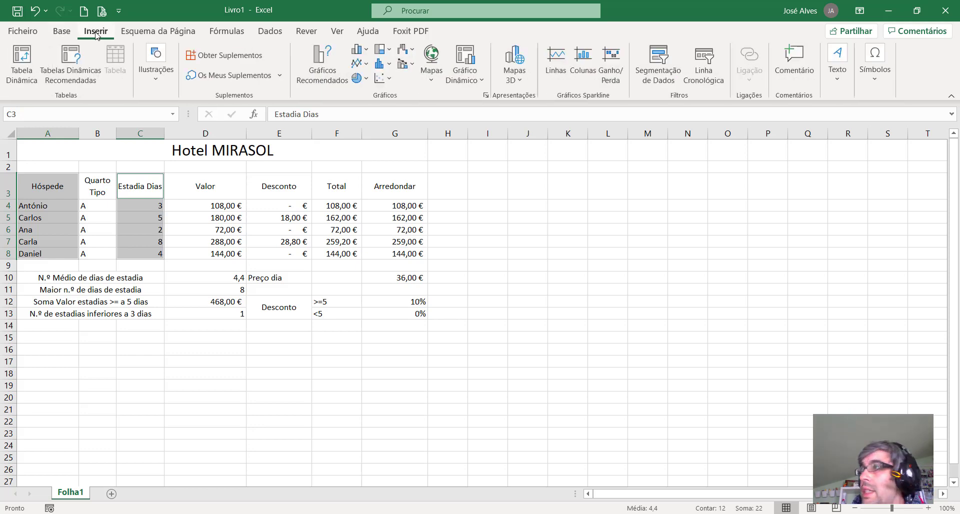
pyautogui.click(358, 79)
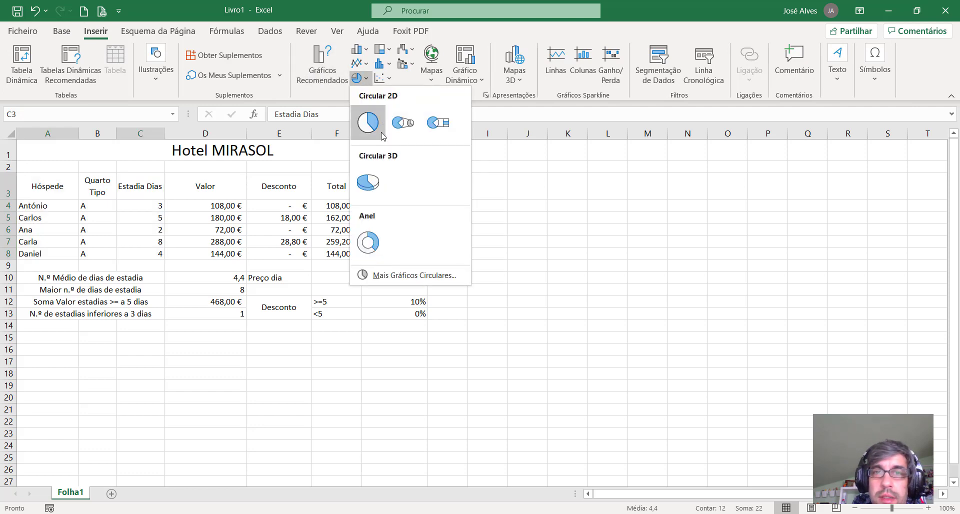
pyautogui.click(371, 186)
# Move the pie chart below the summary rows and enlarge it.
pyautogui.moveTo(356, 244)
pyautogui.mouseDown()
pyautogui.moveTo(130, 364)
pyautogui.moveTo(115, 346)
pyautogui.mouseUp()
pyautogui.scroll(-2, 250, 370)
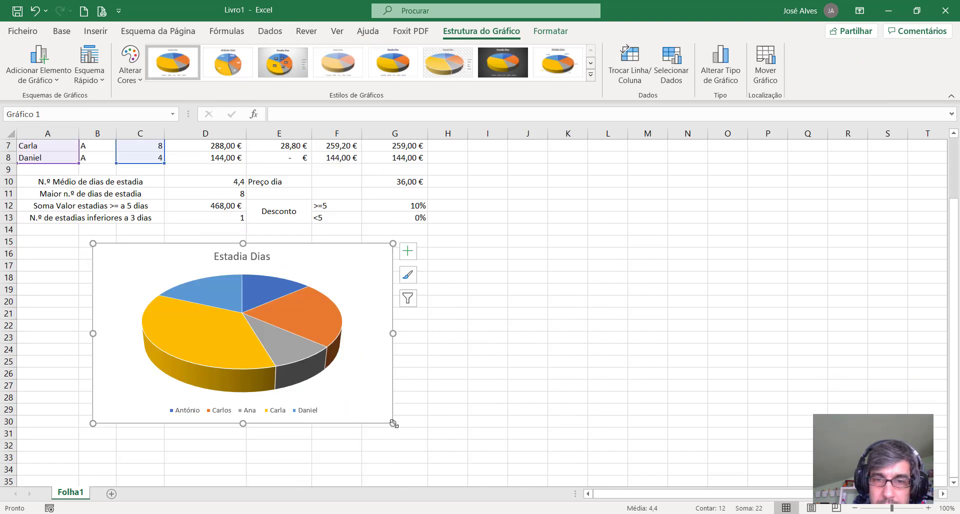
pyautogui.moveTo(394, 424); pyautogui.dragTo(426, 435)
pyautogui.moveTo(336, 257); pyautogui.dragTo(313, 246)
pyautogui.moveTo(398, 437); pyautogui.dragTo(405, 445)
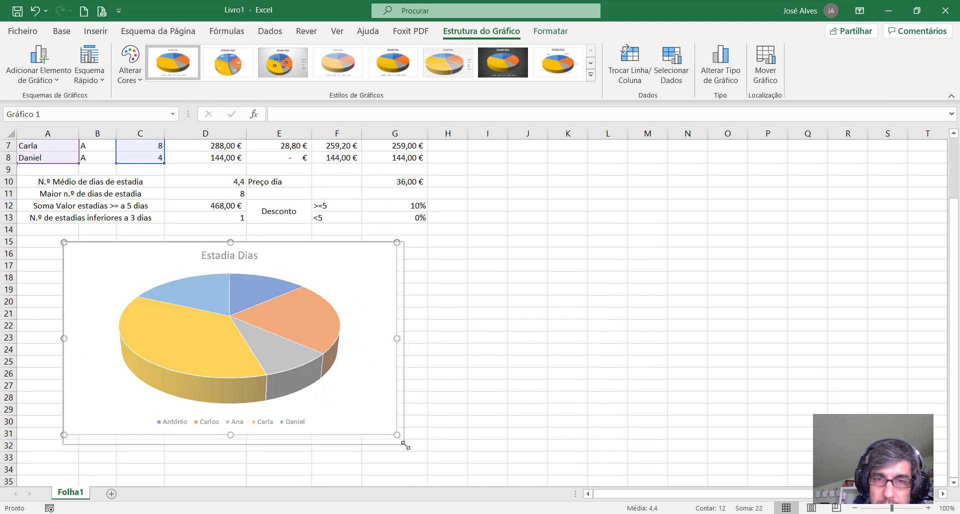
# Apply Quick Layout 6 (percentages, right legend) and retitle the chart 'Saídas'.
pyautogui.click(89, 75)
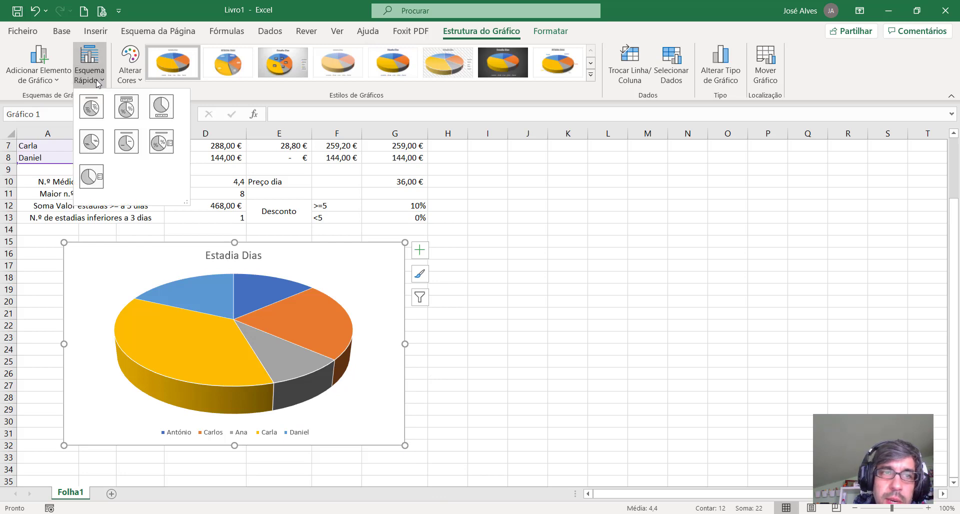
pyautogui.click(157, 145)
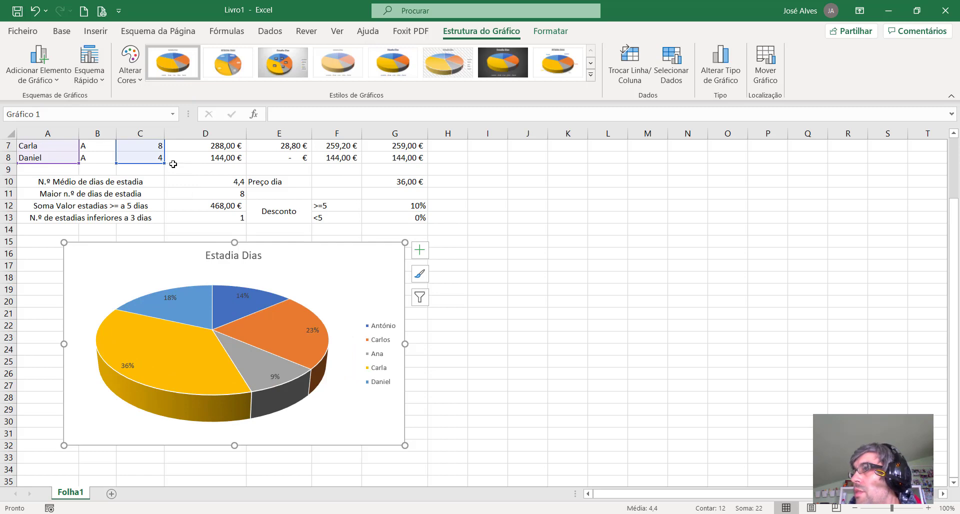
pyautogui.click(223, 256)
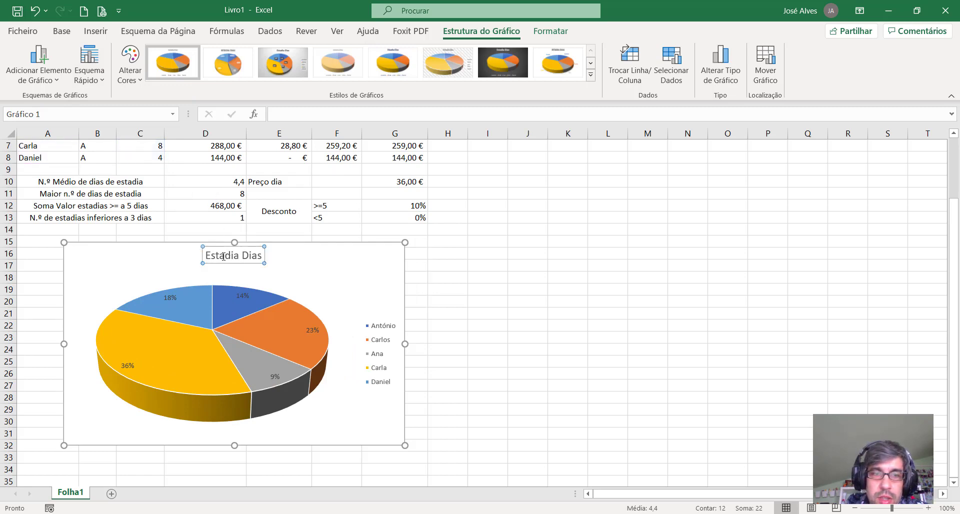
pyautogui.tripleClick(224, 256)
pyautogui.write('sA')
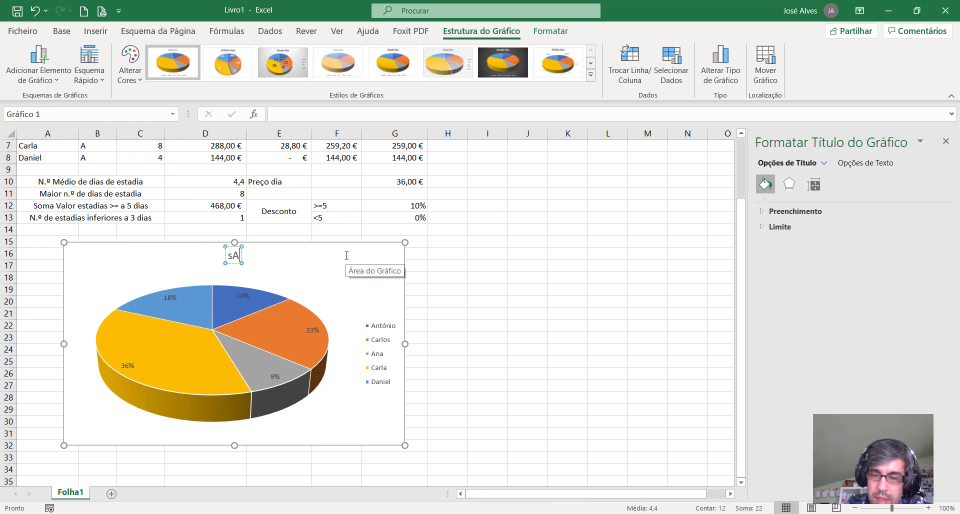
pyautogui.write('tadi')
pyautogui.press('BackSpace')
pyautogui.press('BackSpace')
pyautogui.press('BackSpace')
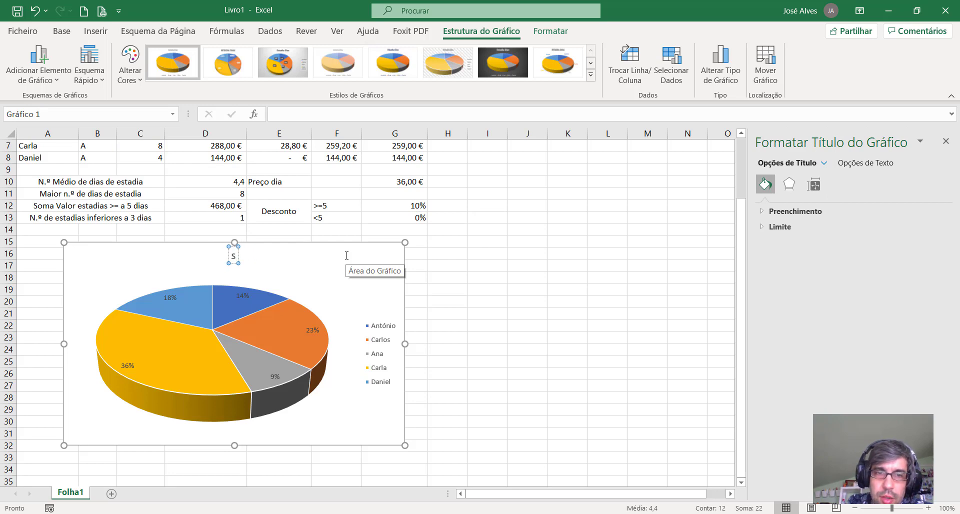
pyautogui.press('BackSpace')
pyautogui.write('Sa')
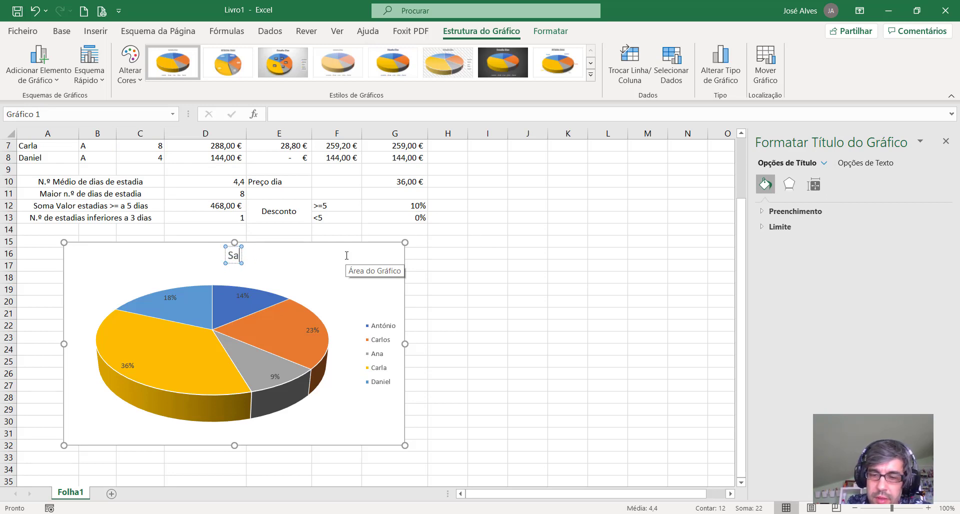
pyautogui.write('ídas')
pyautogui.click(398, 310)
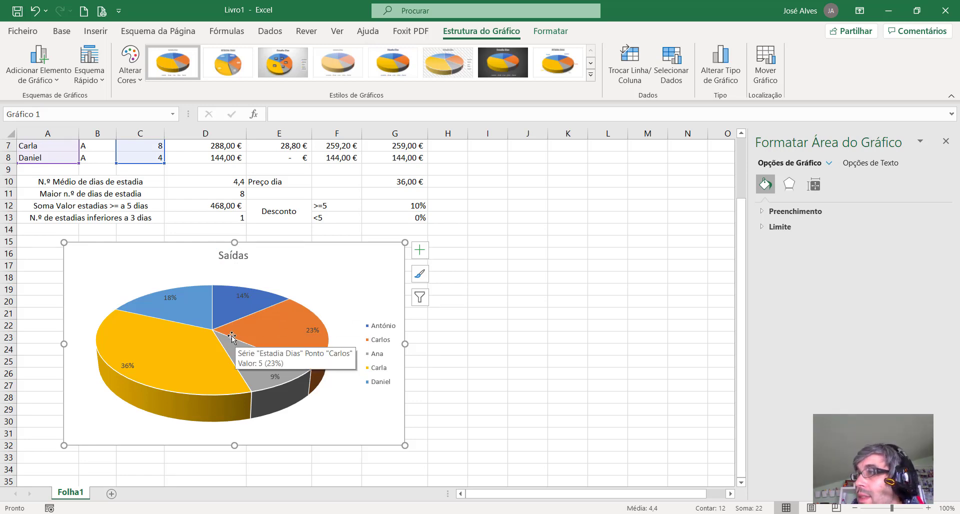
# Pull Carla's slice out from the pie.
pyautogui.click(166, 370)
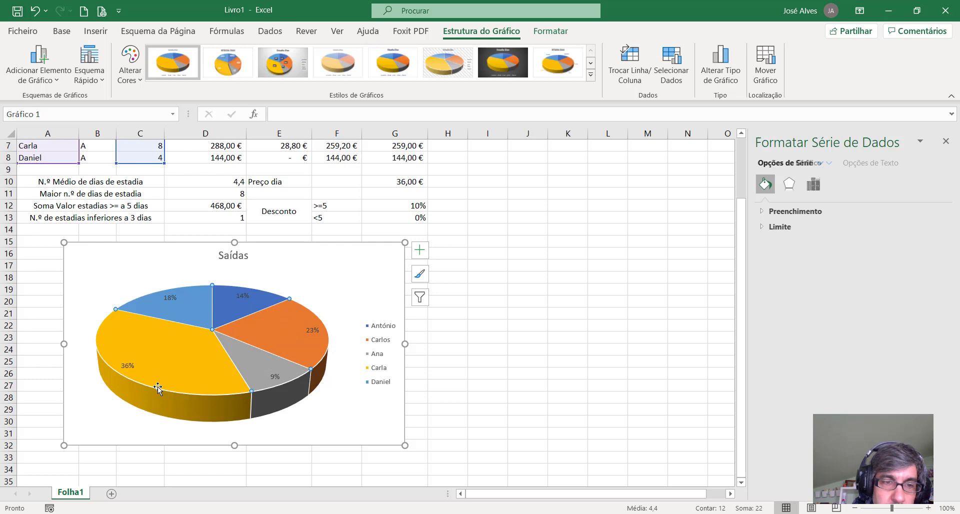
pyautogui.click(170, 356)
pyautogui.moveTo(168, 361)
pyautogui.mouseDown()
pyautogui.moveTo(185, 368)
pyautogui.moveTo(99, 357)
pyautogui.mouseUp()
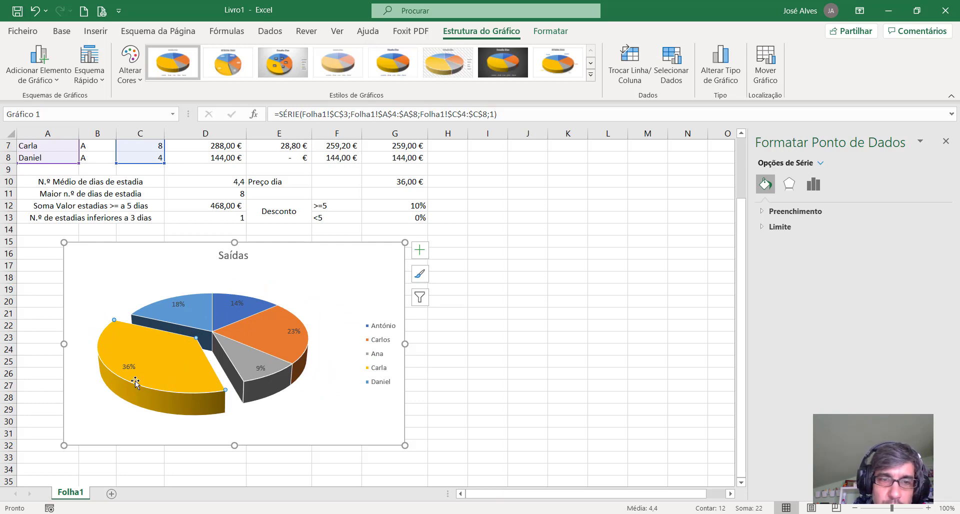
# Move Carla's 36% data label to the lower left on a leader line.
pyautogui.click(128, 369)
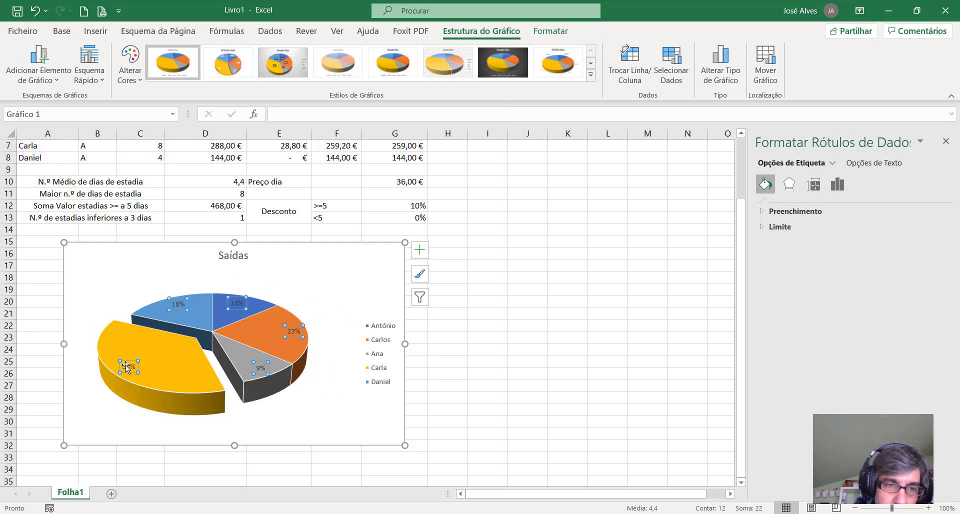
pyautogui.moveTo(128, 369); pyautogui.dragTo(95, 410)
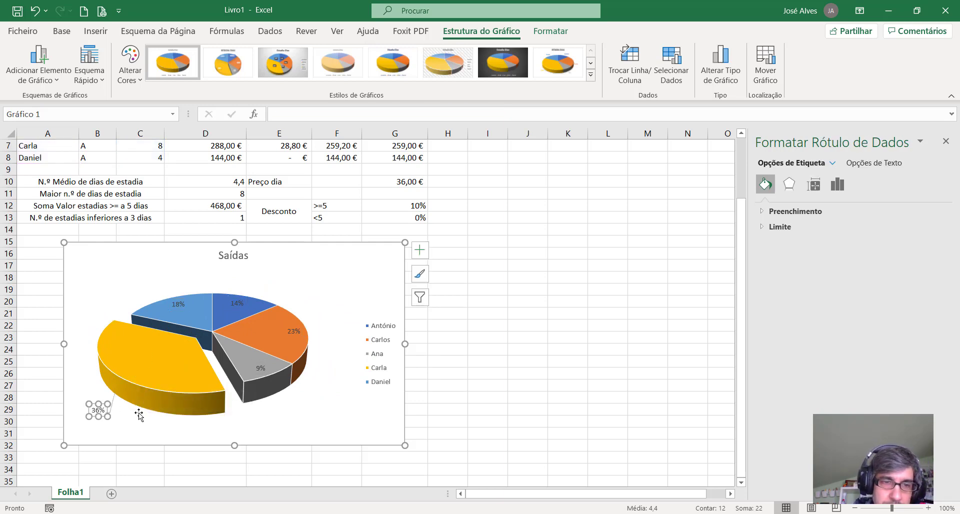
pyautogui.click(192, 393)
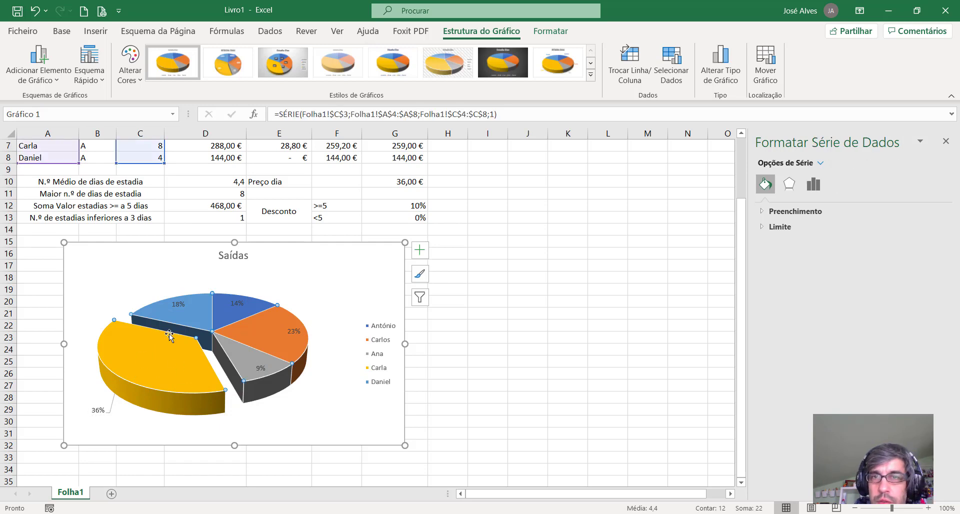
pyautogui.moveTo(153, 358)
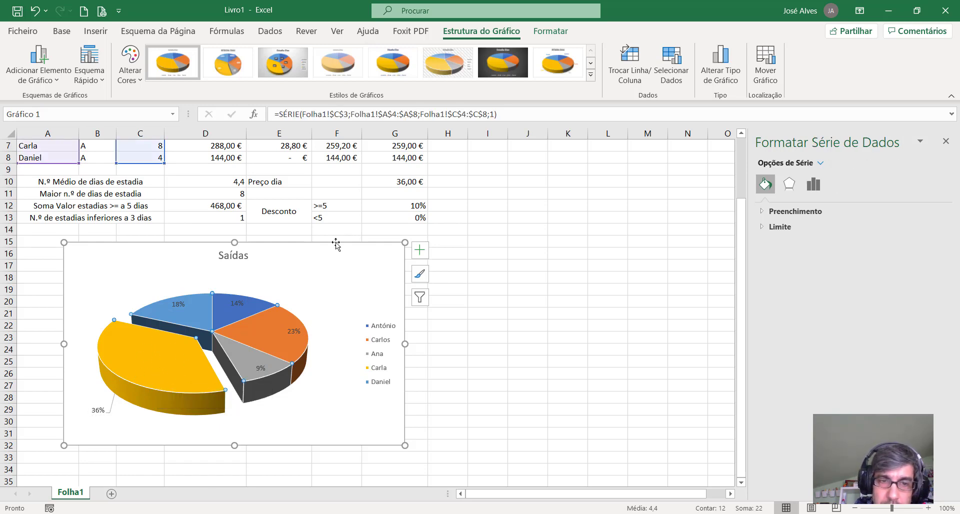
# Fill only Carla's slice with the Water droplets texture, undoing the whole-pie fill.
pyautogui.click(567, 36)
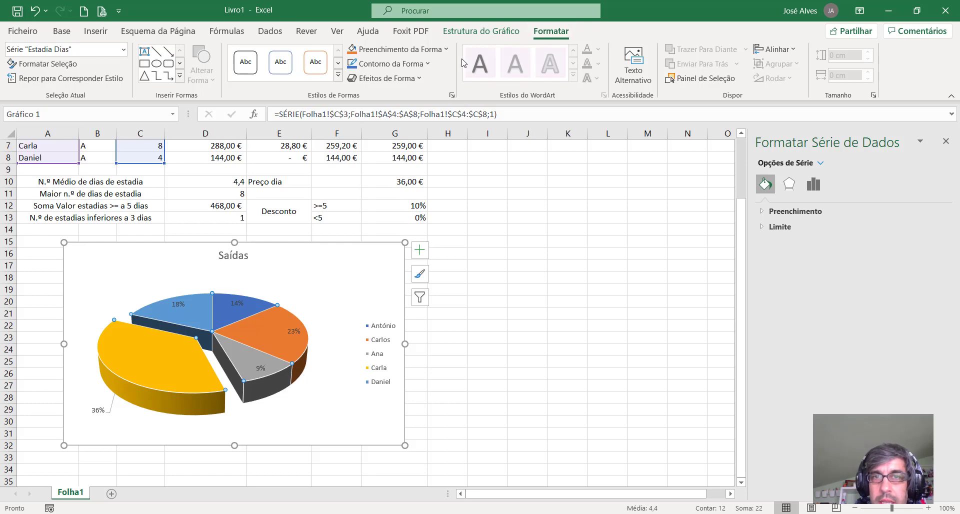
pyautogui.click(445, 50)
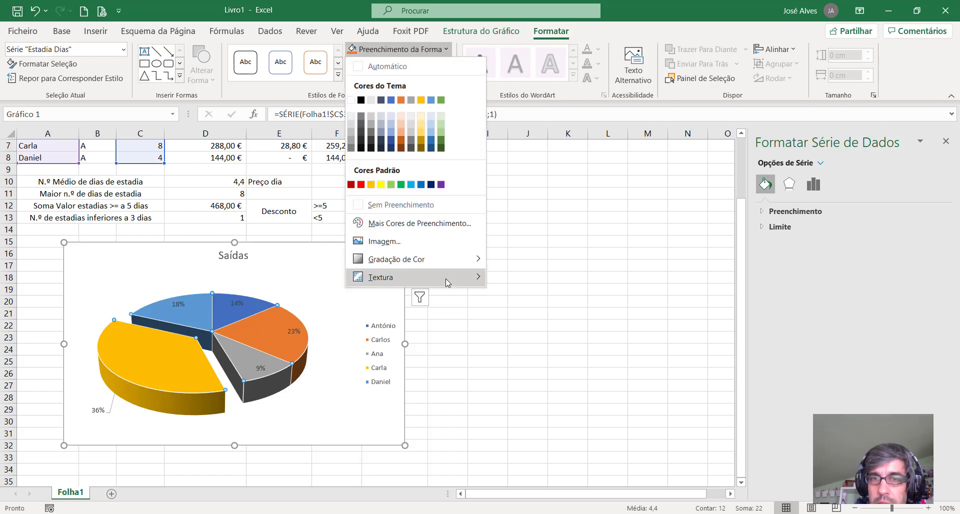
pyautogui.moveTo(446, 278)
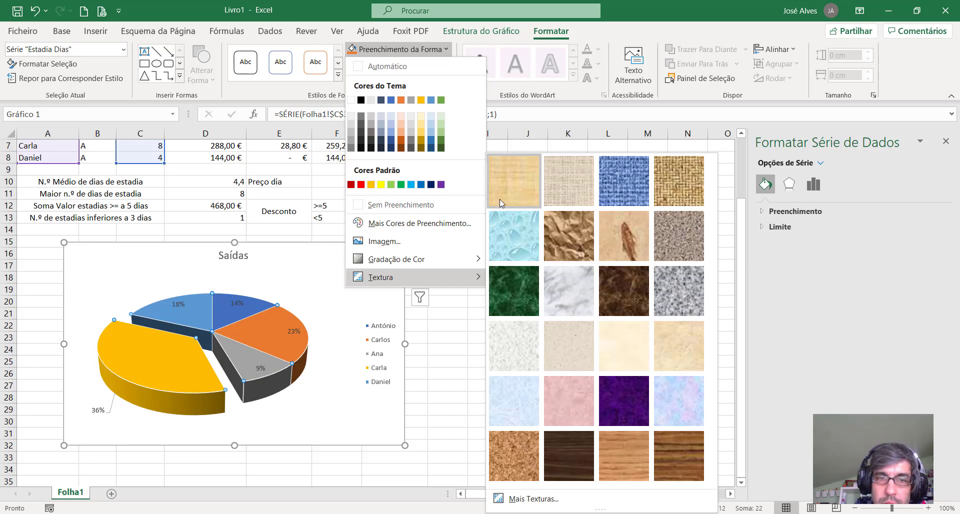
pyautogui.click(502, 239)
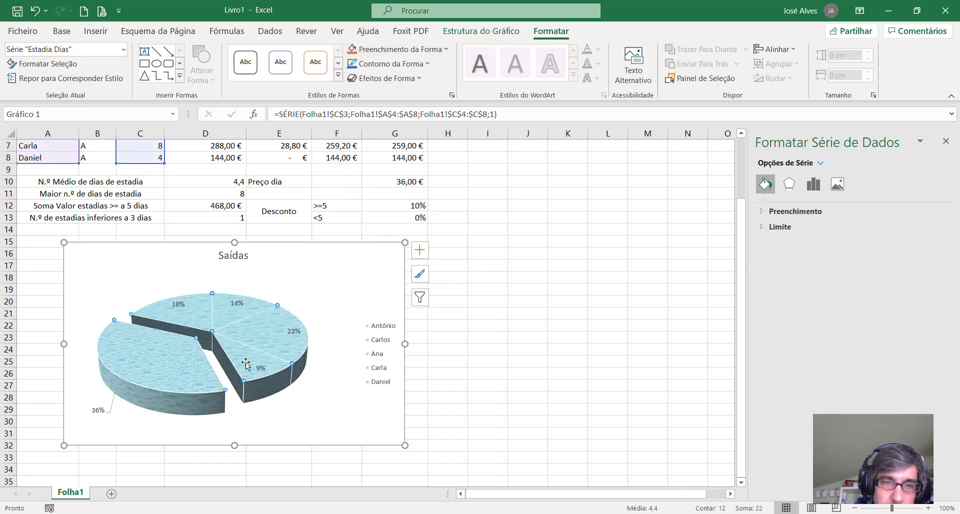
pyautogui.click(35, 10)
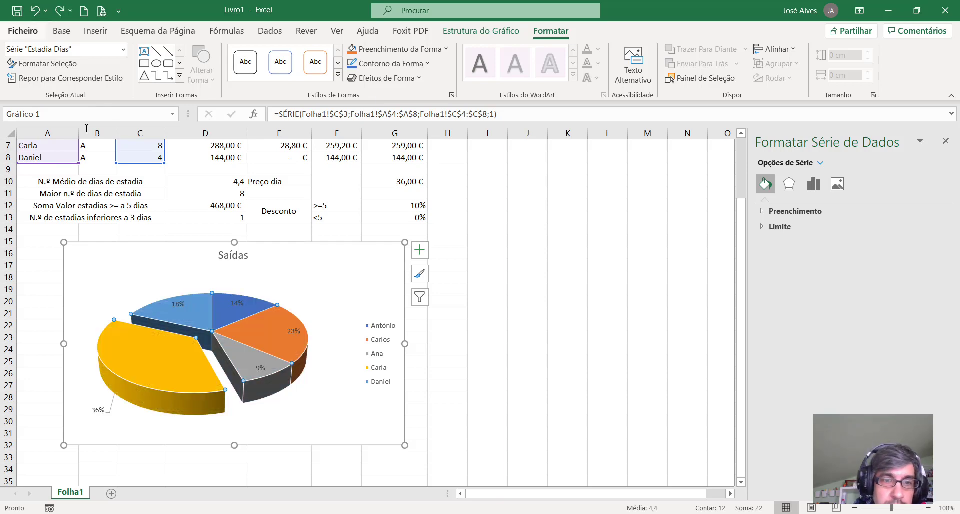
pyautogui.click(146, 365)
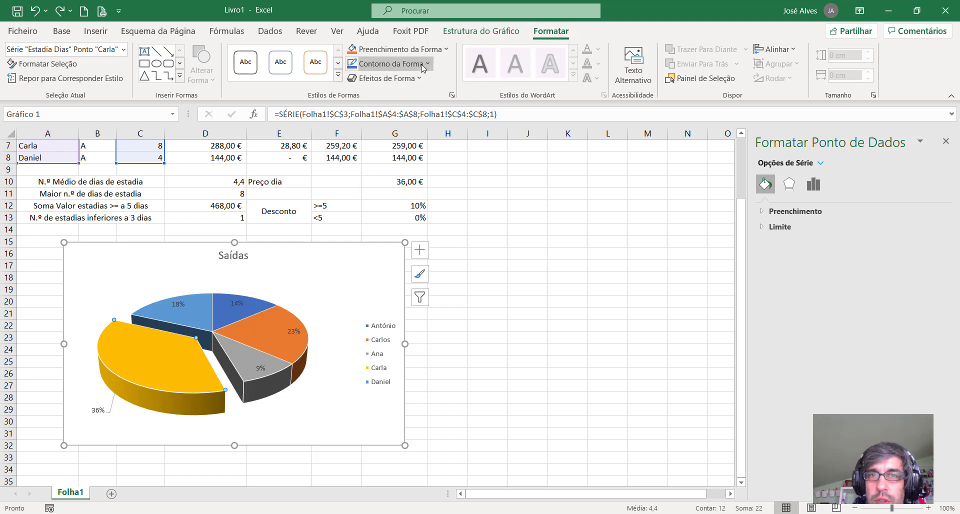
pyautogui.click(432, 52)
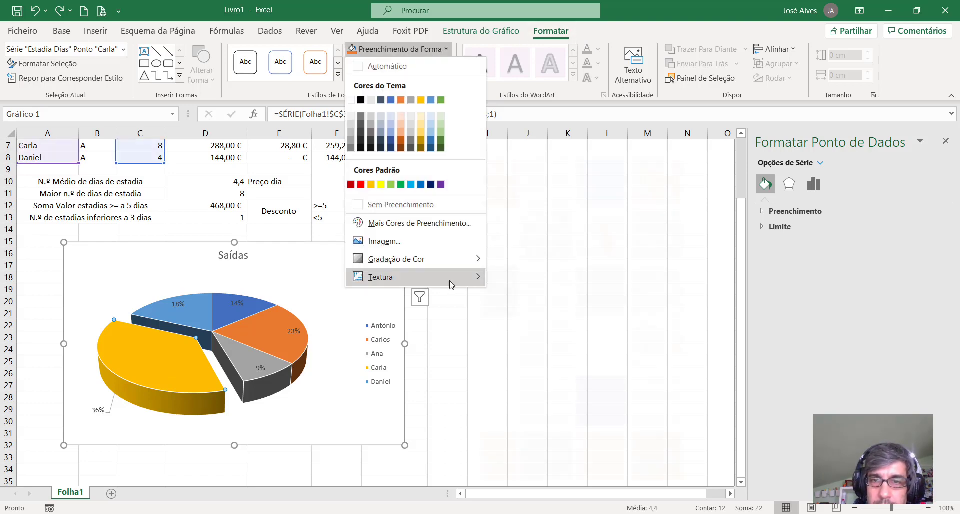
pyautogui.moveTo(418, 277)
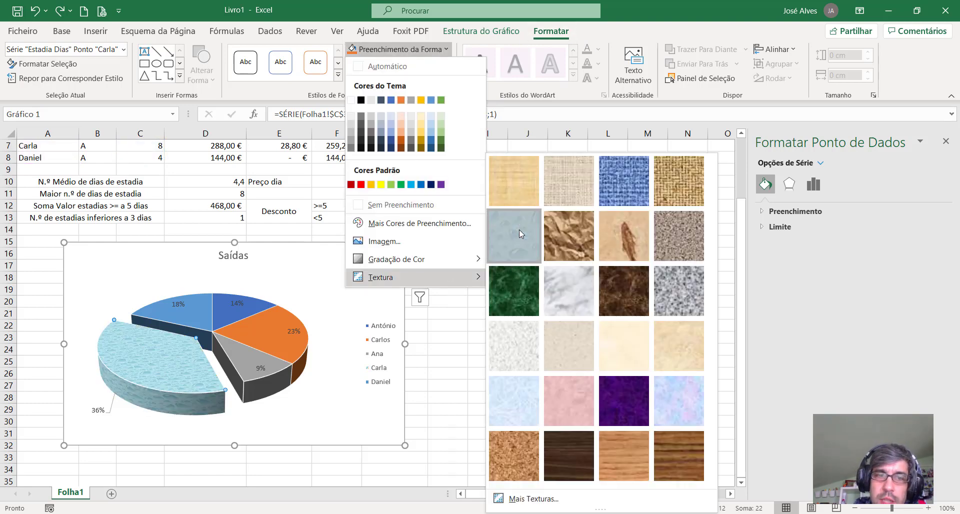
pyautogui.click(520, 229)
pyautogui.click(534, 345)
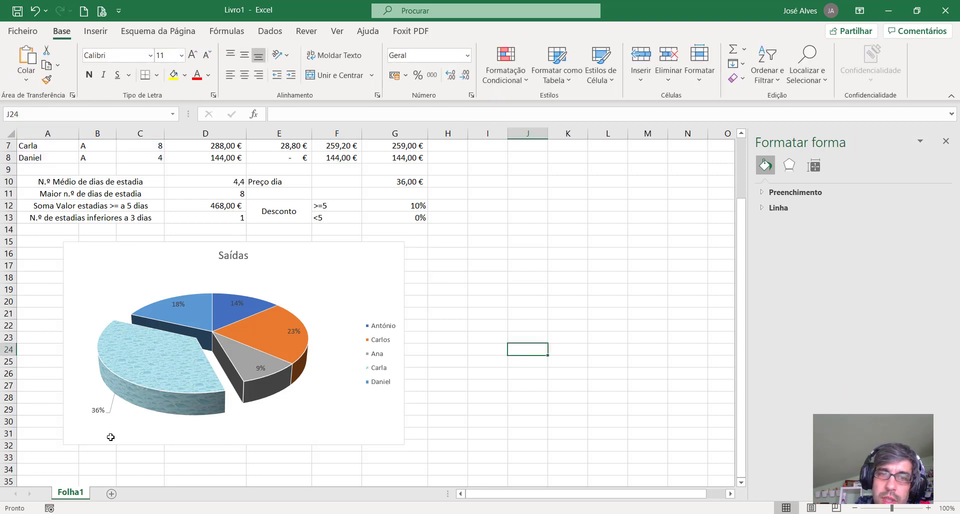
pyautogui.click(137, 382)
# Nudge the Saídas chart slightly and resize it to 8,87 × 14,92 cm.
pyautogui.click(137, 381)
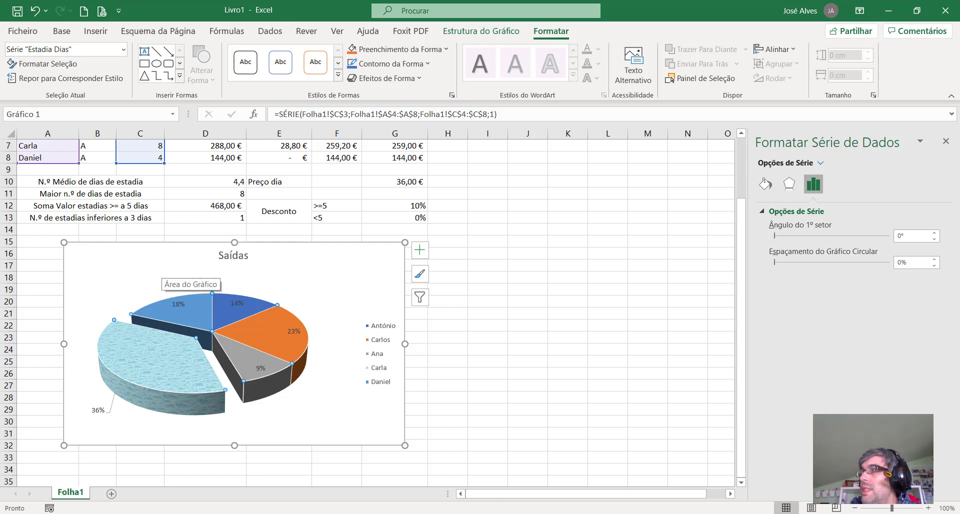
pyautogui.click(483, 348)
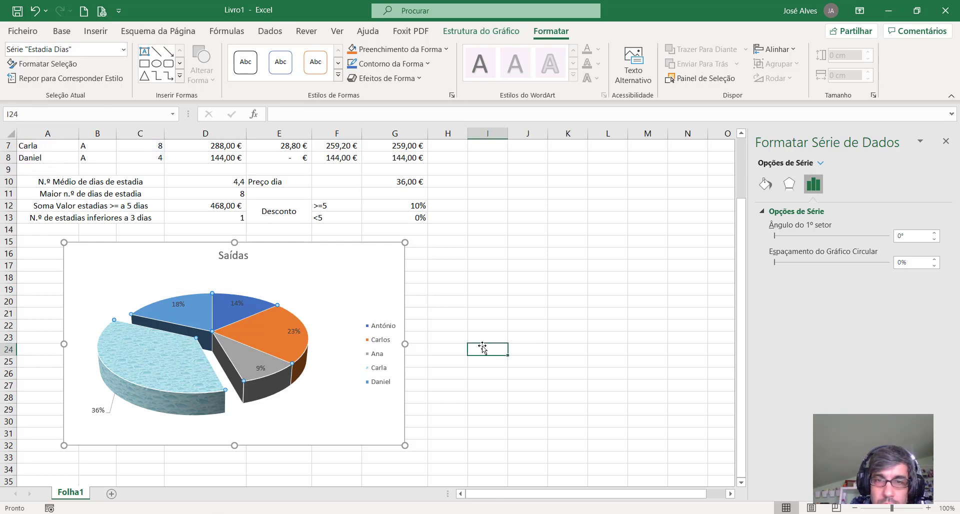
pyautogui.click(317, 257)
pyautogui.moveTo(317, 257); pyautogui.dragTo(311, 258)
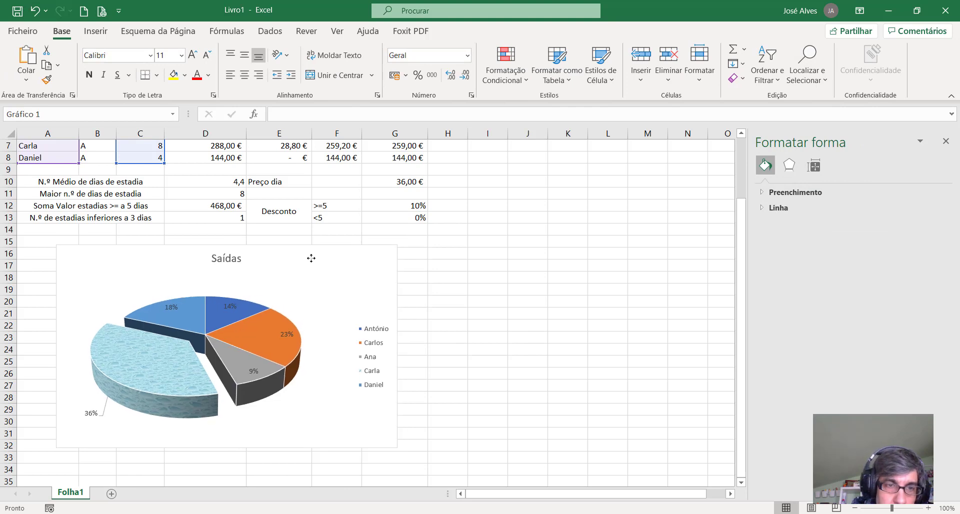
pyautogui.moveTo(397, 449); pyautogui.dragTo(409, 455)
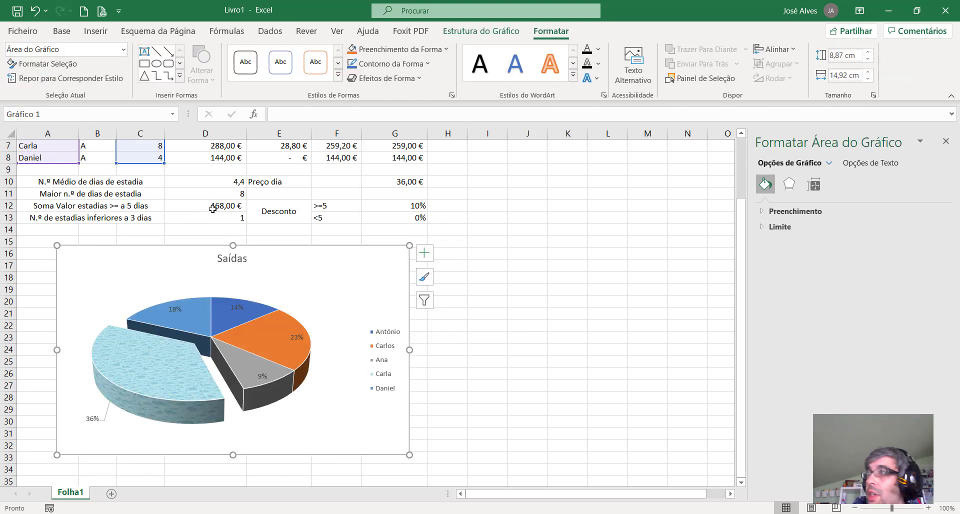
pyautogui.click(529, 253)
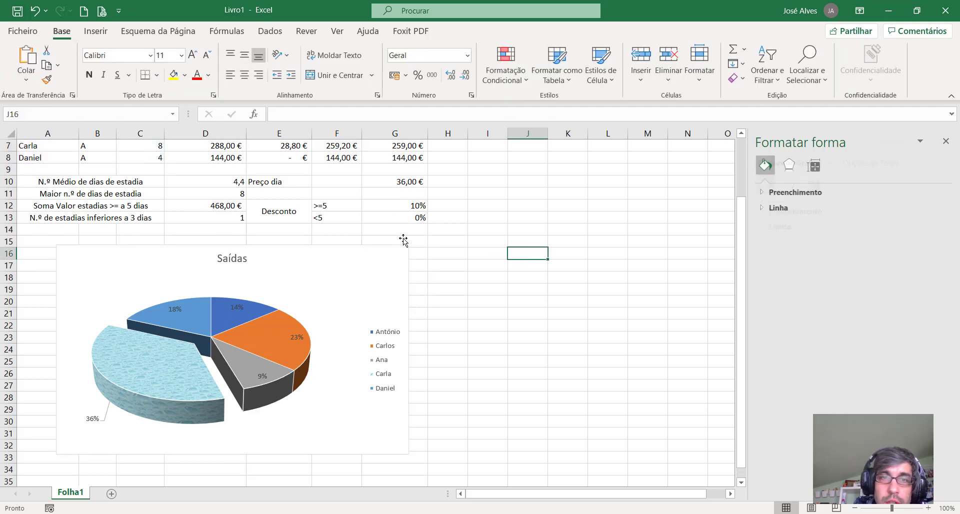
pyautogui.scroll(2, 549, 210)
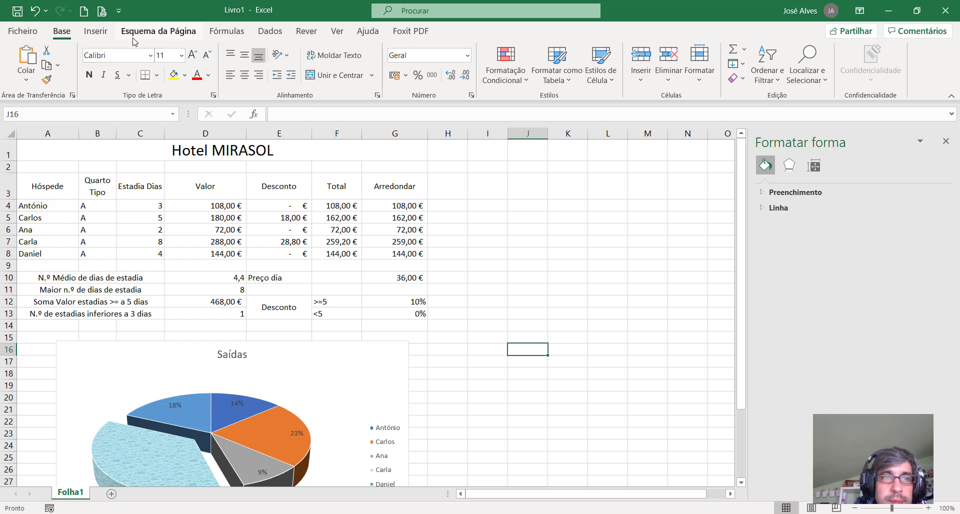
# In print Page Setup, choose Horizontal orientation and fit to 1 page wide by 1 tall.
pyautogui.click(102, 11)
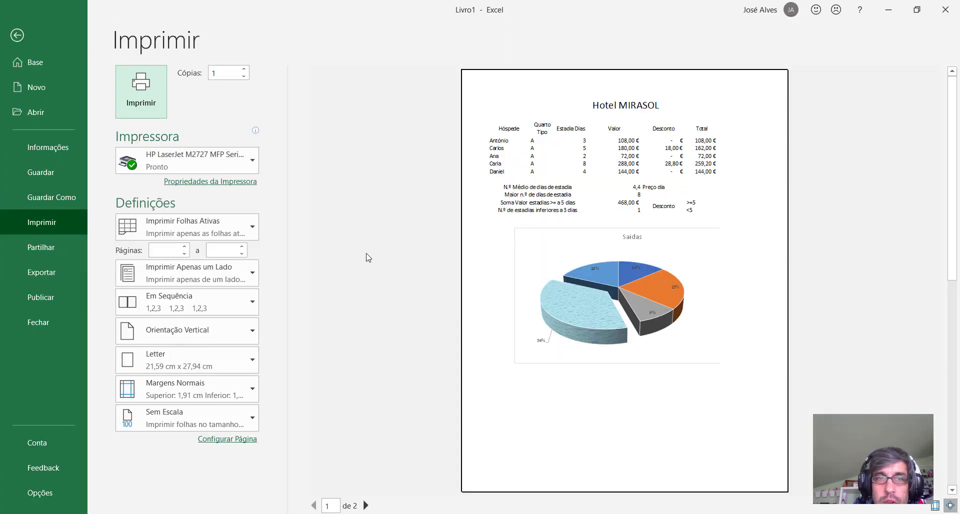
pyautogui.click(246, 440)
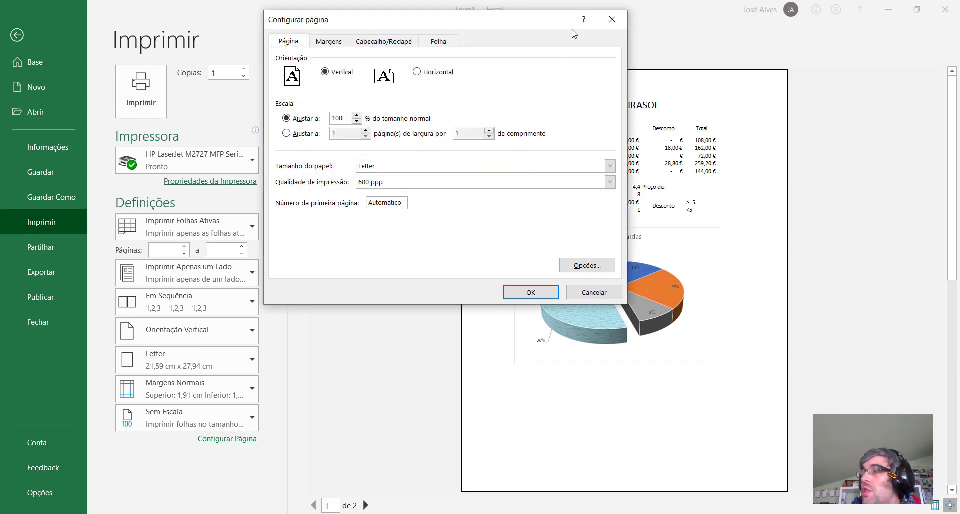
pyautogui.click(429, 76)
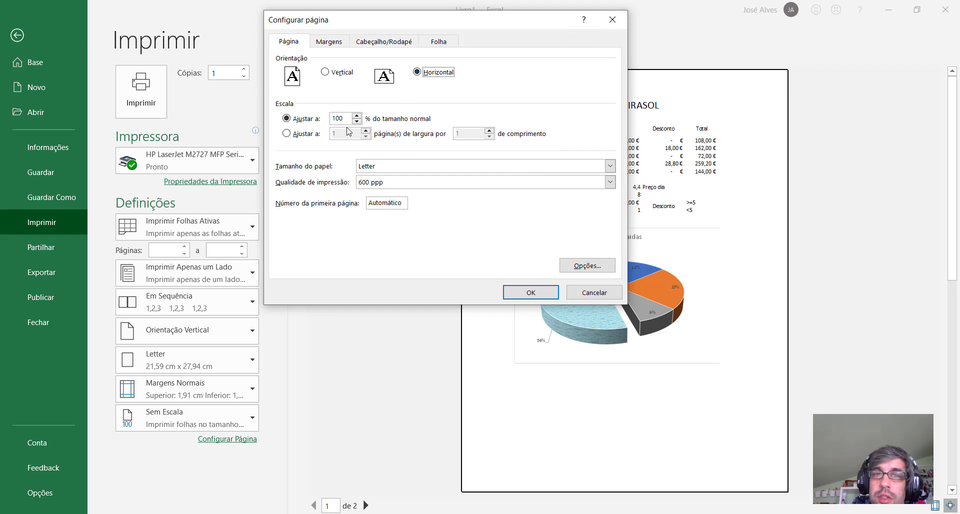
pyautogui.click(307, 138)
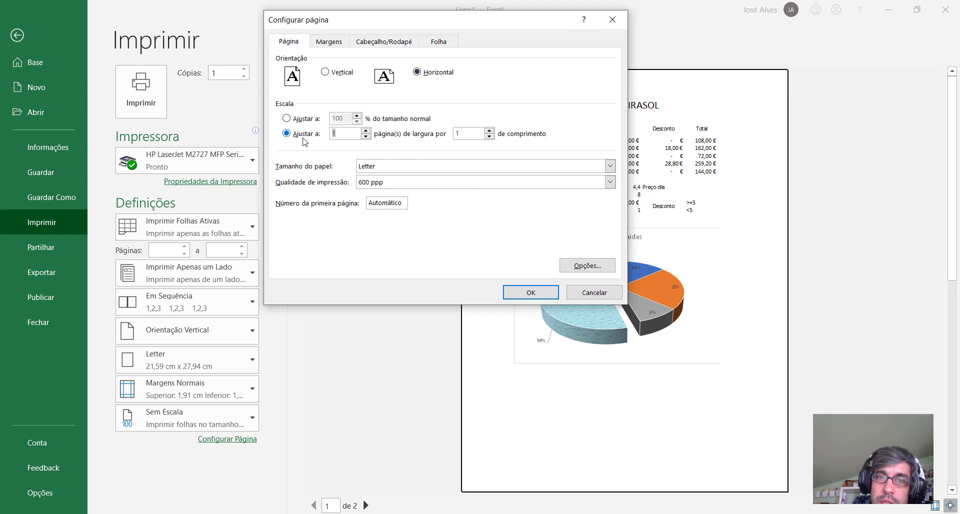
pyautogui.click(418, 73)
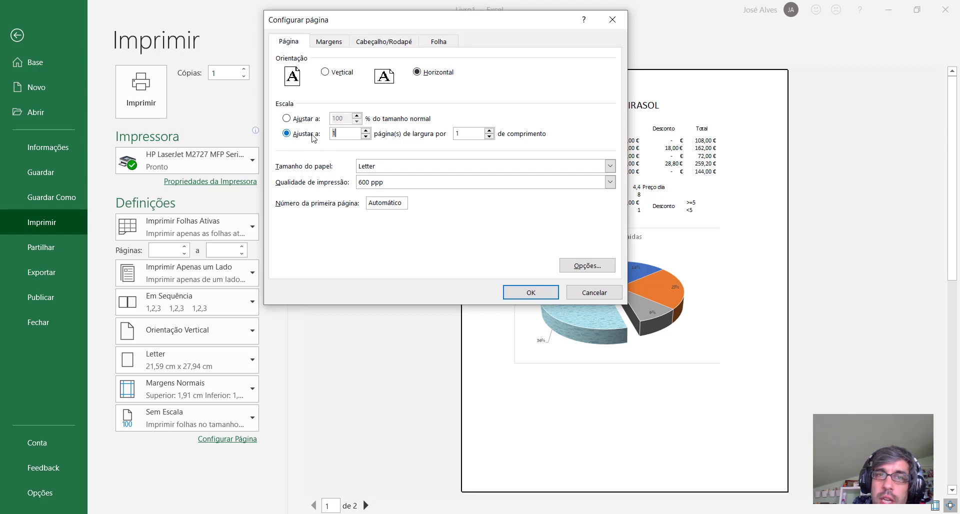
# Set top, bottom, left and right margins to 1,5 and centre the page horizontally.
pyautogui.click(325, 44)
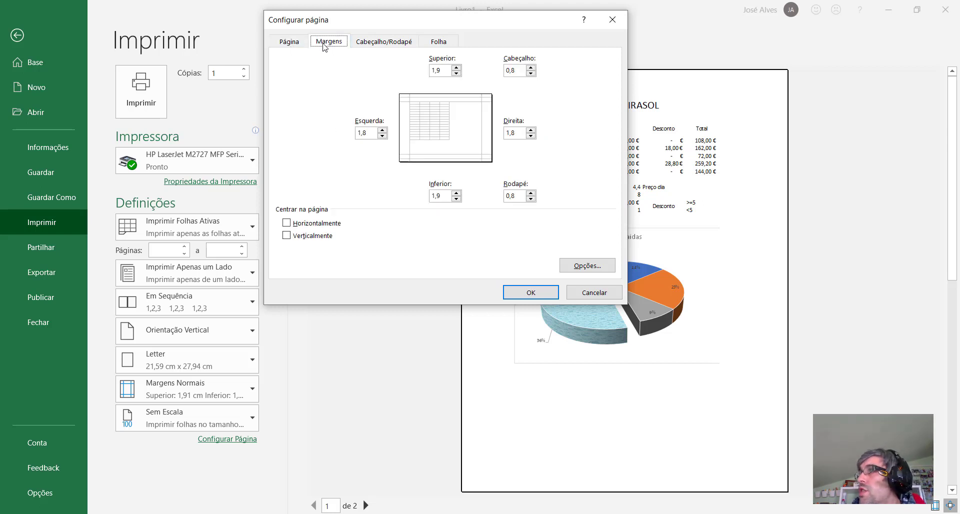
pyautogui.click(442, 70)
pyautogui.write('1,5')
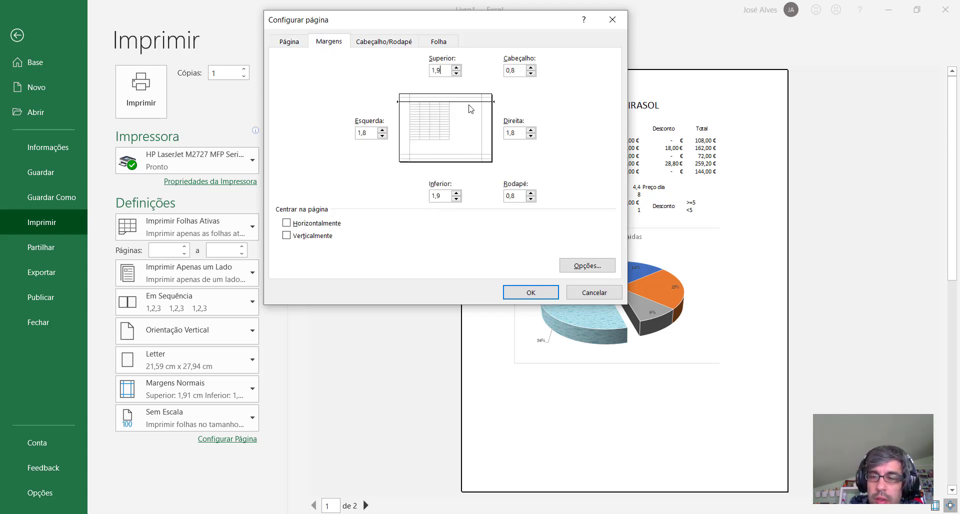
pyautogui.click(448, 196)
pyautogui.write('1,5')
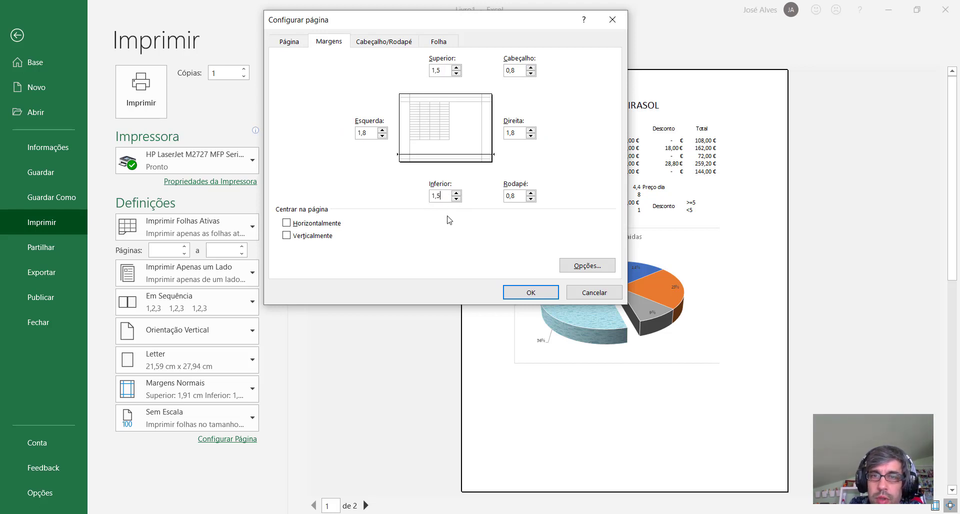
pyautogui.click(373, 134)
pyautogui.write('1,5')
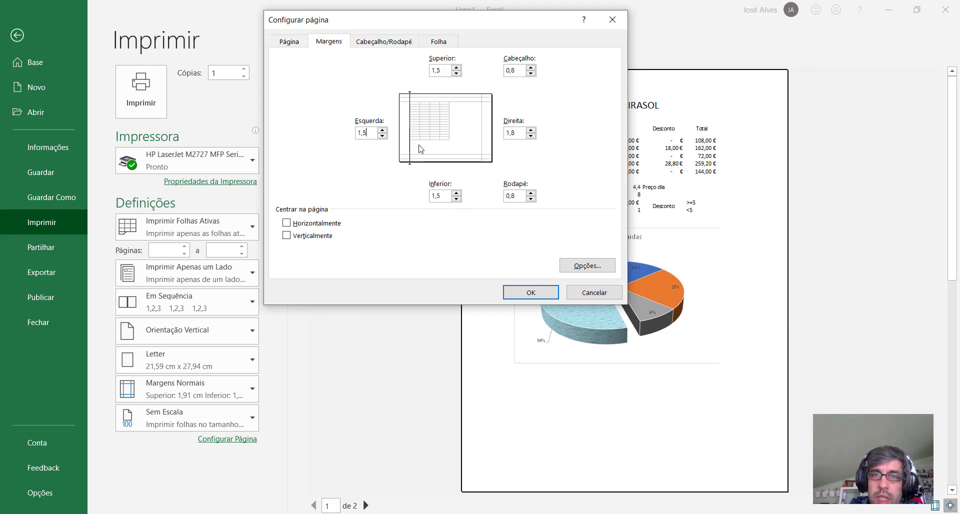
pyautogui.click(520, 134)
pyautogui.press('BackSpace')
pyautogui.write('5')
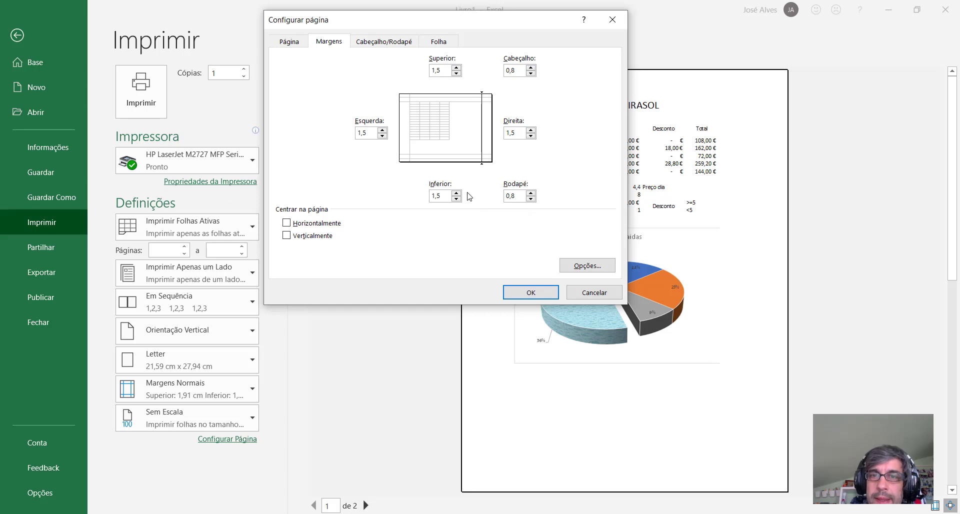
pyautogui.click(335, 223)
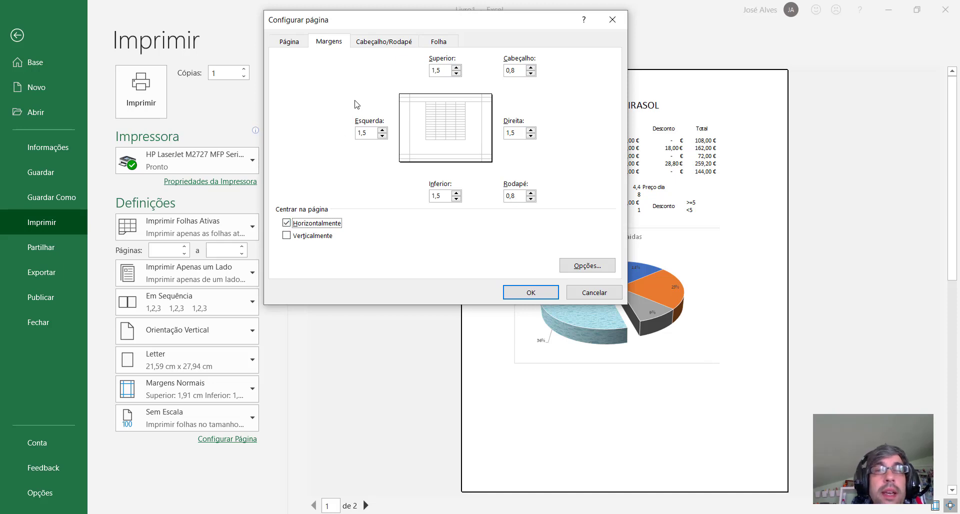
pyautogui.click(391, 48)
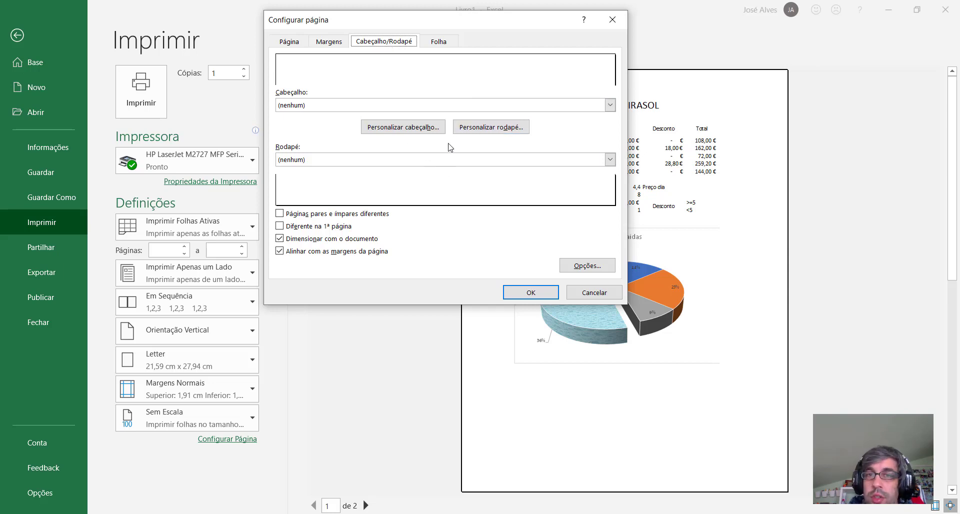
# Add a centred footer with the author's name, '- Página:' and the page number.
pyautogui.click(486, 129)
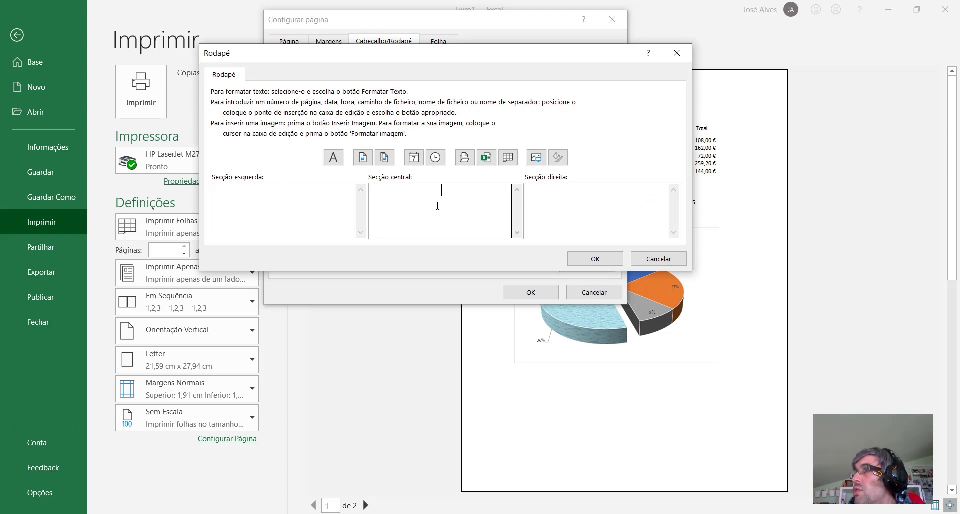
pyautogui.write('As')
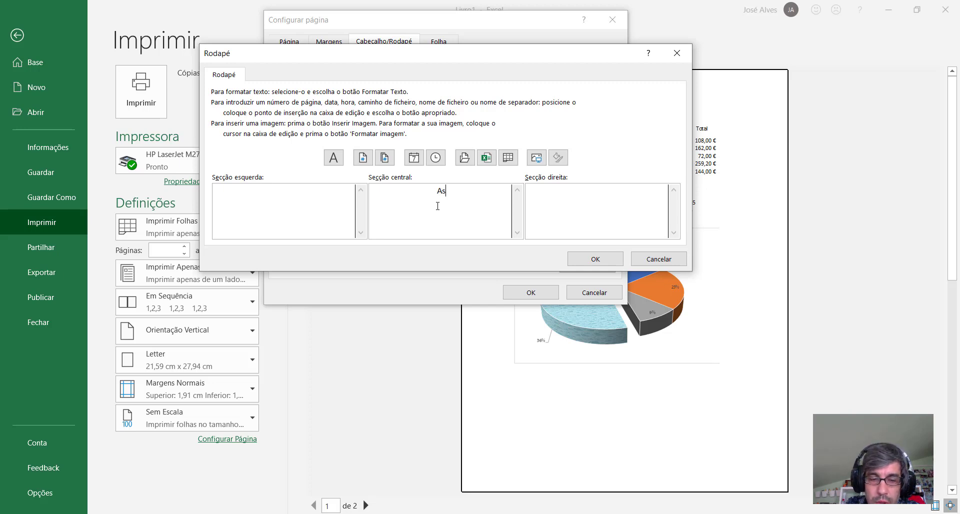
pyautogui.write('drubal')
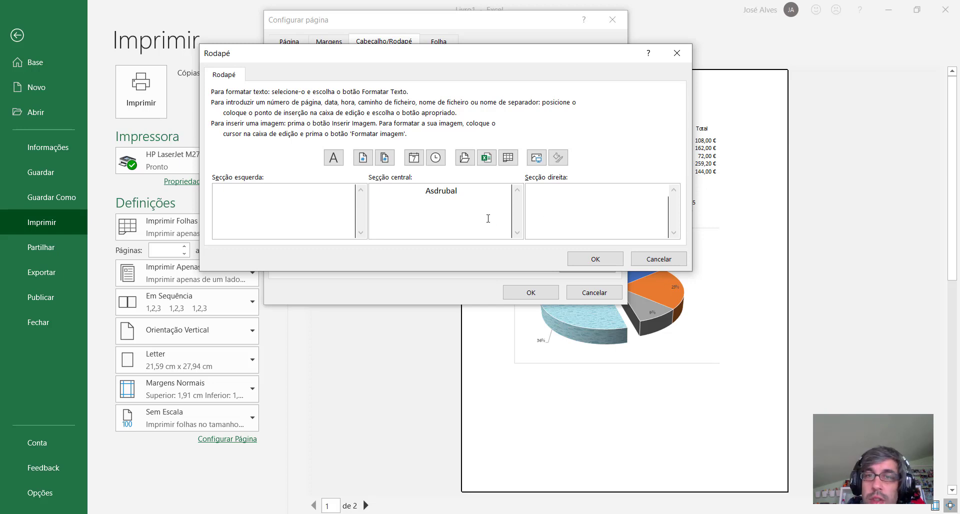
pyautogui.write(' -')
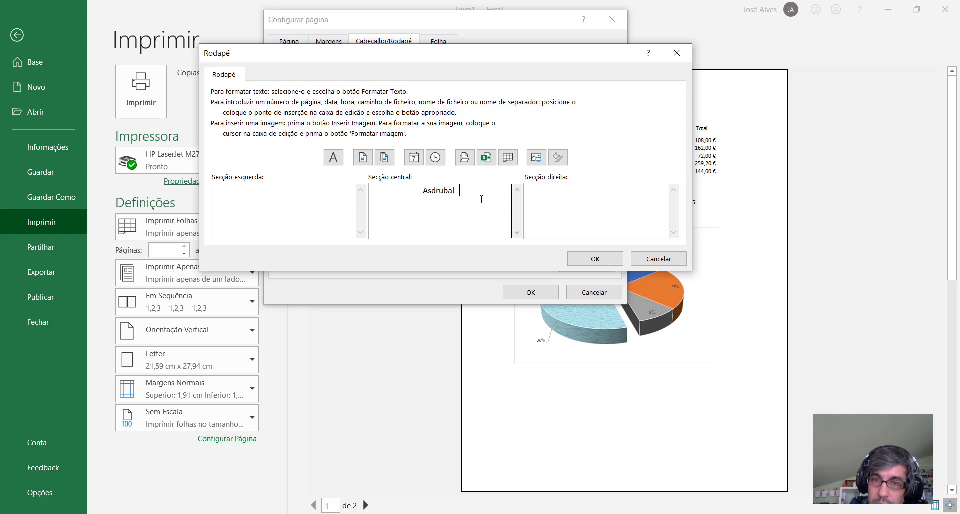
pyautogui.write(' Pági')
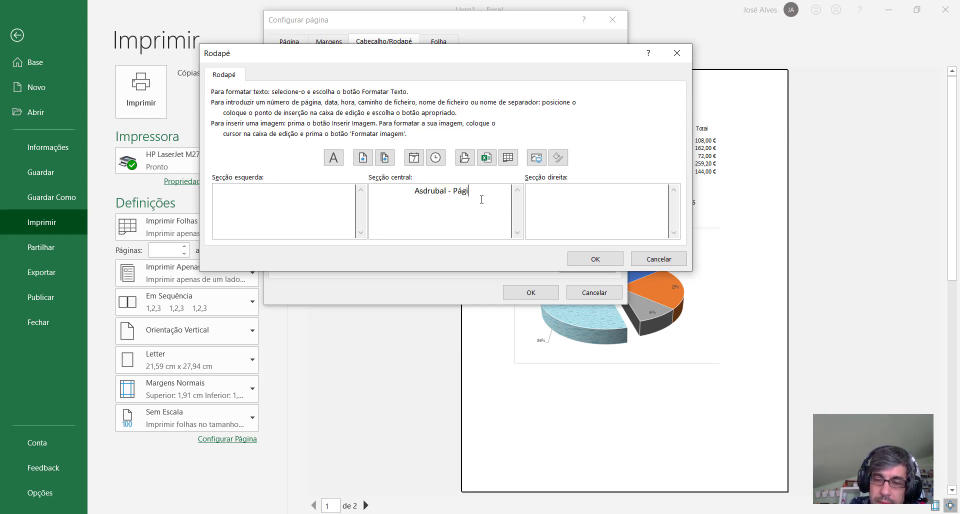
pyautogui.write('na:')
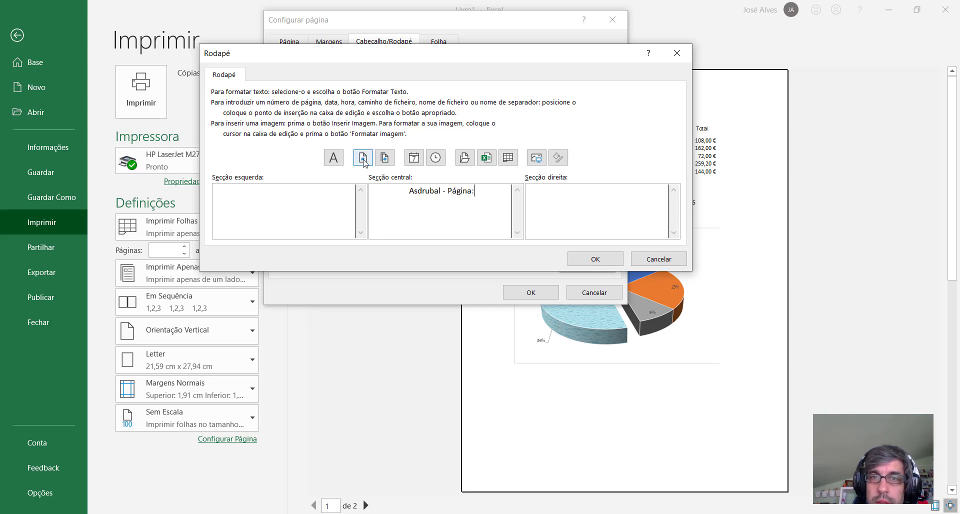
pyautogui.click(363, 158)
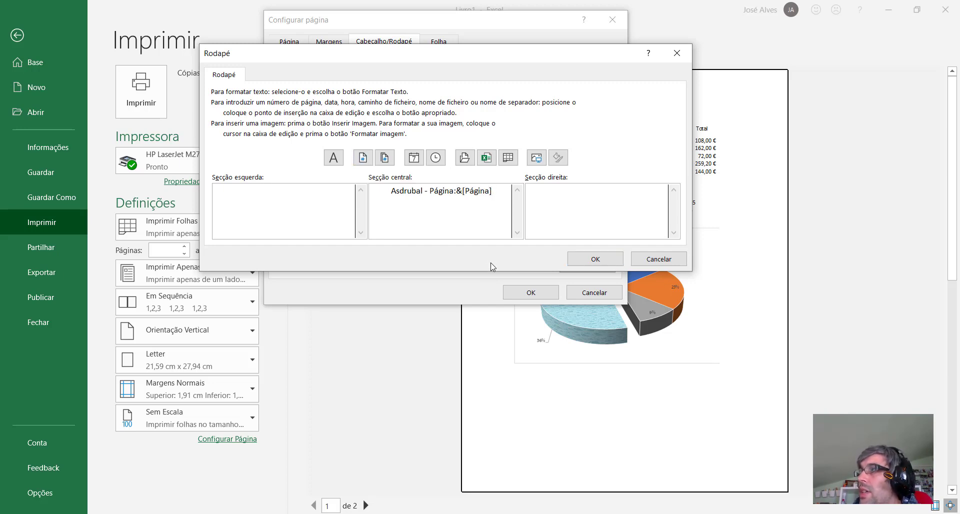
pyautogui.click(593, 259)
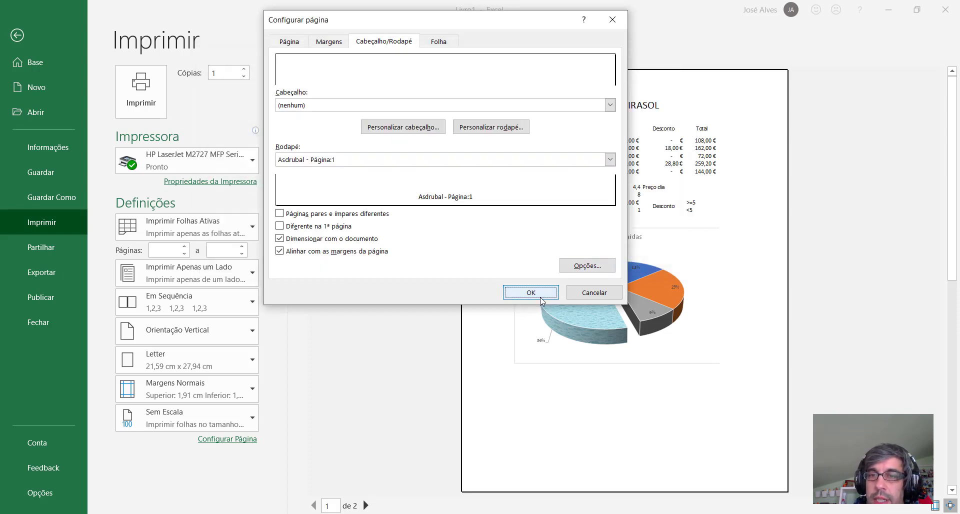
pyautogui.click(549, 289)
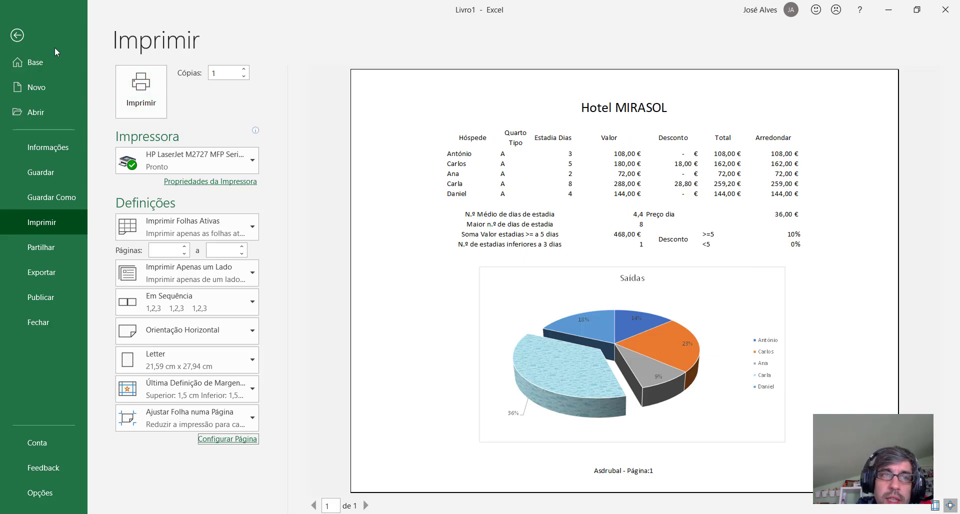
# Back on the sheet, select C4:C8 and open the Formatação Condicional dropdown.
pyautogui.click(18, 35)
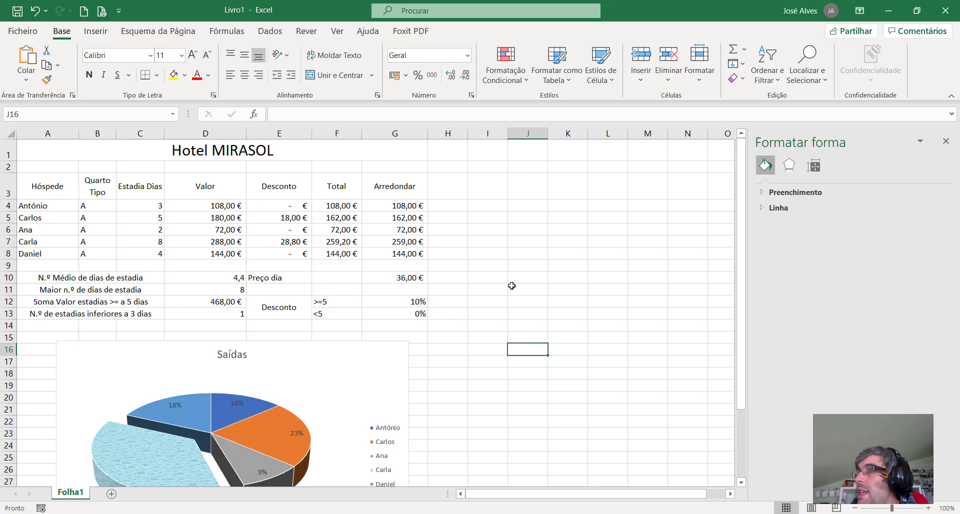
pyautogui.click(146, 206)
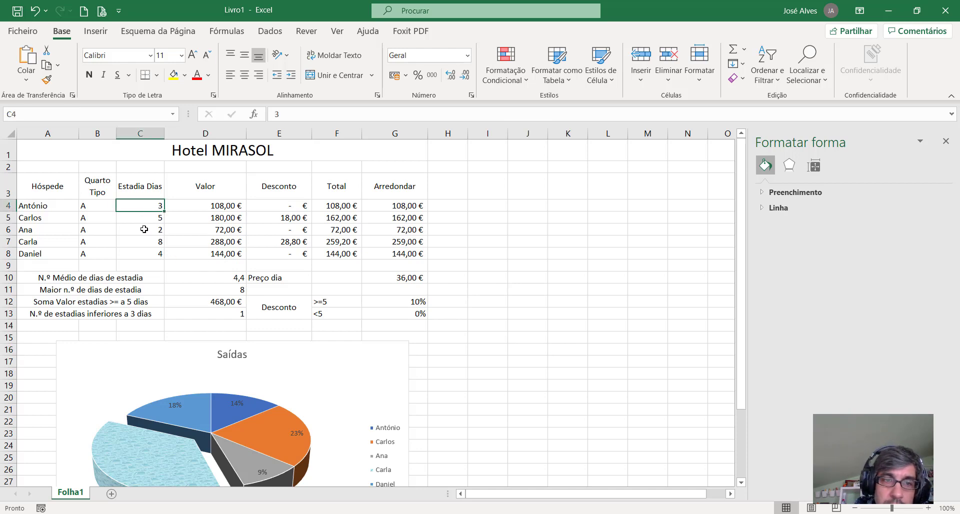
pyautogui.moveTo(144, 229); pyautogui.dragTo(143, 248)
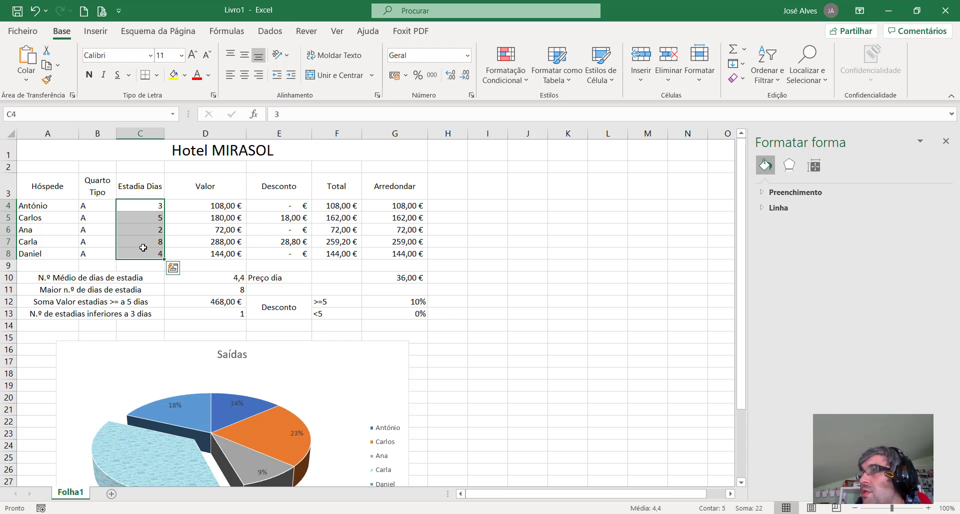
pyautogui.click(210, 240)
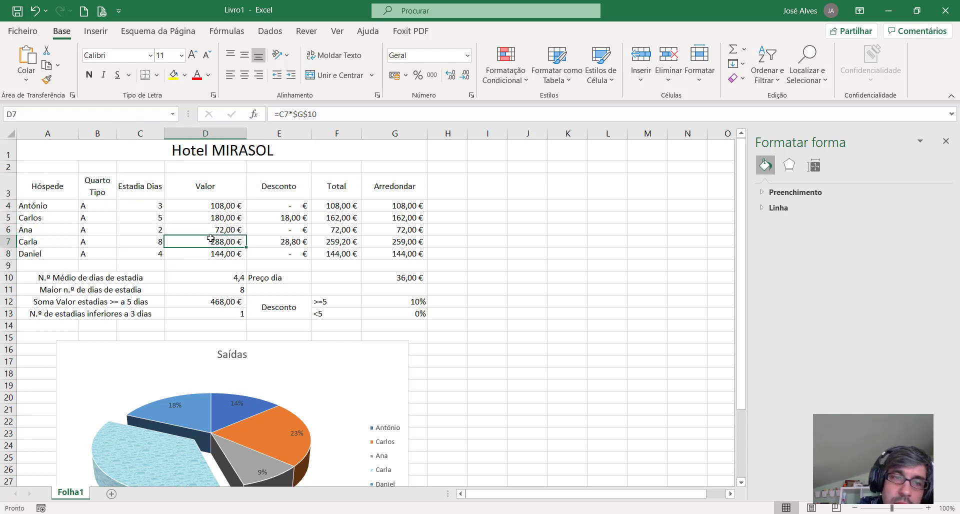
pyautogui.click(147, 205)
pyautogui.moveTo(146, 216); pyautogui.dragTo(150, 253)
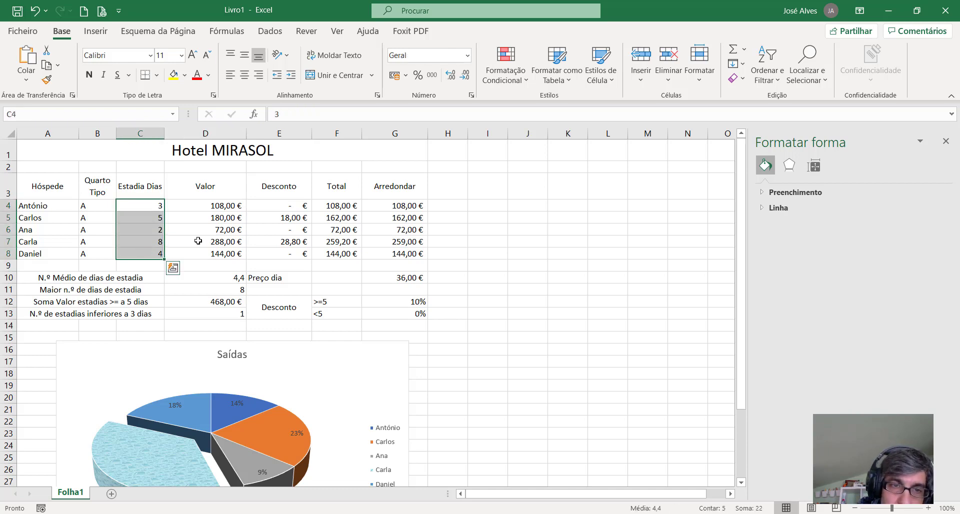
pyautogui.click(513, 89)
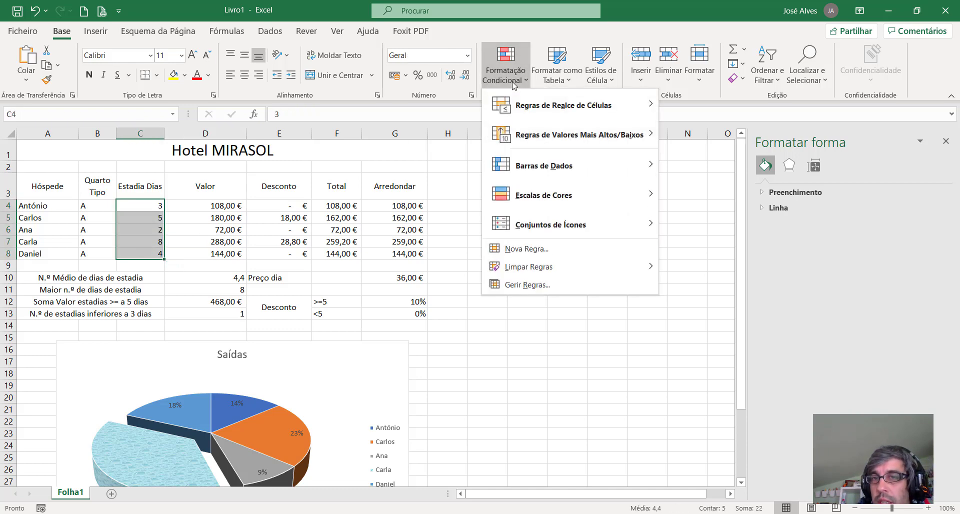
# Add a rule making Estadia Dias values less than 3 bold red.
pyautogui.click(581, 249)
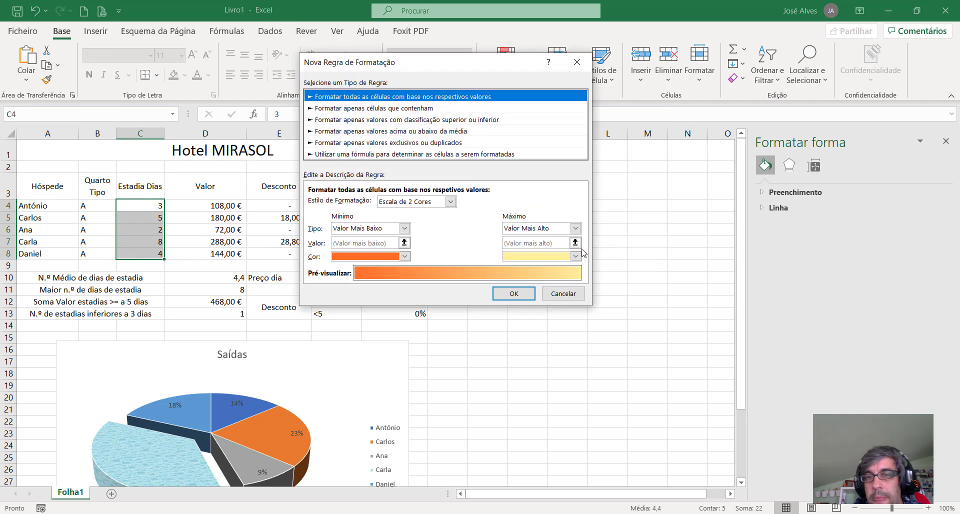
pyautogui.click(400, 108)
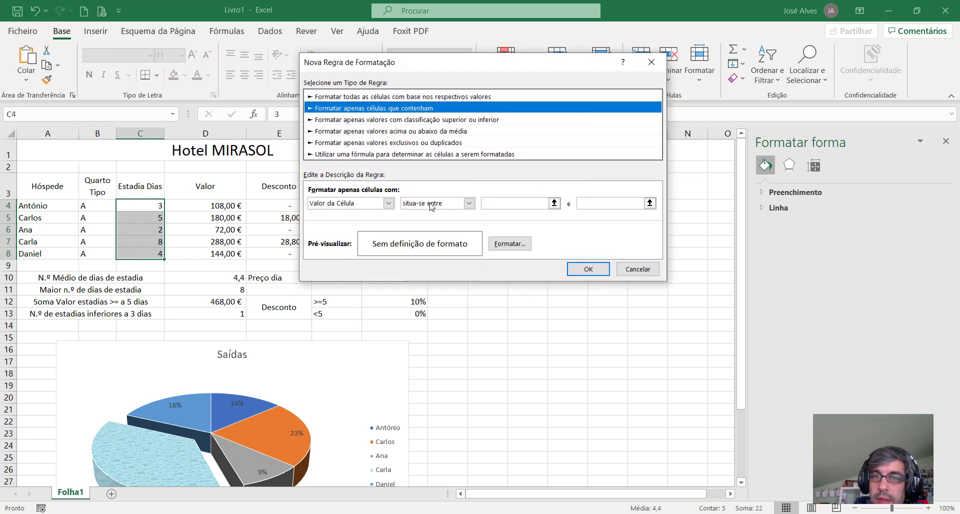
pyautogui.click(469, 203)
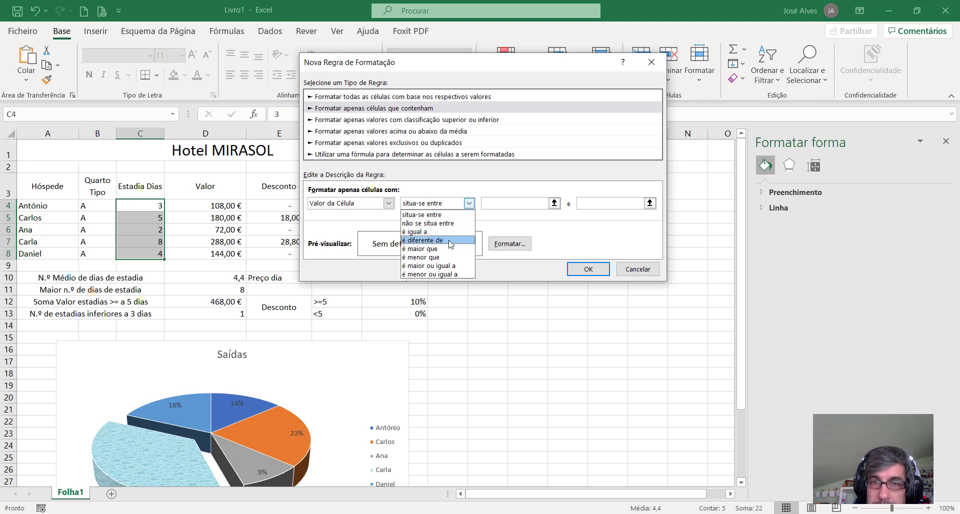
pyautogui.click(448, 257)
pyautogui.click(496, 203)
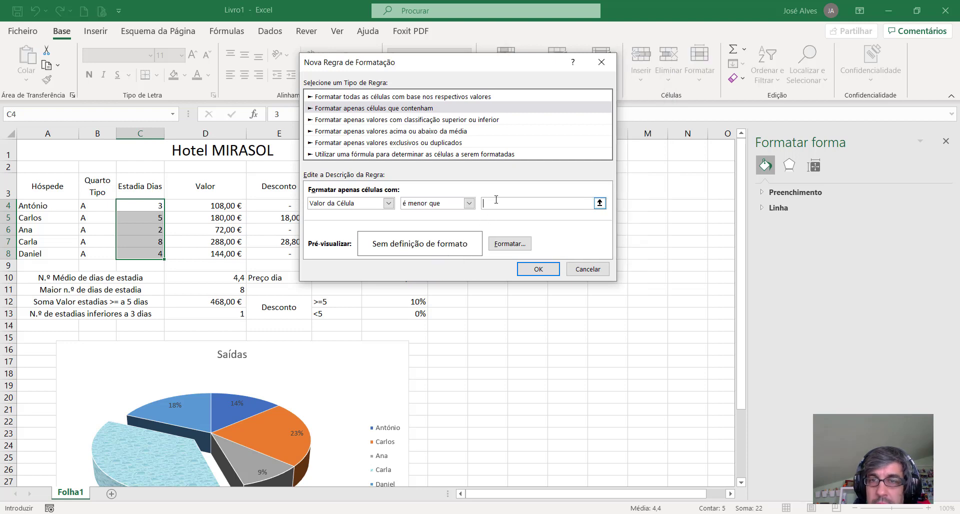
pyautogui.write('3')
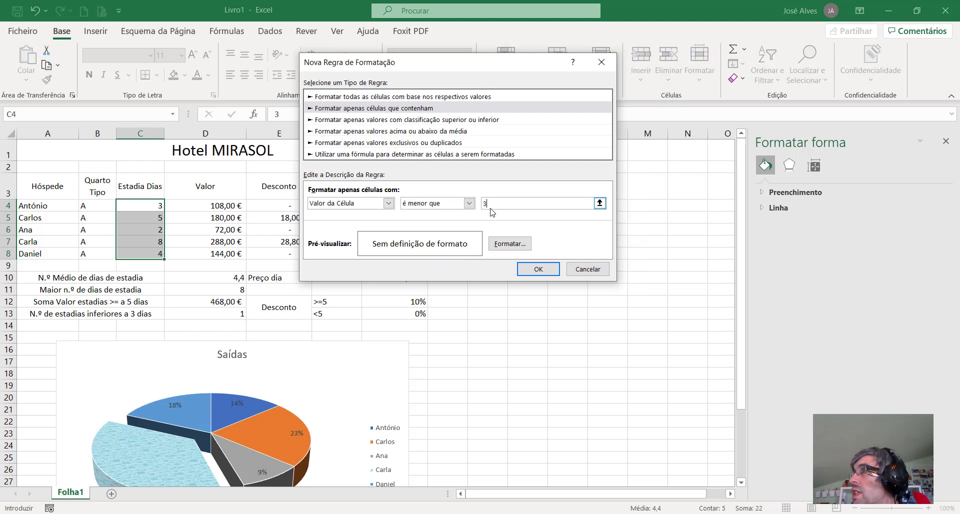
pyautogui.click(510, 245)
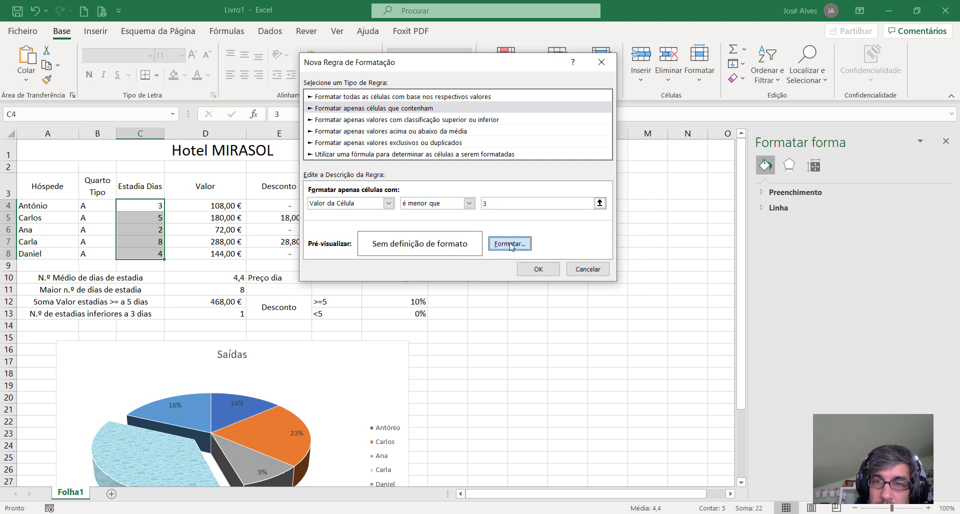
pyautogui.click(451, 89)
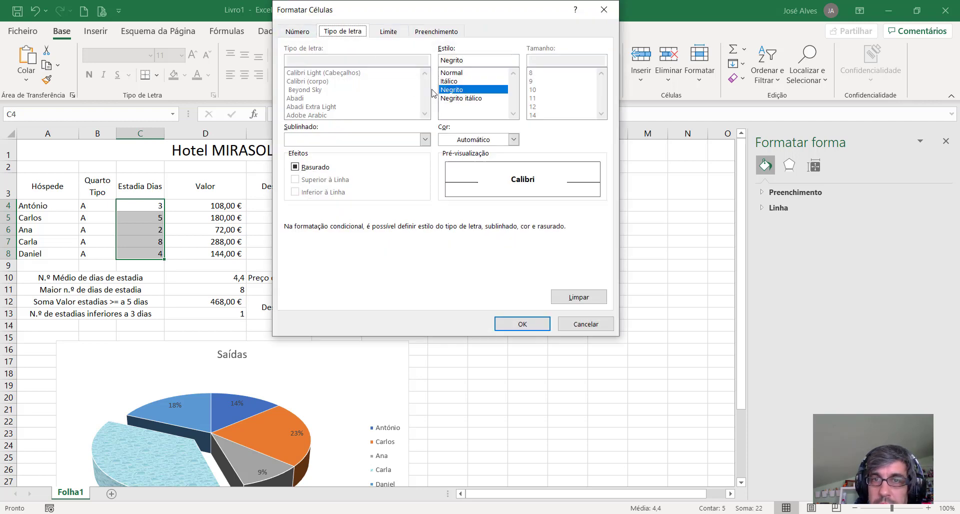
pyautogui.click(468, 141)
pyautogui.click(459, 276)
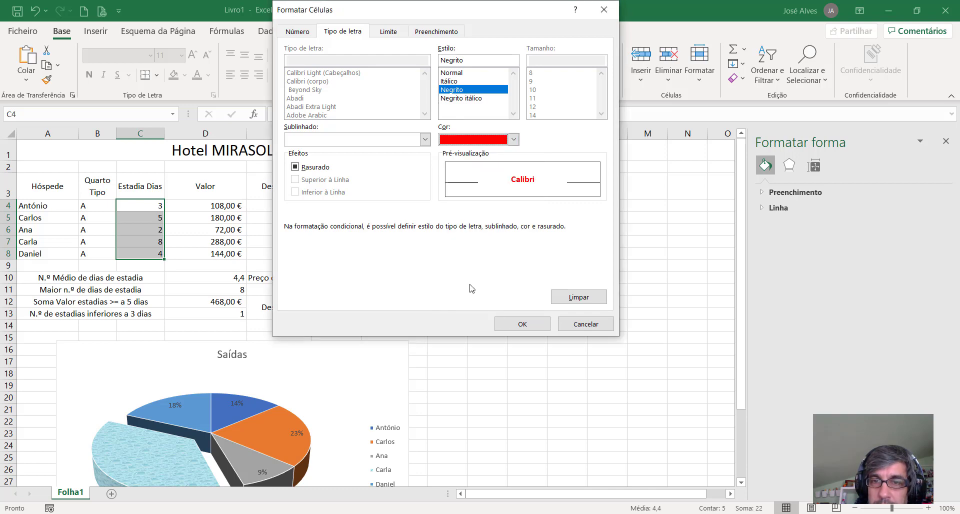
pyautogui.click(512, 327)
pyautogui.click(538, 274)
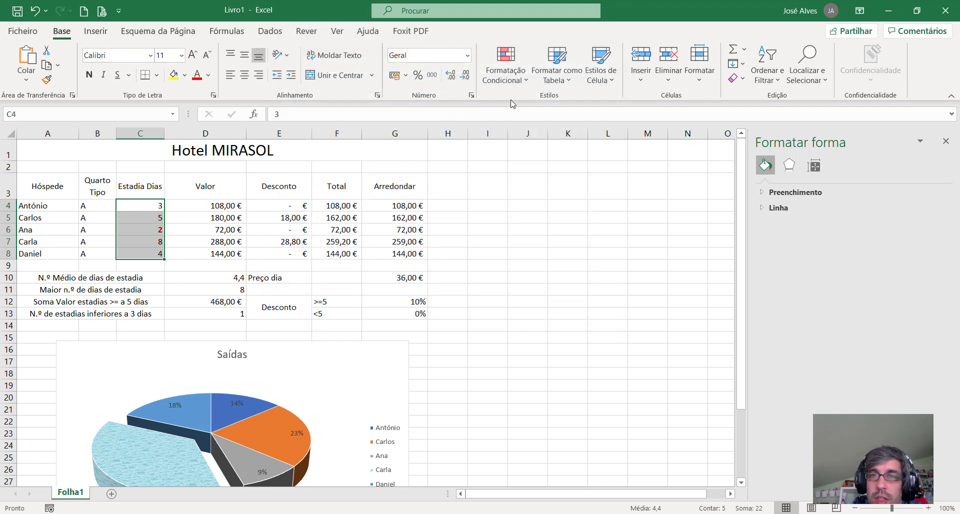
# Start a new cell-value rule for values between 3 and 7.
pyautogui.click(514, 84)
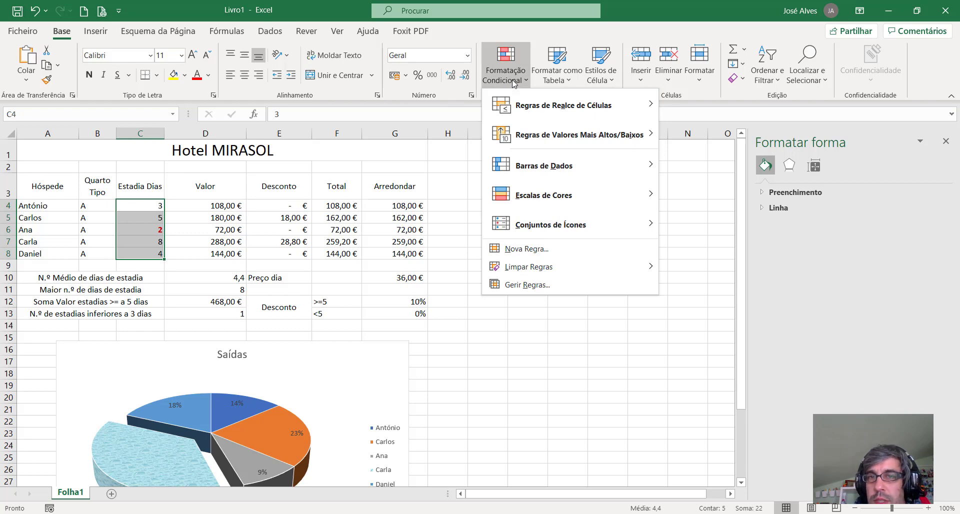
pyautogui.click(529, 249)
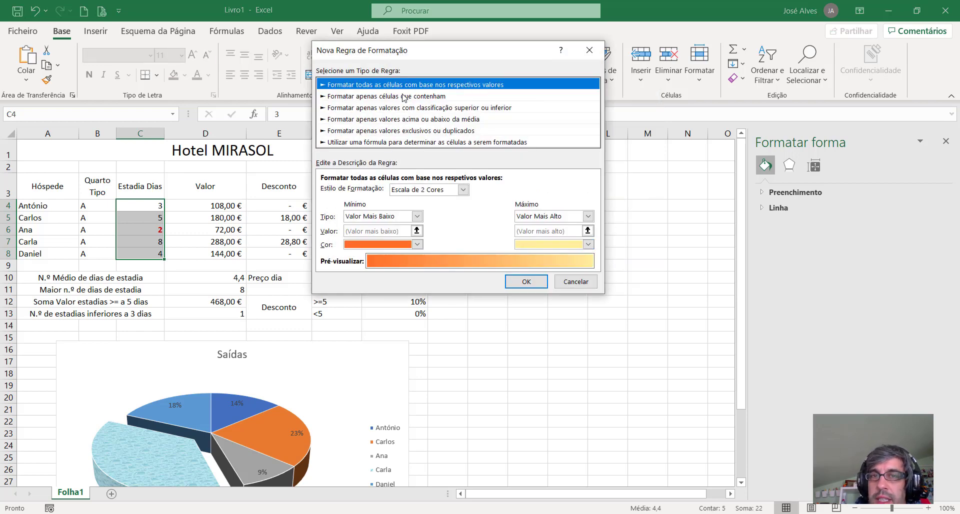
pyautogui.click(404, 97)
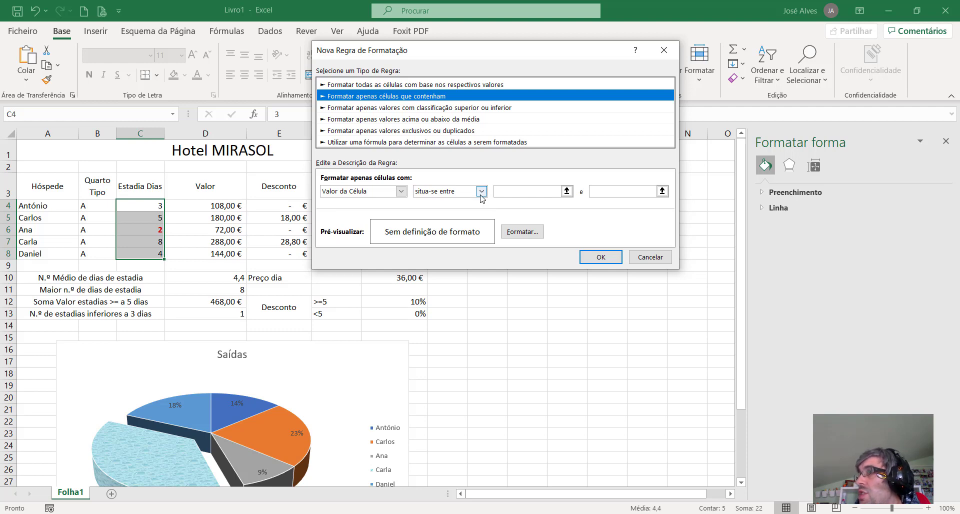
pyautogui.click(449, 192)
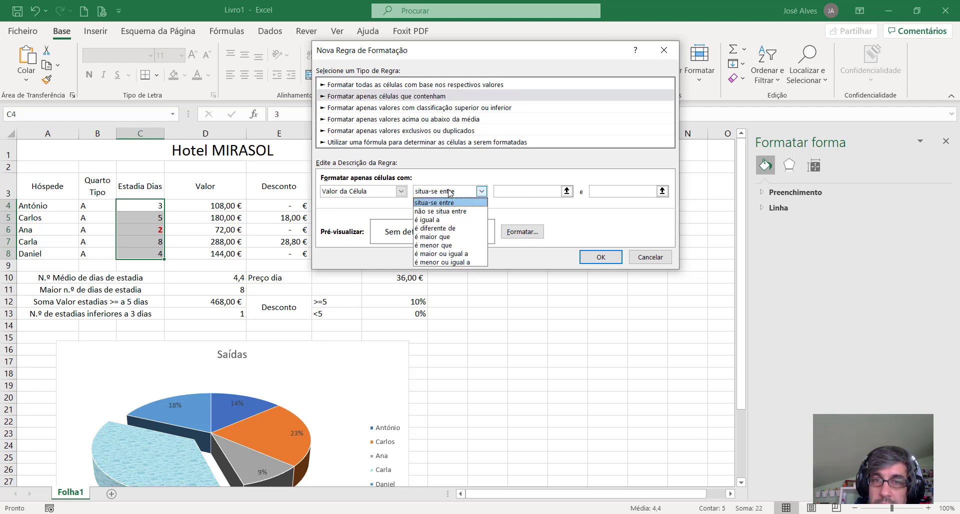
pyautogui.click(451, 202)
pyautogui.click(557, 191)
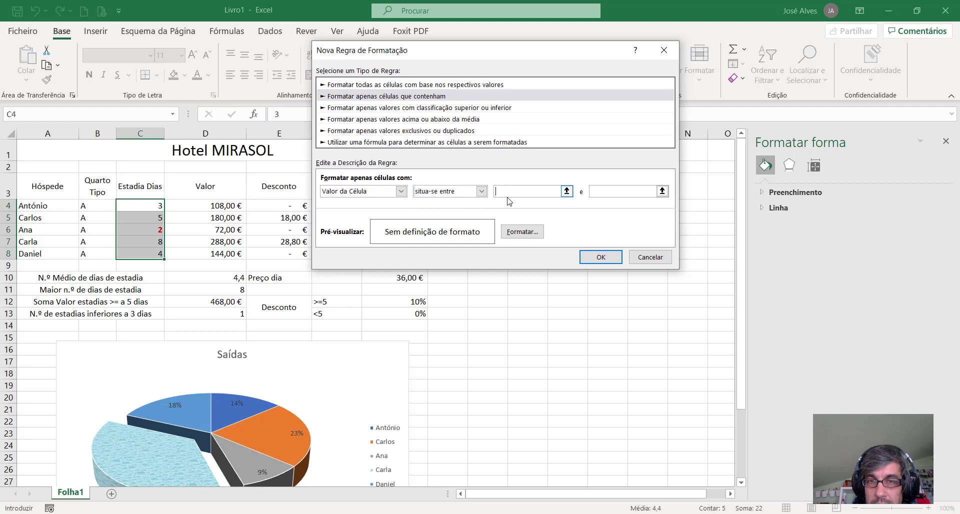
pyautogui.write('3')
pyautogui.click(620, 193)
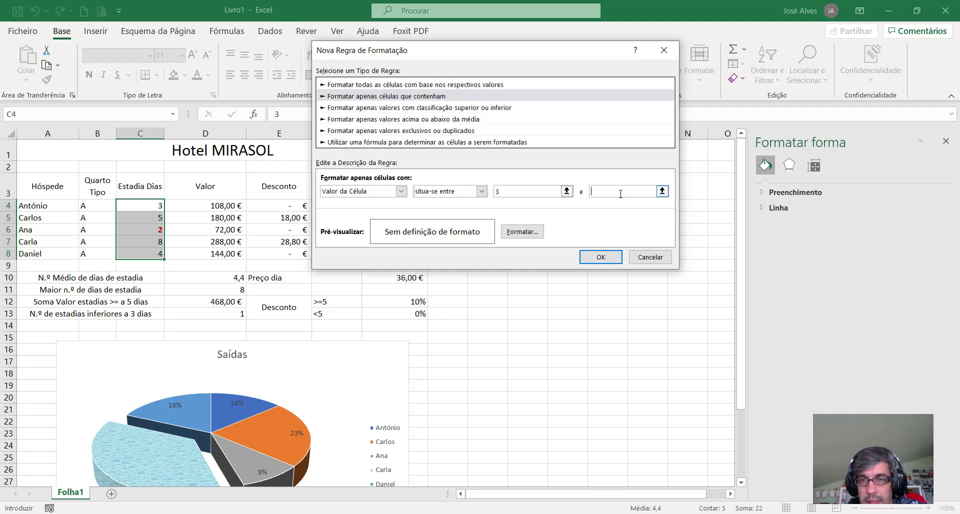
pyautogui.write('7')
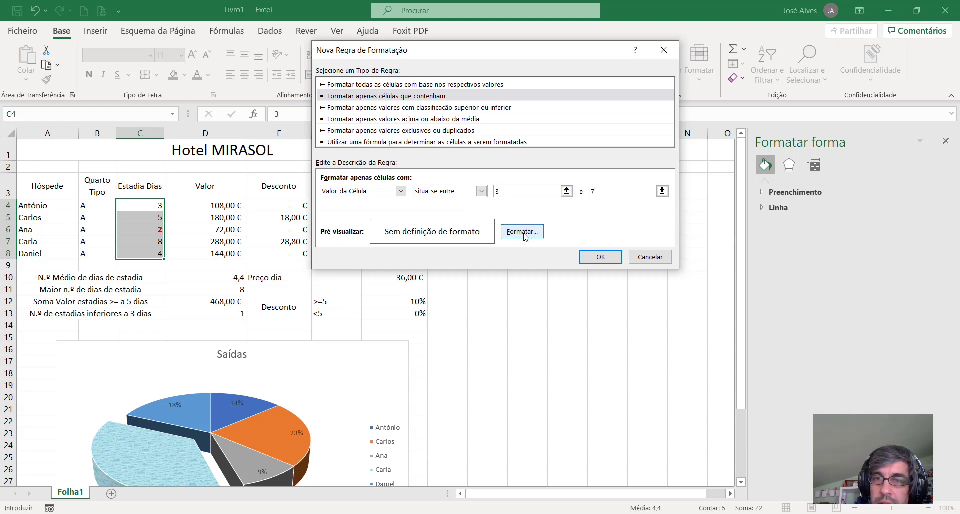
# Format the matching values bold dark green and confirm the rule.
pyautogui.click(522, 232)
pyautogui.click(464, 89)
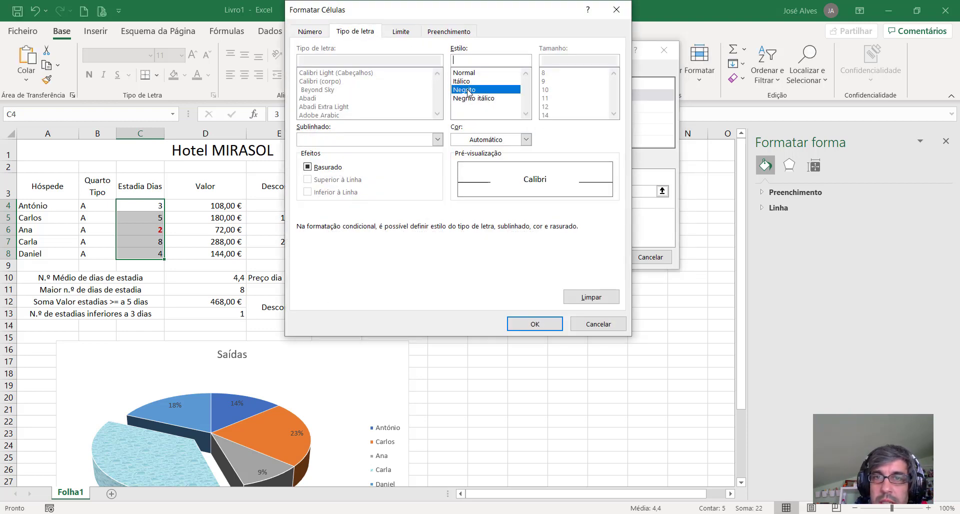
pyautogui.click(526, 139)
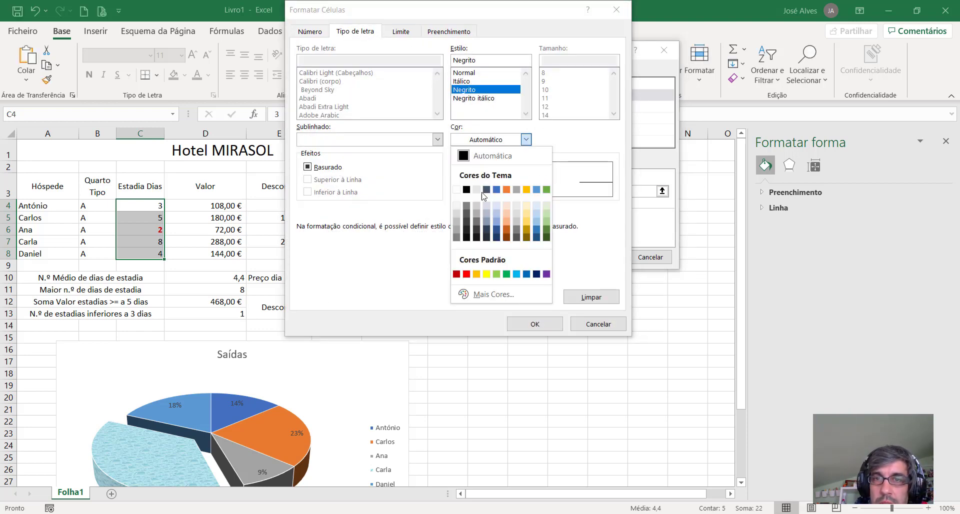
pyautogui.click(547, 222)
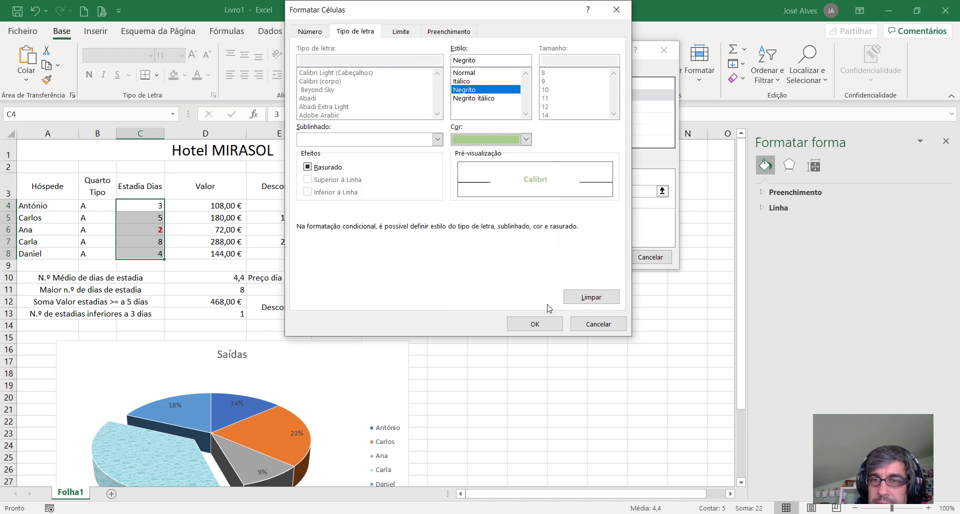
pyautogui.click(526, 139)
pyautogui.click(544, 231)
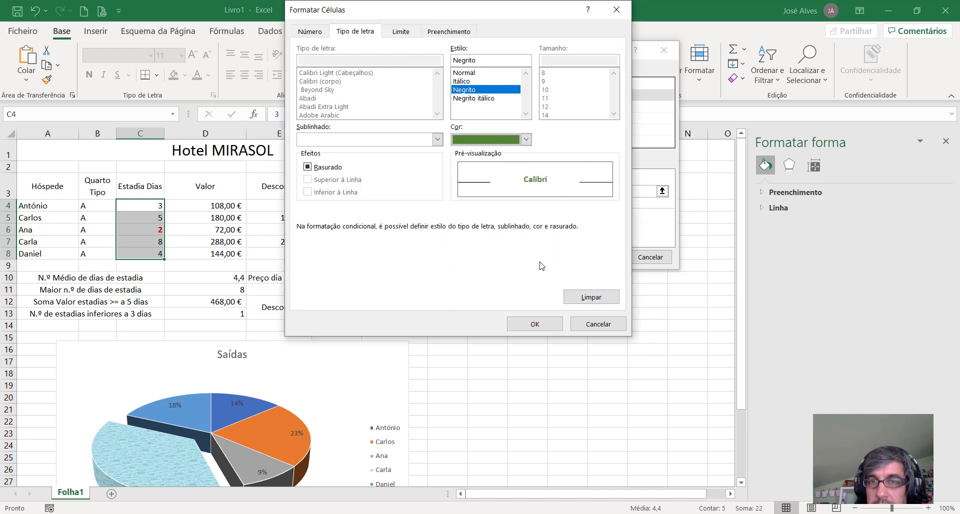
pyautogui.click(535, 324)
pyautogui.click(590, 256)
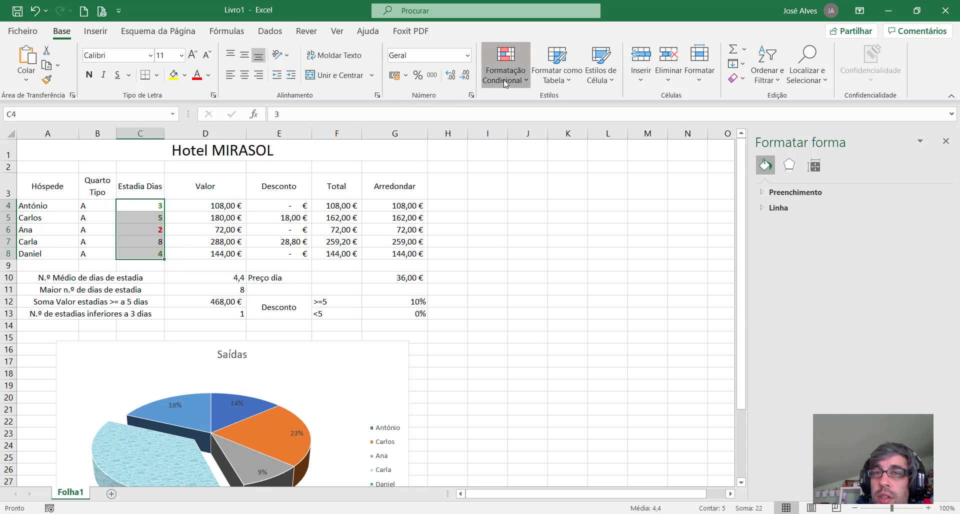
# Start a third cell-value rule for values greater than 7.
pyautogui.click(505, 65)
pyautogui.click(526, 248)
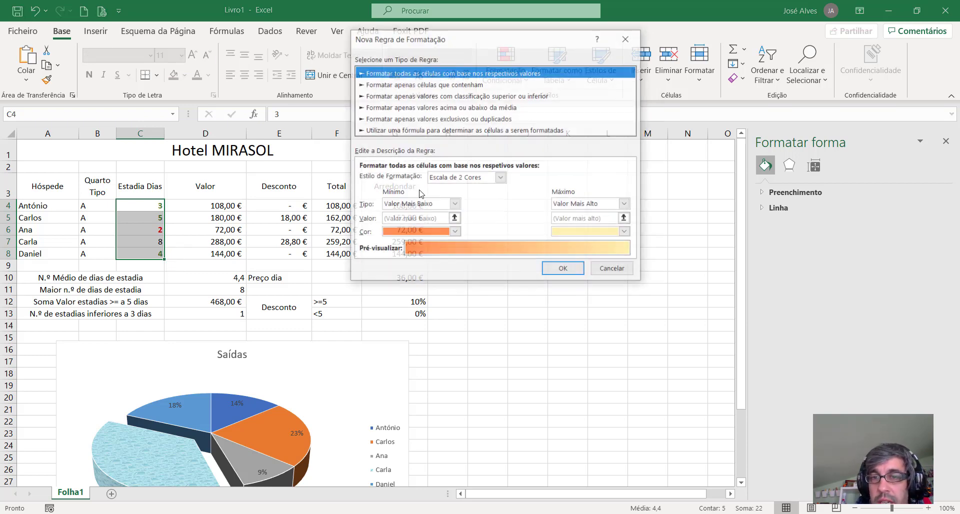
pyautogui.click(418, 85)
pyautogui.click(477, 180)
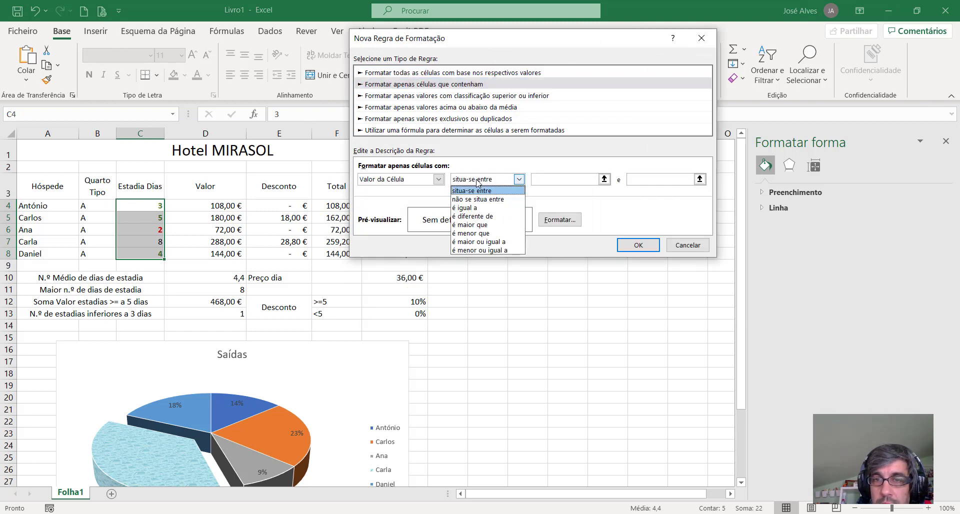
pyautogui.click(476, 225)
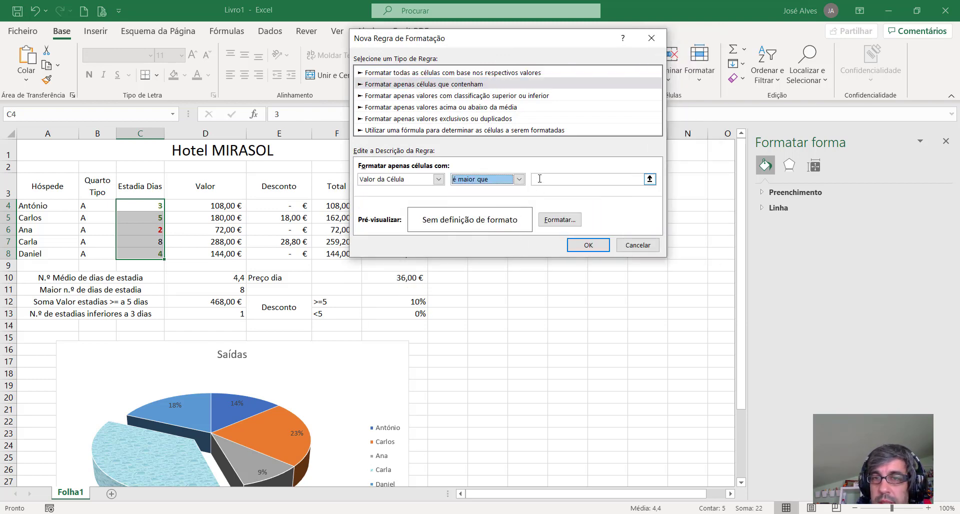
pyautogui.click(555, 180)
pyautogui.write('7')
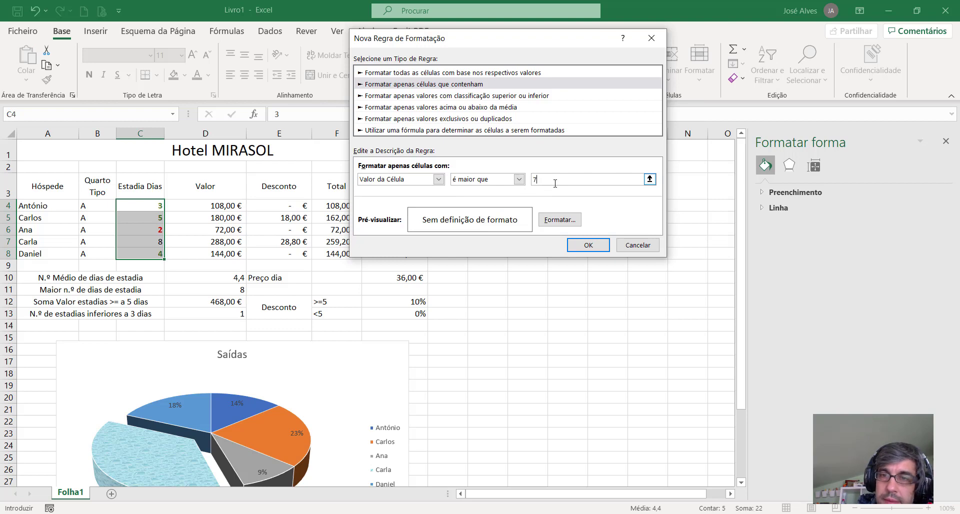
# Format values above 7 bold blue and apply the rule.
pyautogui.click(579, 222)
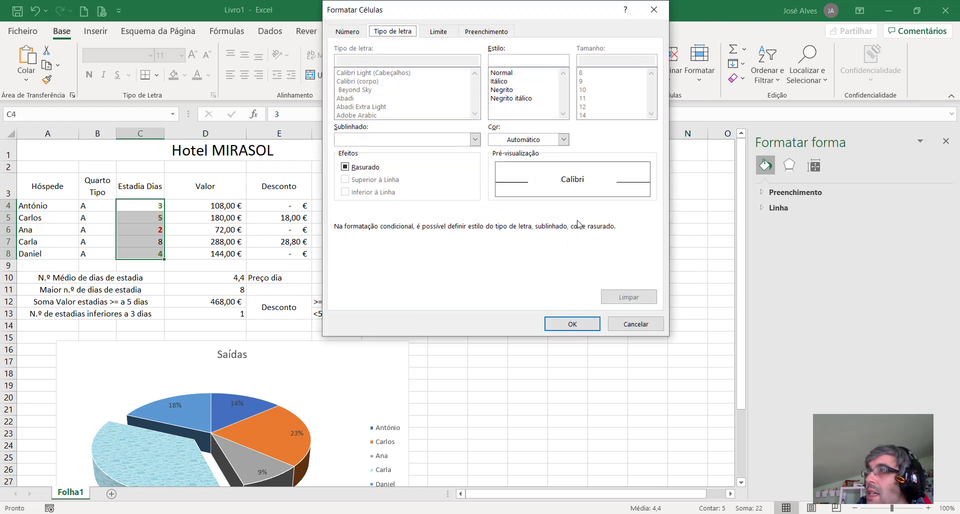
pyautogui.click(506, 90)
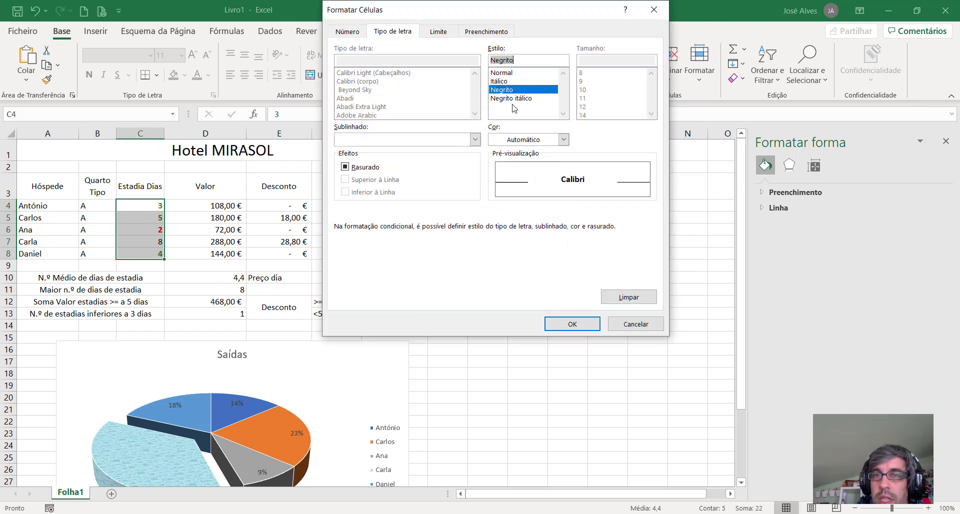
pyautogui.click(536, 143)
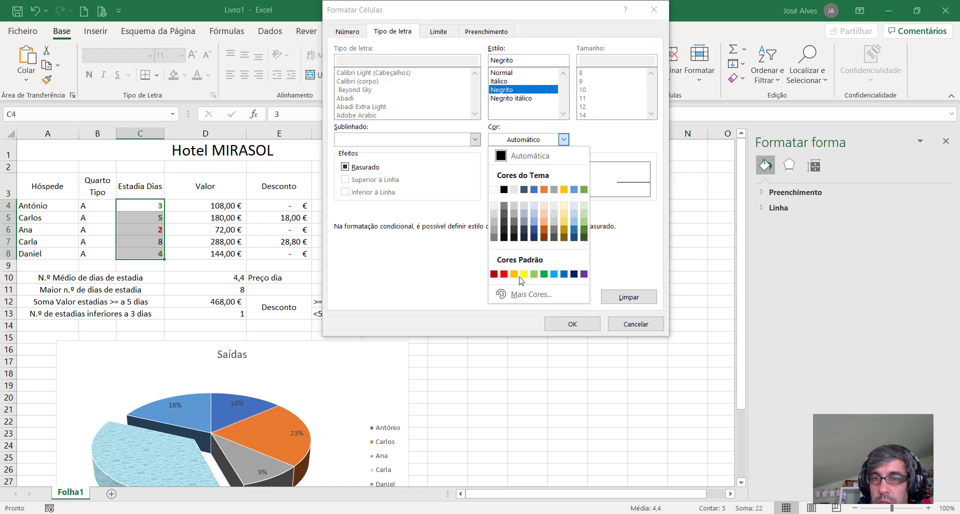
pyautogui.click(565, 275)
pyautogui.click(572, 325)
pyautogui.click(589, 247)
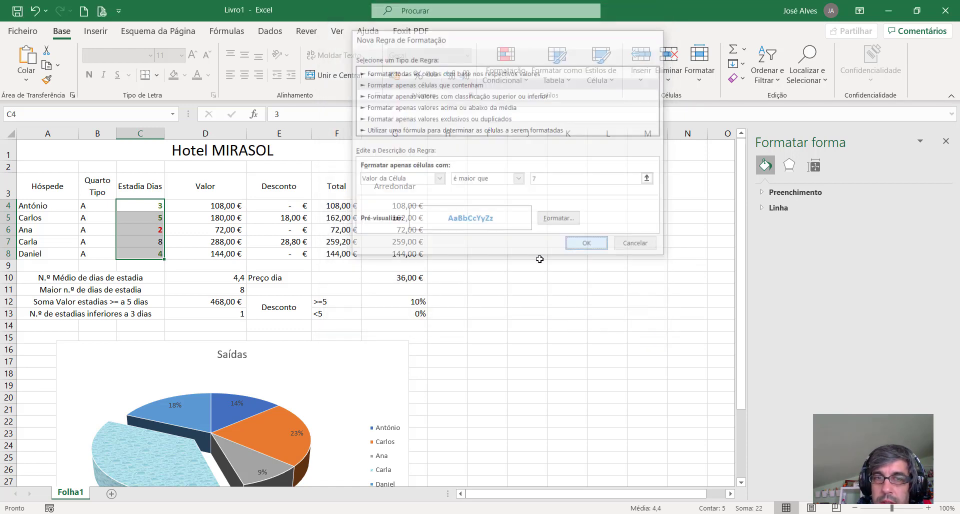
pyautogui.click(330, 283)
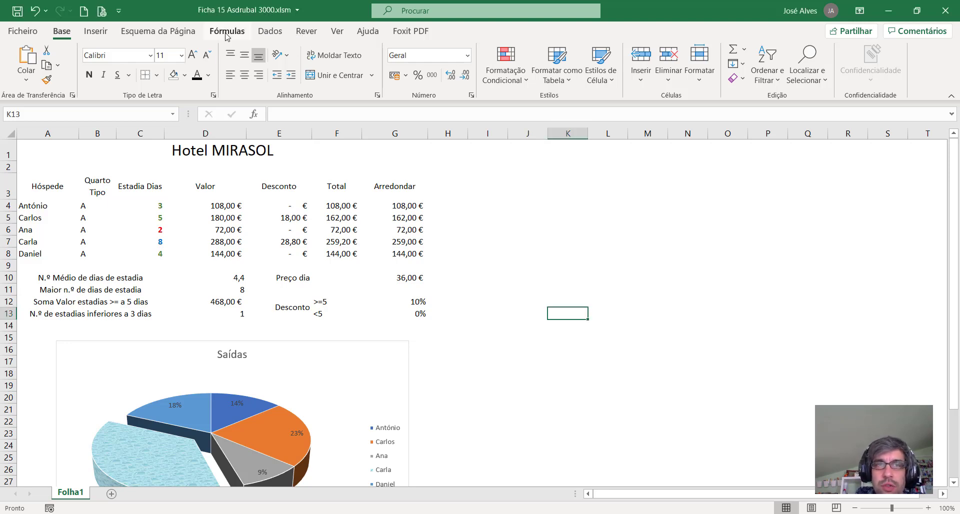
# Tick Programador in Personalizar o Friso and switch to the Programador tab.
pyautogui.rightClick(157, 33)
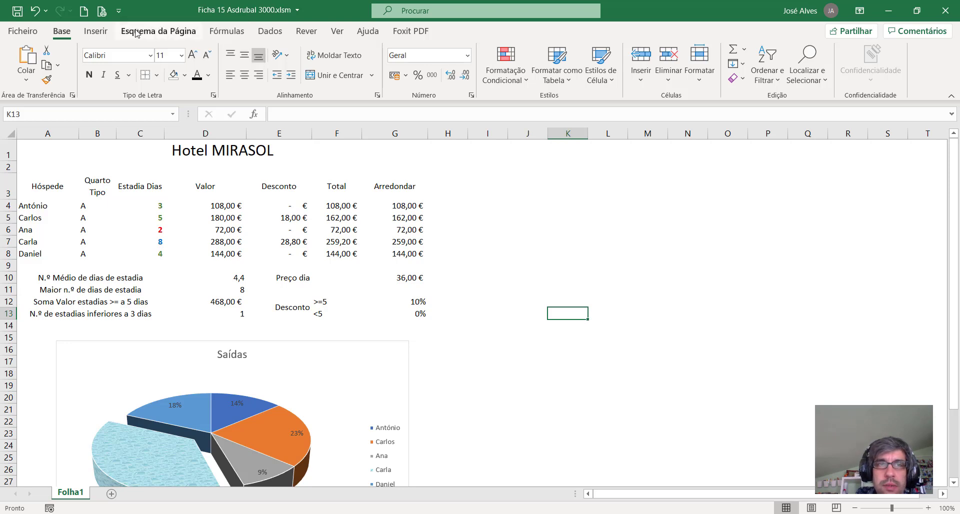
pyautogui.rightClick(136, 33)
pyautogui.rightClick(274, 33)
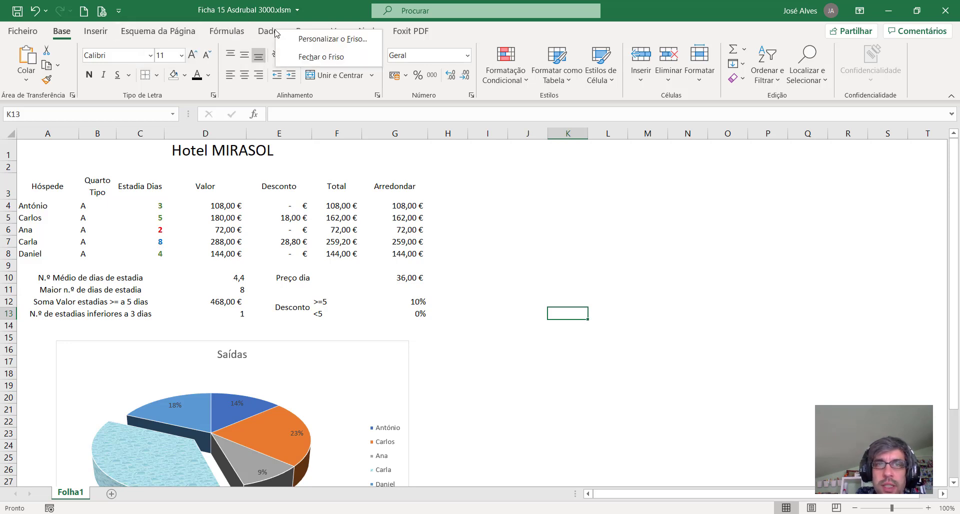
pyautogui.click(335, 40)
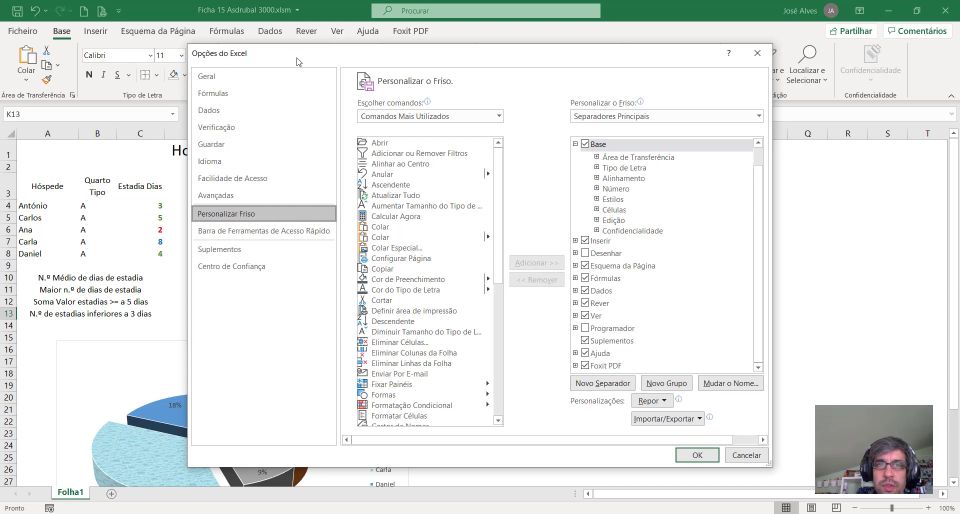
pyautogui.moveTo(299, 61); pyautogui.dragTo(246, 47)
pyautogui.click(155, 62)
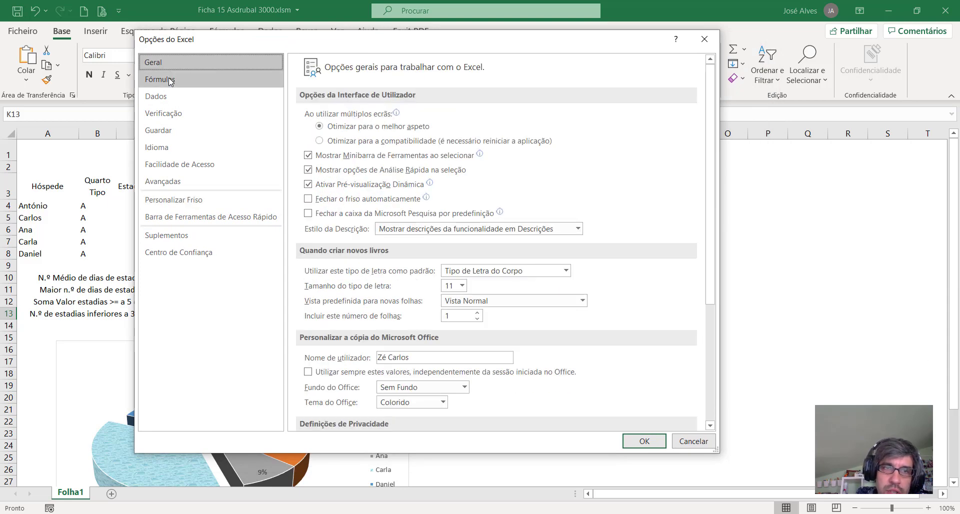
pyautogui.click(170, 80)
pyautogui.click(168, 97)
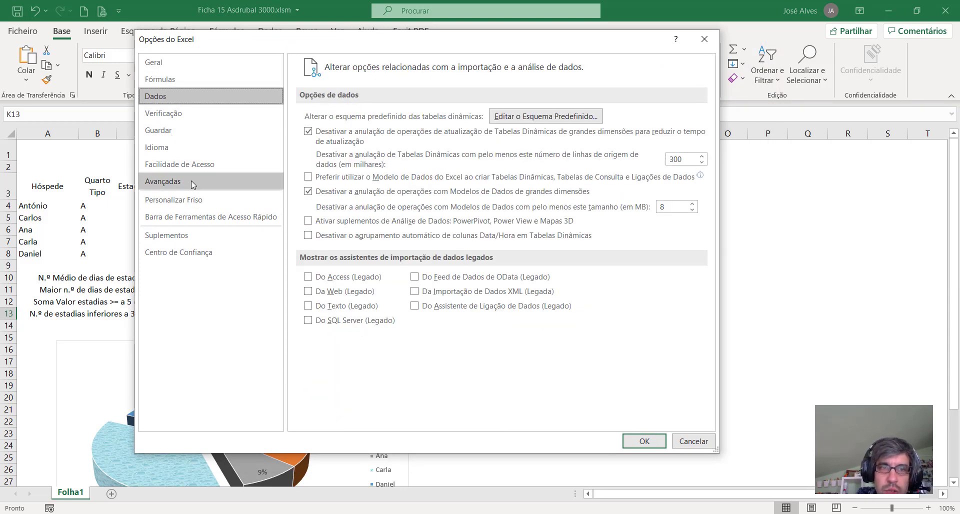
pyautogui.click(184, 201)
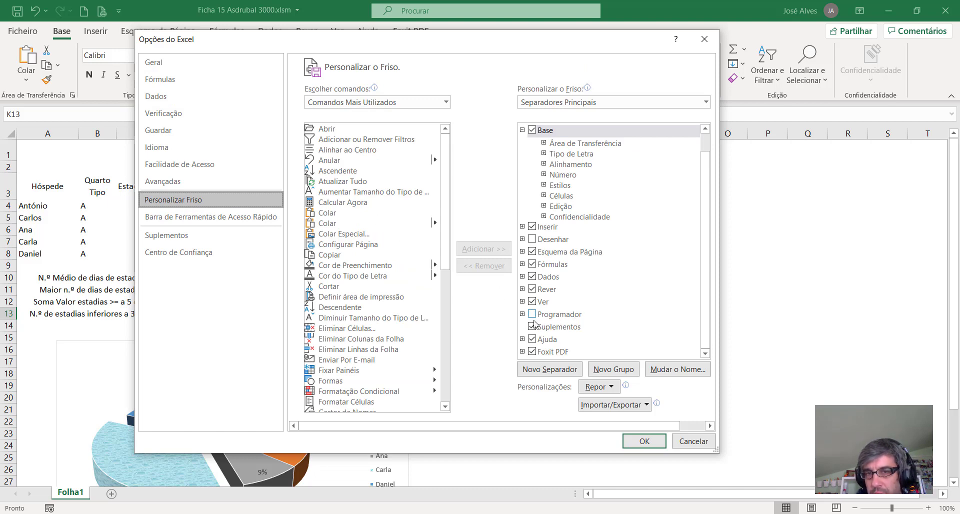
pyautogui.click(533, 315)
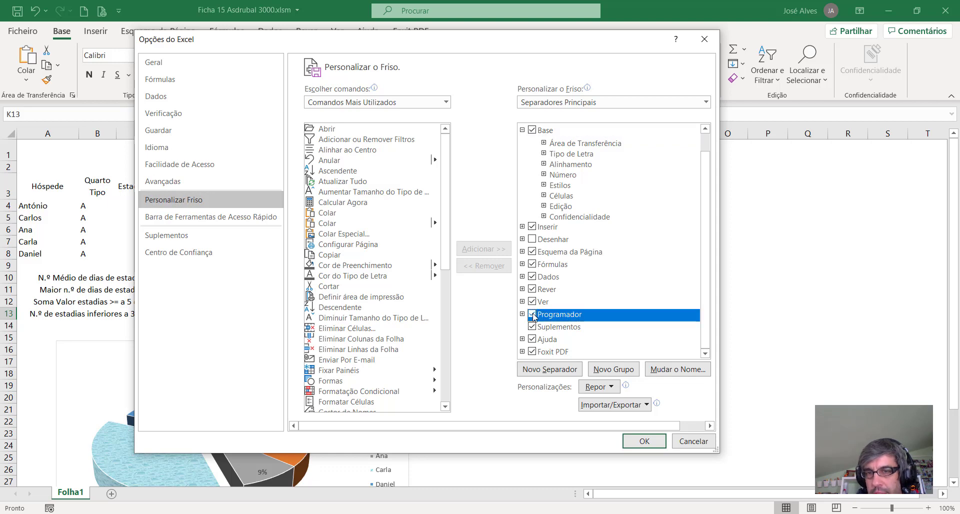
pyautogui.click(644, 441)
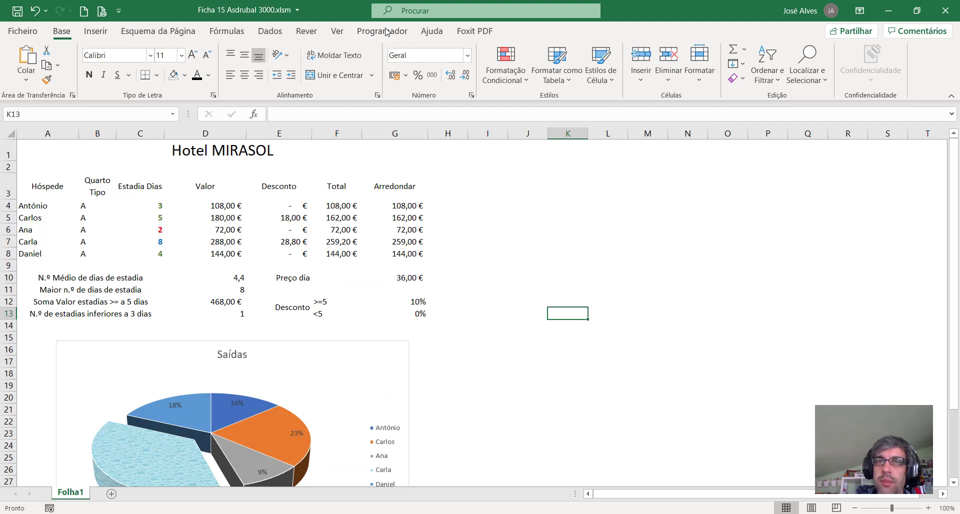
pyautogui.click(386, 31)
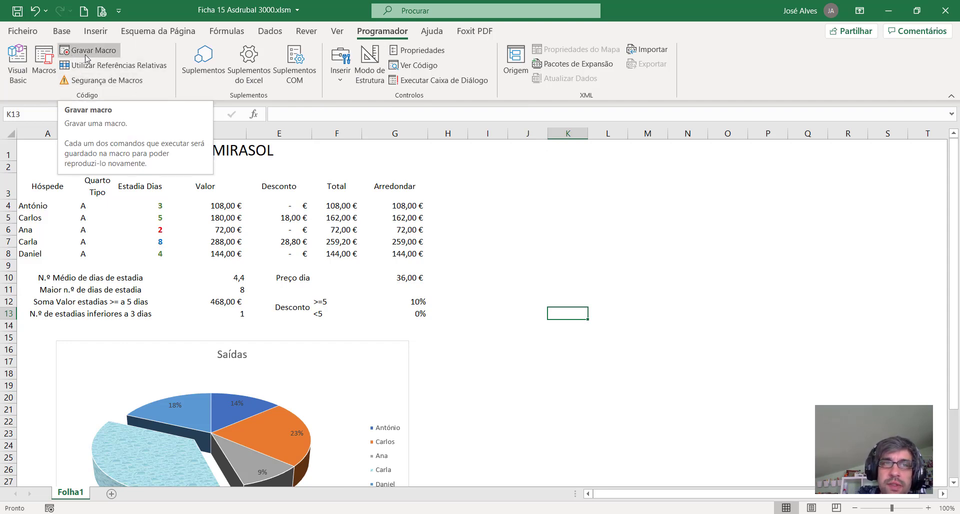
pyautogui.click(135, 264)
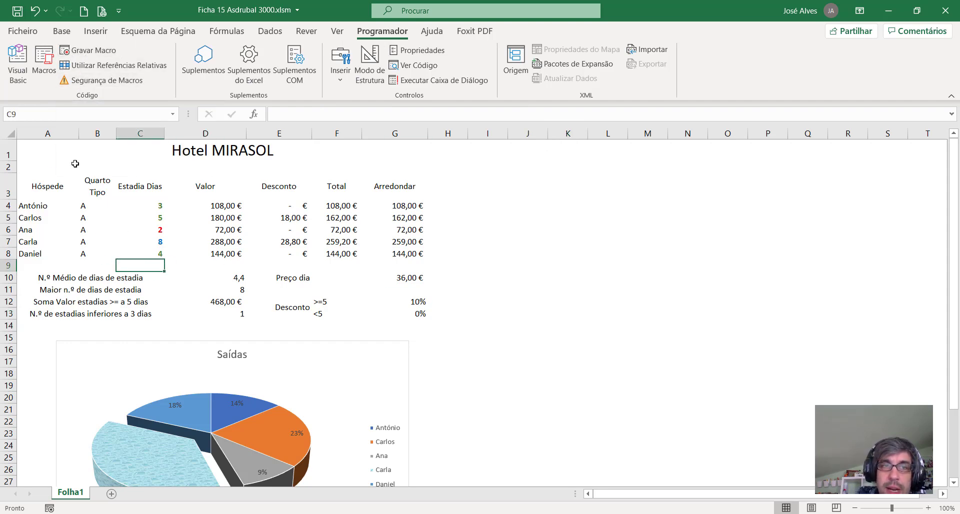
pyautogui.click(32, 148)
pyautogui.moveTo(32, 148); pyautogui.dragTo(299, 309)
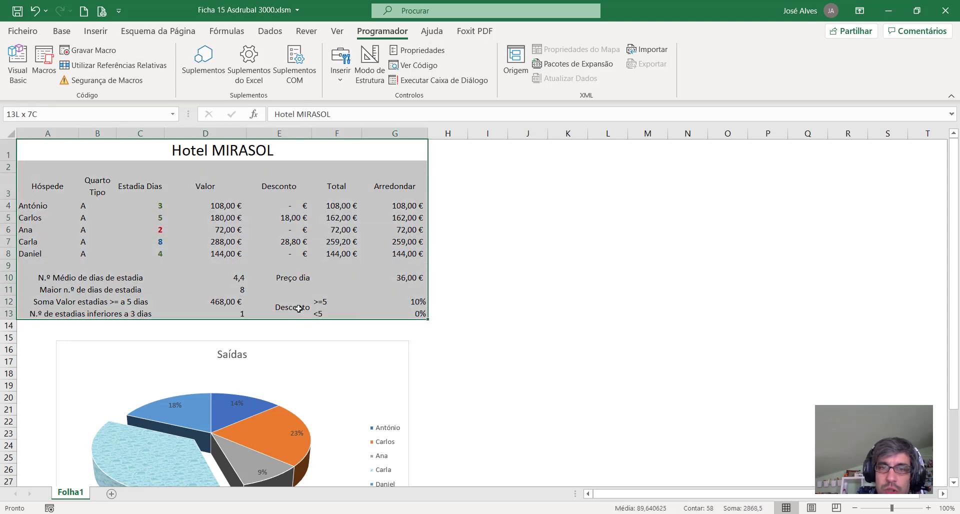
pyautogui.click(453, 244)
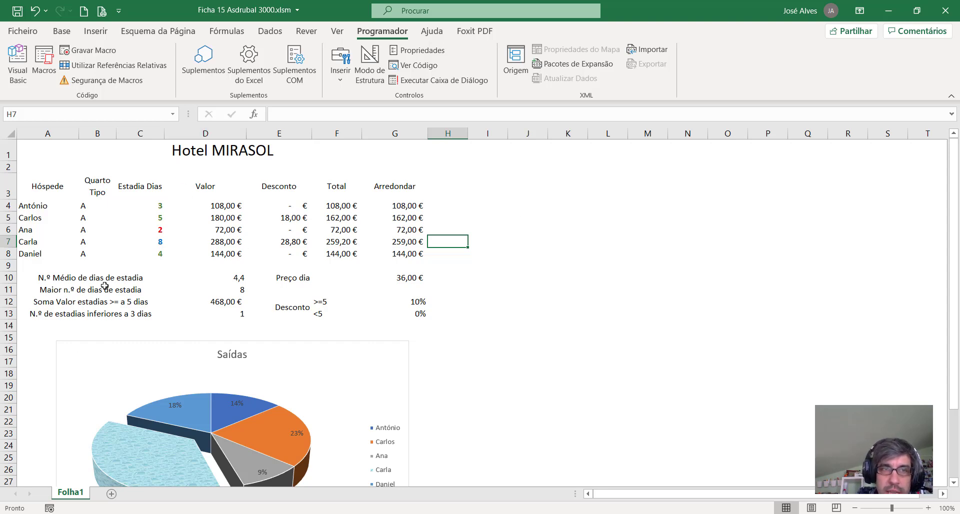
# Rename the Folha1 sheet tab to Ficha15_<student name>_3000EPO.
pyautogui.doubleClick(75, 494)
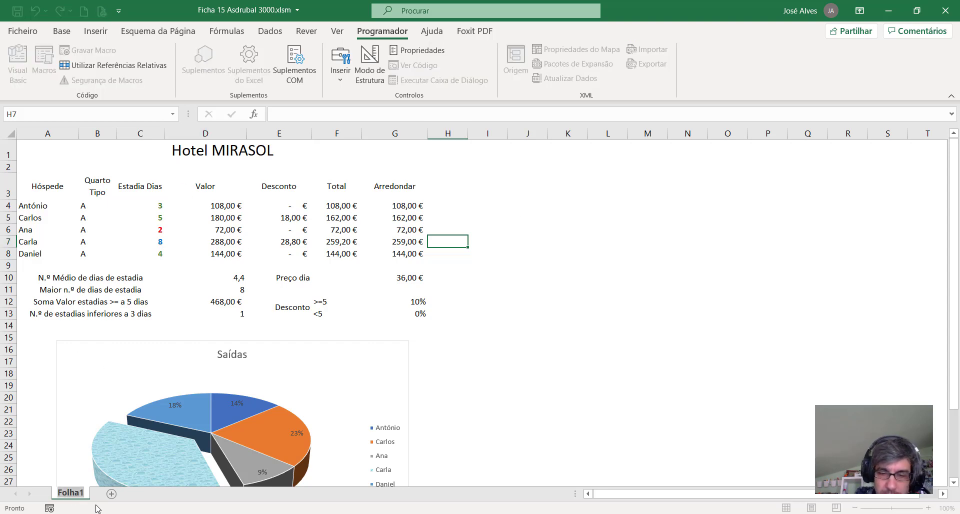
pyautogui.write('Ficha')
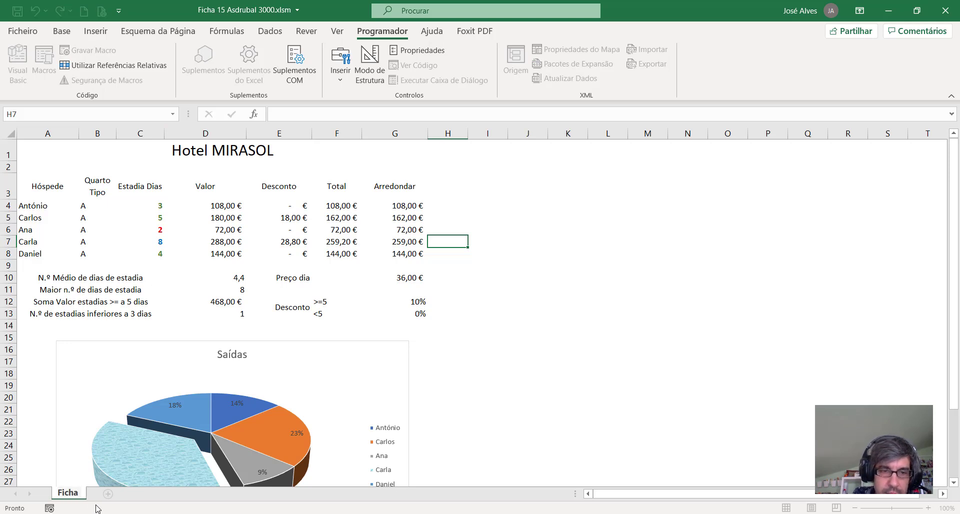
pyautogui.write('15')
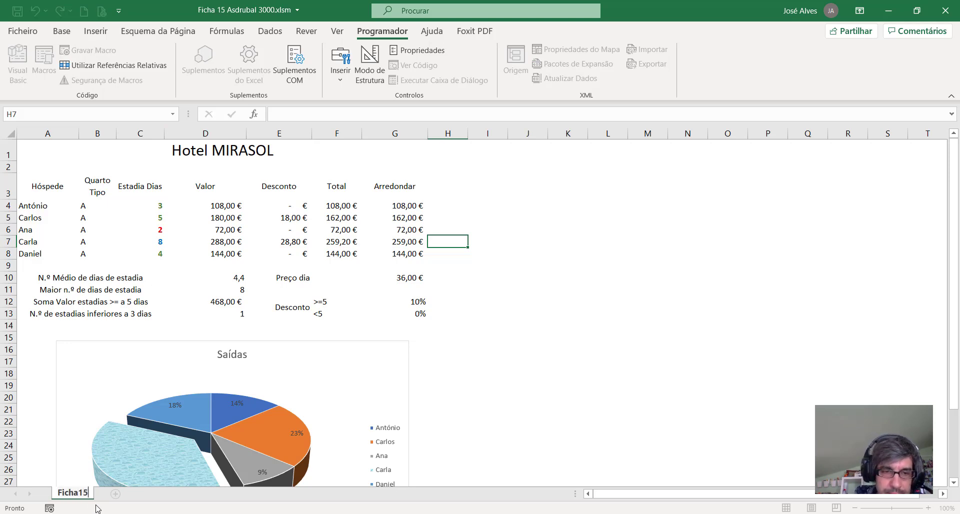
pyautogui.write('_Asd')
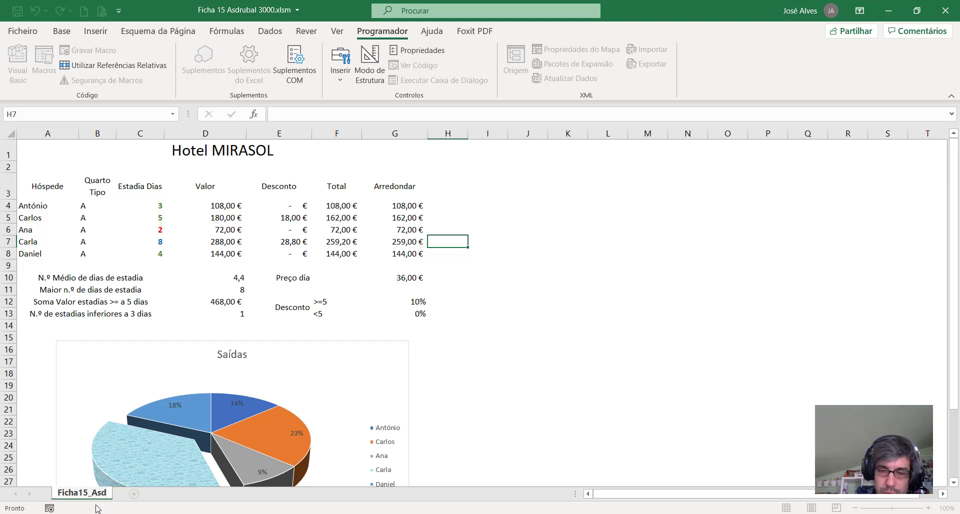
pyautogui.write('rubal')
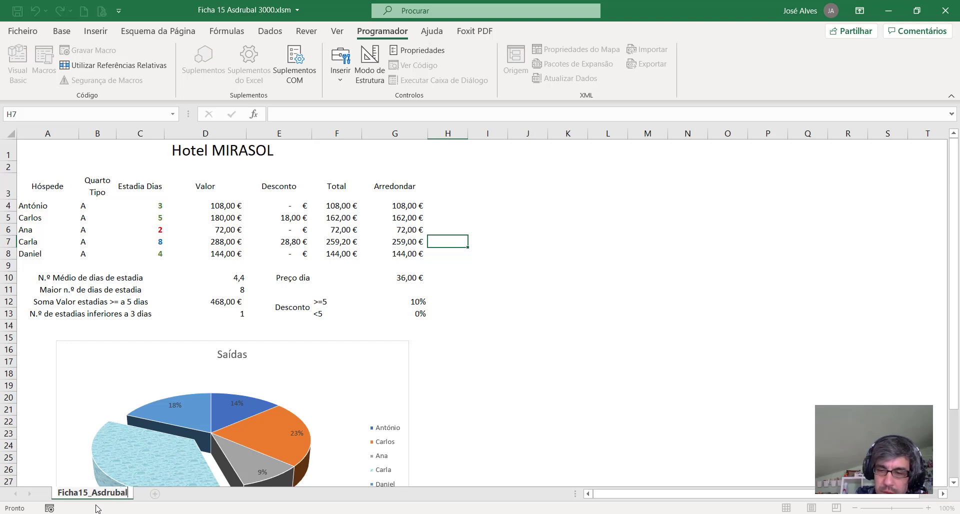
pyautogui.write('_3000')
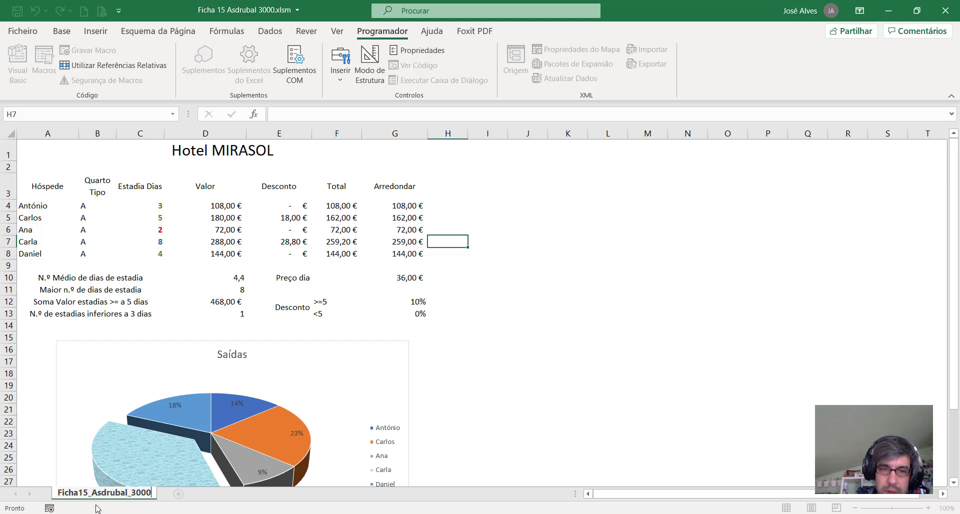
pyautogui.write('EPO')
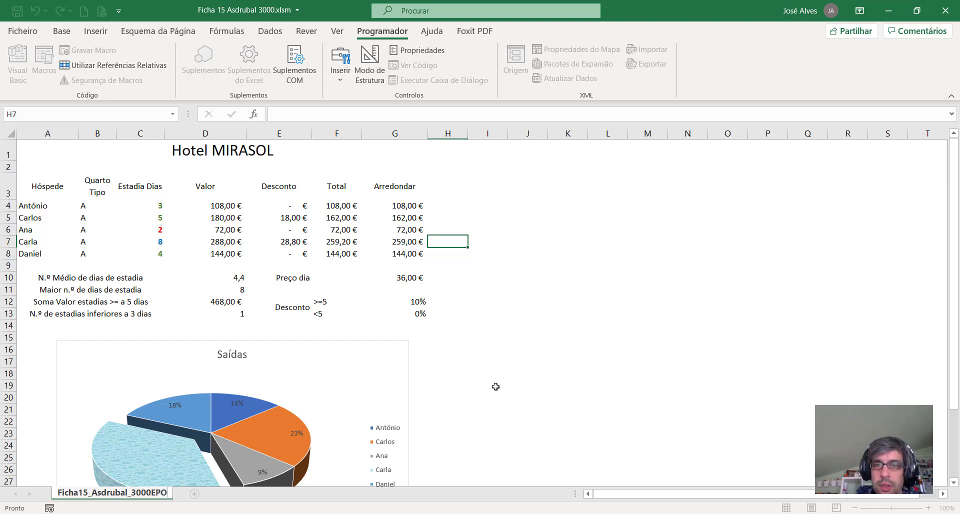
pyautogui.click(495, 386)
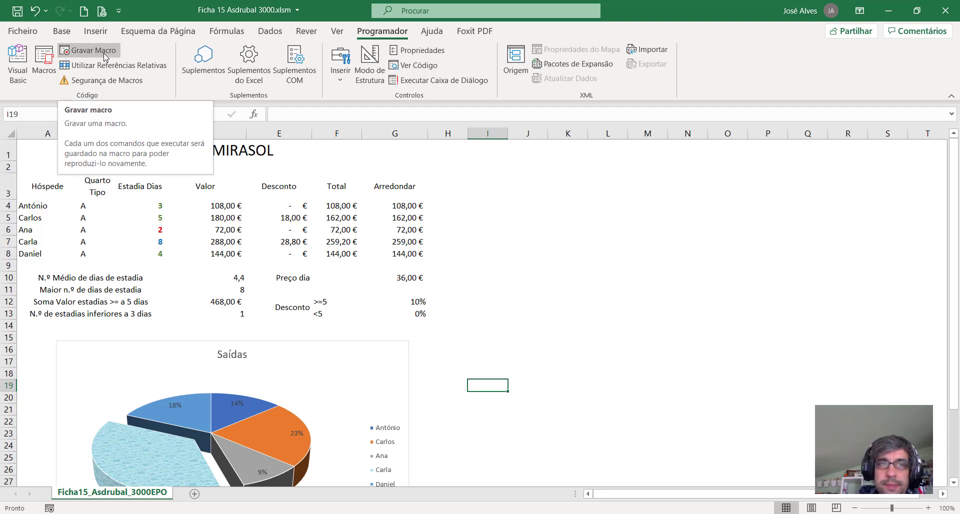
# Start recording a macro named Formatar_Tabela.
pyautogui.click(106, 56)
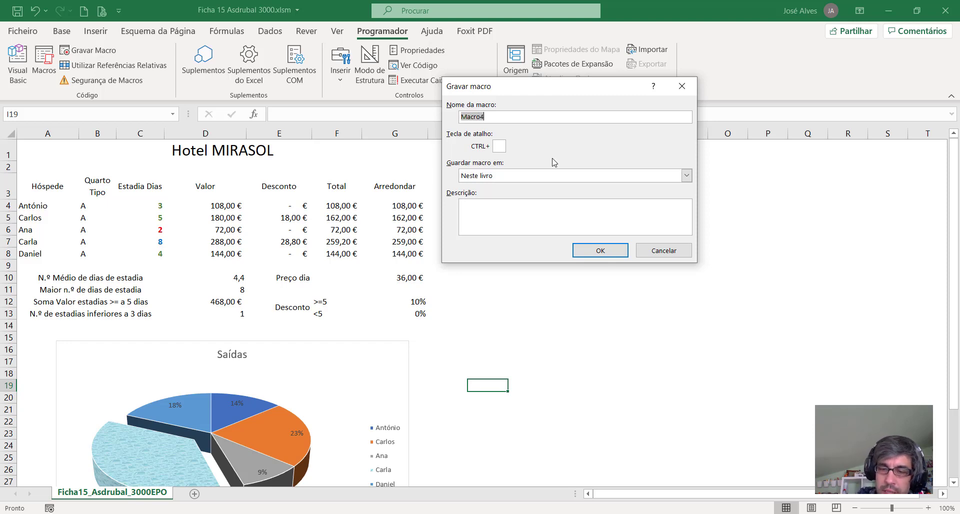
pyautogui.write('Formatar_Tabela')
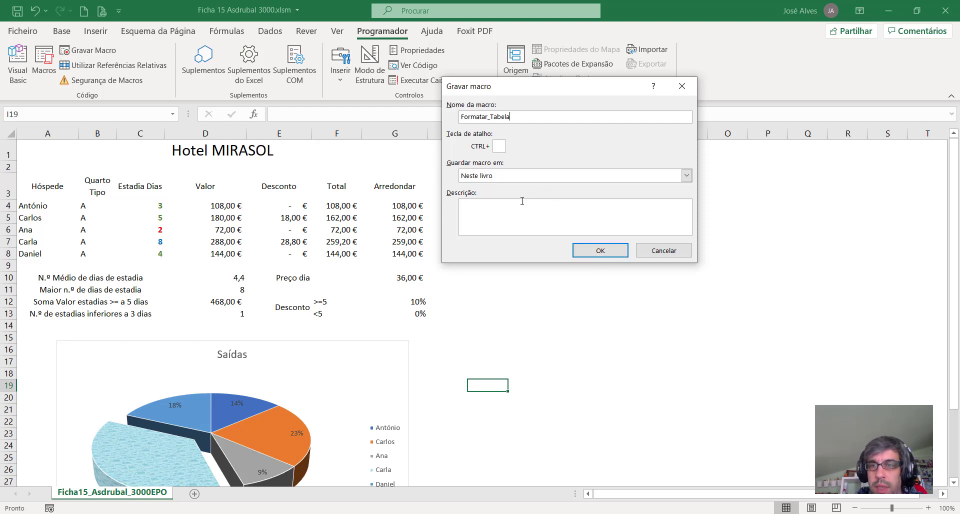
pyautogui.click(588, 251)
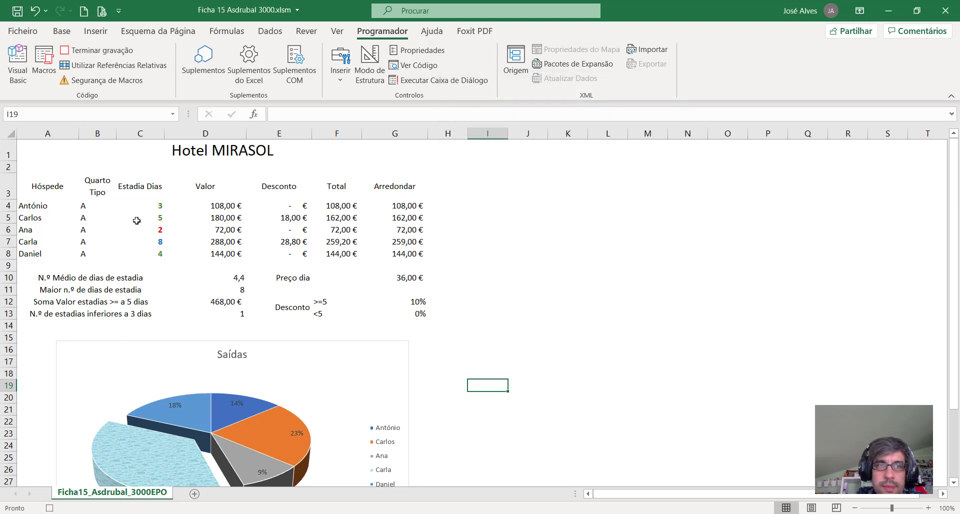
# Fill the Hotel MIRASOL title cell A1 red.
pyautogui.click(69, 152)
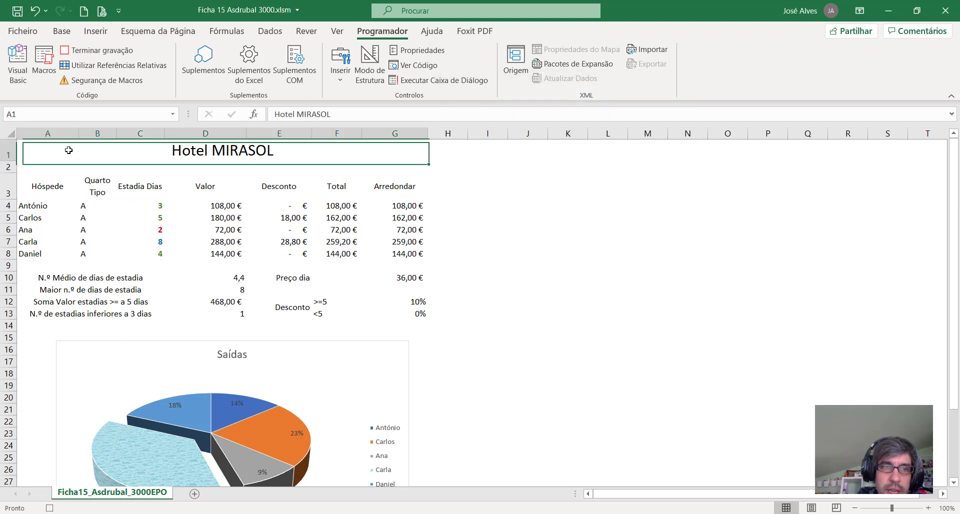
pyautogui.click(61, 31)
pyautogui.click(184, 76)
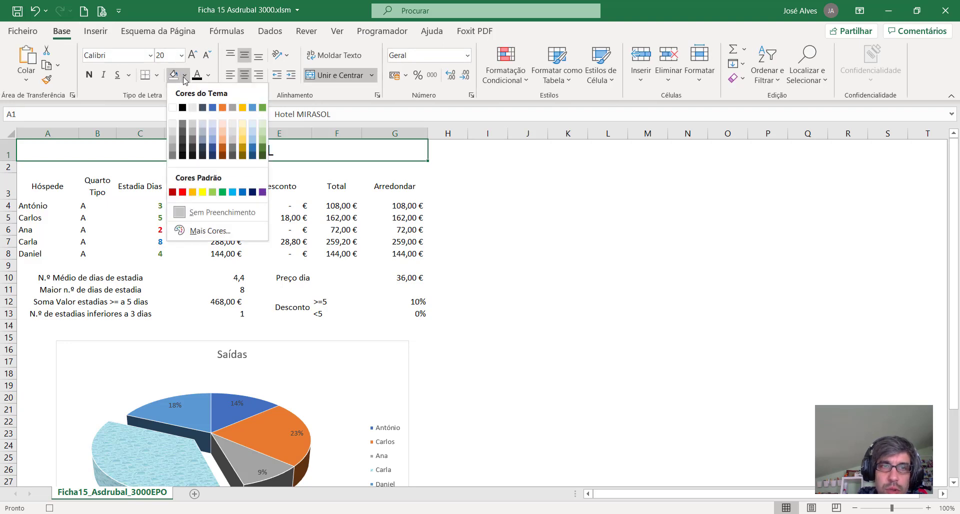
pyautogui.click(182, 192)
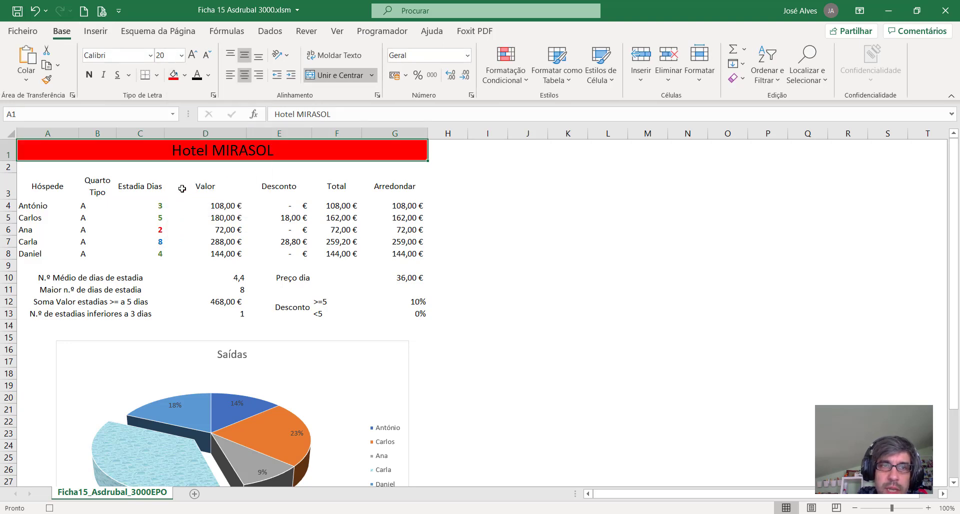
# Make the title text white and bold.
pyautogui.click(208, 75)
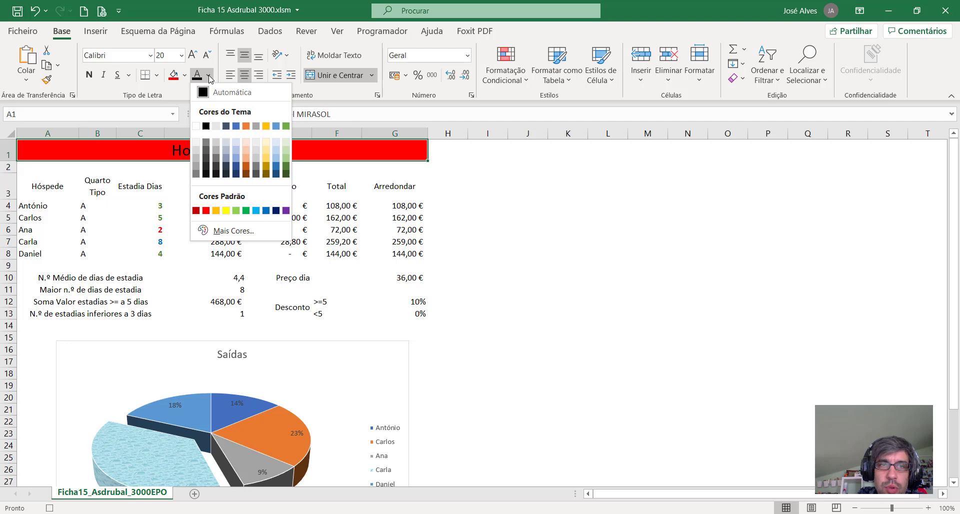
pyautogui.click(196, 127)
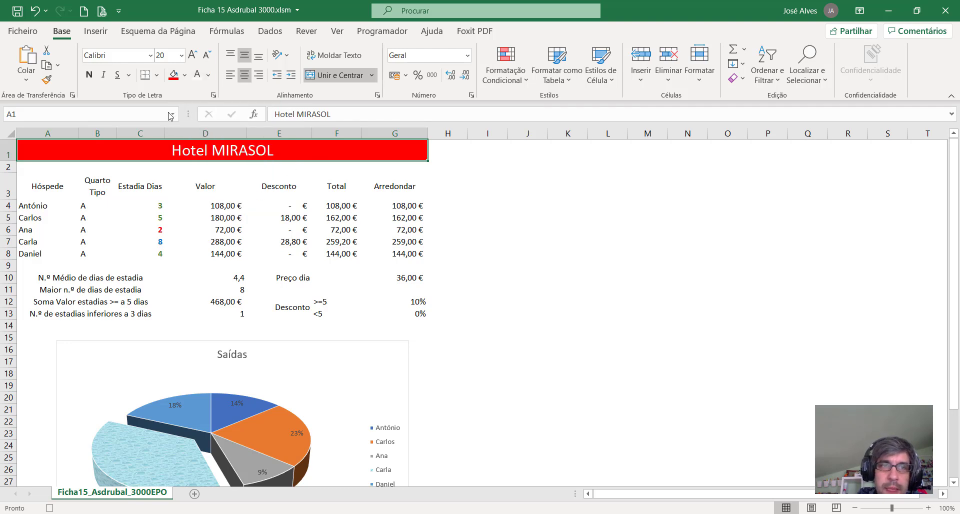
pyautogui.click(89, 74)
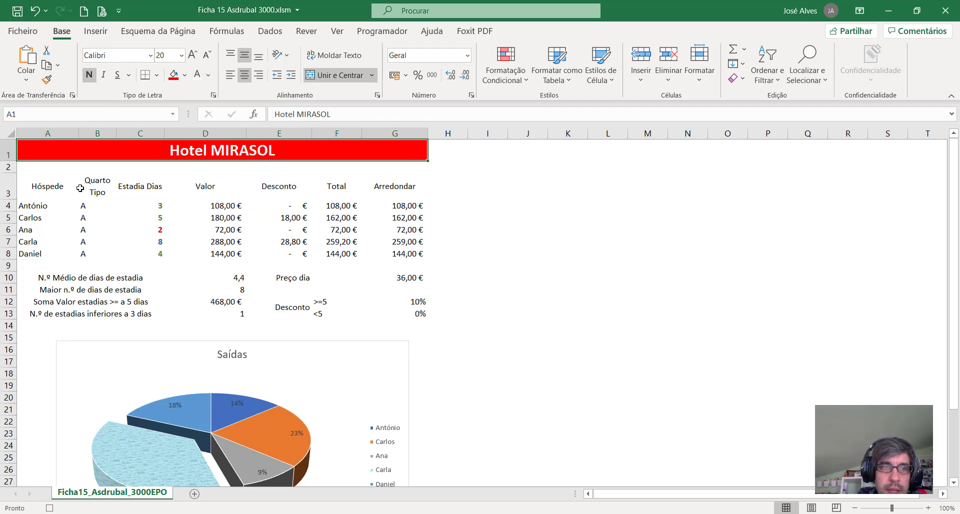
# Give the guest table A3:G8 a thick outline and inside borders.
pyautogui.moveTo(46, 185); pyautogui.dragTo(398, 255)
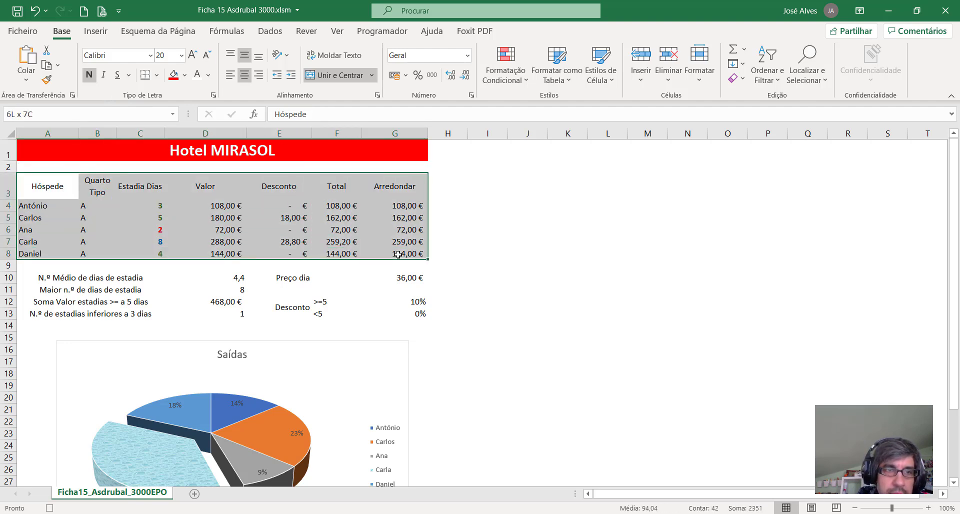
pyautogui.rightClick(315, 195)
pyautogui.click(398, 450)
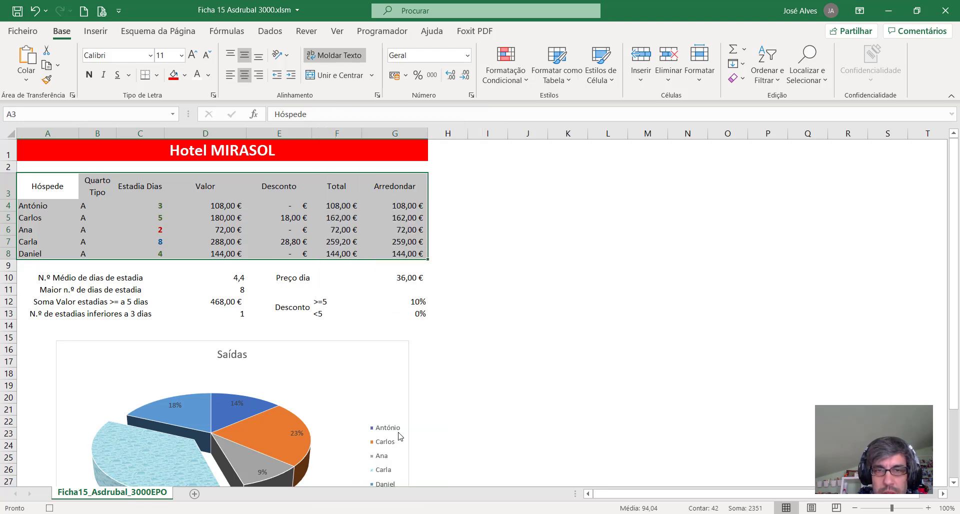
pyautogui.moveTo(394, 212); pyautogui.dragTo(427, 96)
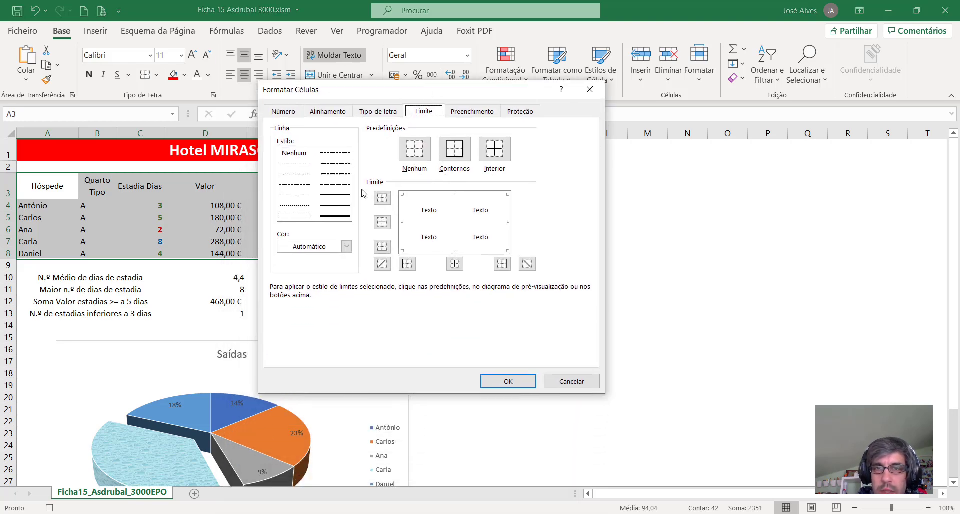
pyautogui.click(446, 170)
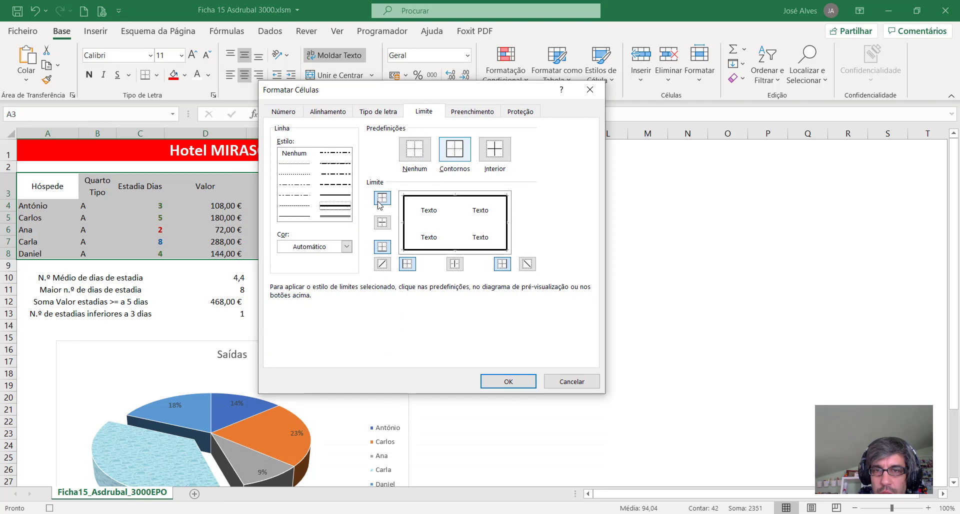
pyautogui.click(294, 216)
pyautogui.click(504, 153)
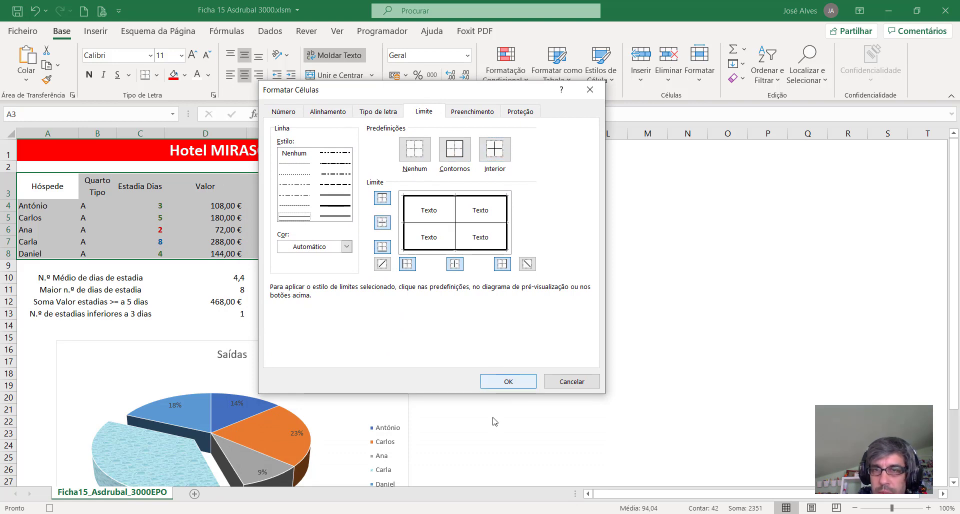
pyautogui.click(505, 381)
pyautogui.click(500, 326)
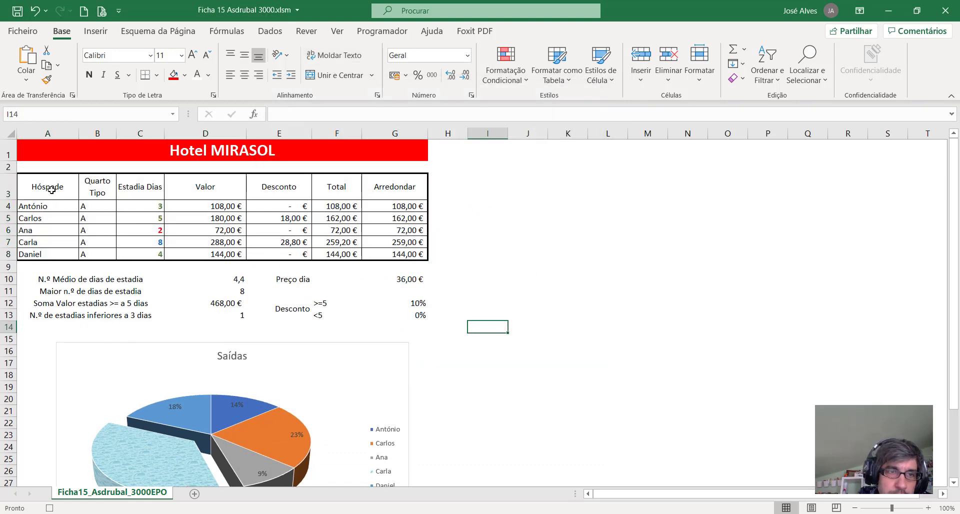
# Give header row A3:G3 and guest names A4:A8 red fill with white text.
pyautogui.moveTo(52, 190); pyautogui.dragTo(395, 190)
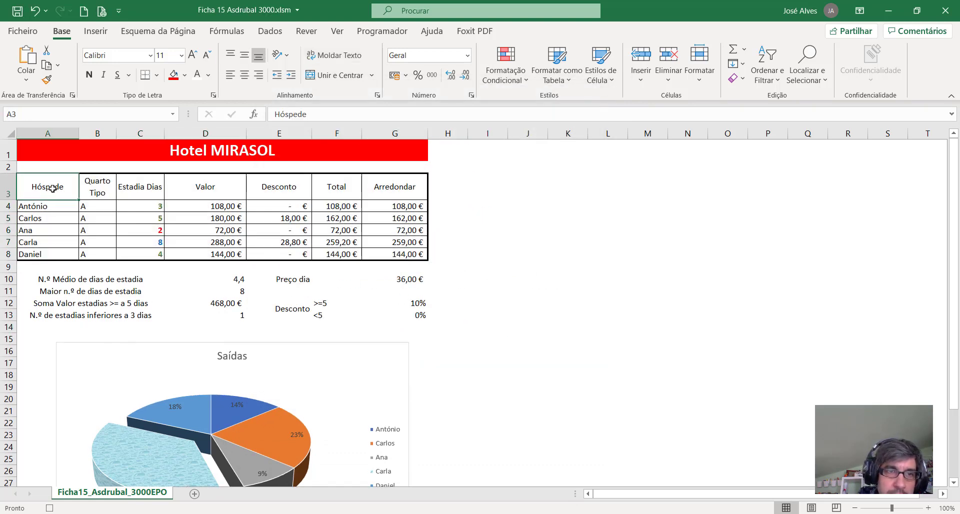
pyautogui.click(174, 76)
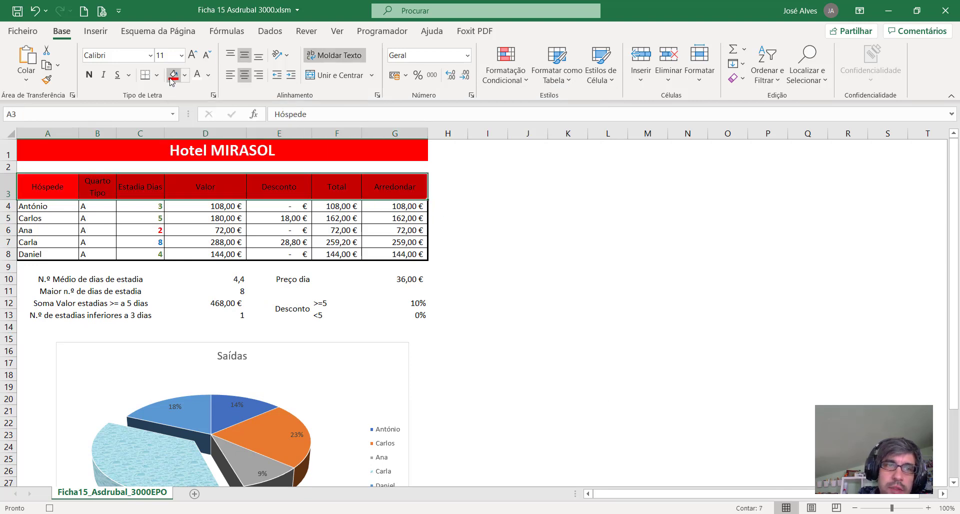
pyautogui.click(198, 75)
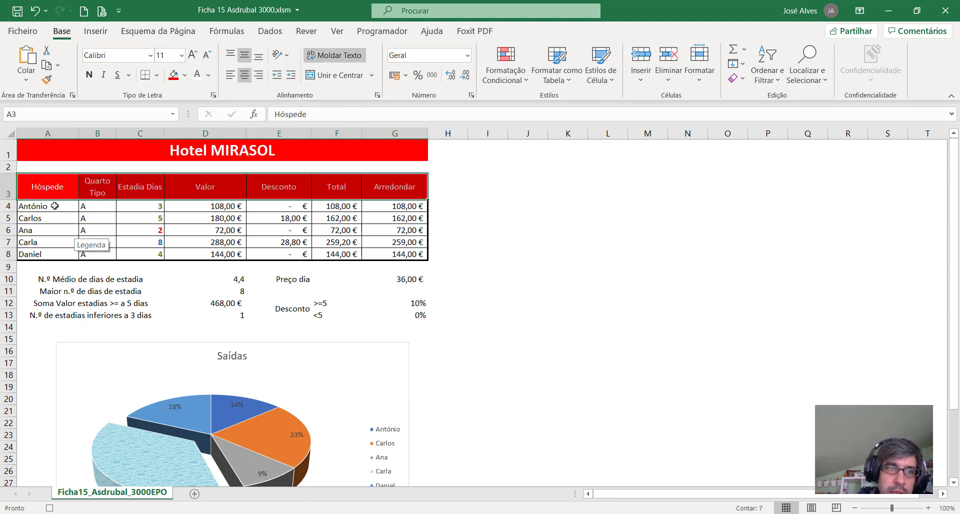
pyautogui.moveTo(54, 206); pyautogui.dragTo(47, 254)
pyautogui.click(198, 76)
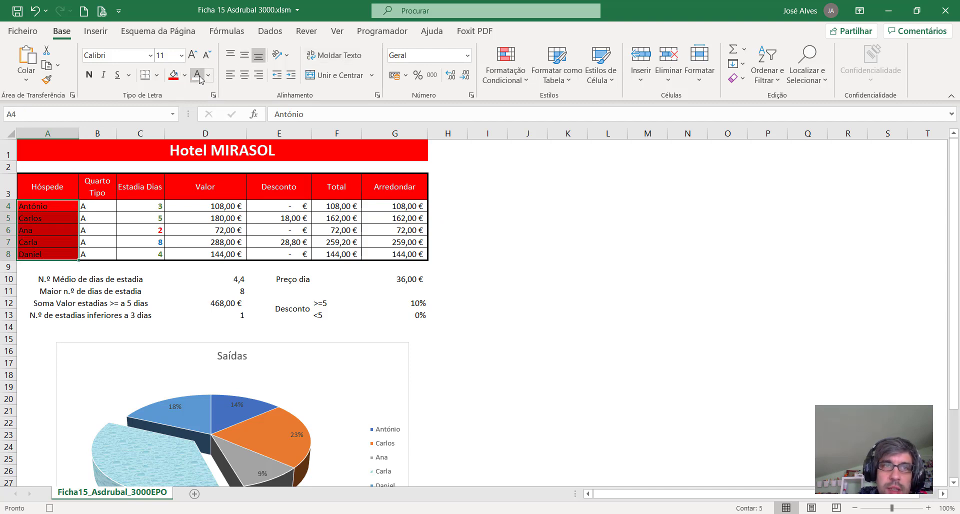
pyautogui.click(88, 291)
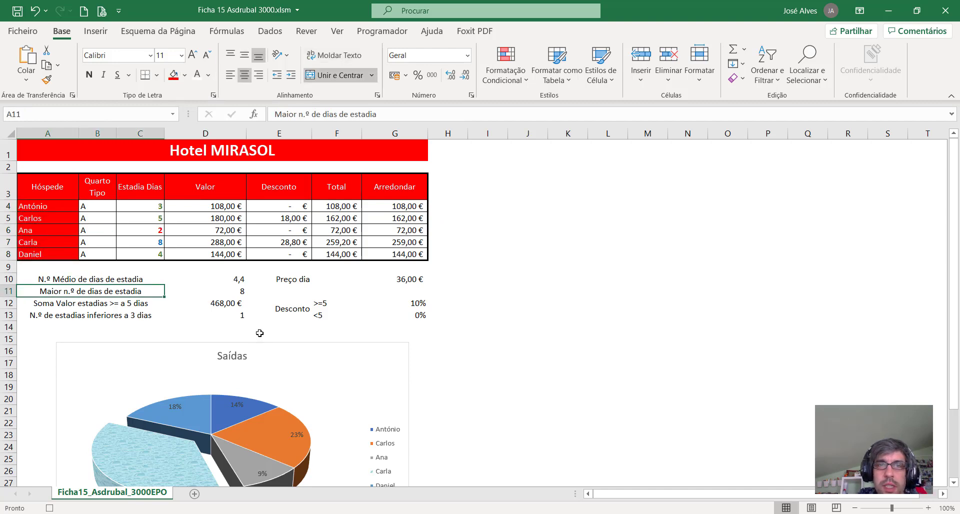
pyautogui.moveTo(108, 279); pyautogui.dragTo(212, 313)
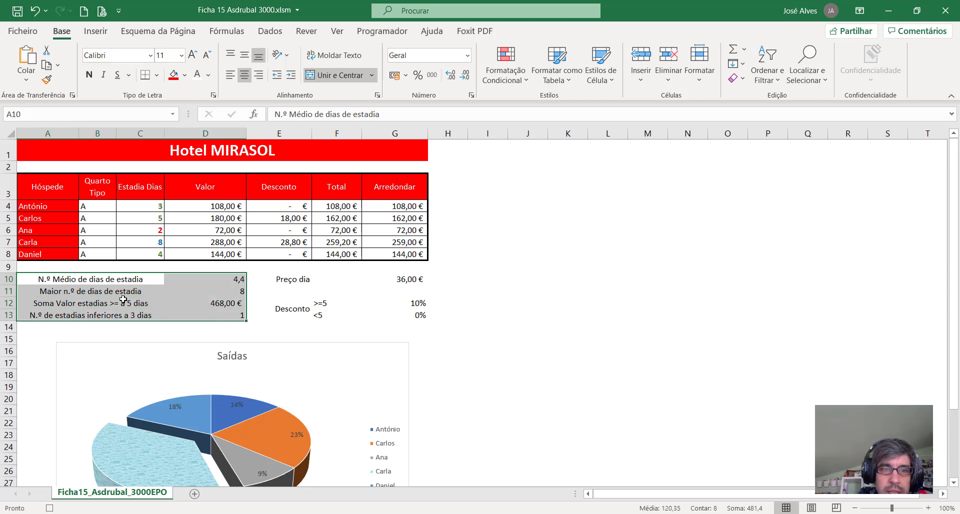
# Border the summary block A10:D13 with an outline and dashed inside lines.
pyautogui.rightClick(123, 300)
pyautogui.click(186, 448)
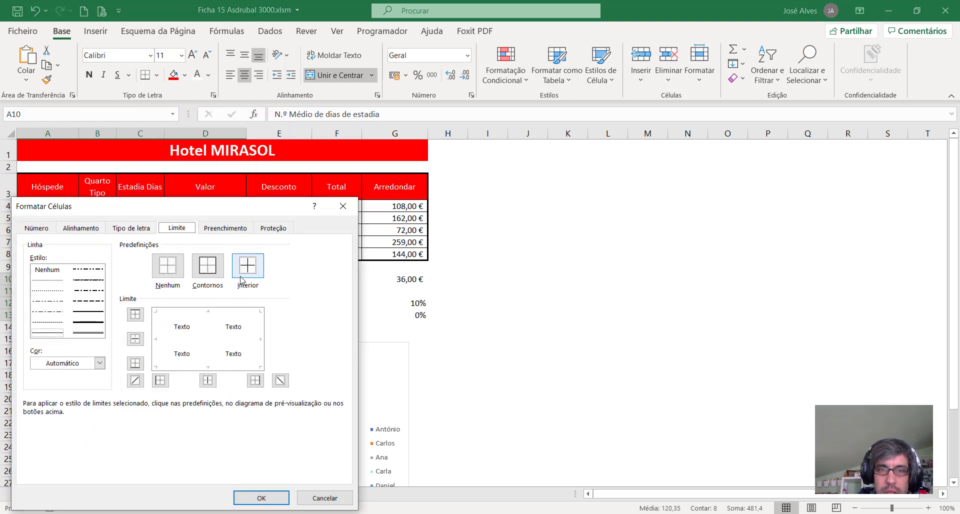
pyautogui.click(198, 283)
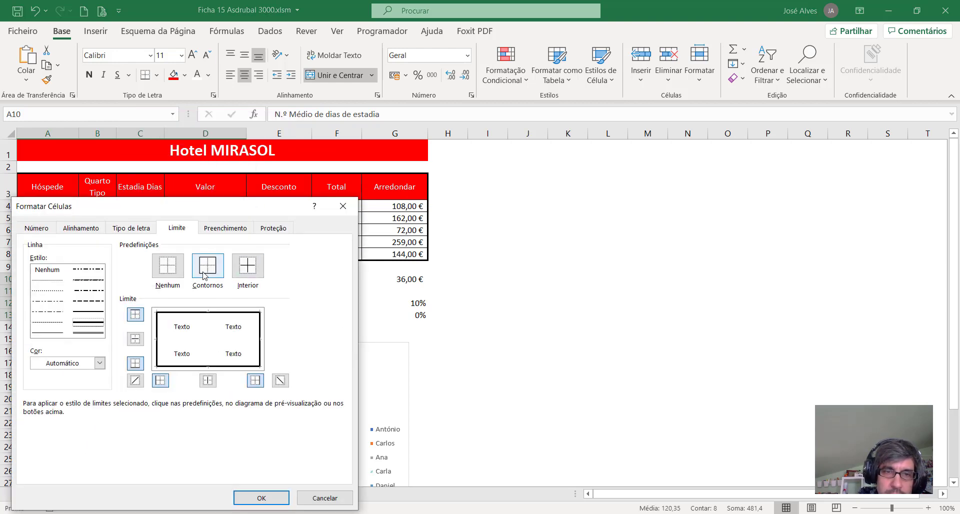
pyautogui.click(56, 333)
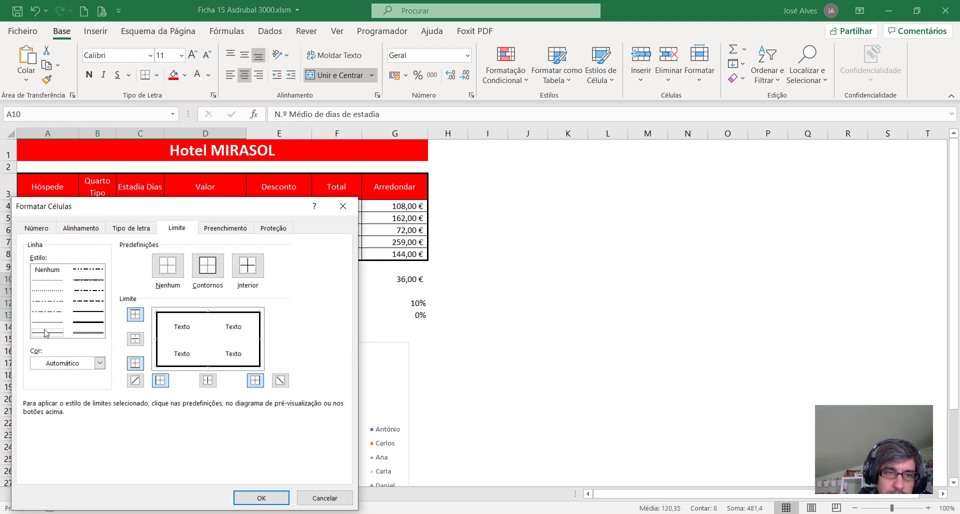
pyautogui.click(48, 323)
pyautogui.click(248, 266)
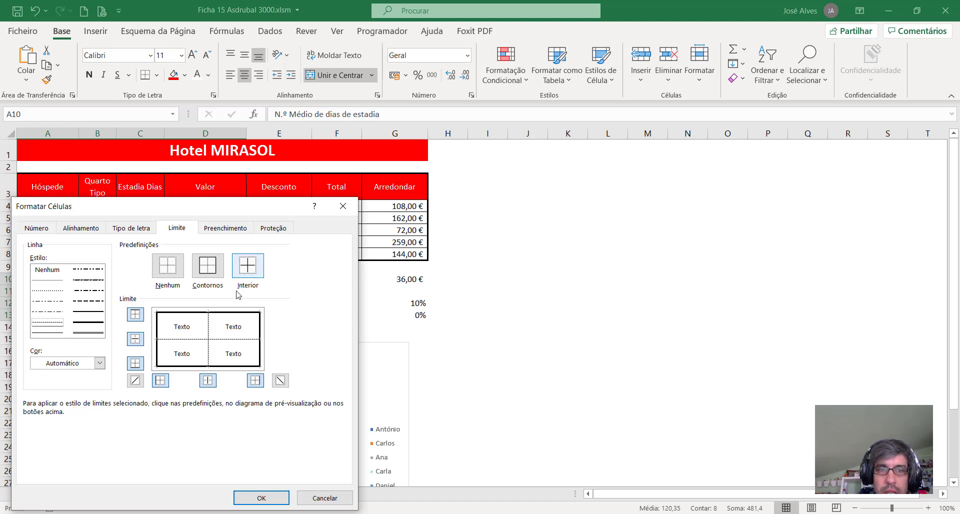
pyautogui.click(261, 498)
pyautogui.click(332, 316)
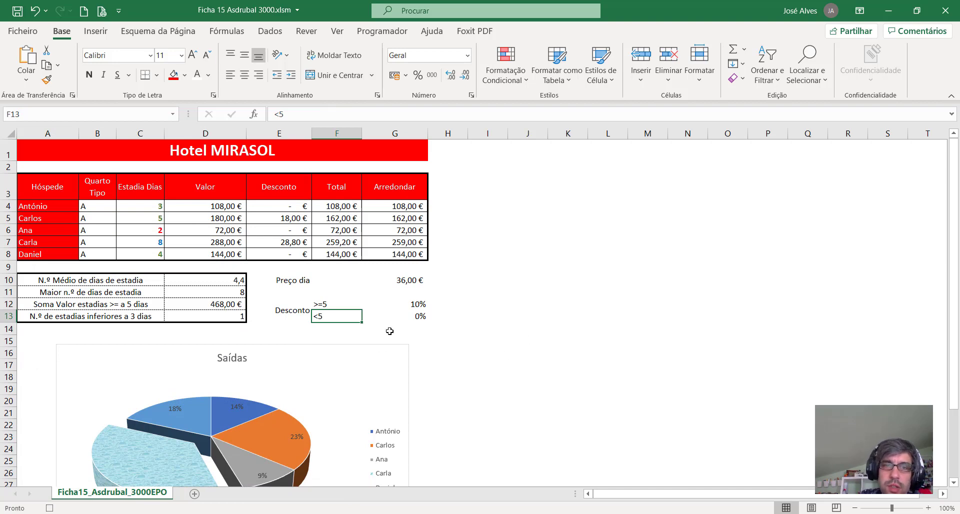
# Adjust the alignment of the Preço dia and Desconto labels.
pyautogui.click(302, 283)
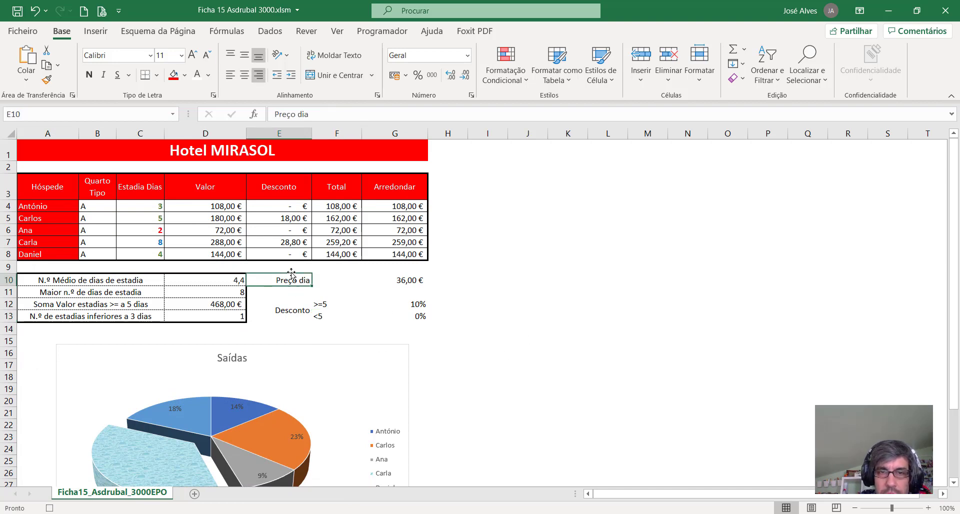
pyautogui.click(259, 75)
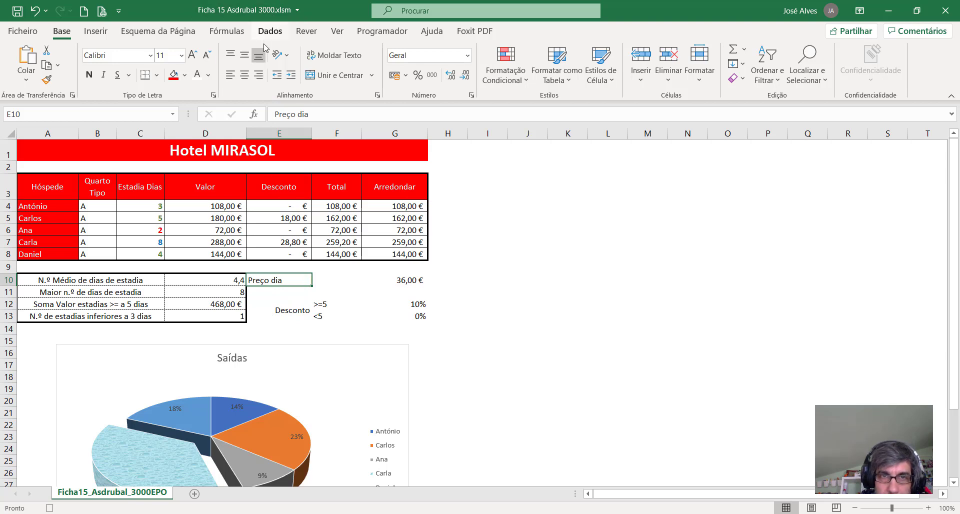
pyautogui.click(258, 75)
pyautogui.click(301, 313)
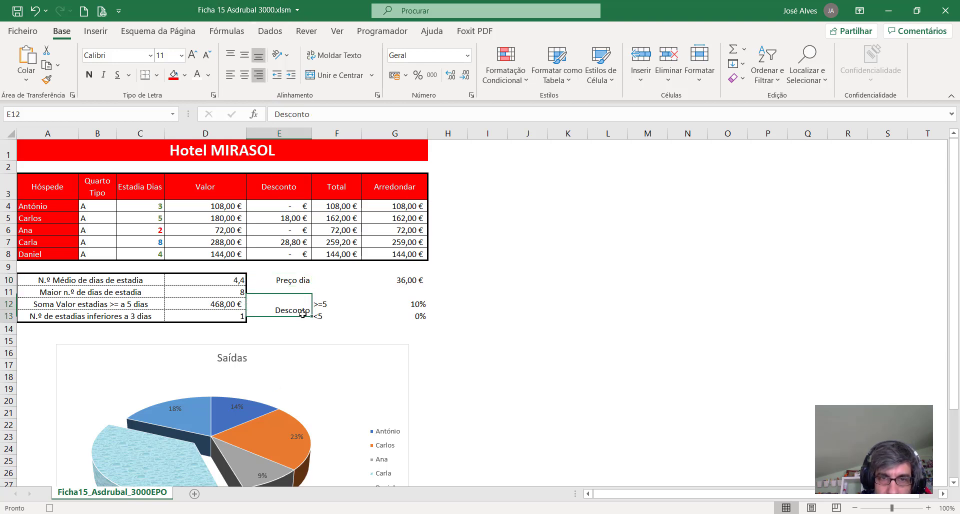
pyautogui.click(258, 75)
pyautogui.click(258, 75)
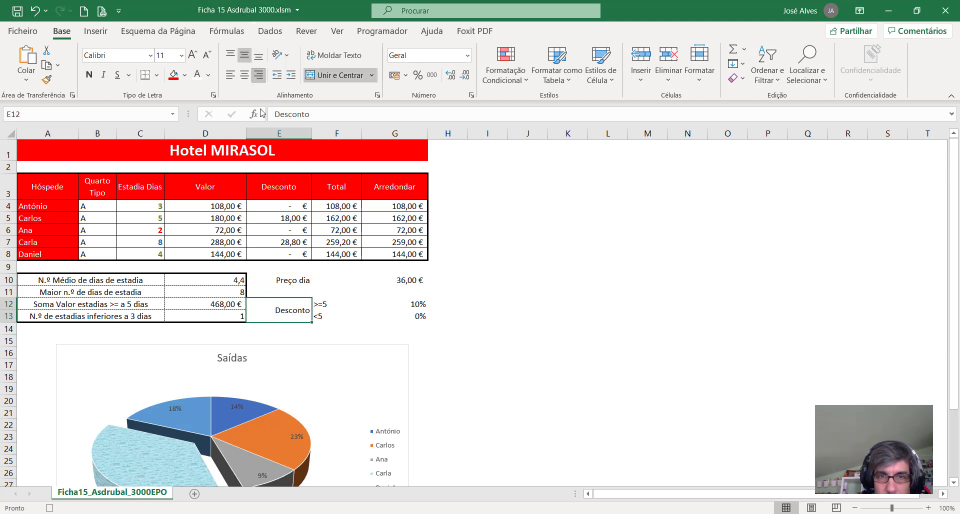
# Select F13 and stop recording the Formatar_Tabela macro.
pyautogui.click(349, 317)
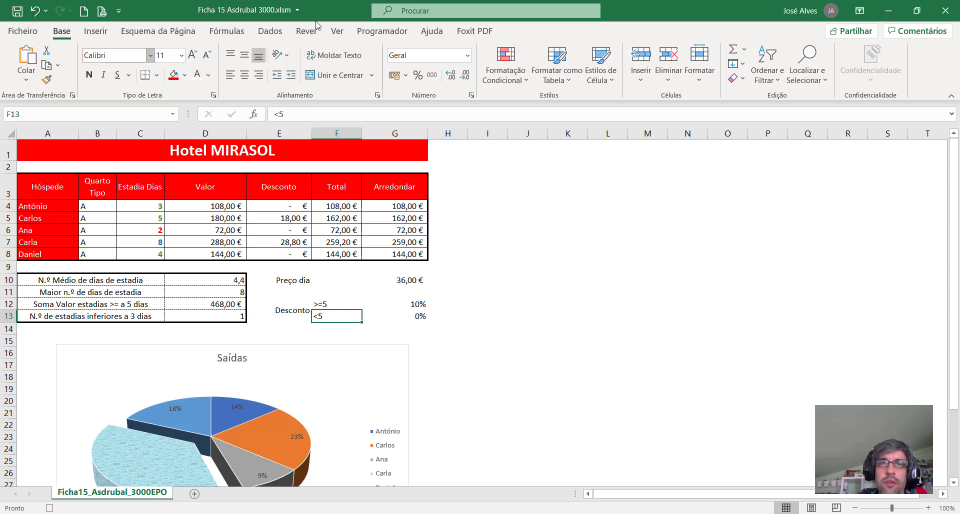
pyautogui.click(382, 31)
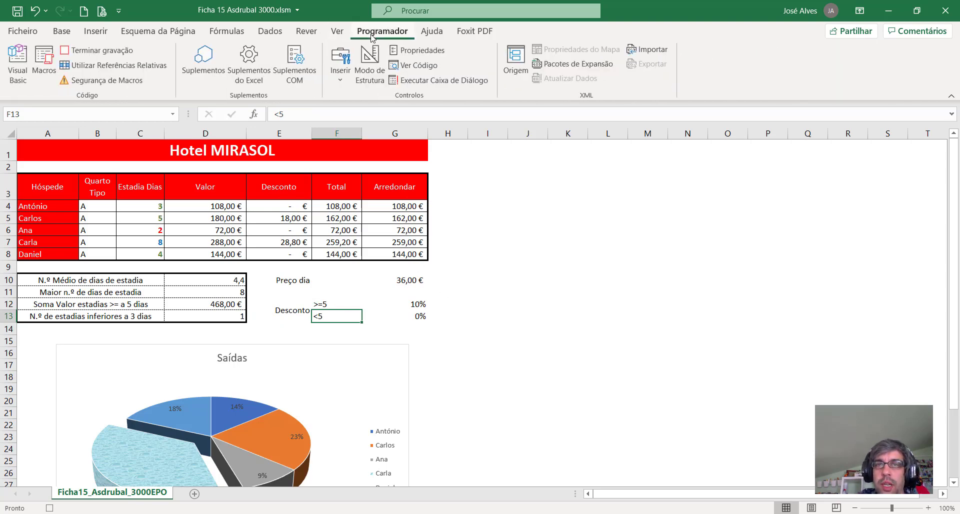
pyautogui.click(94, 56)
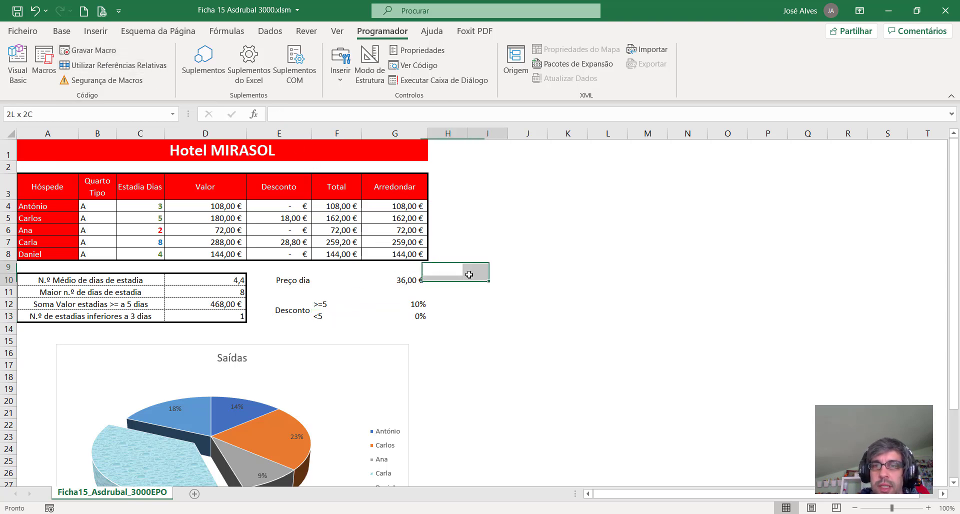
# Select A1:K16 and set its fill to Sem Preenchimento.
pyautogui.moveTo(458, 265); pyautogui.dragTo(489, 280)
pyautogui.click(492, 385)
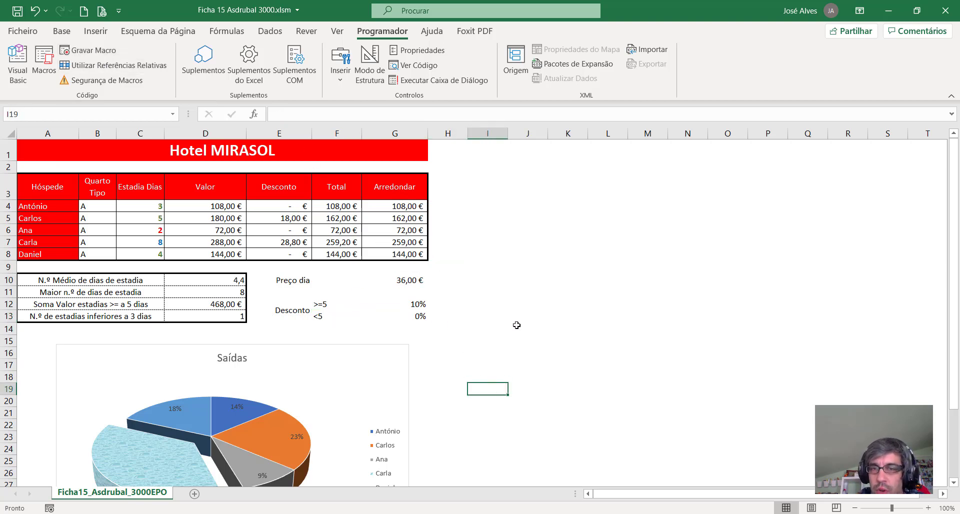
pyautogui.moveTo(516, 327)
pyautogui.mouseDown()
pyautogui.moveTo(159, 314)
pyautogui.moveTo(103, 161)
pyautogui.mouseUp()
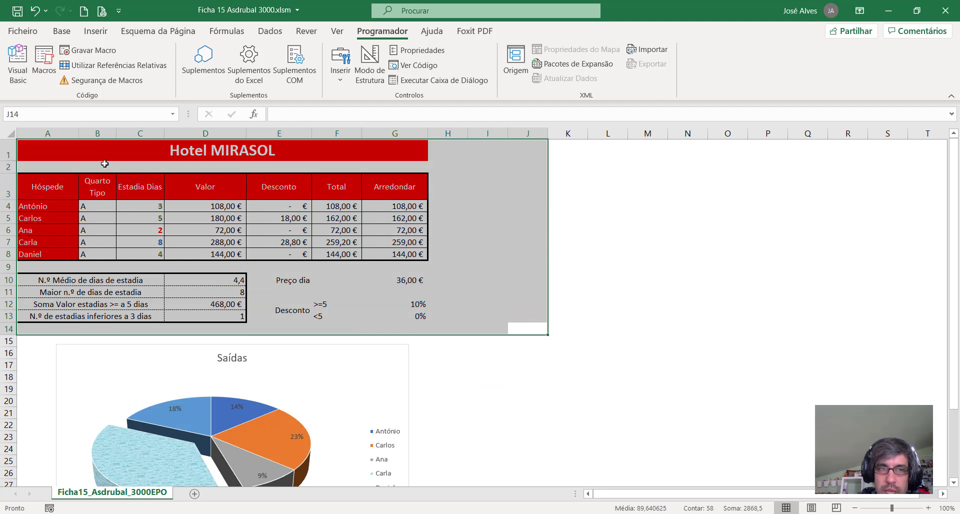
pyautogui.click(633, 302)
pyautogui.moveTo(551, 352); pyautogui.dragTo(139, 81)
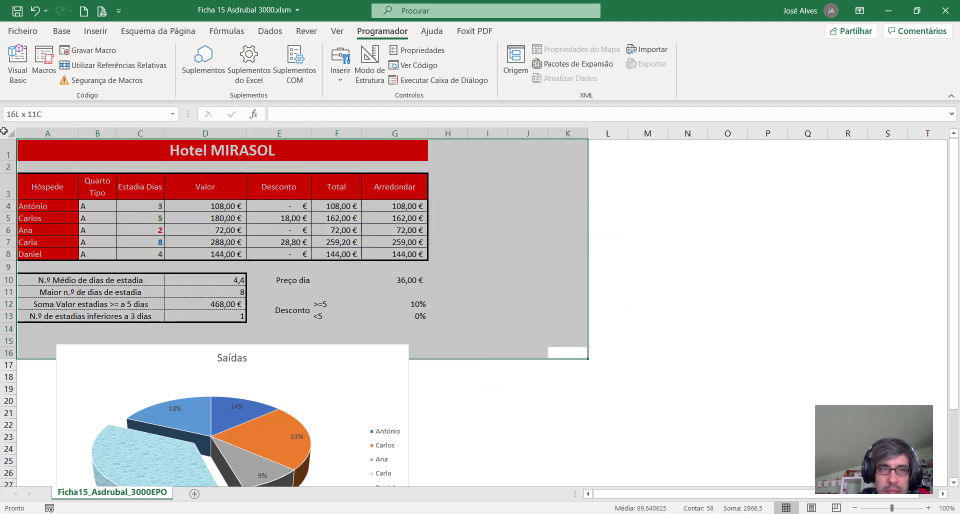
pyautogui.click(62, 31)
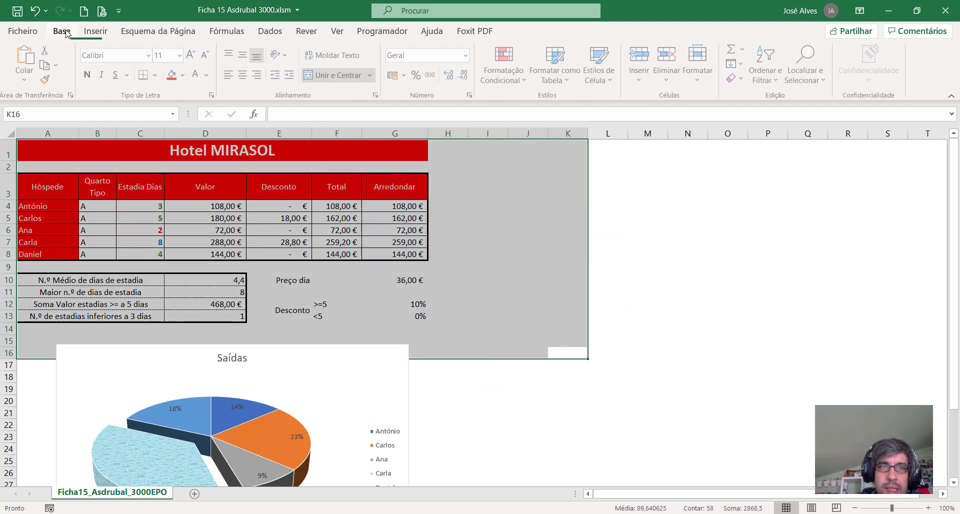
pyautogui.click(185, 76)
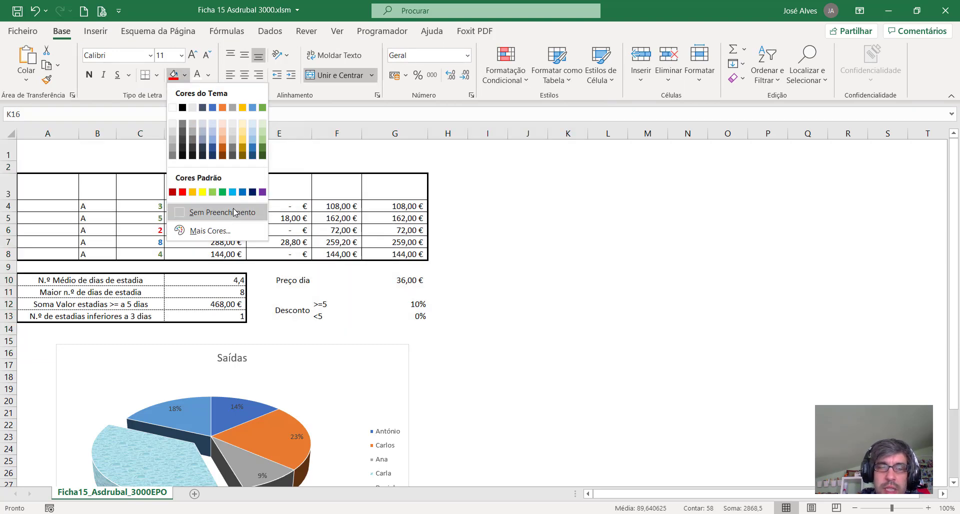
pyautogui.press('Escape')
# Reset the range's font colour to Automático and set borders to Sem Limites.
pyautogui.click(208, 75)
pyautogui.click(210, 96)
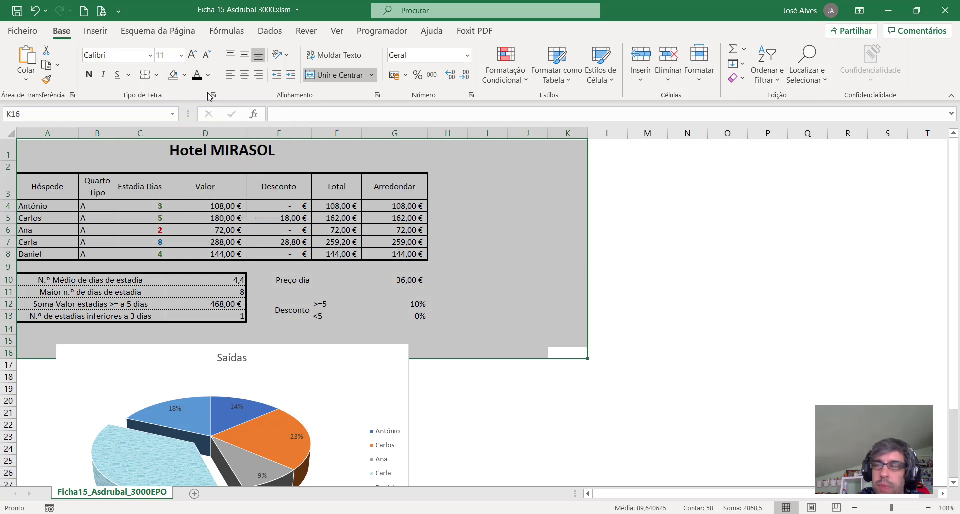
pyautogui.click(158, 79)
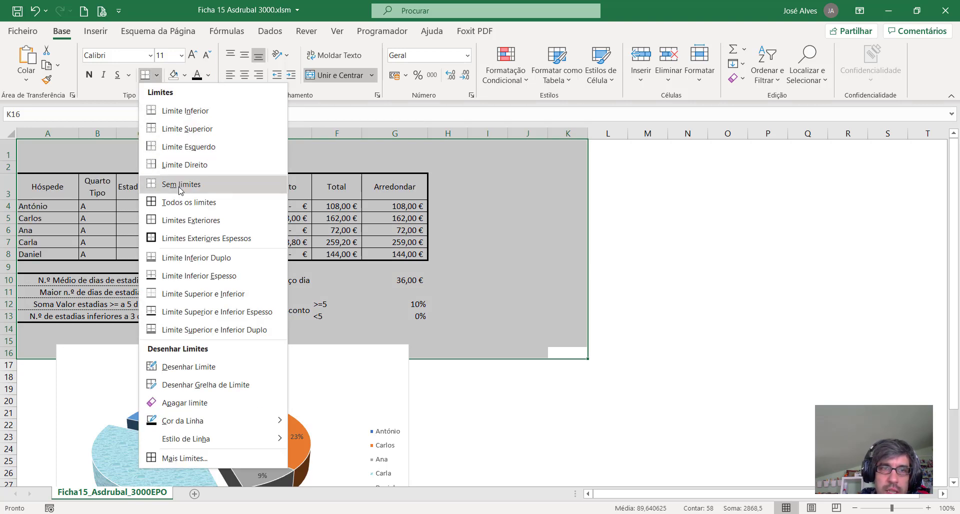
pyautogui.press('Escape')
pyautogui.click(580, 275)
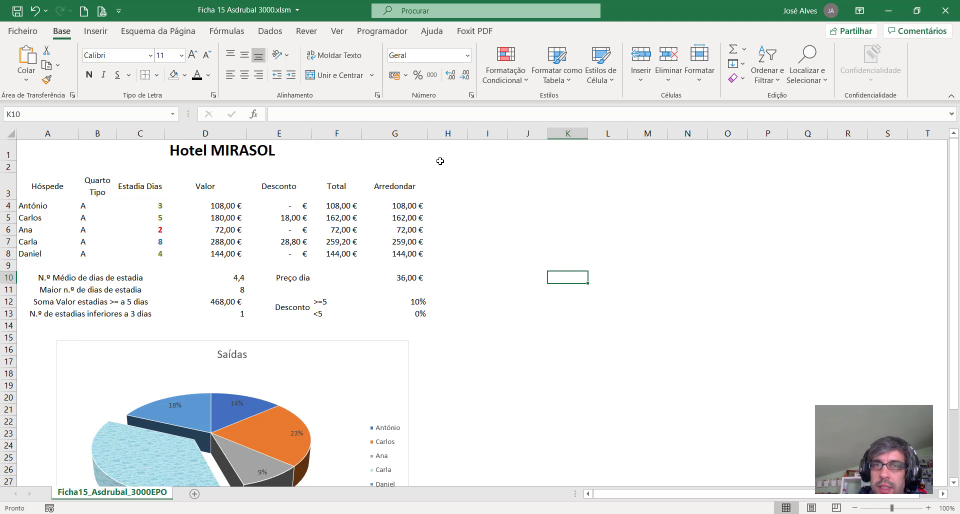
# Draw a Form Controls button to the right of the Hotel MIRASOL table.
pyautogui.click(385, 33)
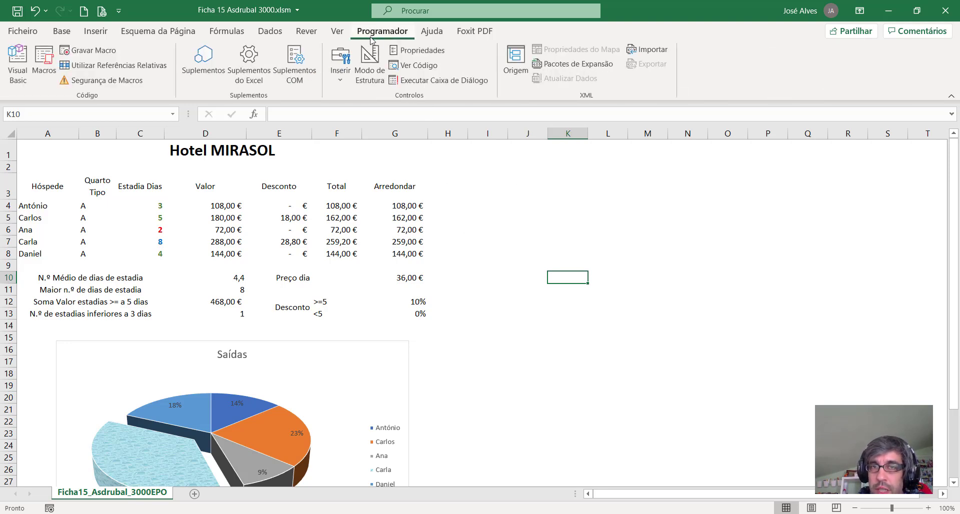
pyautogui.click(345, 79)
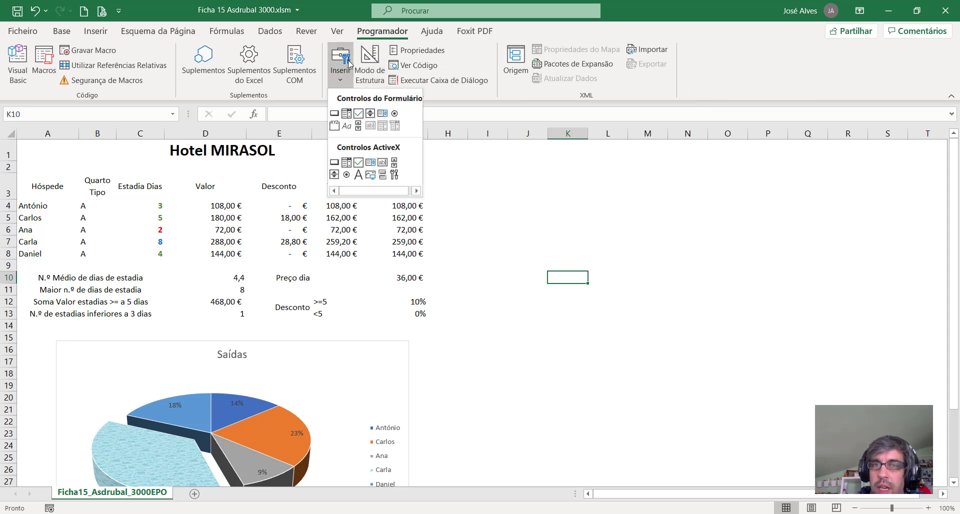
pyautogui.click(334, 113)
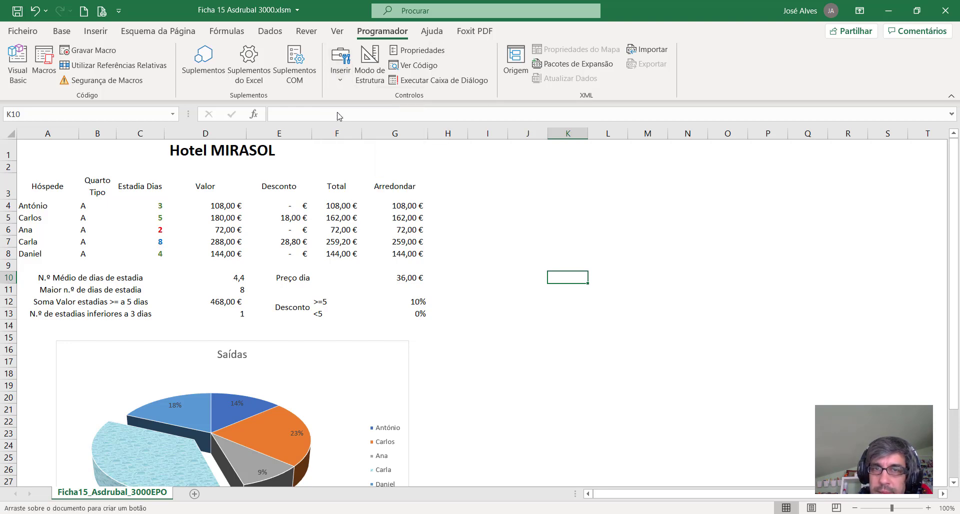
pyautogui.moveTo(503, 181); pyautogui.dragTo(678, 255)
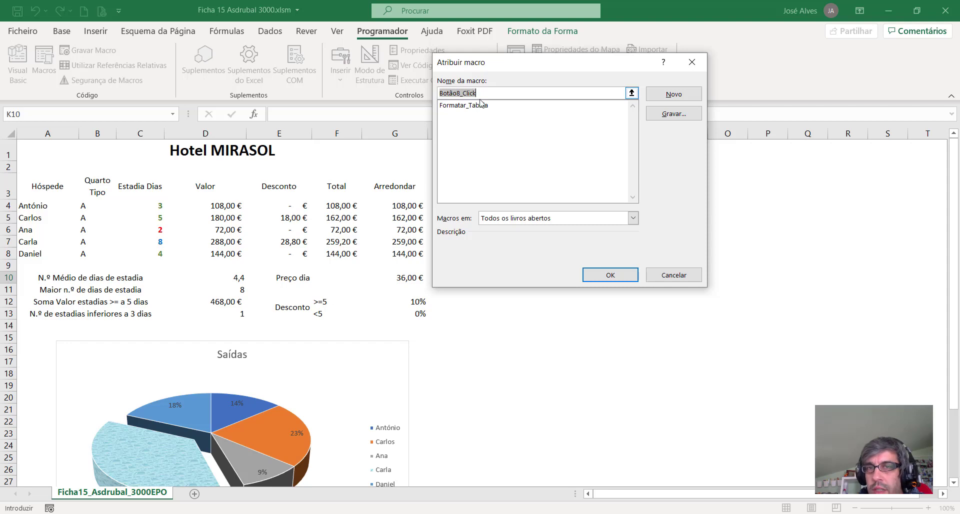
# Assign the Formatar_Tabela macro to the new button and change its caption to 'Formatar Tabela'.
pyautogui.click(451, 107)
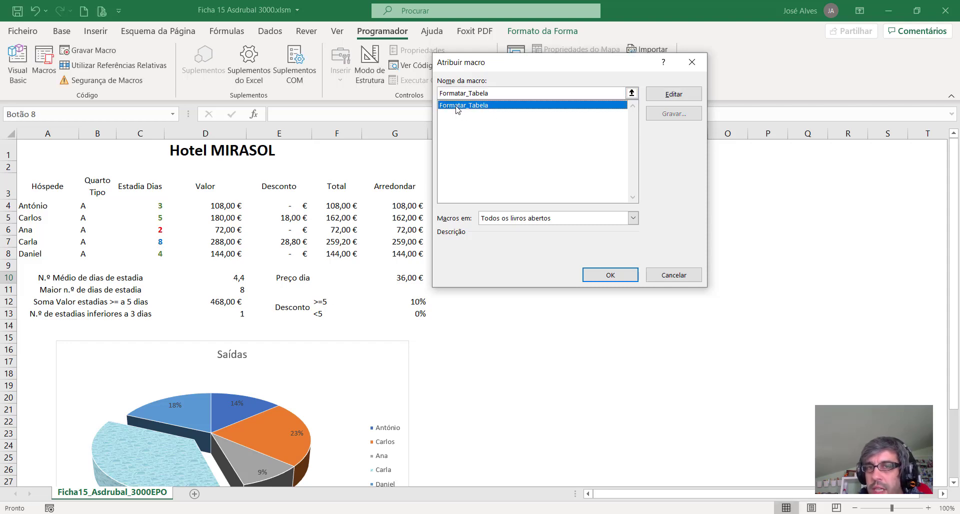
pyautogui.click(601, 275)
pyautogui.click(575, 214)
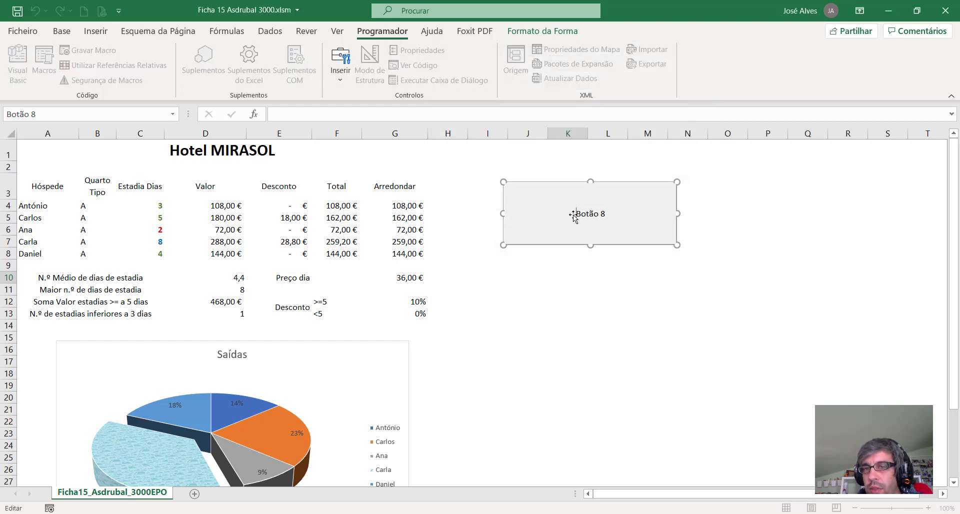
pyautogui.hotkey('ctrl', 'a')
pyautogui.press('Delete')
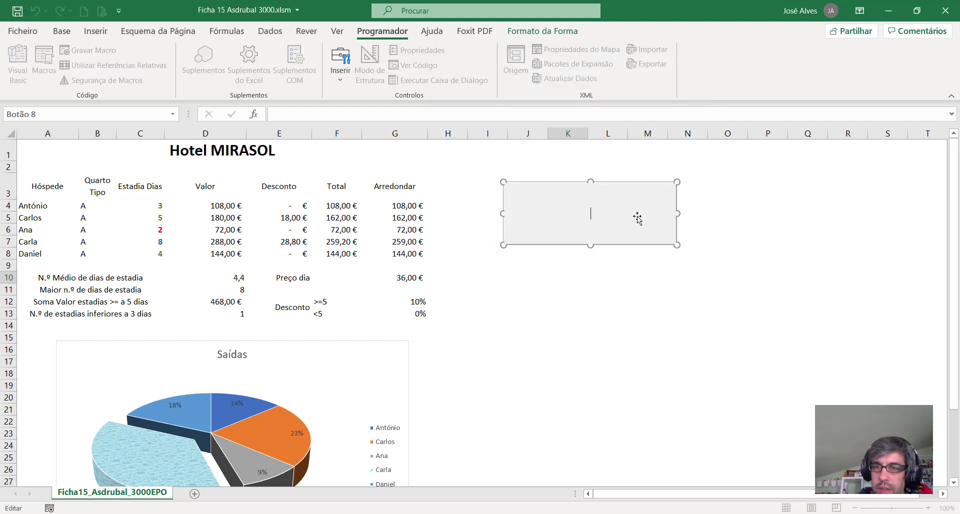
pyautogui.write('Form')
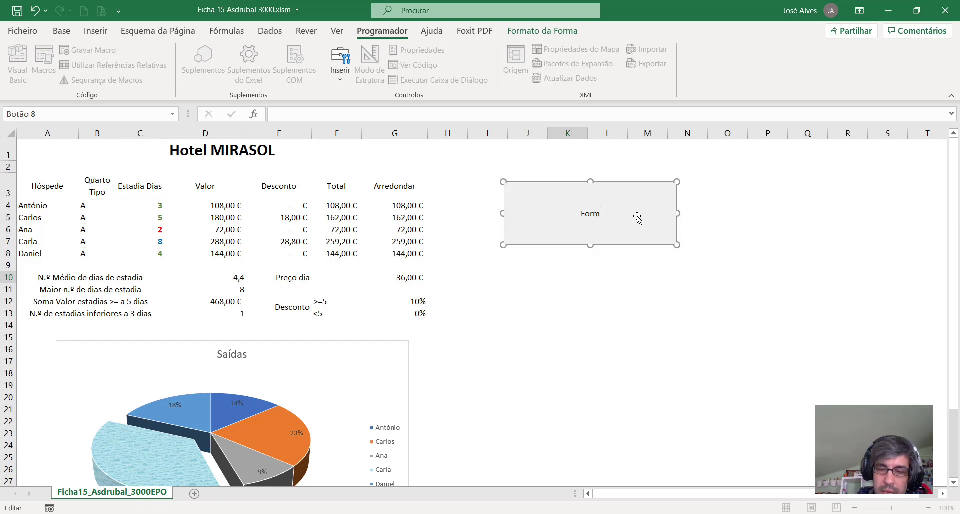
pyautogui.write('tar')
pyautogui.press('BackSpace')
pyautogui.press('BackSpace')
pyautogui.press('BackSpace')
pyautogui.write('a')
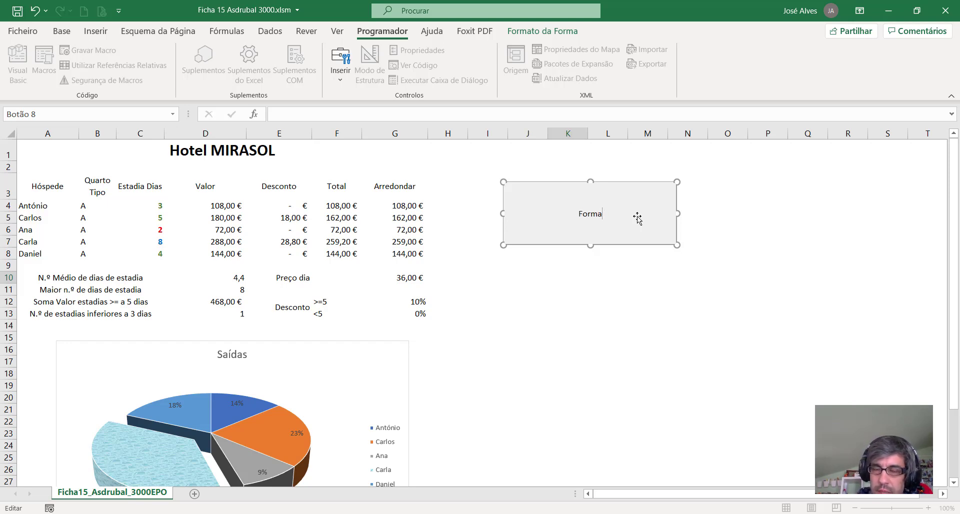
pyautogui.write('tar Tabela')
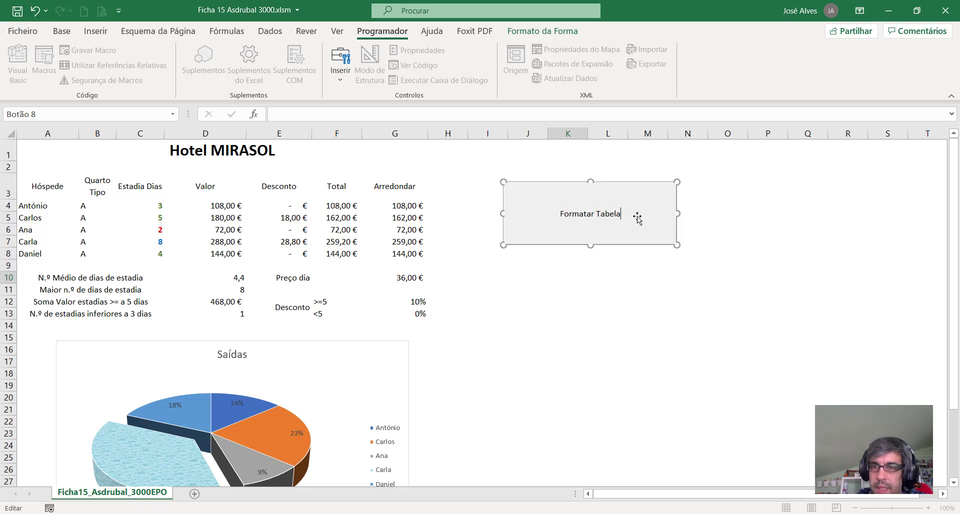
pyautogui.click(638, 328)
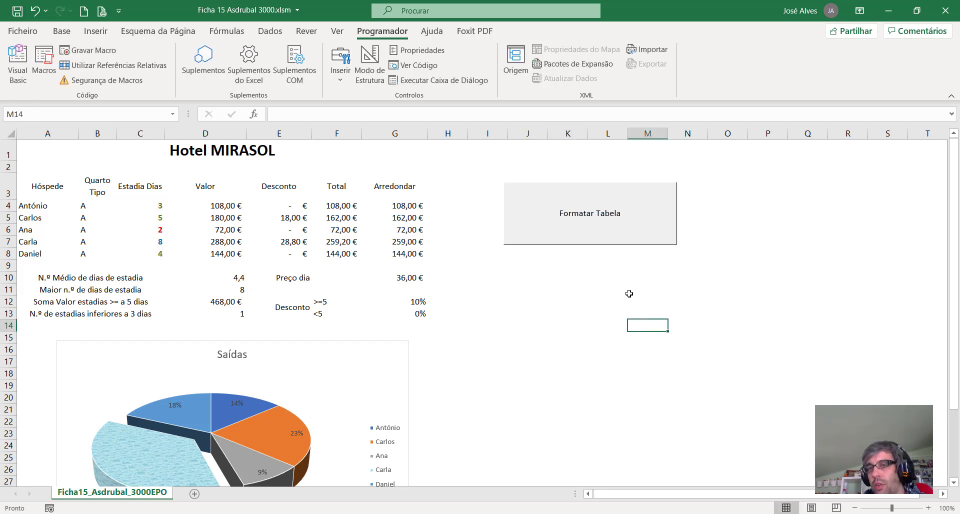
# Run the Formatar Tabela button to restore red fills, white text and borders on the hotel table.
pyautogui.click(659, 357)
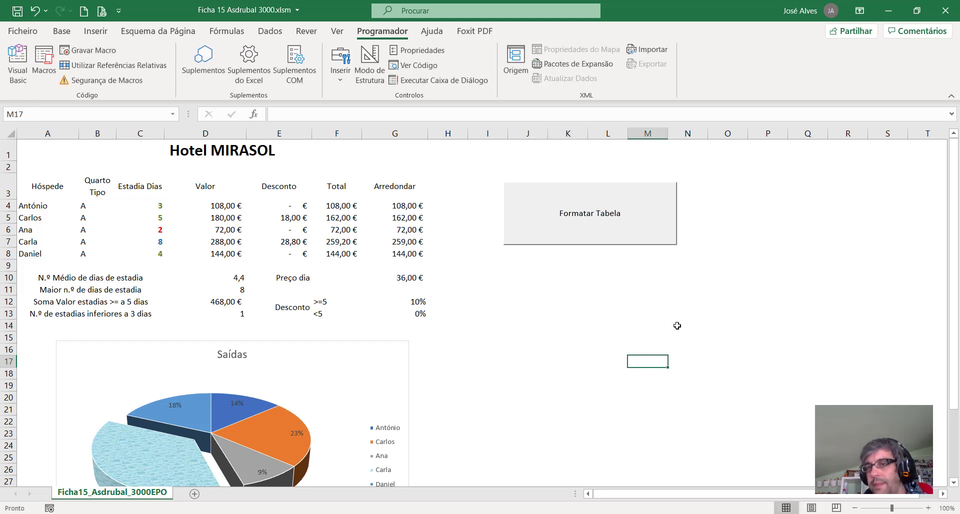
pyautogui.click(635, 228)
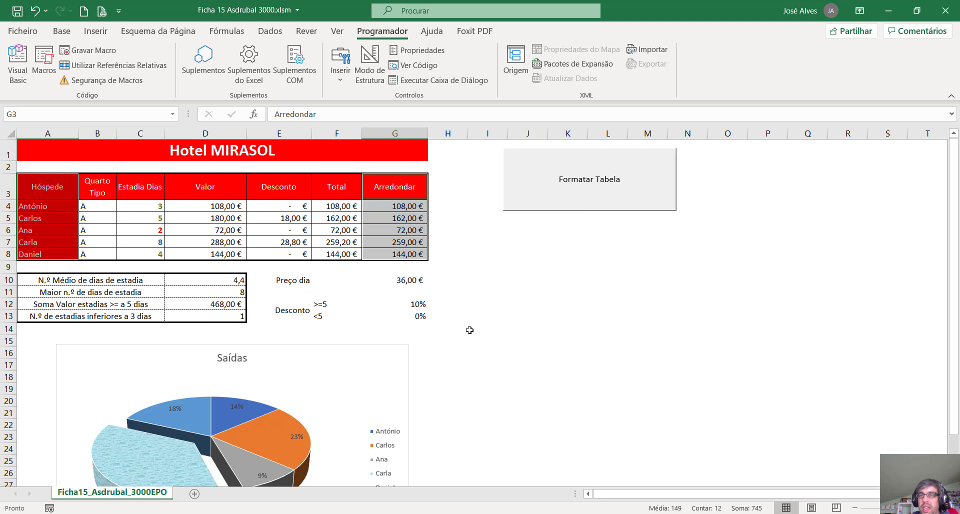
# Start Guardar como and browse to the Ficha 15 folder inside the Excel folder.
pyautogui.click(32, 32)
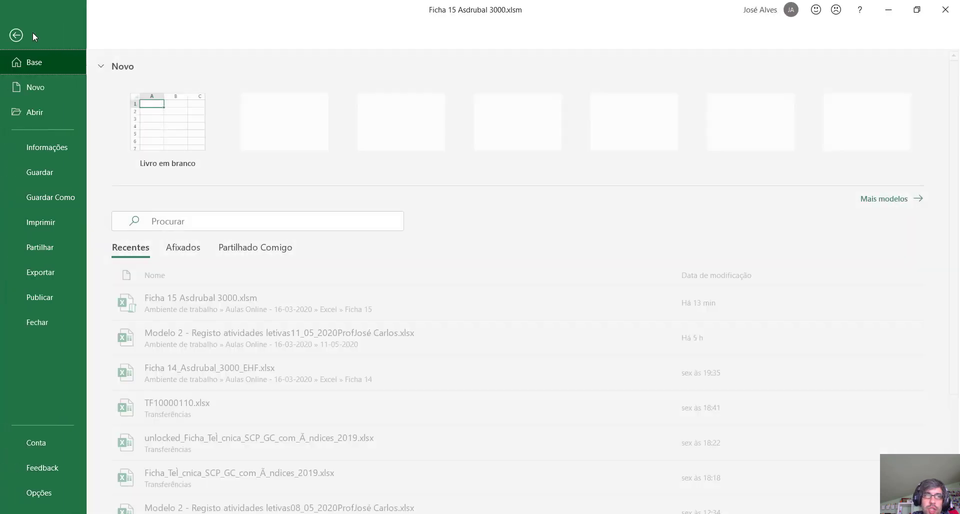
pyautogui.click(55, 198)
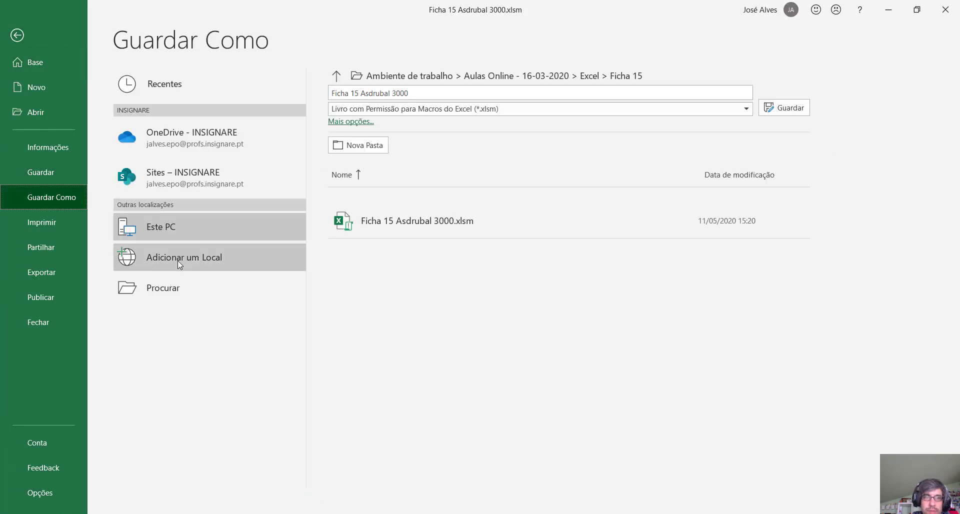
pyautogui.click(189, 286)
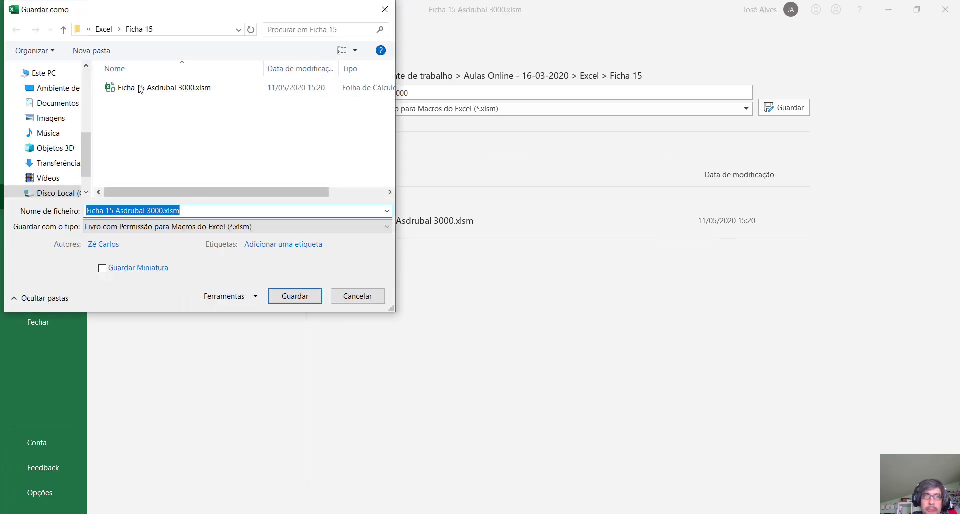
pyautogui.scroll(5, 92, 170)
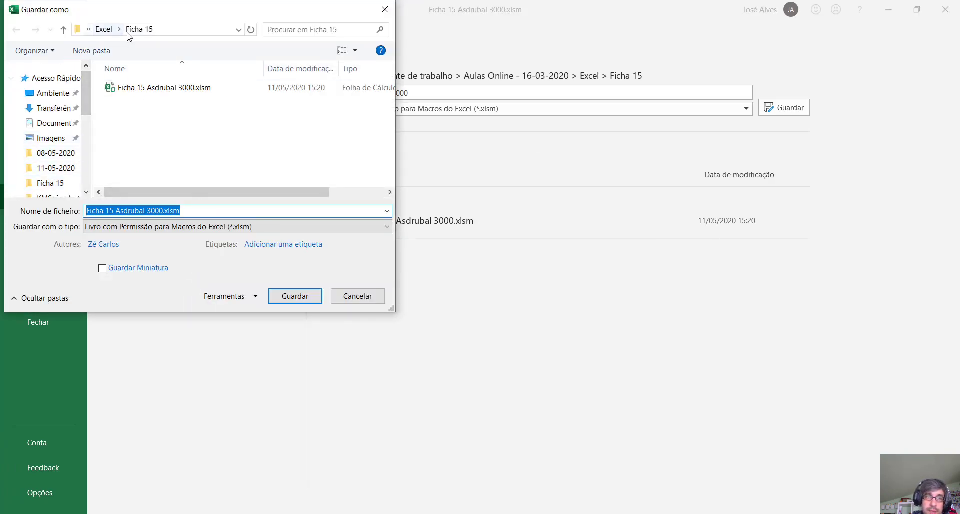
pyautogui.click(104, 29)
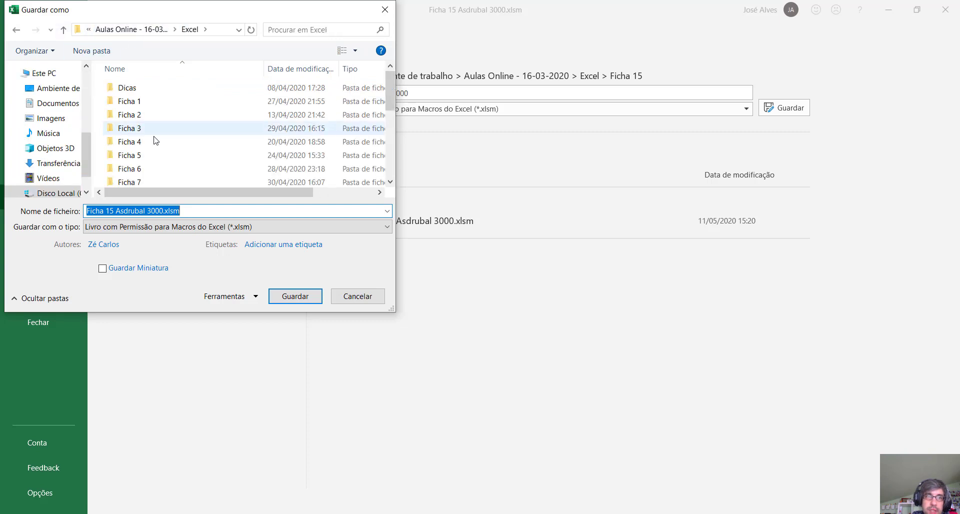
pyautogui.click(155, 156)
pyautogui.scroll(-3, 150, 165)
pyautogui.doubleClick(148, 181)
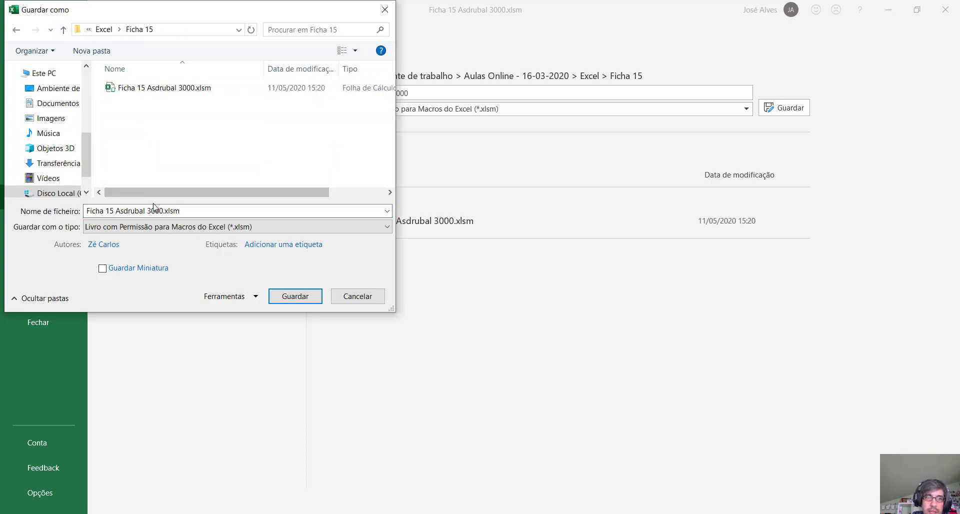
# Save as 'Ficha 15 Asdrubal 3000 EPO.xlsm' in the Livro com Permissão para Macros format.
pyautogui.press('BackSpace')
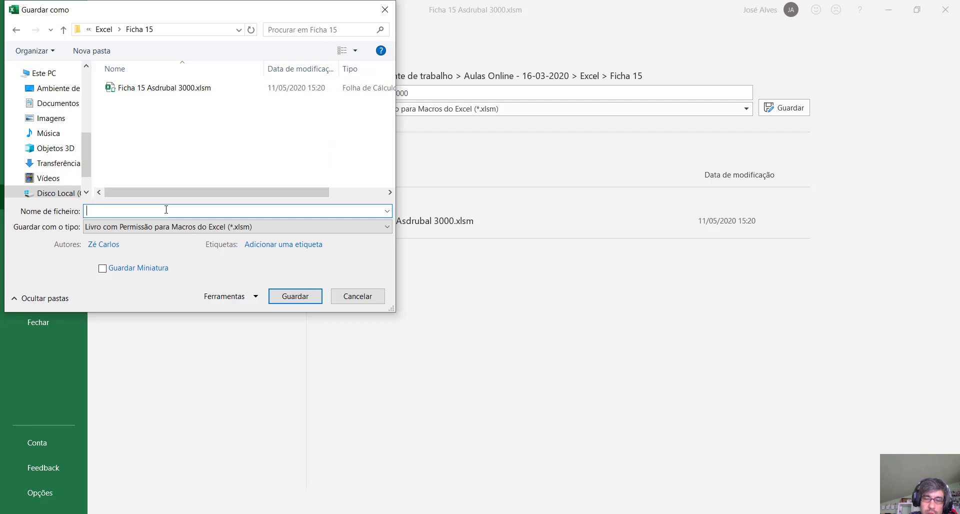
pyautogui.write('Ficha 15 Asdrubal 3000 EPO')
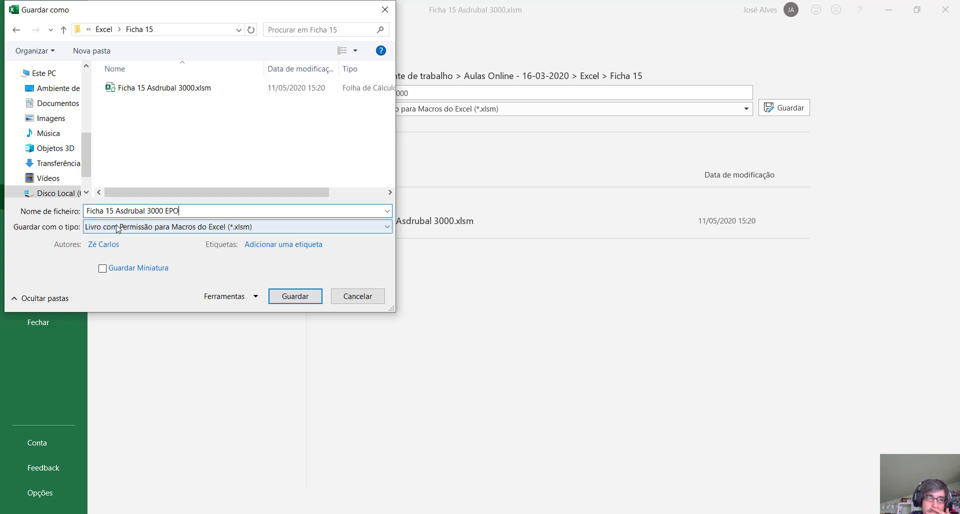
pyautogui.click(150, 227)
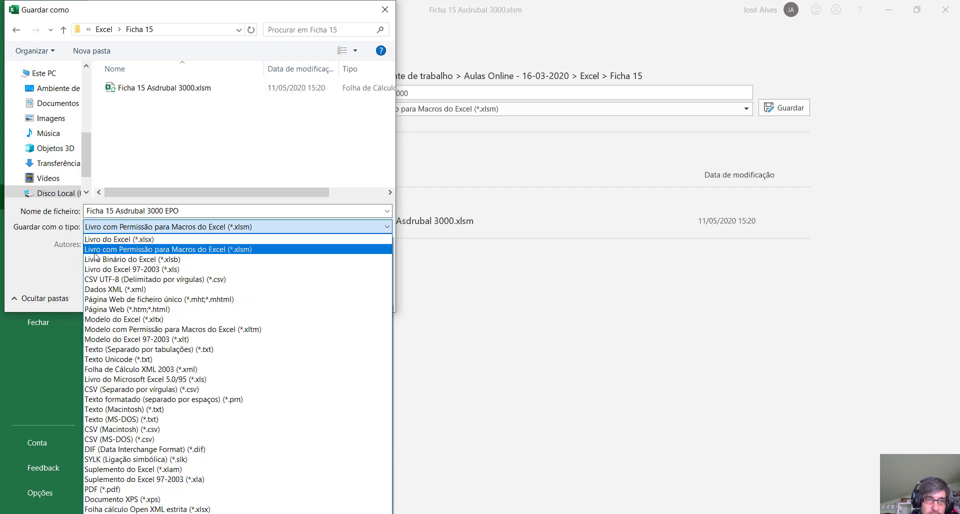
pyautogui.click(213, 251)
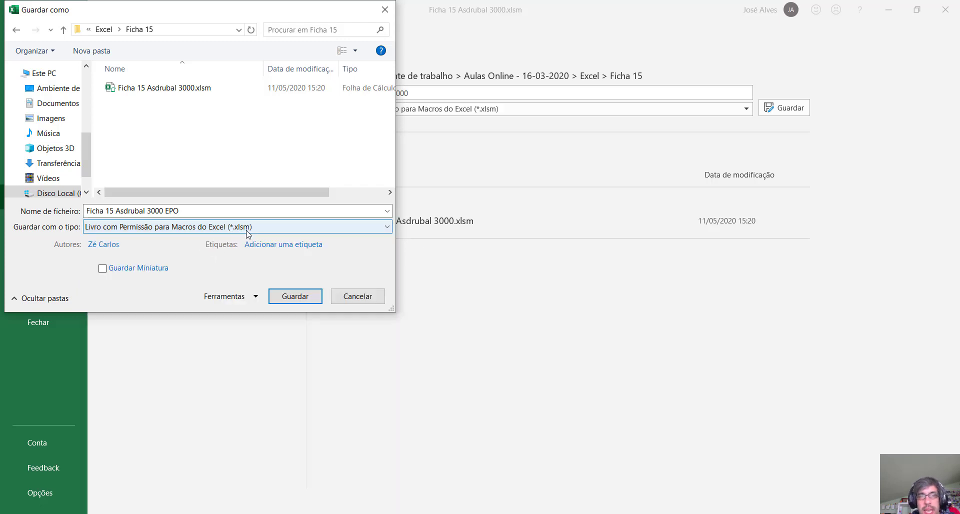
pyautogui.click(287, 300)
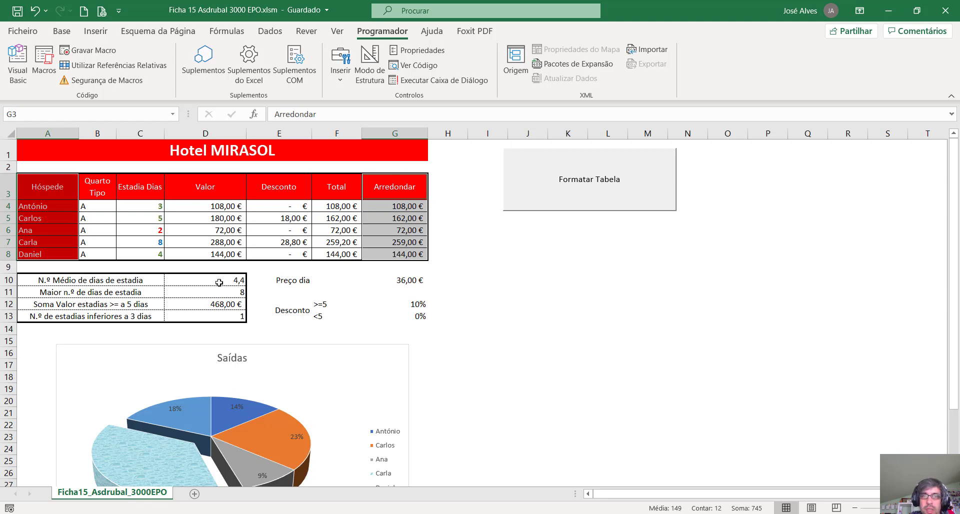
# Create a copy of the sheet placed at the end via Mover ou Copiar.
pyautogui.rightClick(145, 493)
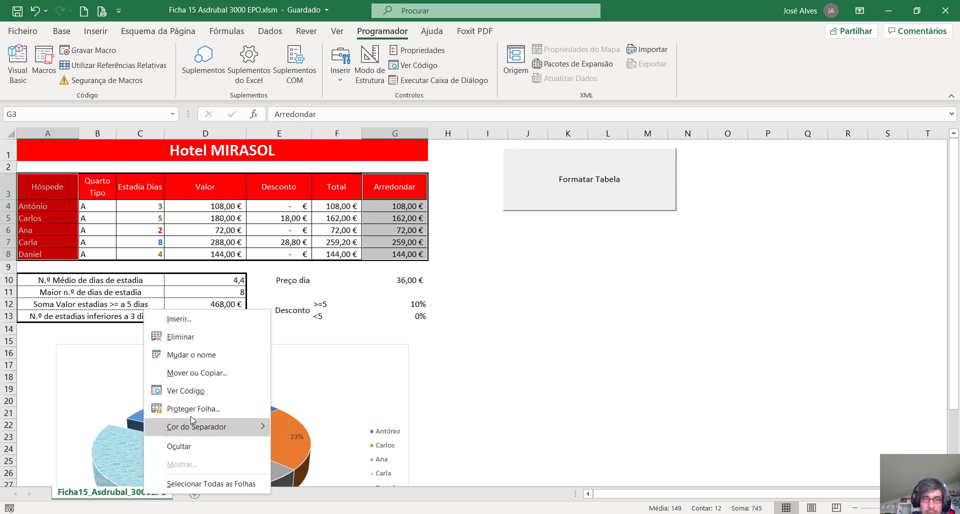
pyautogui.click(132, 494)
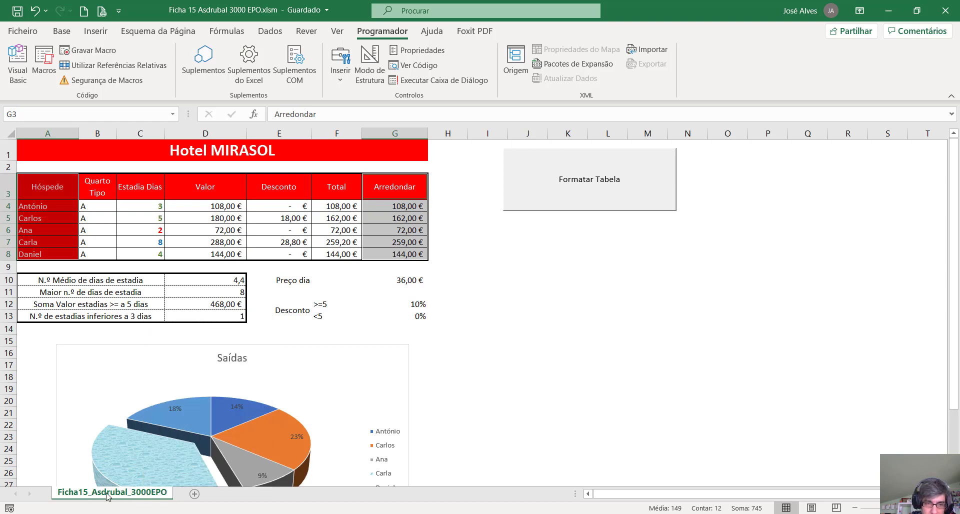
pyautogui.rightClick(109, 494)
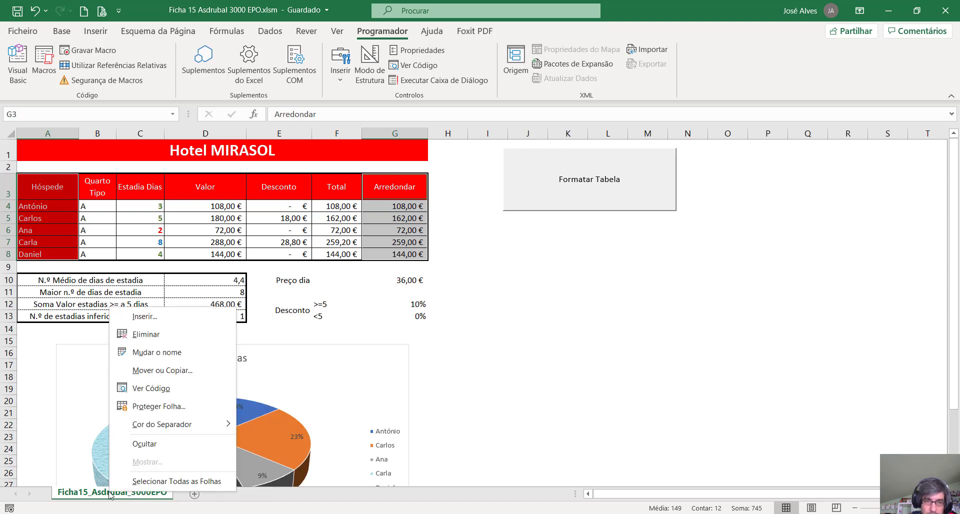
pyautogui.click(172, 370)
pyautogui.click(96, 424)
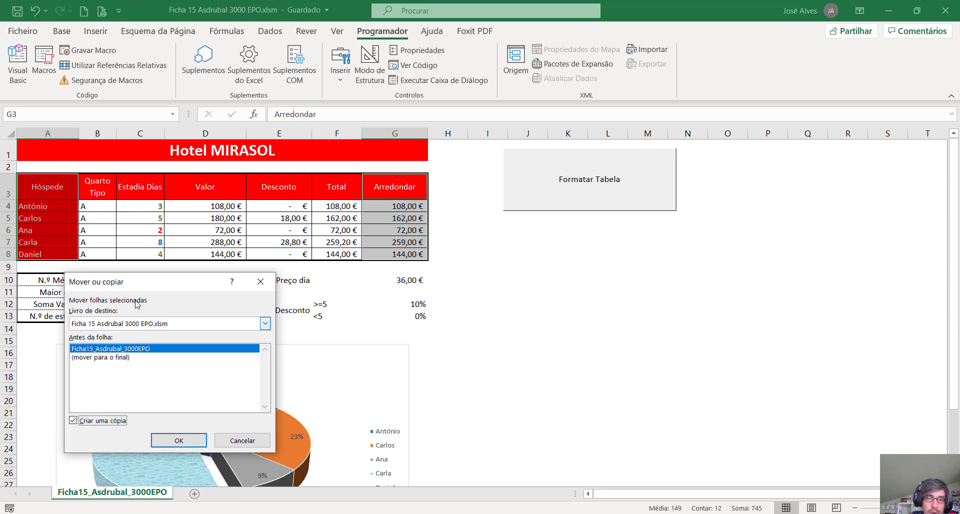
pyautogui.moveTo(169, 280); pyautogui.dragTo(298, 162)
pyautogui.click(248, 241)
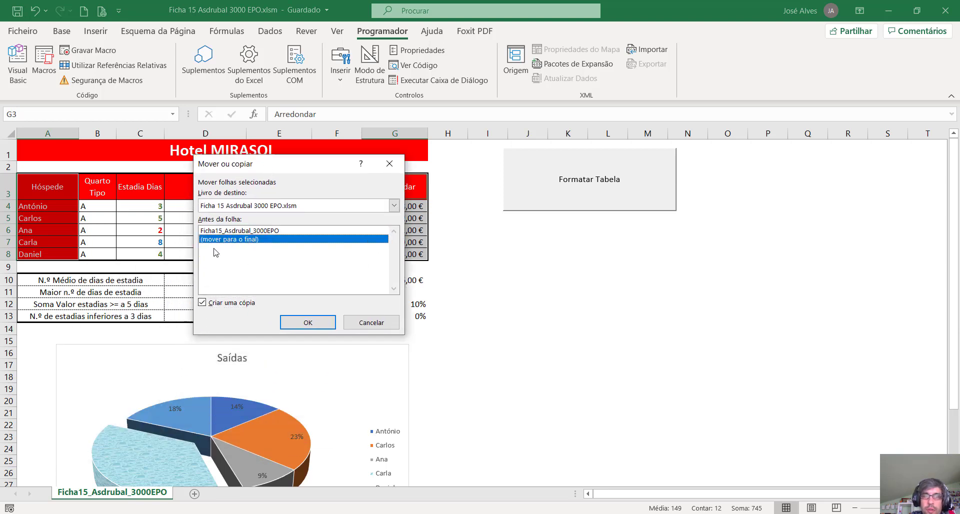
pyautogui.click(314, 324)
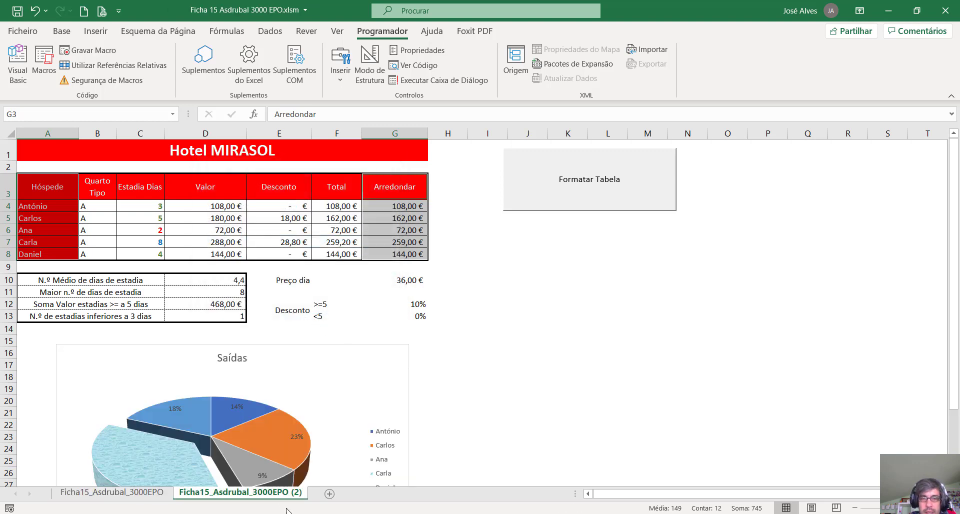
# Rename the copied sheet to 'Ficha15_Asdrubal_3000EPO (F)'.
pyautogui.doubleClick(294, 495)
pyautogui.click(301, 494)
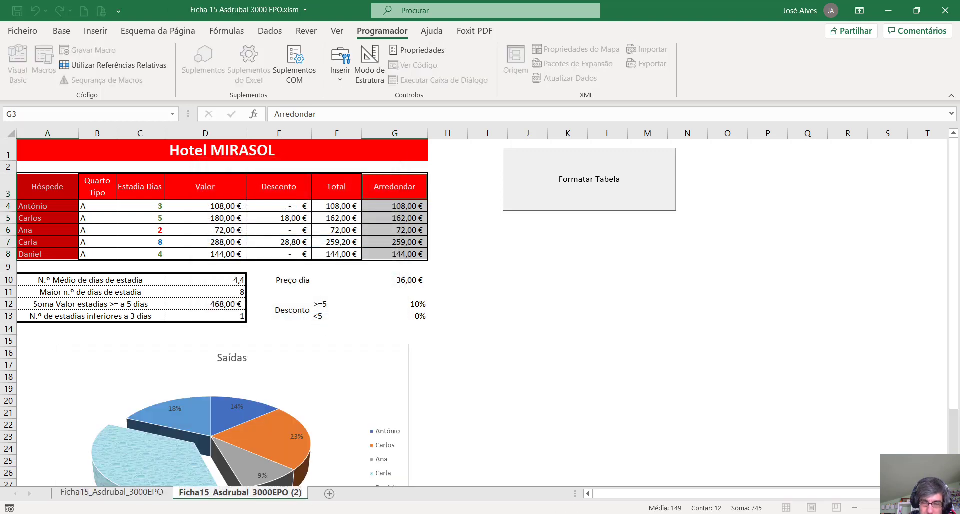
pyautogui.press('BackSpace')
pyautogui.write('F')
pyautogui.press('Return')
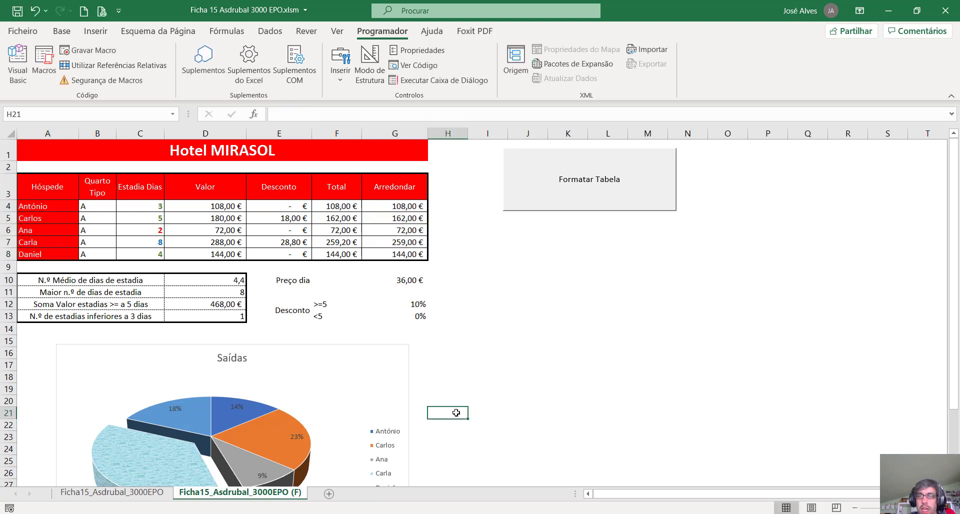
# Delete the Saídas pie chart and cut the Formatar Tabela button from the copy.
pyautogui.click(379, 364)
pyautogui.press('Delete')
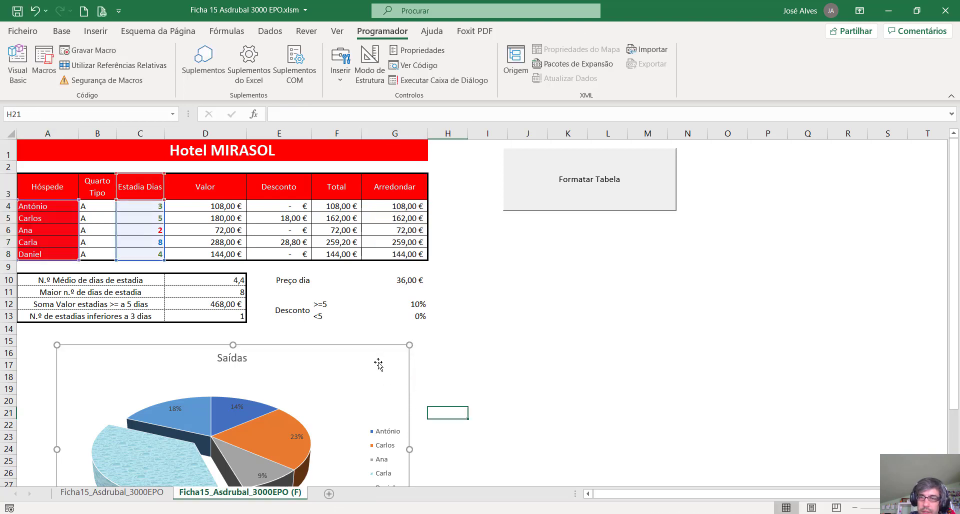
pyautogui.rightClick(584, 186)
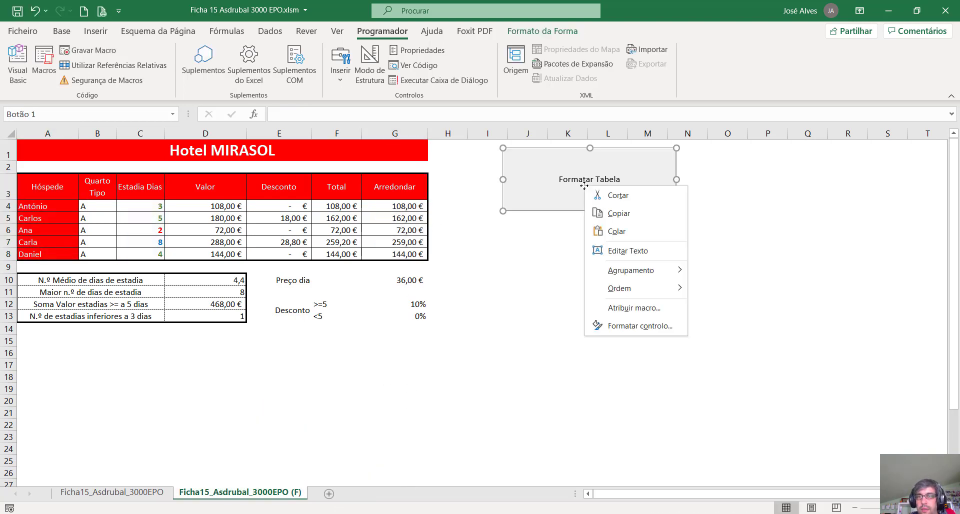
pyautogui.click(615, 196)
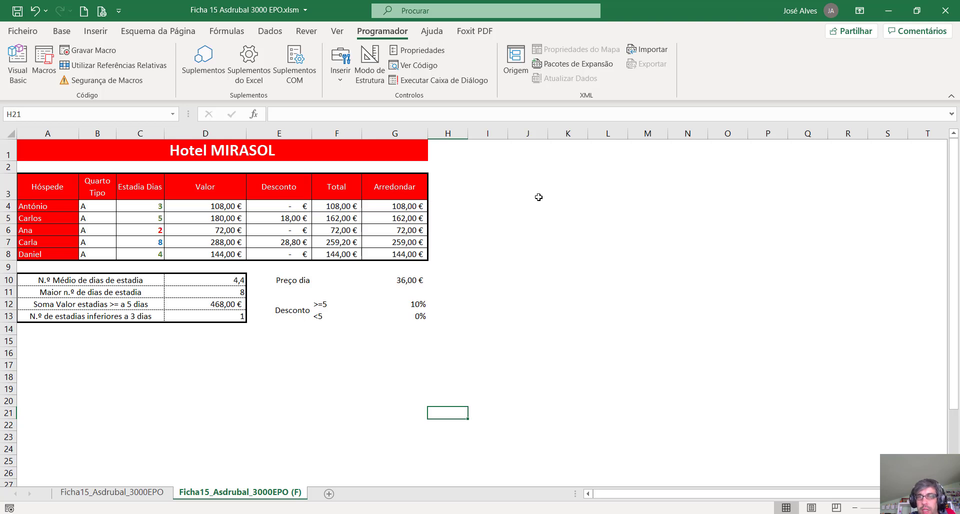
pyautogui.click(261, 378)
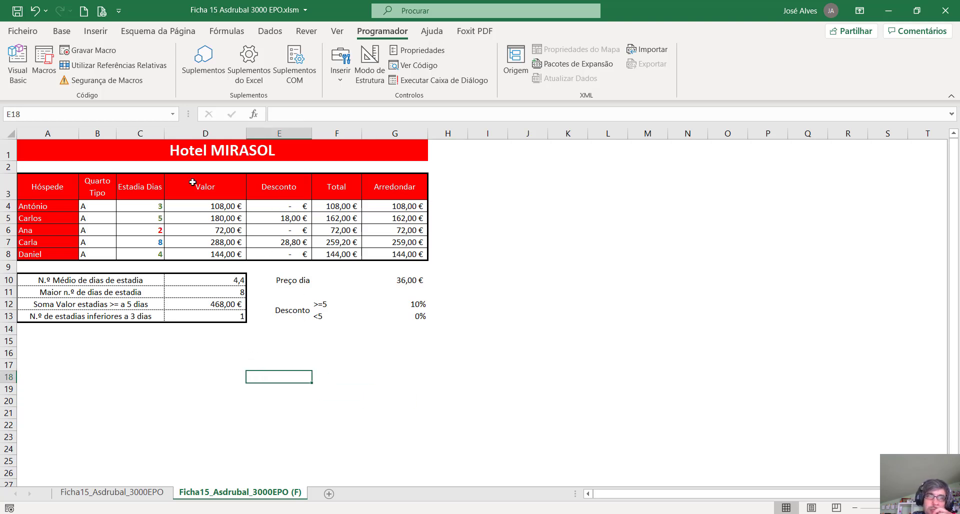
pyautogui.click(338, 32)
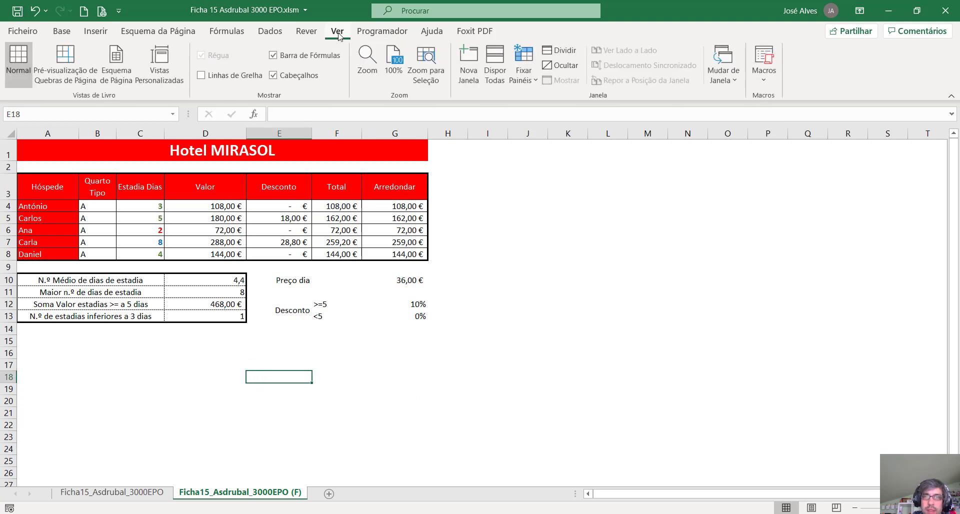
# Turn on Mostrar Fórmulas for the (F) sheet, then return to the original Ficha15_Asdrubal_3000EPO sheet.
pyautogui.click(234, 35)
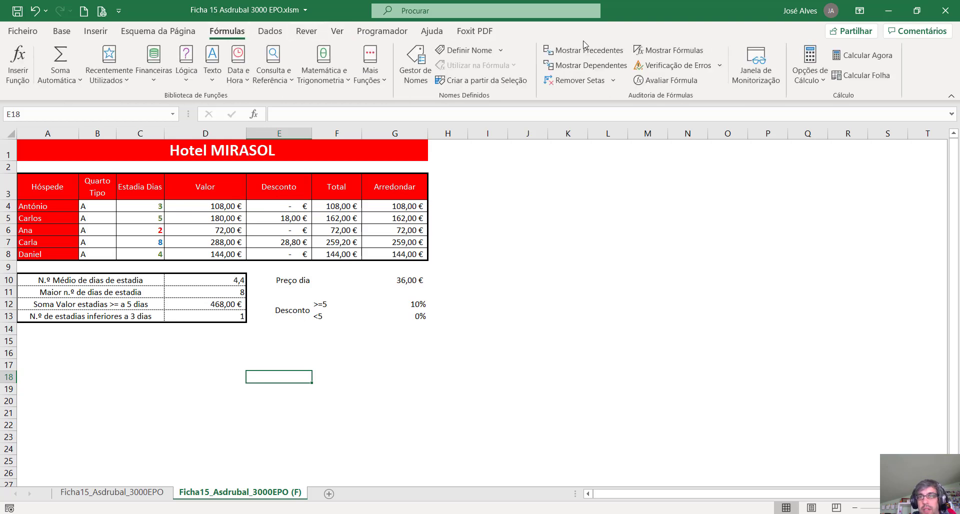
pyautogui.click(657, 52)
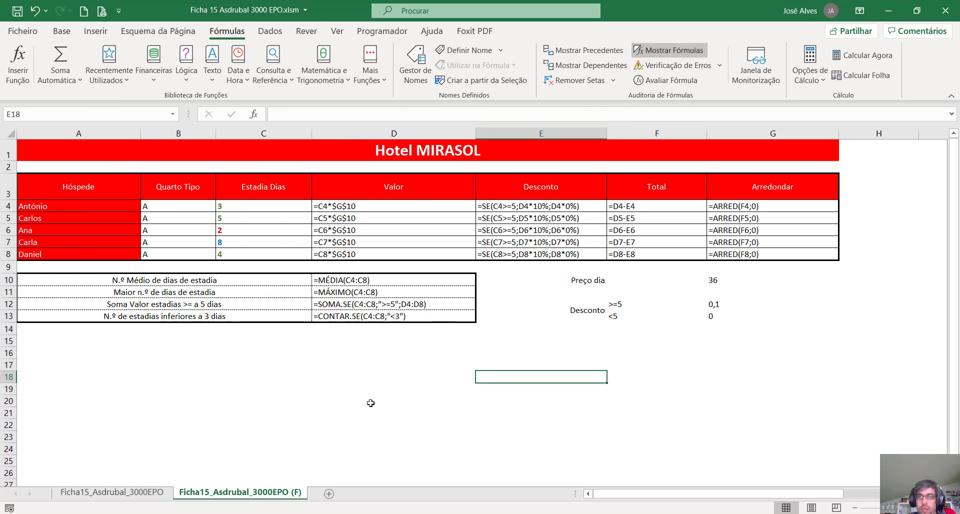
pyautogui.click(304, 379)
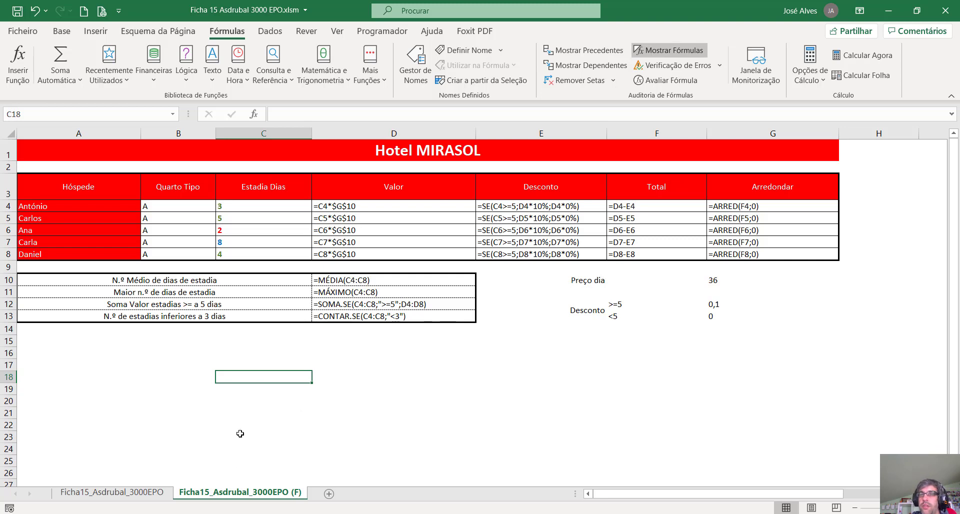
pyautogui.click(158, 496)
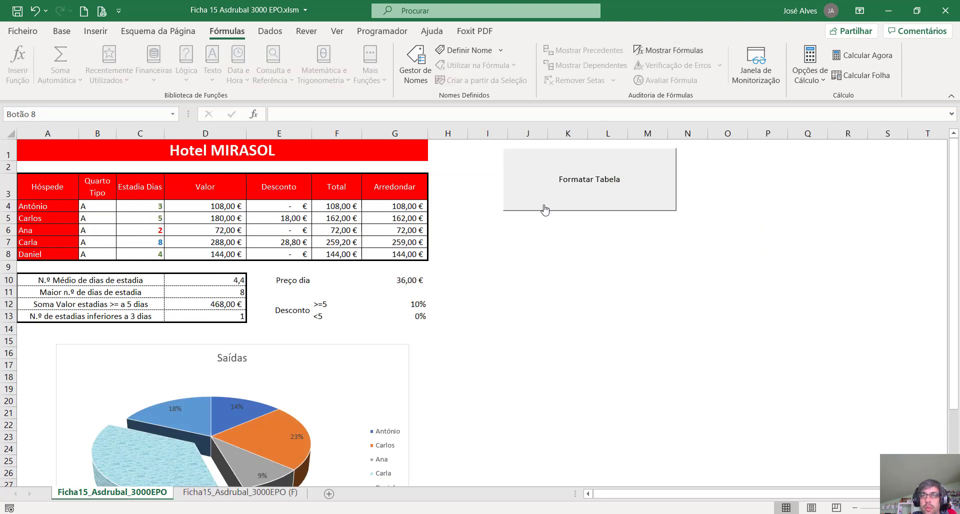
pyautogui.click(390, 31)
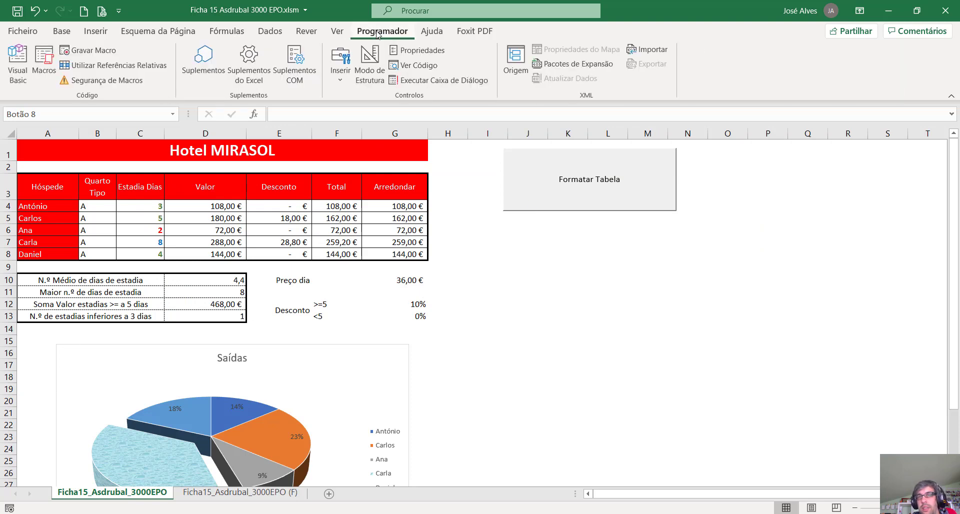